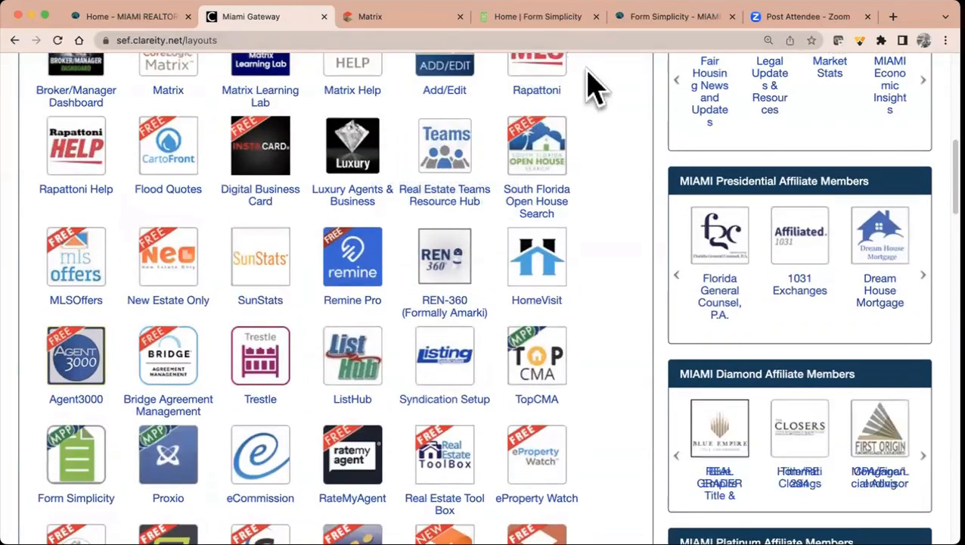
# - On the MIAMI Form Simplicity tab, search the site for 'form simpli'
pyautogui.click(664, 18)
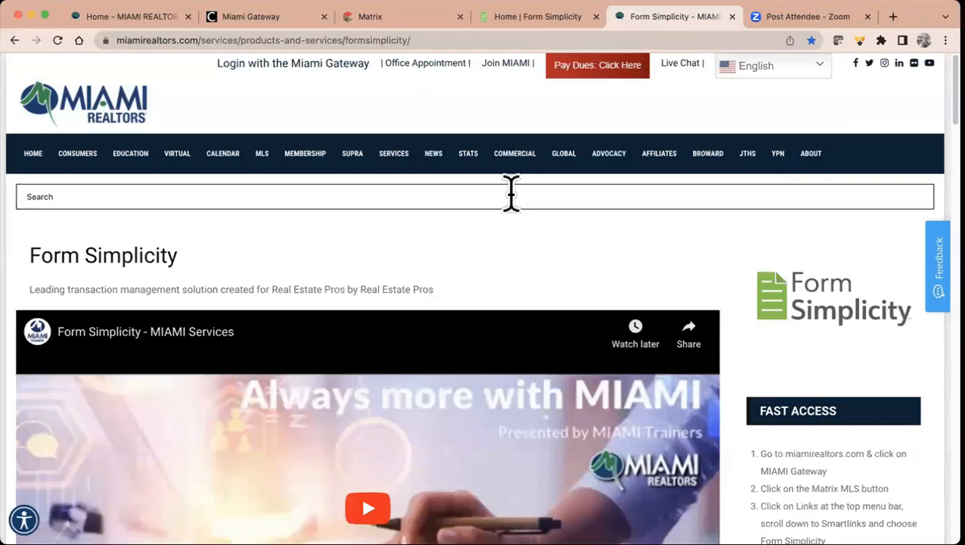
pyautogui.click(393, 199)
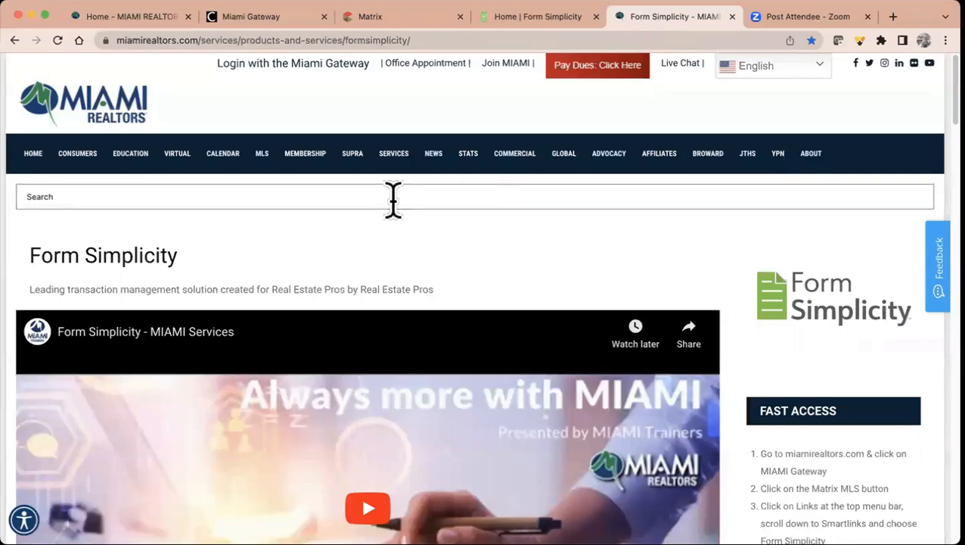
pyautogui.write('form simpl')
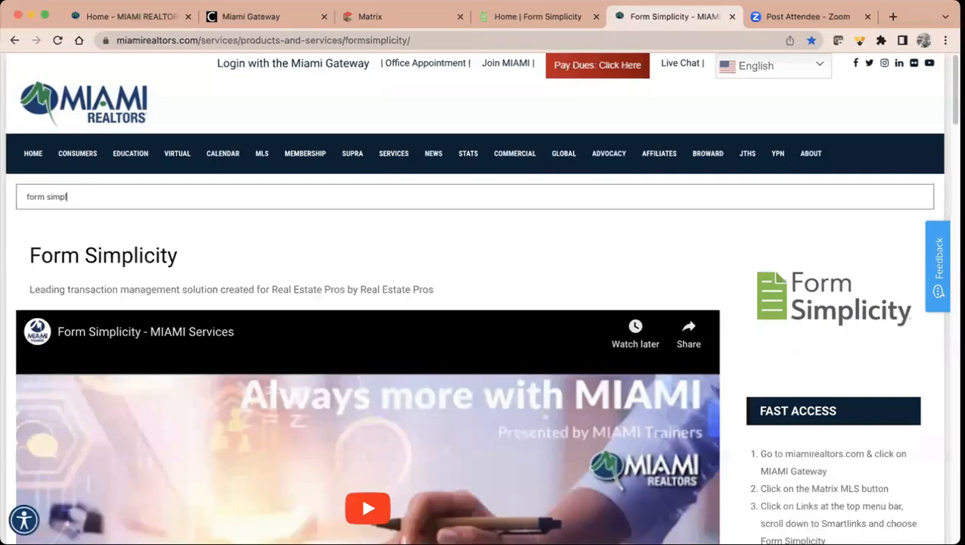
pyautogui.write('i')
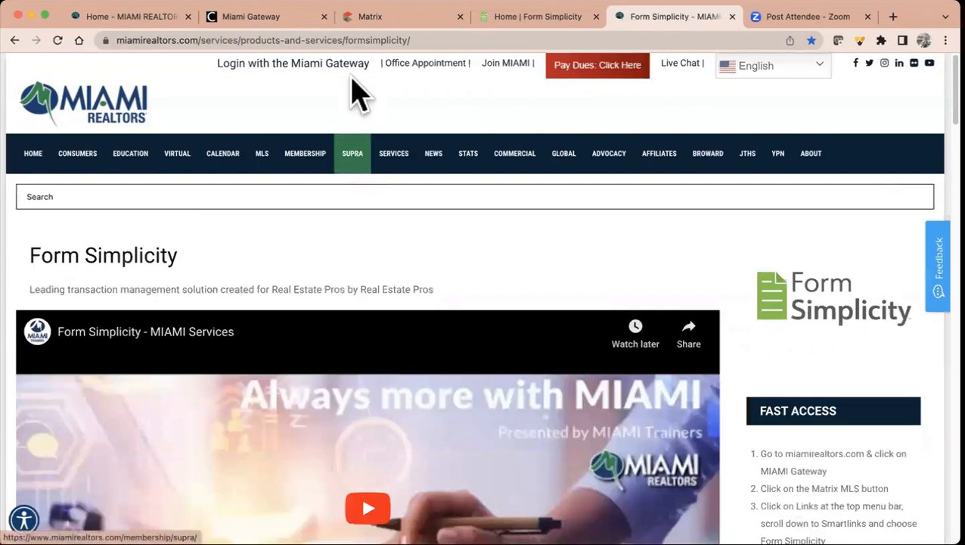
# - Select the page address and browse the quick-access steps, tutorial links and member benefits
pyautogui.click(340, 40)
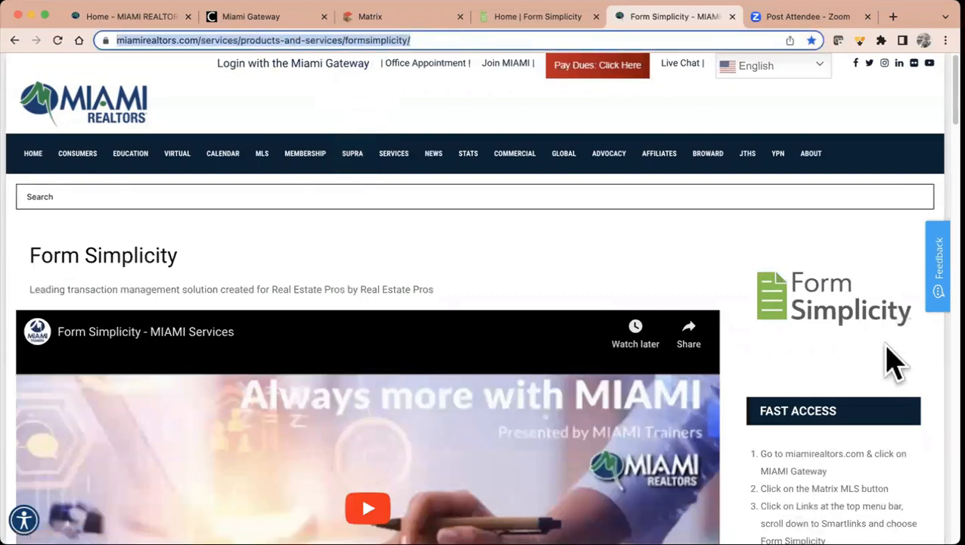
pyautogui.scroll(-3, 769, 345)
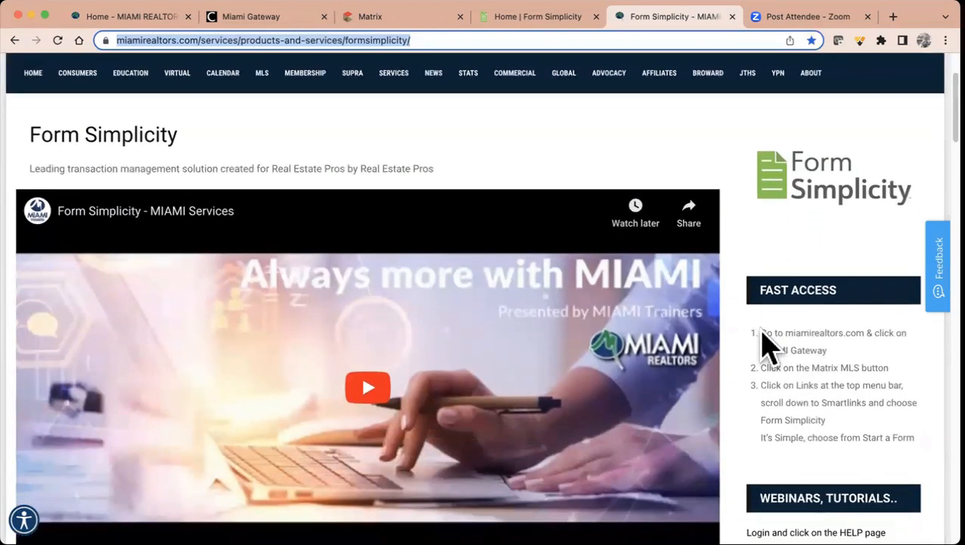
pyautogui.scroll(-3, 791, 404)
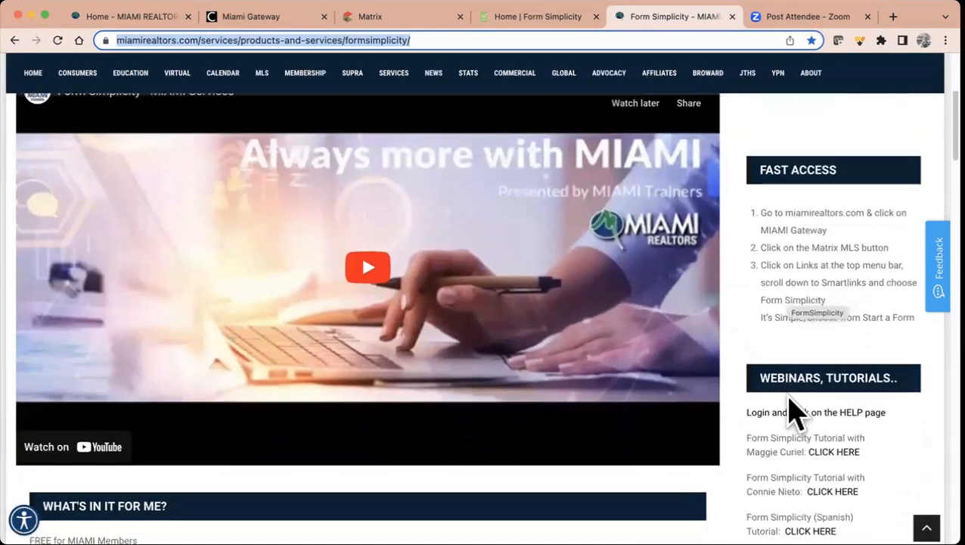
pyautogui.scroll(-3, 789, 482)
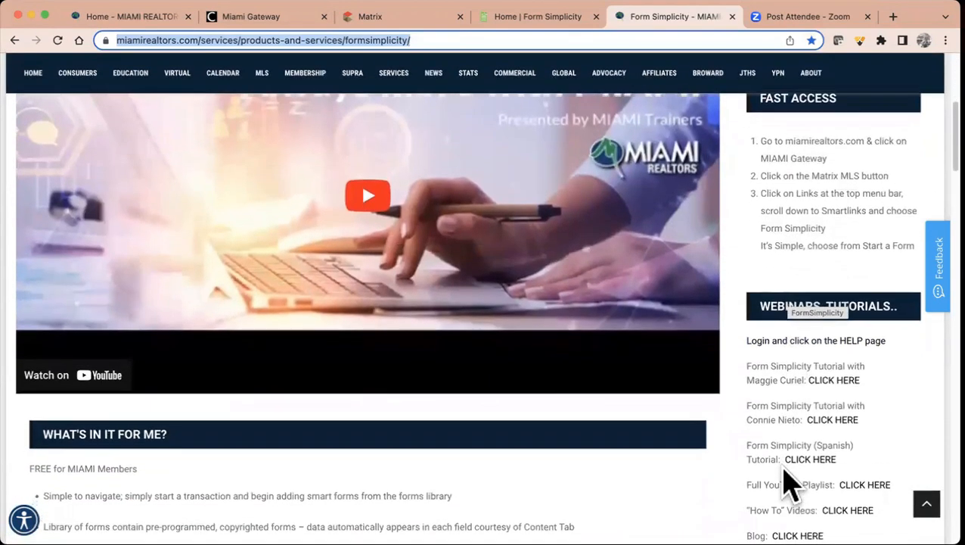
pyautogui.scroll(-3, 786, 476)
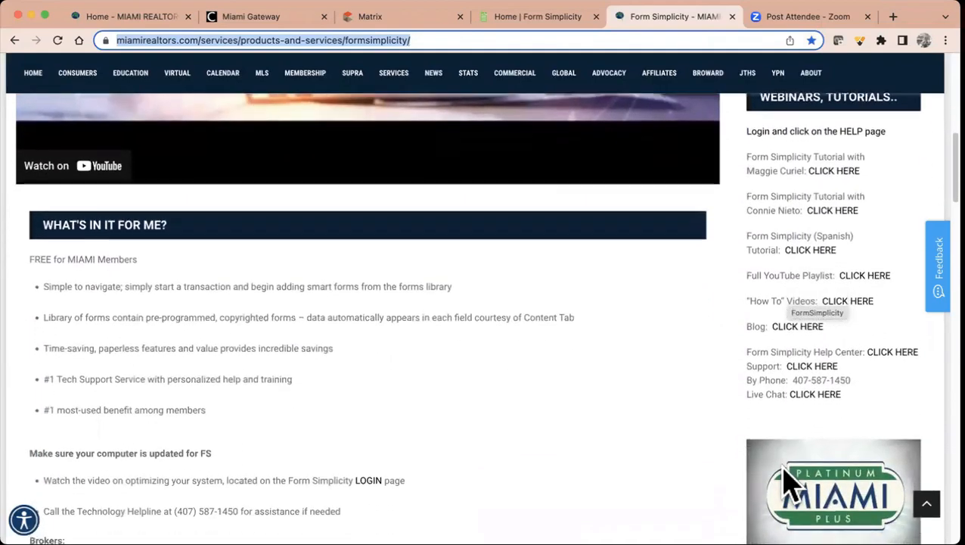
pyautogui.scroll(-5, 564, 448)
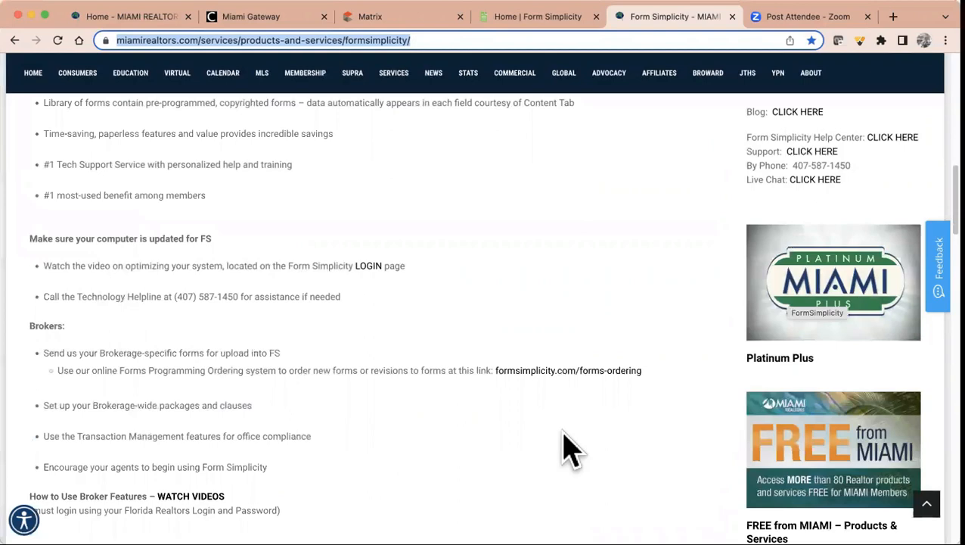
pyautogui.scroll(7, 565, 439)
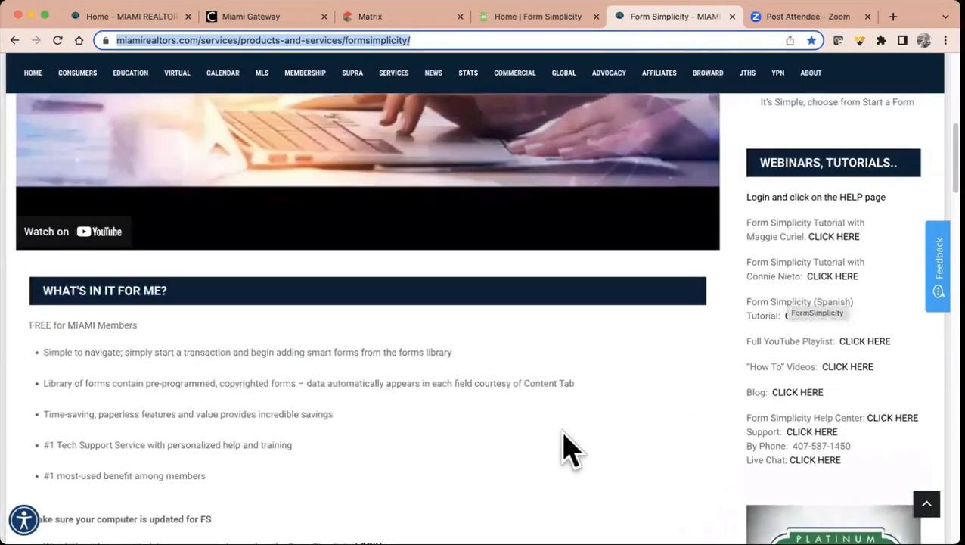
# - On the Form Simplicity home tab, read through the Important Notification popup and dismiss it
pyautogui.click(539, 17)
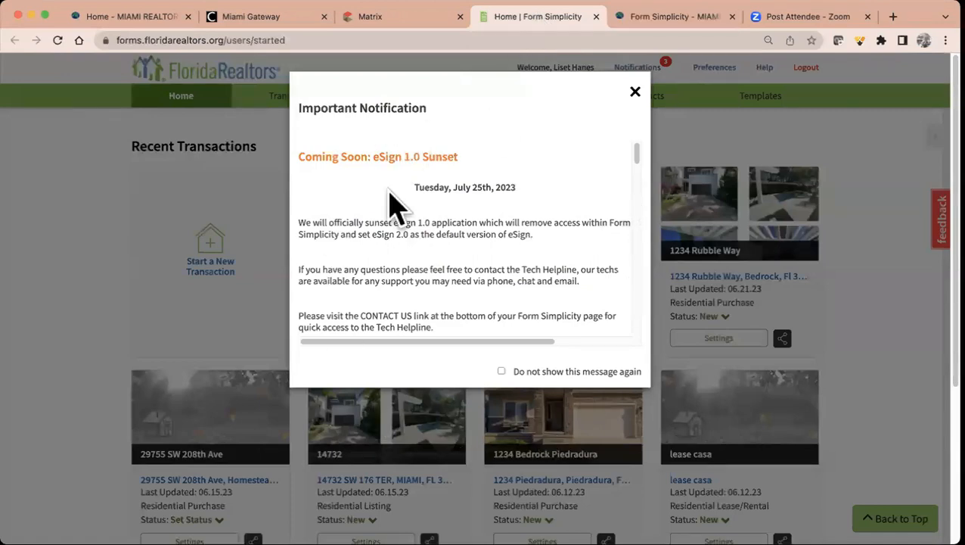
pyautogui.scroll(-3, 489, 227)
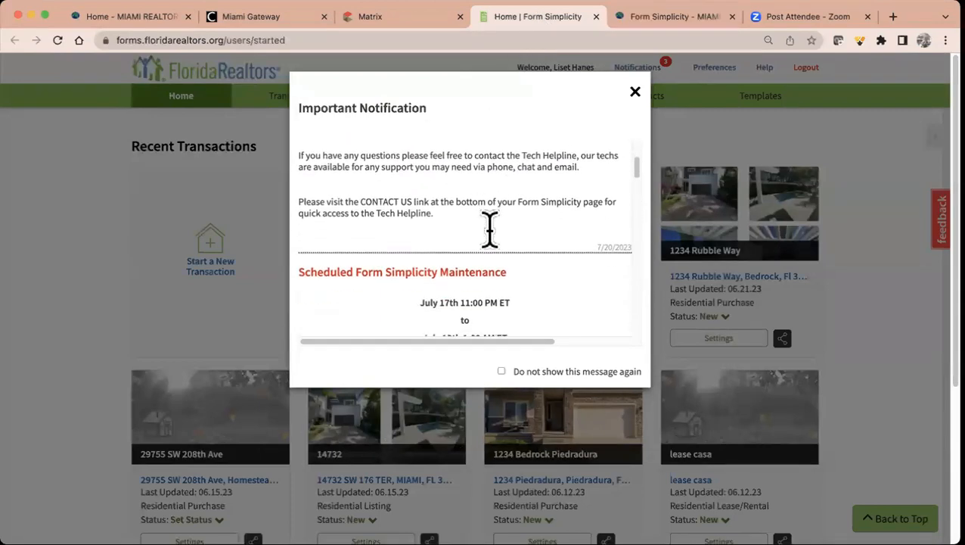
pyautogui.scroll(3, 489, 227)
pyautogui.scroll(-5, 489, 227)
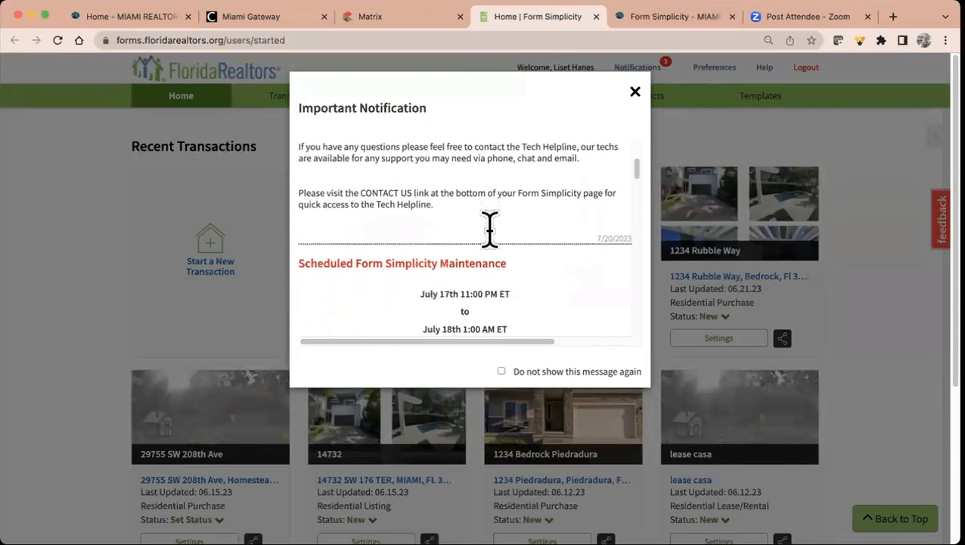
pyautogui.scroll(-4, 492, 243)
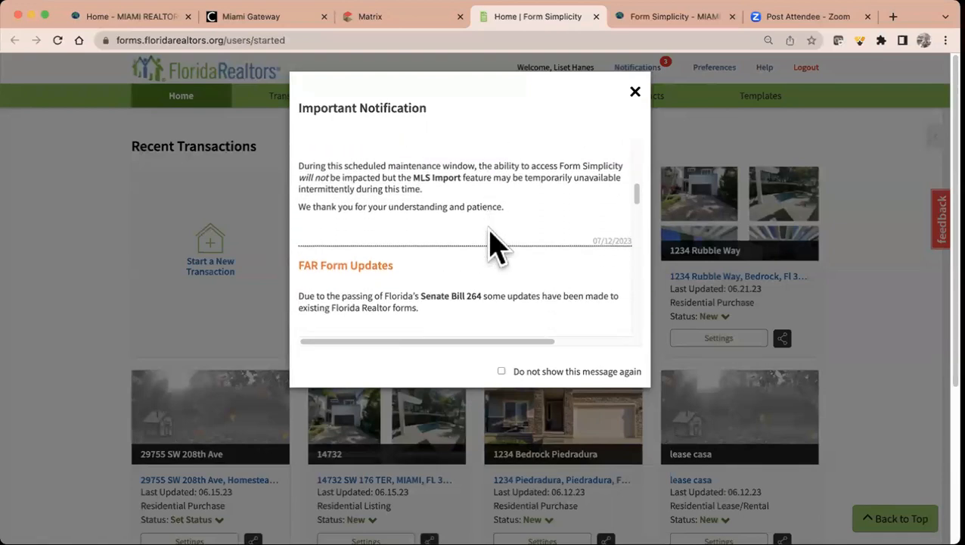
pyautogui.scroll(5, 493, 246)
pyautogui.scroll(1, 489, 244)
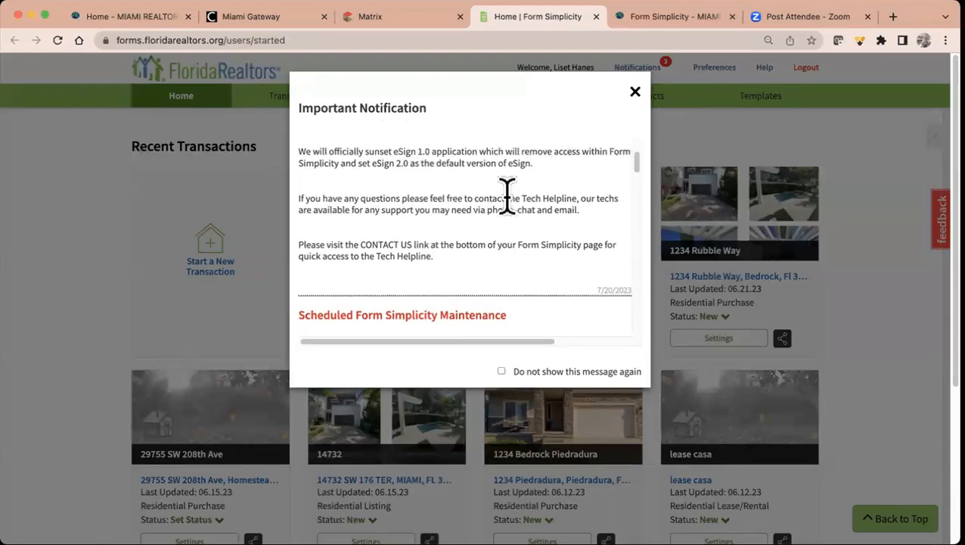
pyautogui.scroll(2, 507, 196)
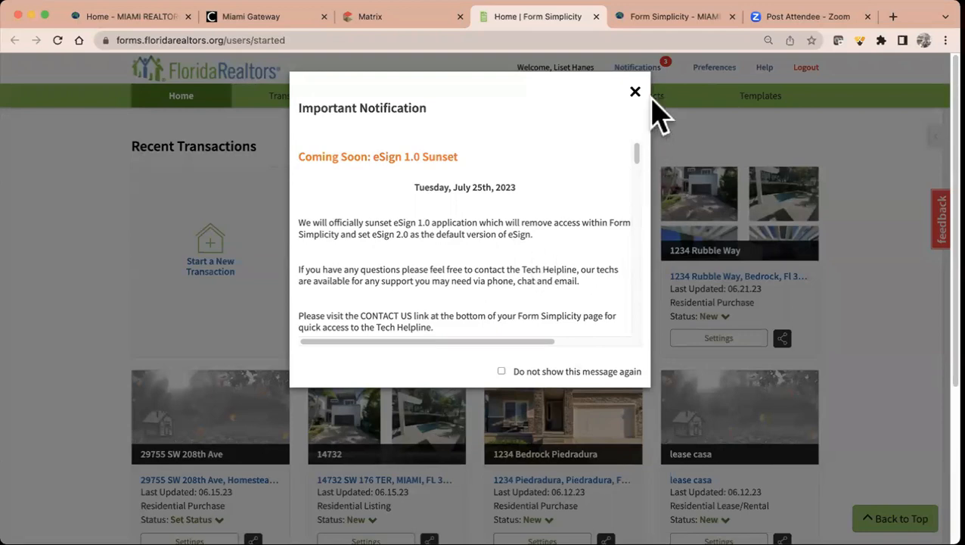
pyautogui.click(634, 92)
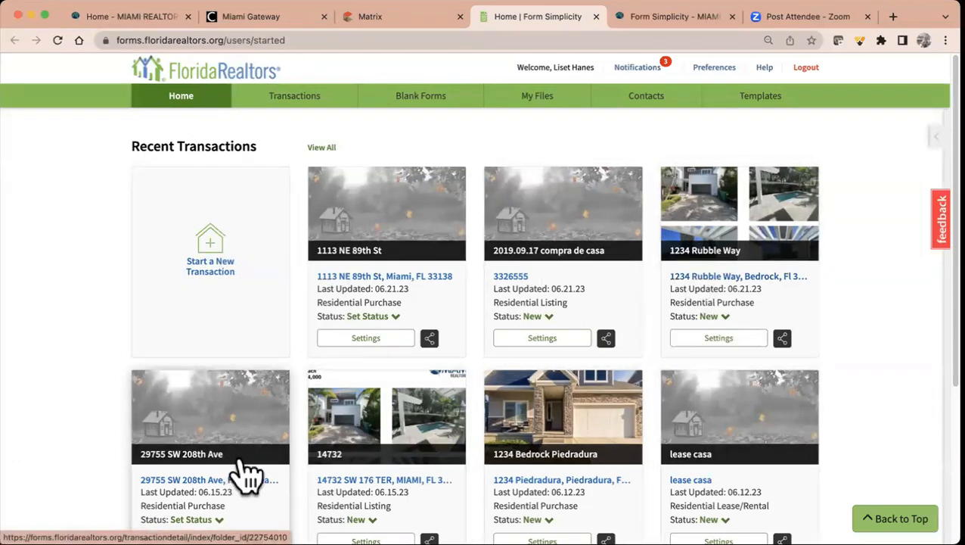
pyautogui.scroll(-2, 399, 404)
pyautogui.scroll(-2, 398, 401)
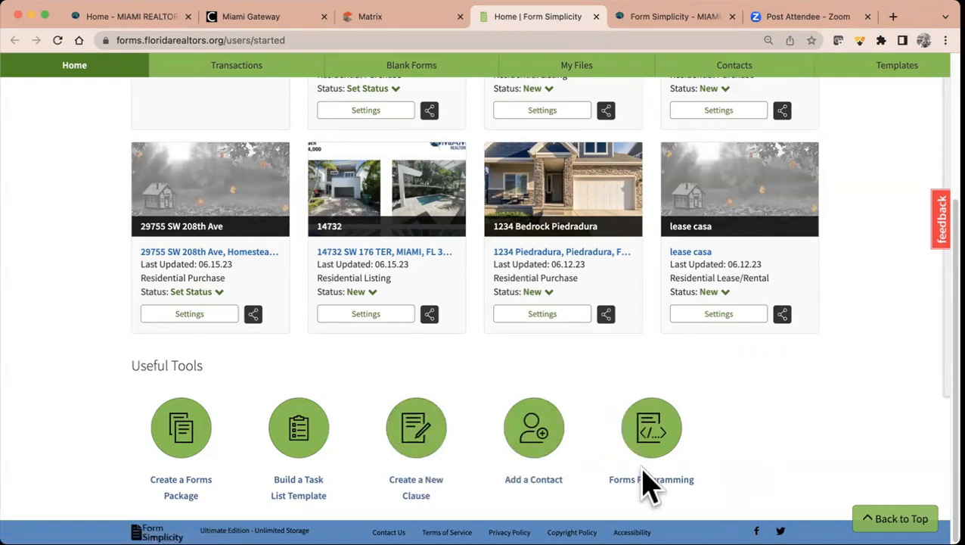
pyautogui.scroll(5, 647, 484)
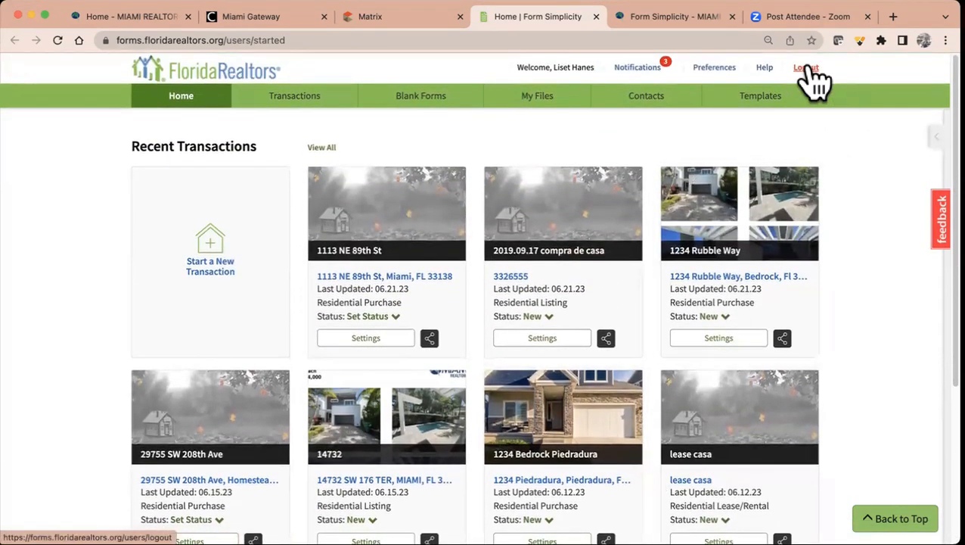
# - Open the Help Center, browse its welcome page, and show the Contact Us support options
pyautogui.click(766, 69)
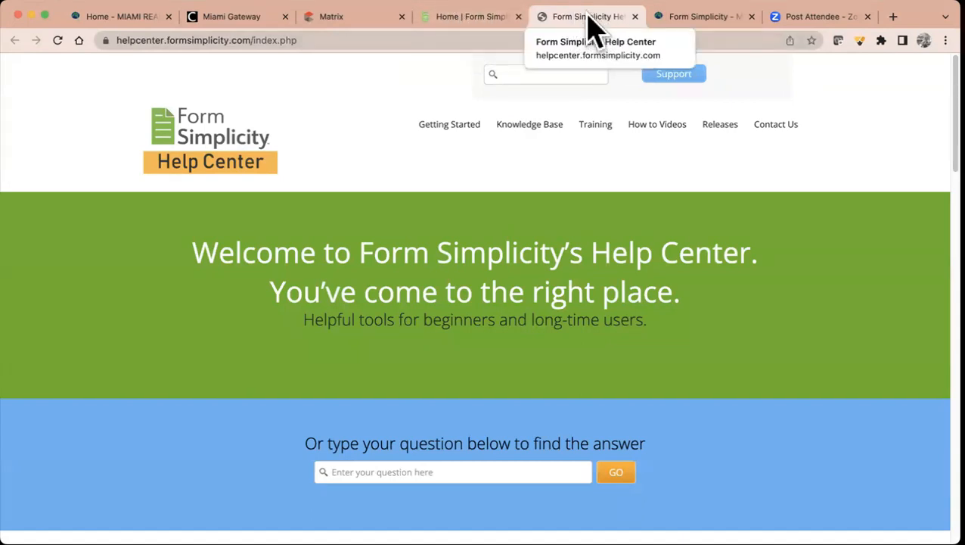
pyautogui.scroll(-3, 467, 340)
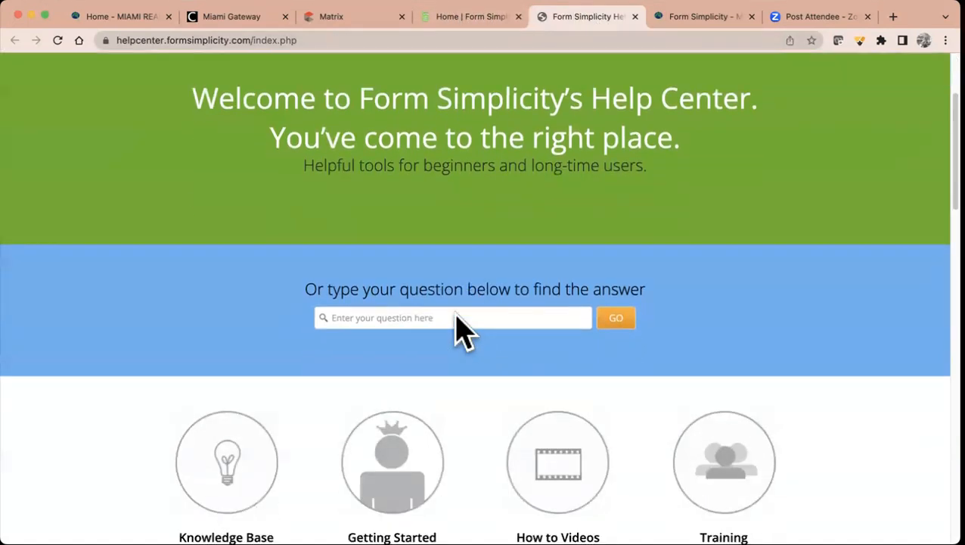
pyautogui.scroll(-2, 459, 327)
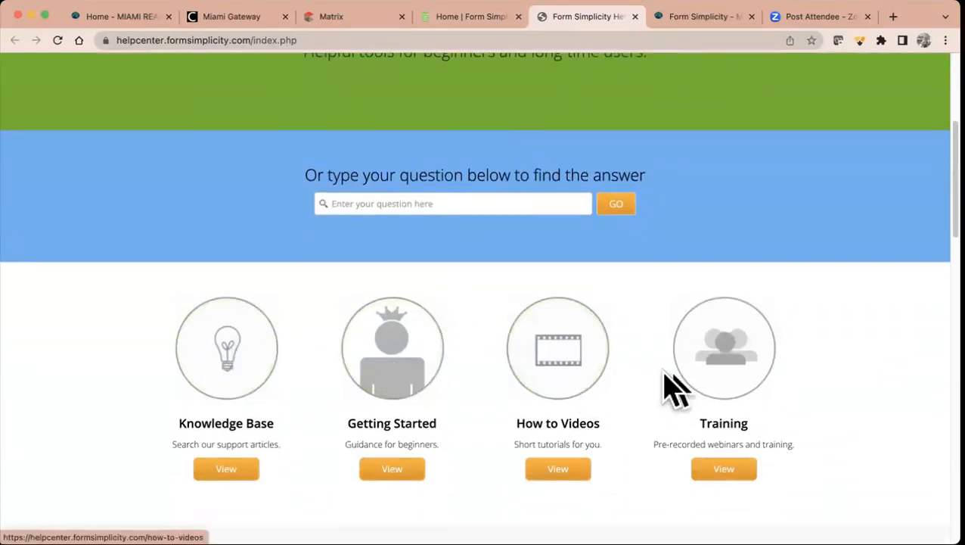
pyautogui.scroll(-5, 756, 401)
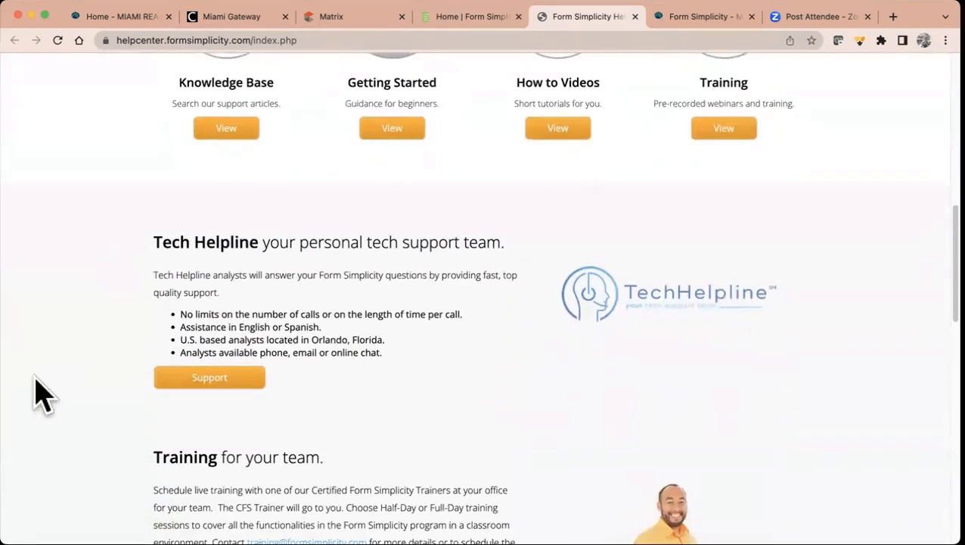
pyautogui.scroll(-3, 550, 399)
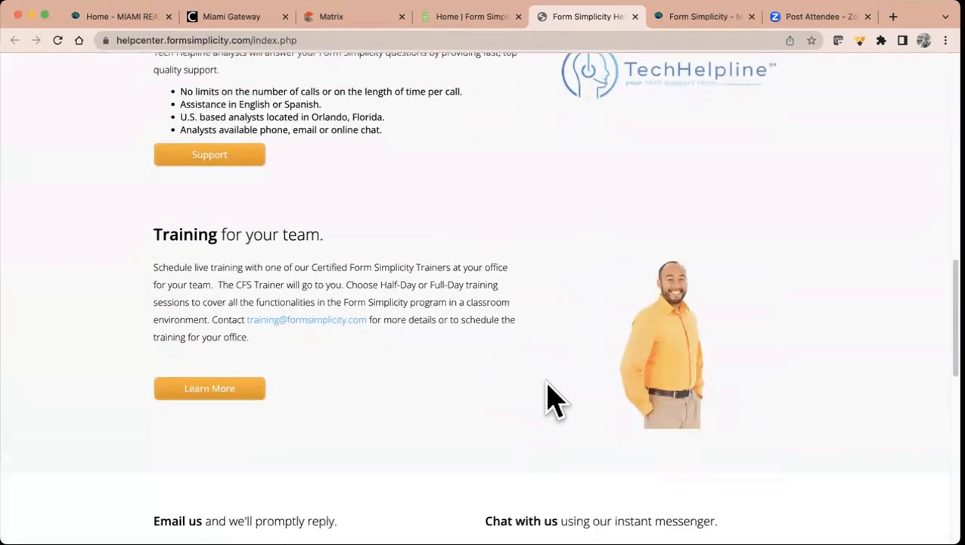
pyautogui.scroll(-3, 380, 358)
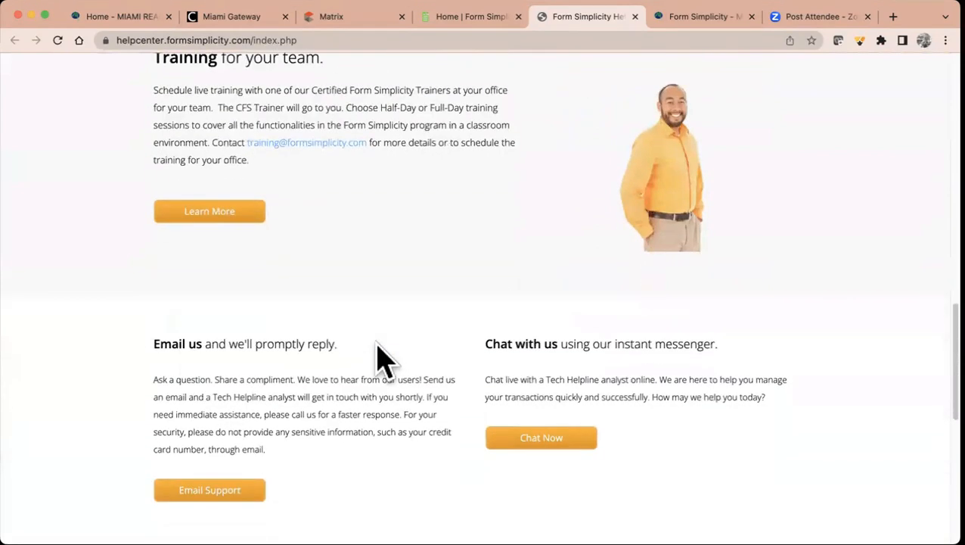
pyautogui.scroll(-5, 418, 403)
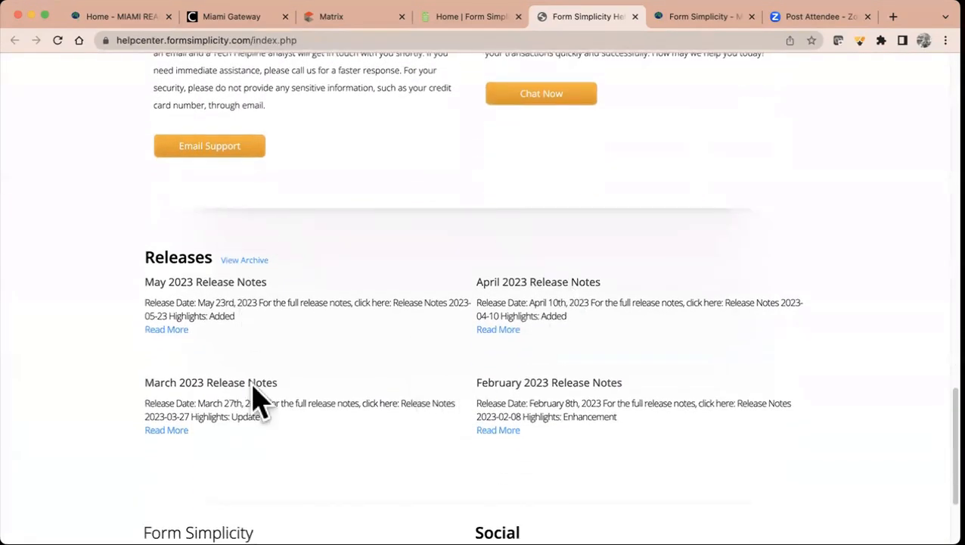
pyautogui.scroll(-2, 588, 391)
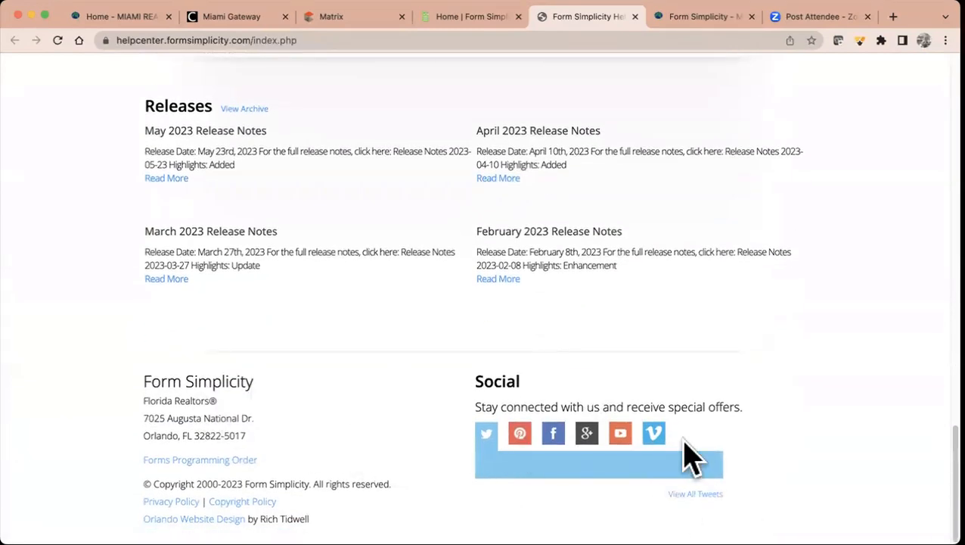
pyautogui.scroll(10, 685, 456)
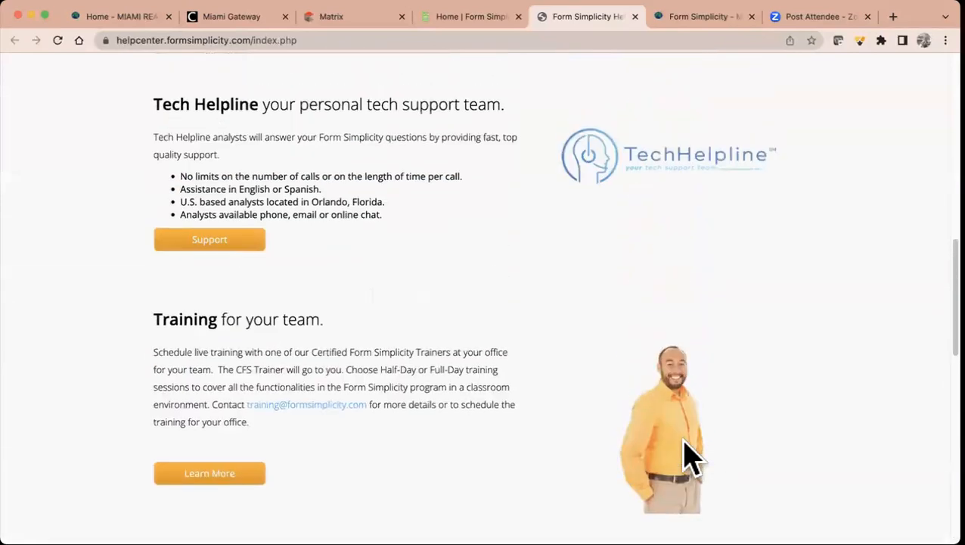
pyautogui.scroll(10, 684, 456)
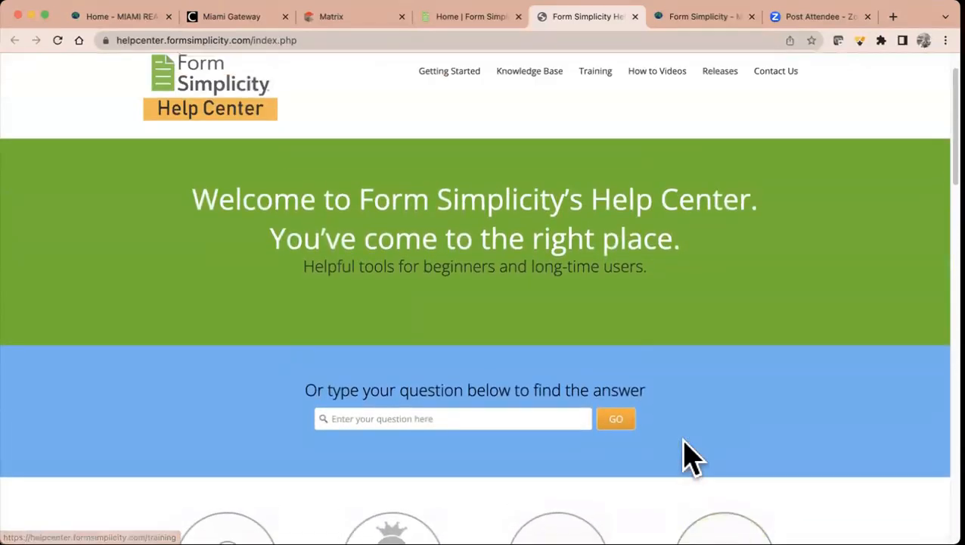
pyautogui.click(787, 87)
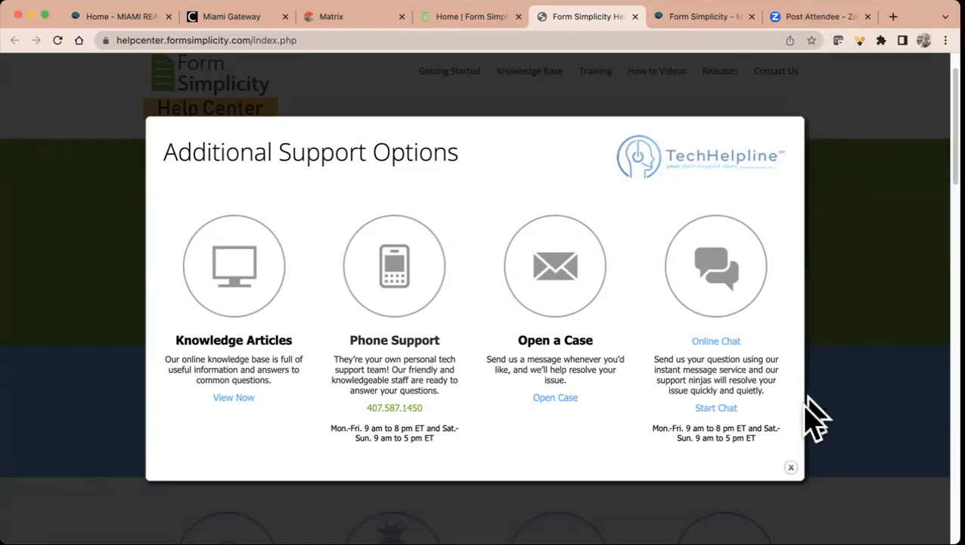
# - Close the Additional Support Options window and then the Help Center tab
pyautogui.click(791, 468)
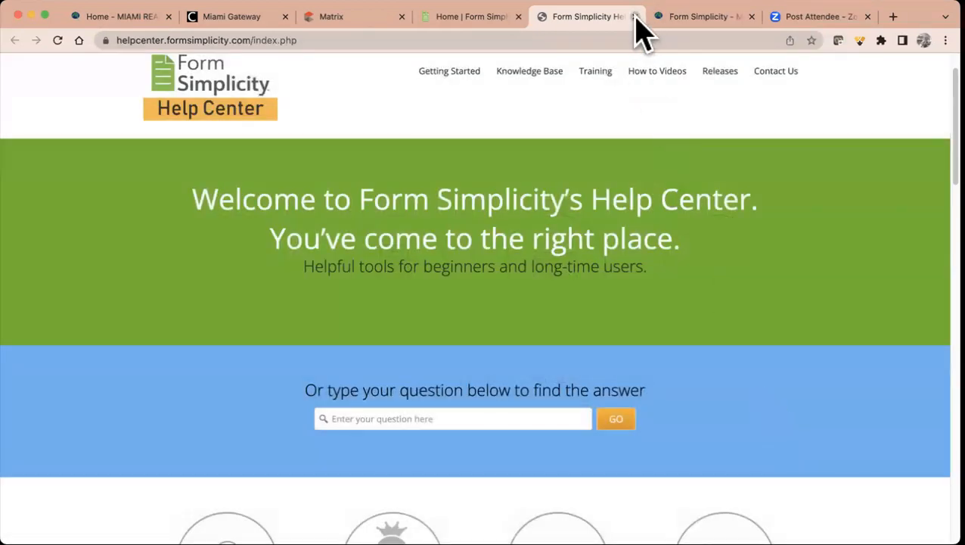
pyautogui.click(634, 16)
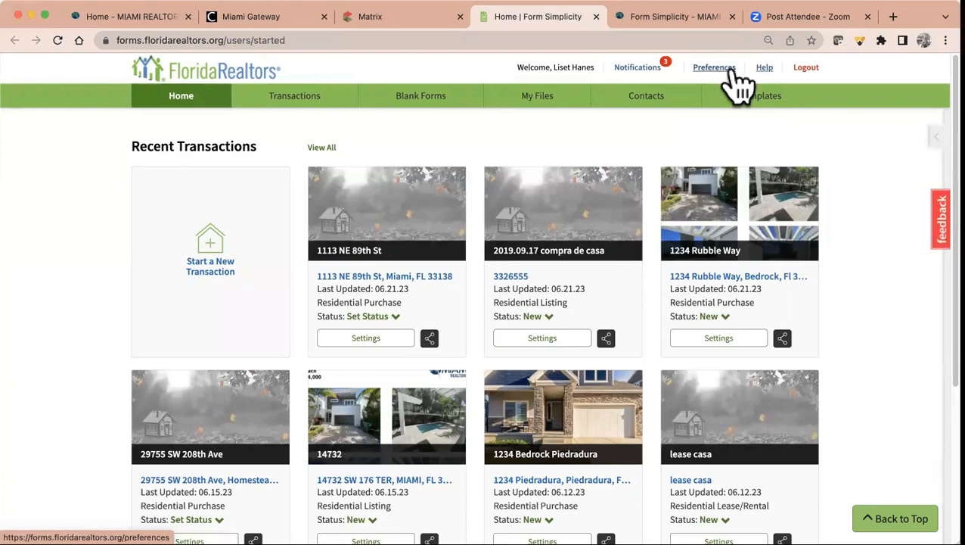
# - In My Preferences, expand Account Information and save its current settings
pyautogui.click(715, 70)
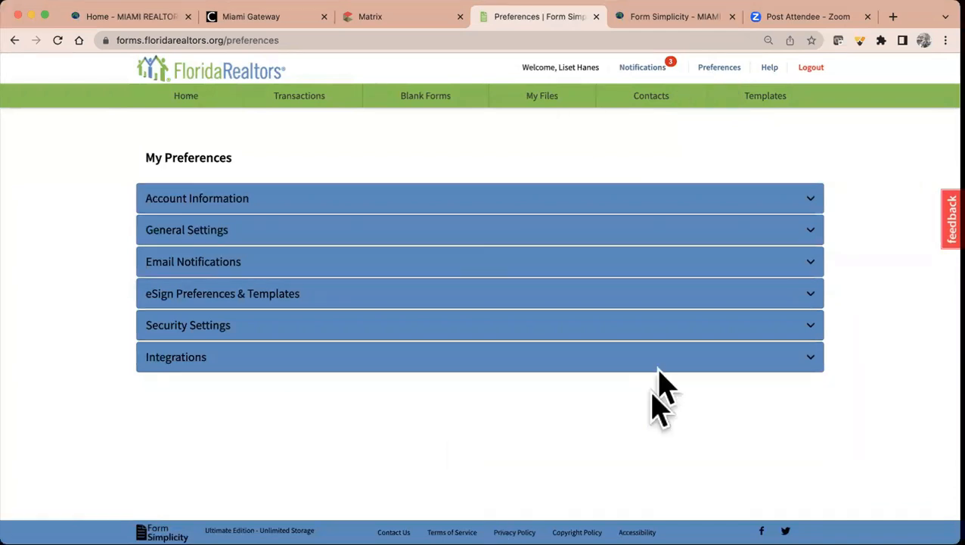
pyautogui.click(696, 206)
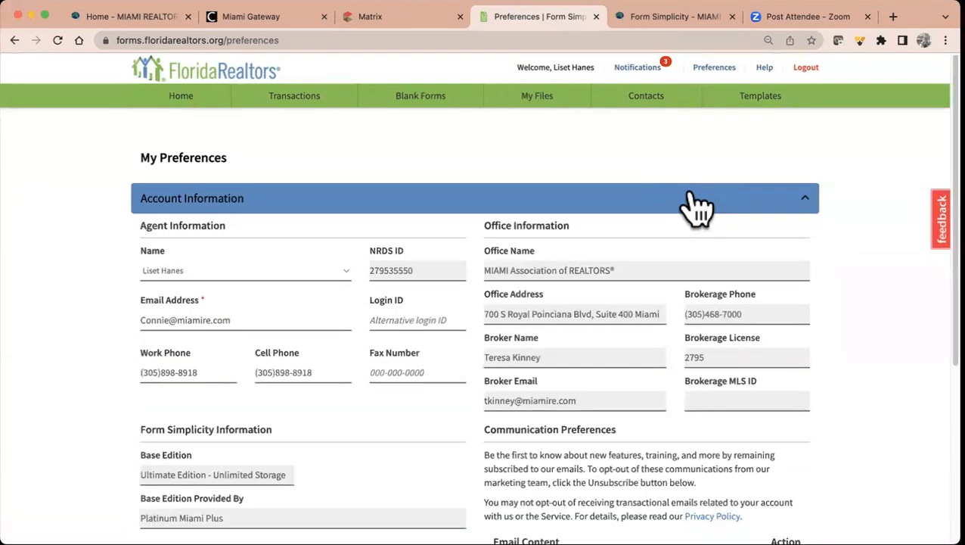
pyautogui.click(696, 206)
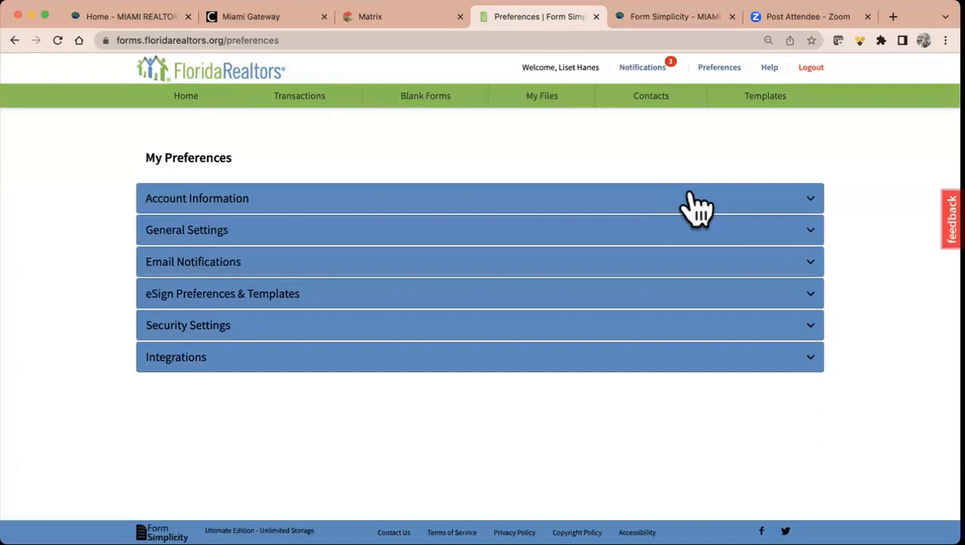
pyautogui.click(697, 205)
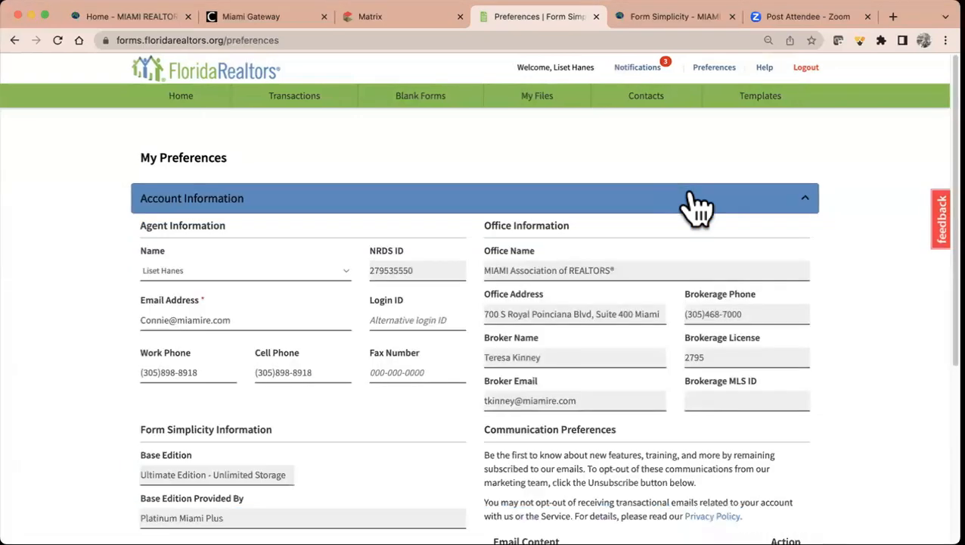
pyautogui.scroll(-3, 315, 290)
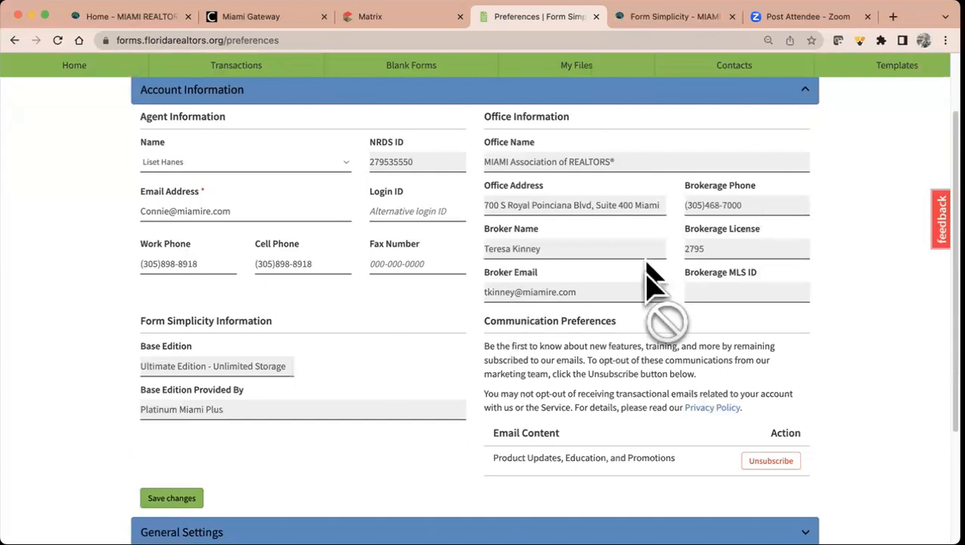
pyautogui.scroll(-2, 594, 312)
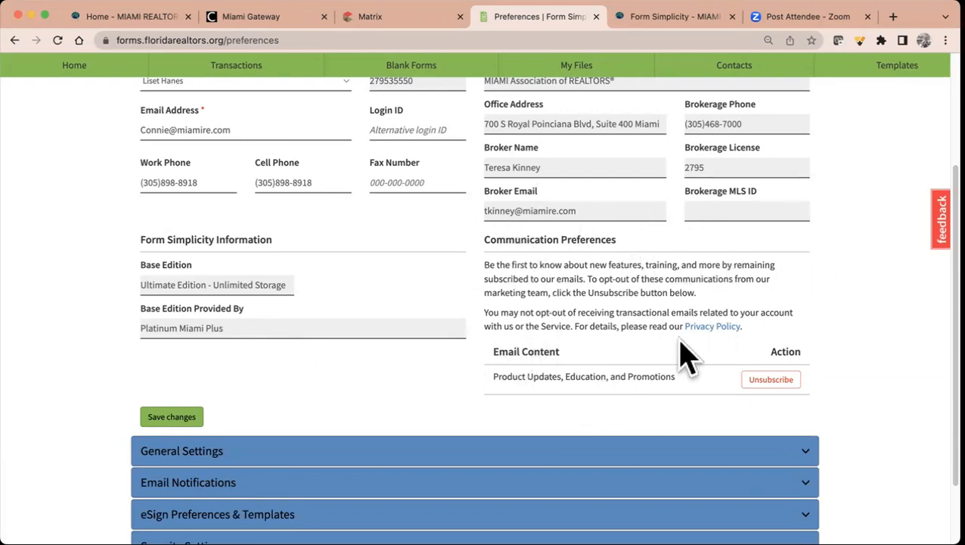
pyautogui.scroll(-1, 579, 327)
pyautogui.scroll(-1, 579, 327)
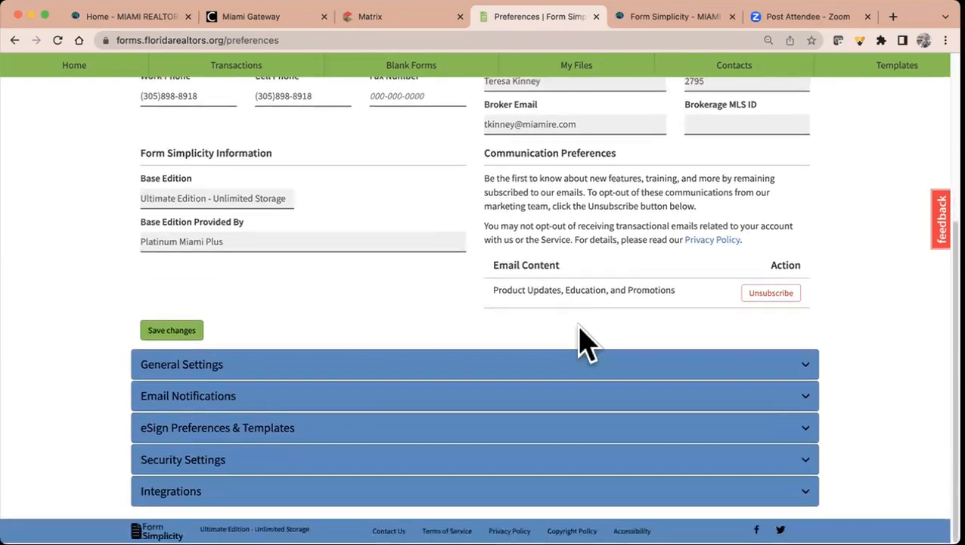
pyautogui.click(180, 333)
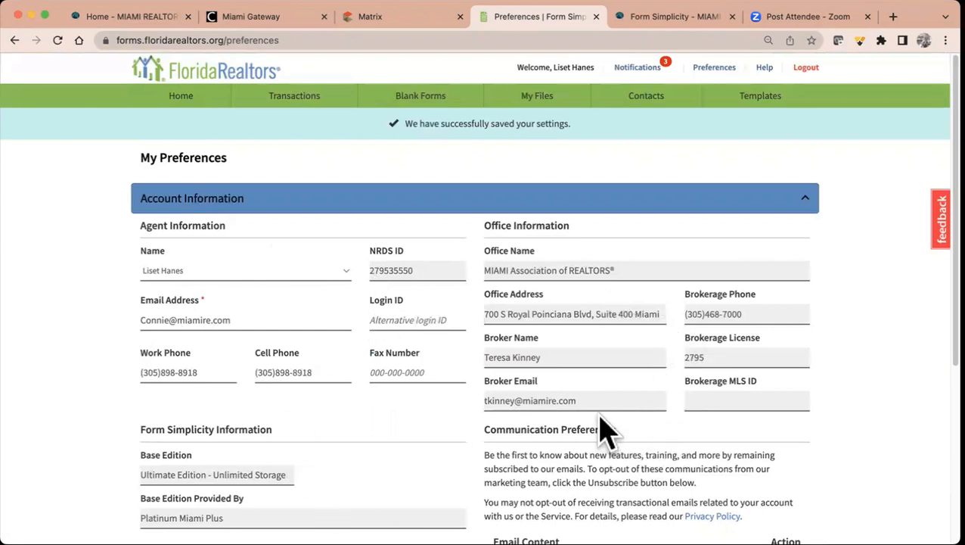
# - Reformat the Work Phone number with spaces, save it, and collapse Account Information
pyautogui.click(201, 367)
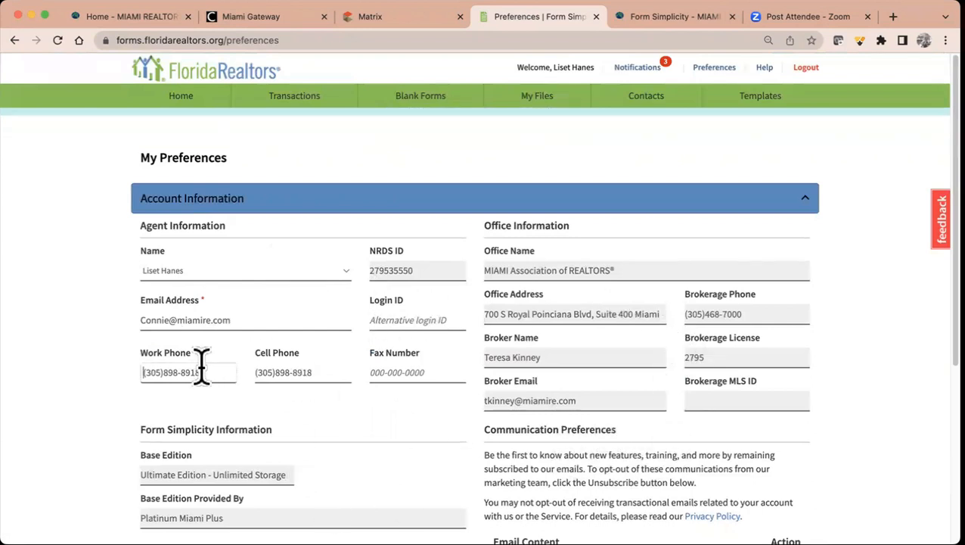
pyautogui.moveTo(206, 373); pyautogui.dragTo(131, 375)
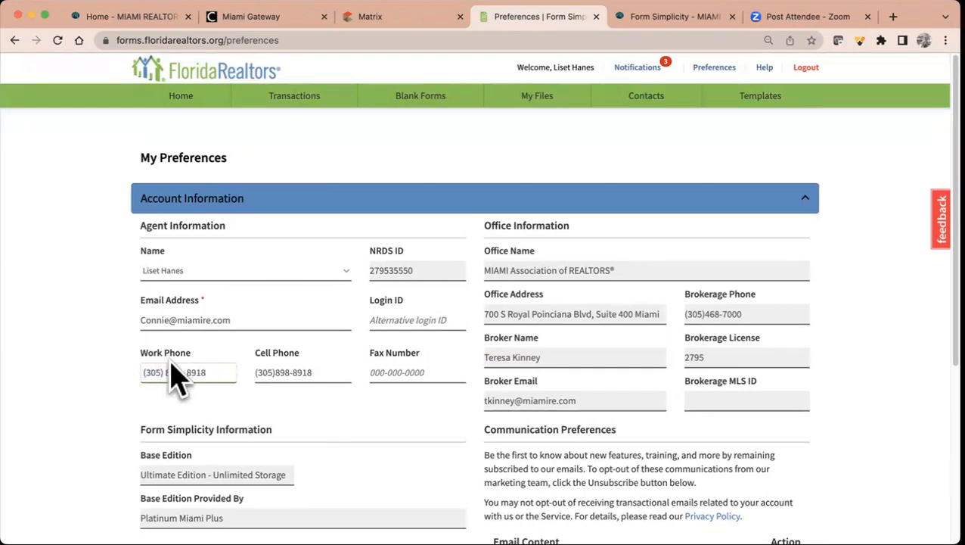
pyautogui.scroll(-2, 269, 377)
pyautogui.click(182, 516)
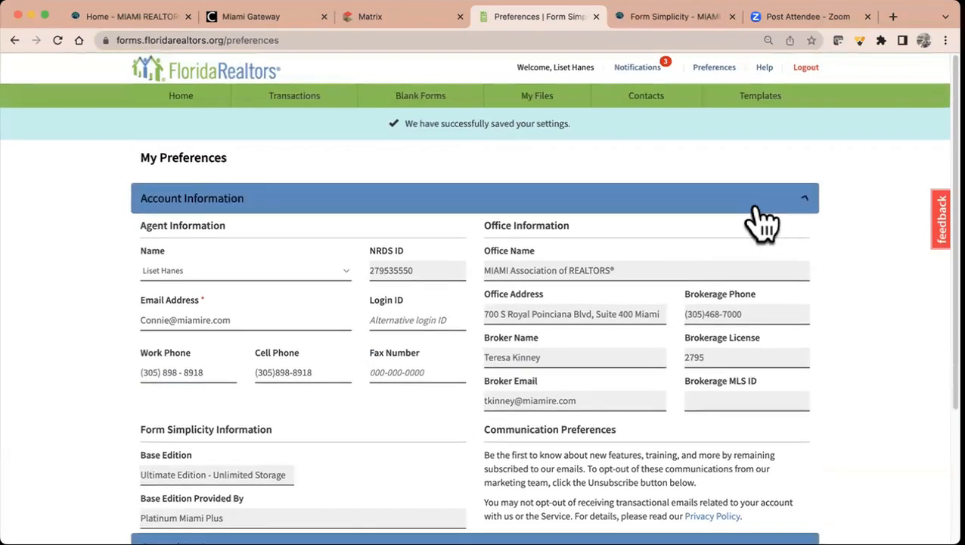
pyautogui.click(757, 205)
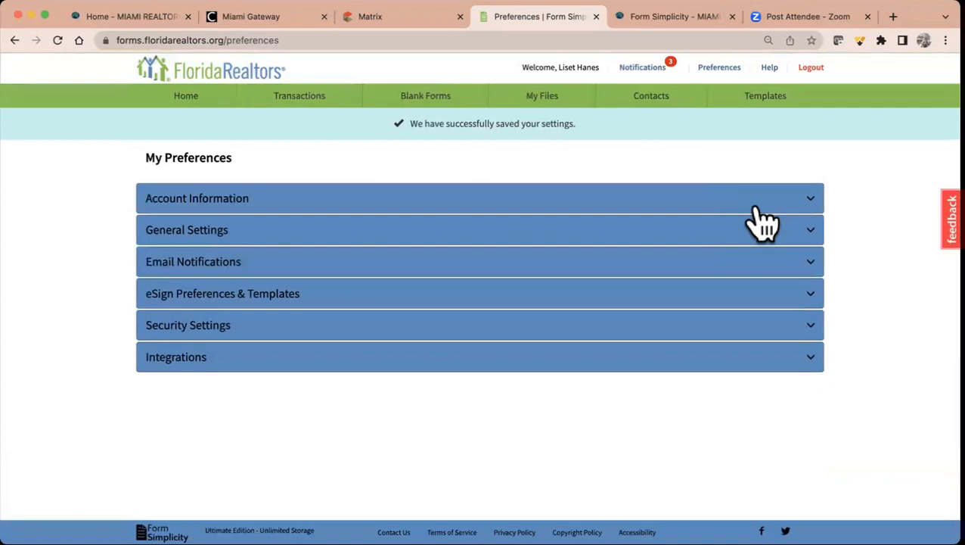
# - In General Settings, change the email signature closing from 'Sincerely,' to 'Best regards,' and save
pyautogui.click(686, 238)
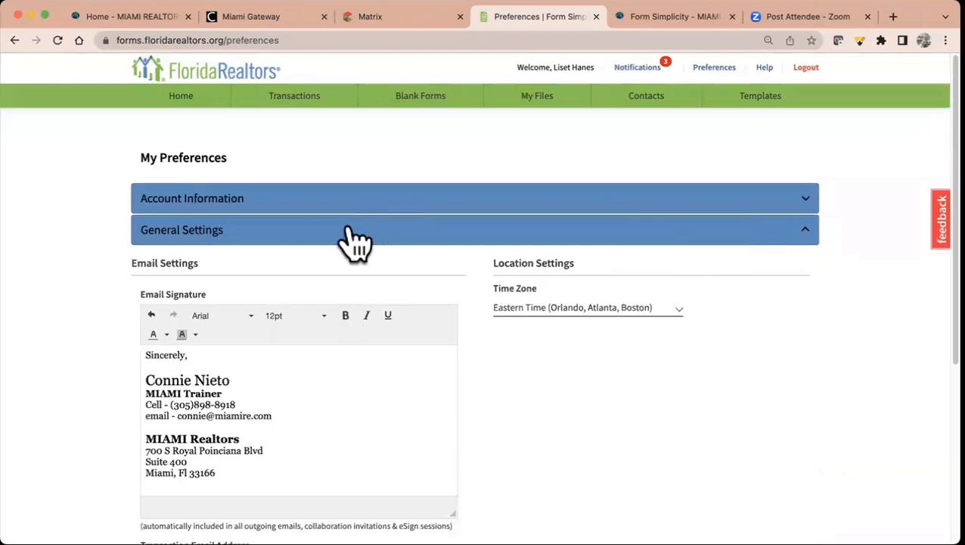
pyautogui.scroll(-3, 283, 390)
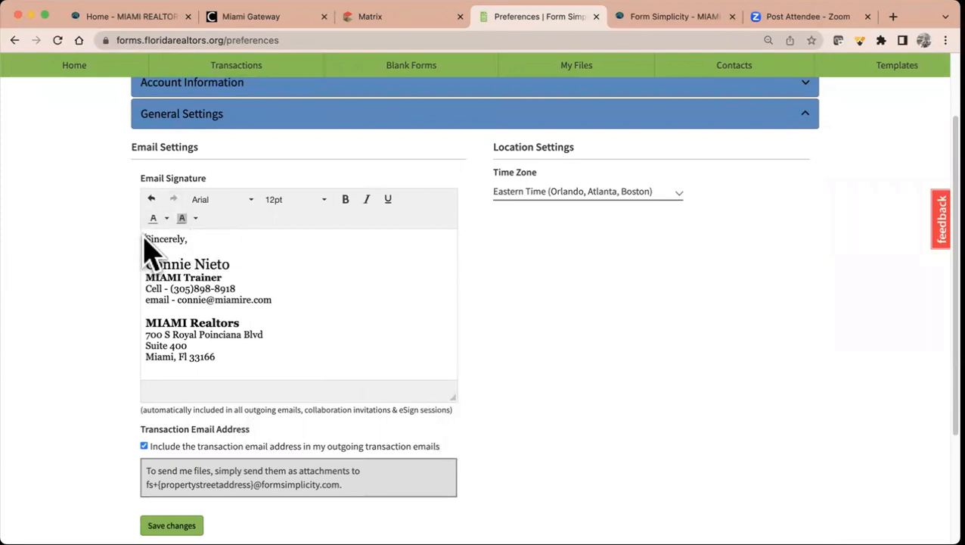
pyautogui.moveTo(146, 236); pyautogui.dragTo(210, 242)
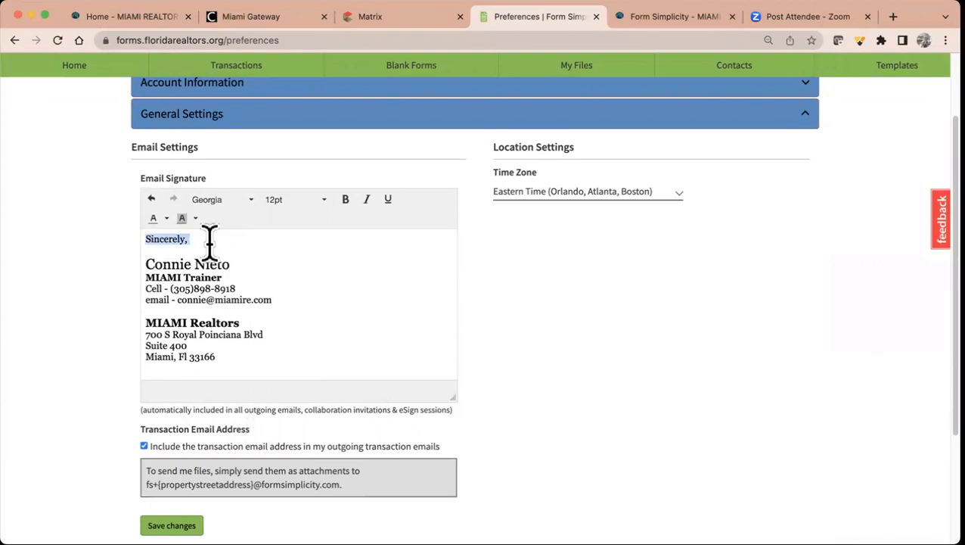
pyautogui.write('est regards,')
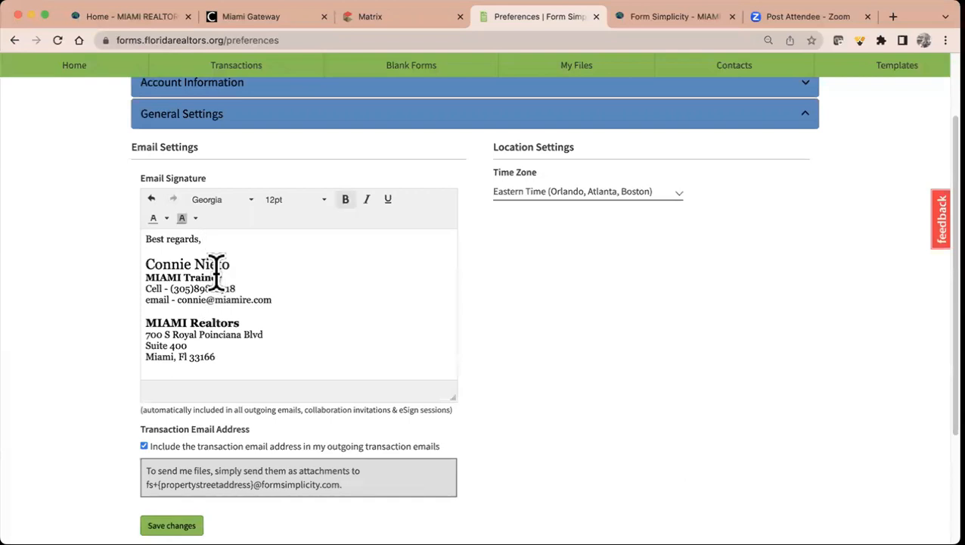
pyautogui.moveTo(231, 266); pyautogui.dragTo(129, 280)
pyautogui.moveTo(227, 278); pyautogui.dragTo(151, 280)
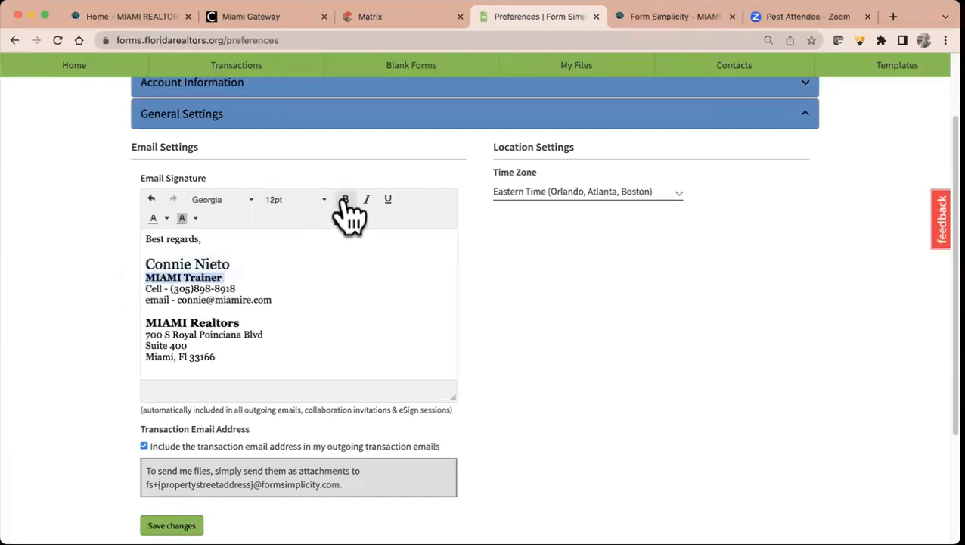
pyautogui.scroll(-2, 296, 290)
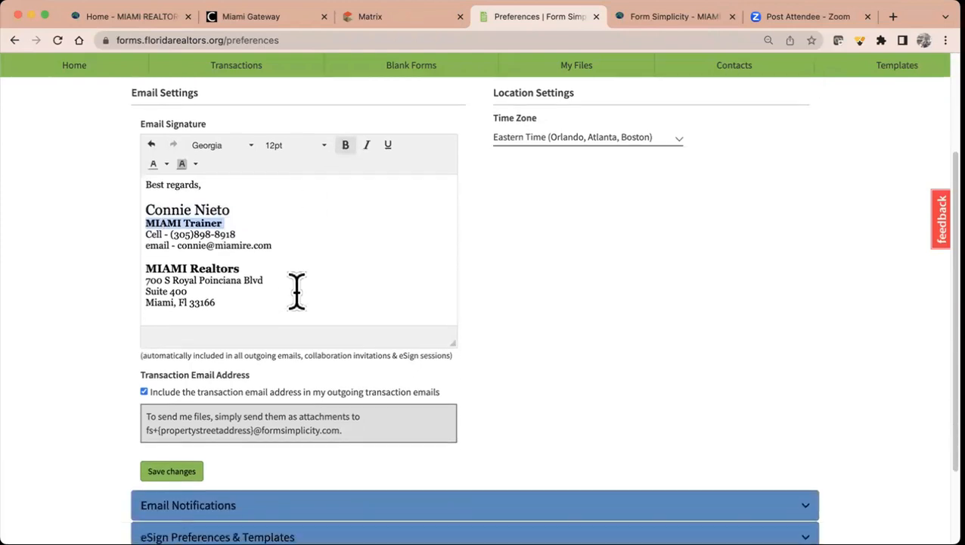
pyautogui.click(249, 303)
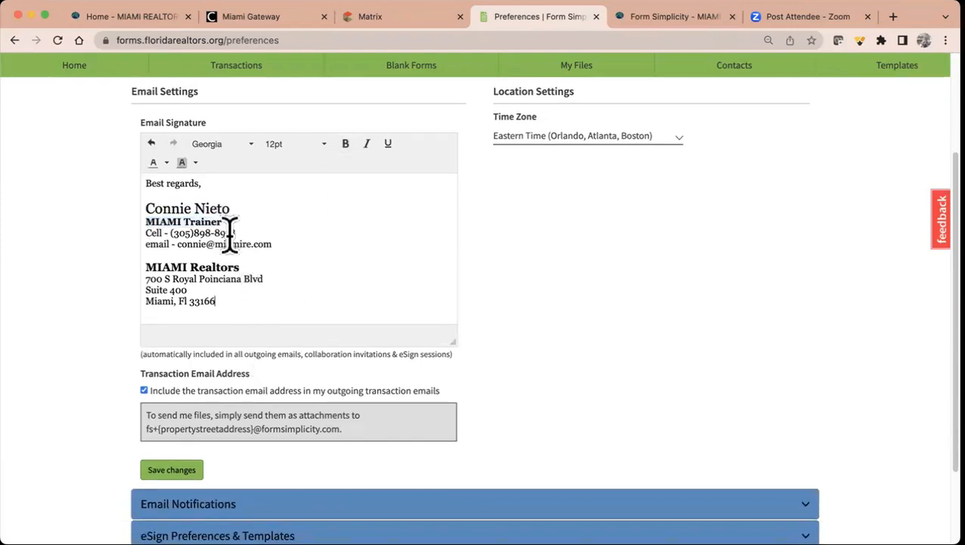
pyautogui.moveTo(240, 268); pyautogui.dragTo(147, 266)
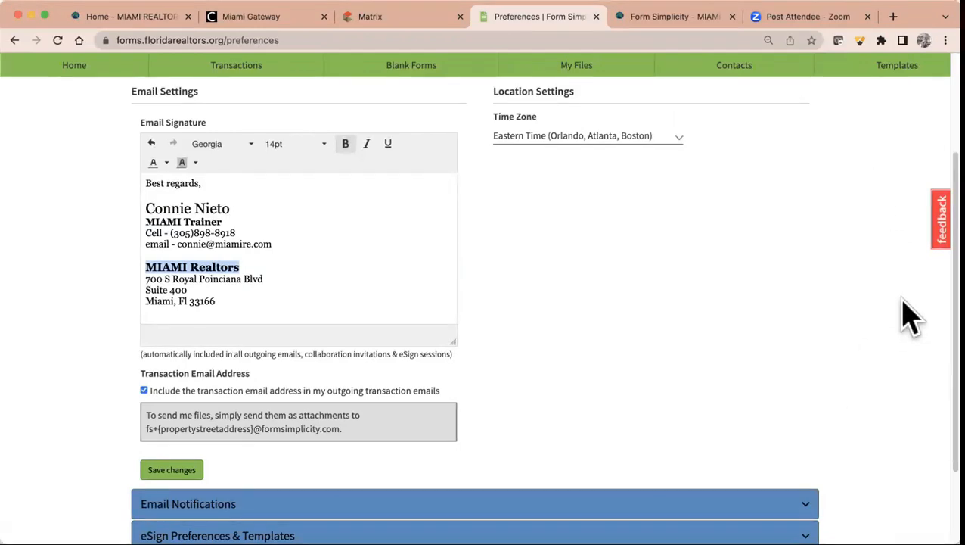
pyautogui.click(176, 470)
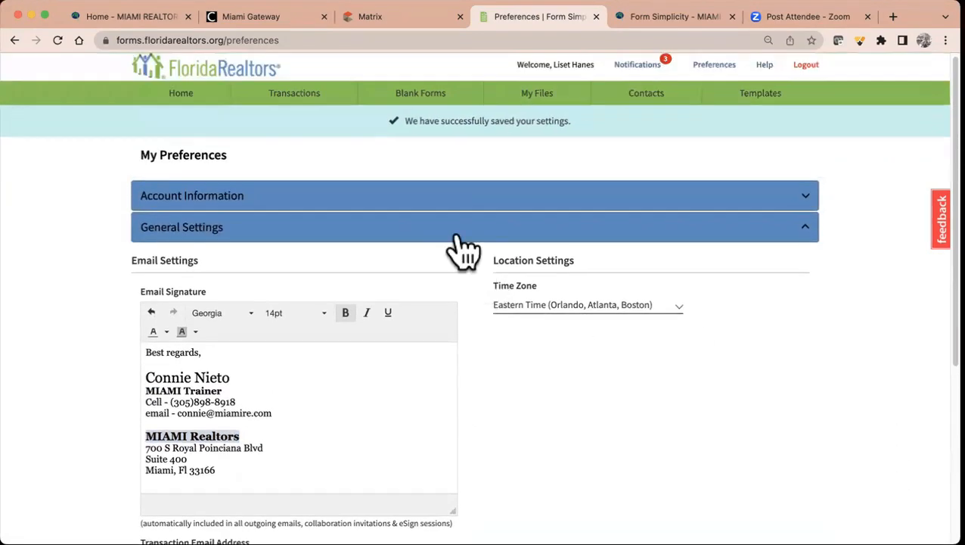
# - Collapse General Settings and expand the Email Notifications section
pyautogui.click(492, 231)
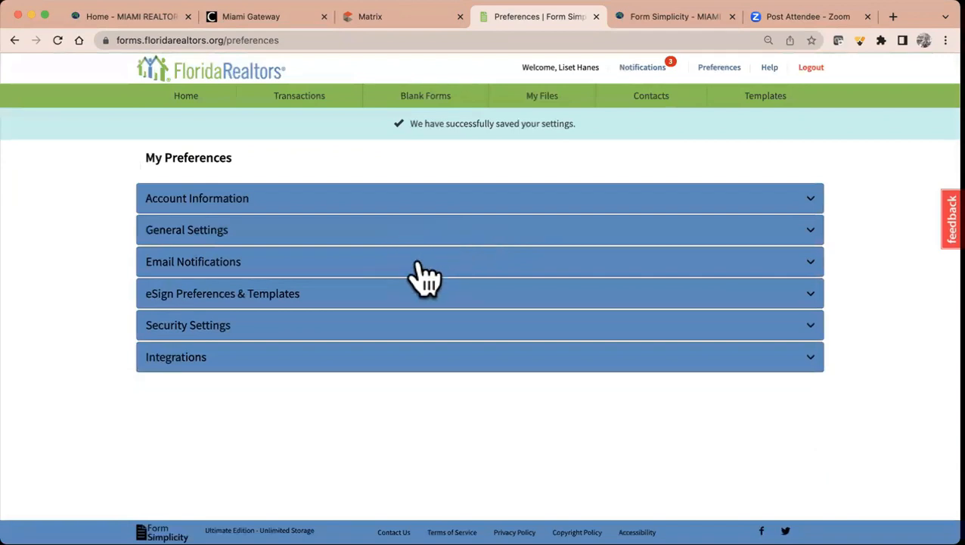
pyautogui.click(417, 261)
pyautogui.scroll(-3, 423, 276)
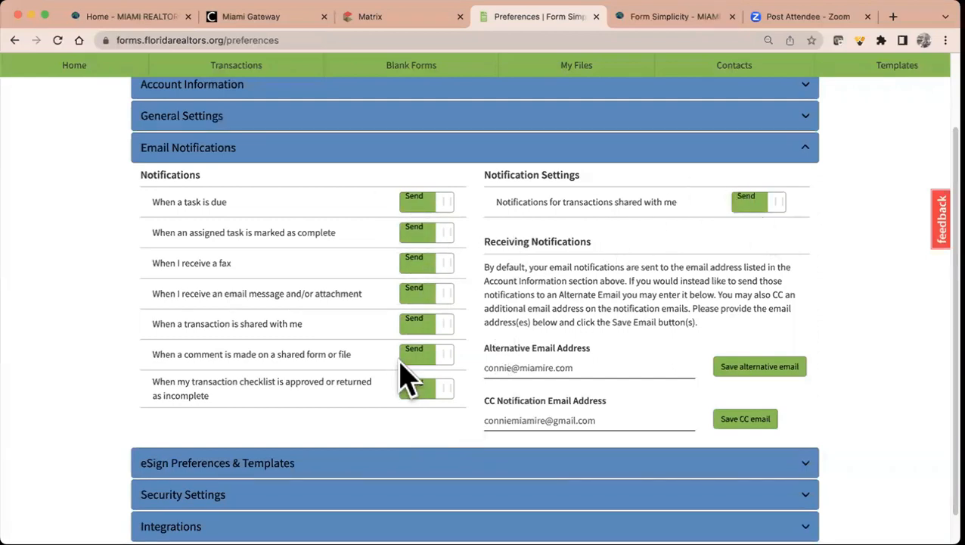
pyautogui.scroll(3, 407, 378)
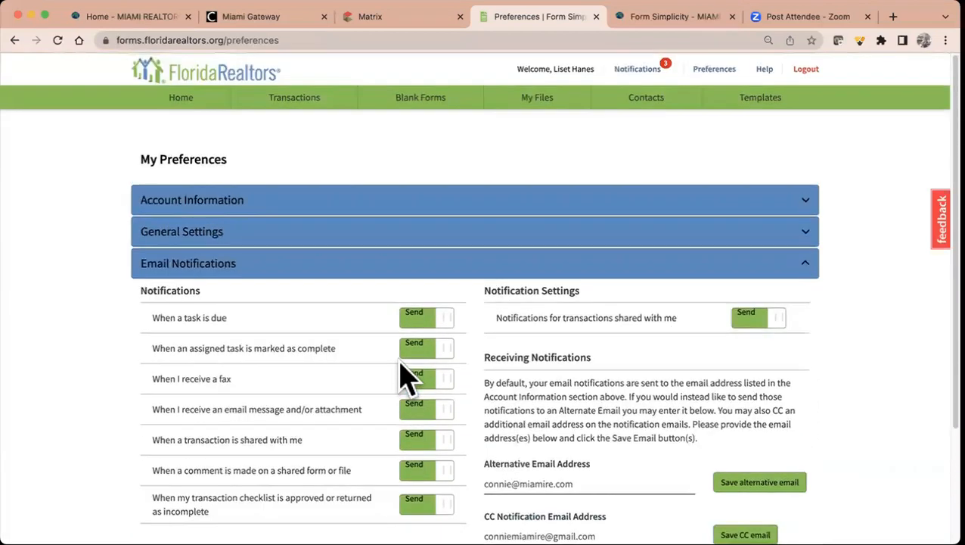
pyautogui.click(331, 203)
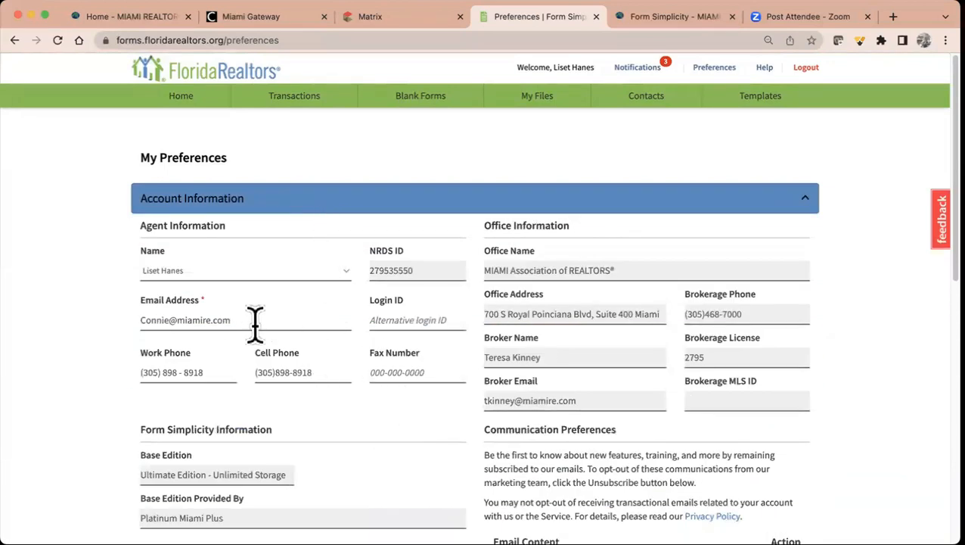
pyautogui.click(321, 207)
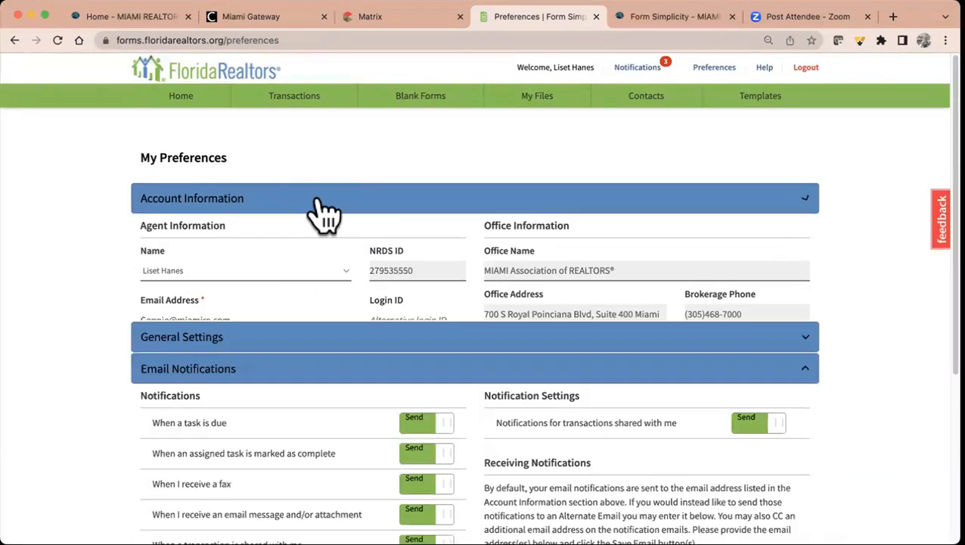
# - Toggle 'When a task is due' off and back to Send, then save the alternative email
pyautogui.scroll(-2, 295, 443)
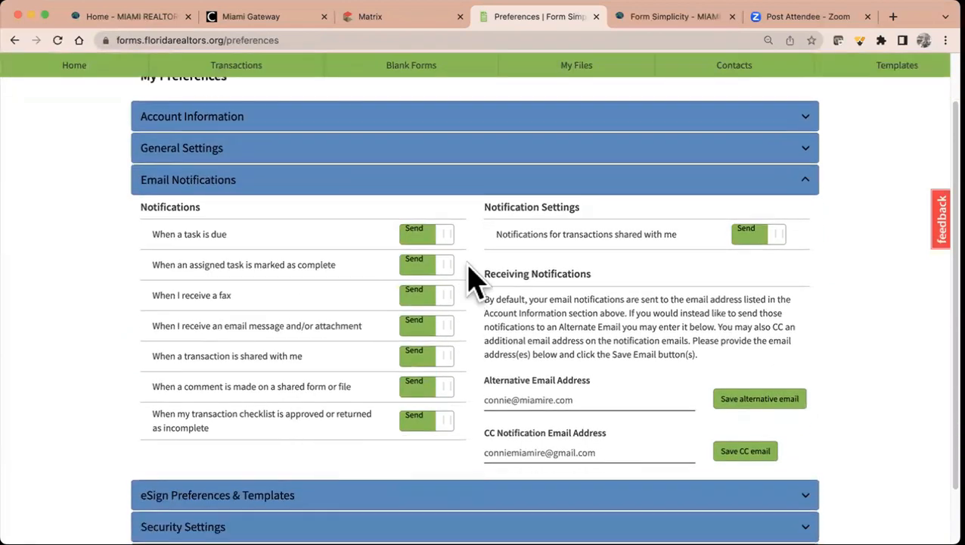
pyautogui.click(414, 236)
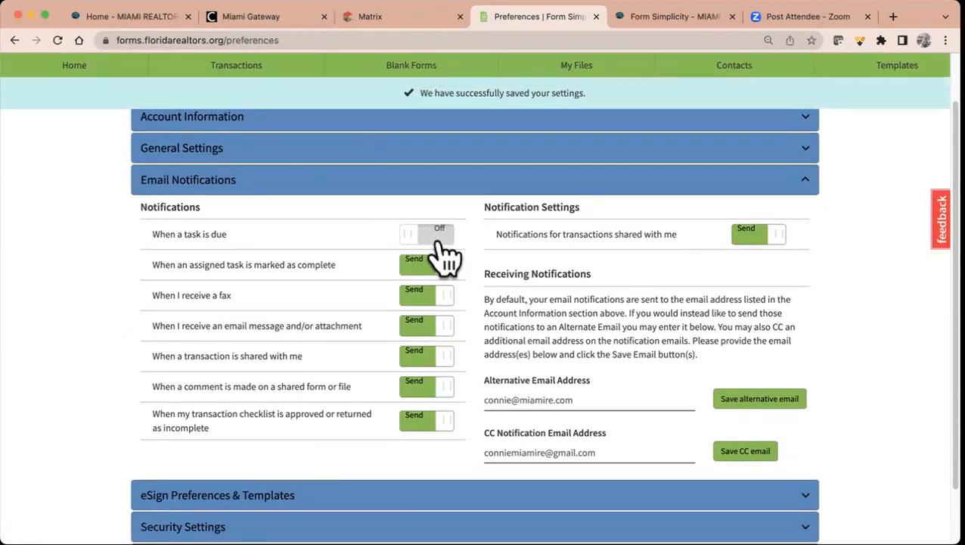
pyautogui.click(436, 240)
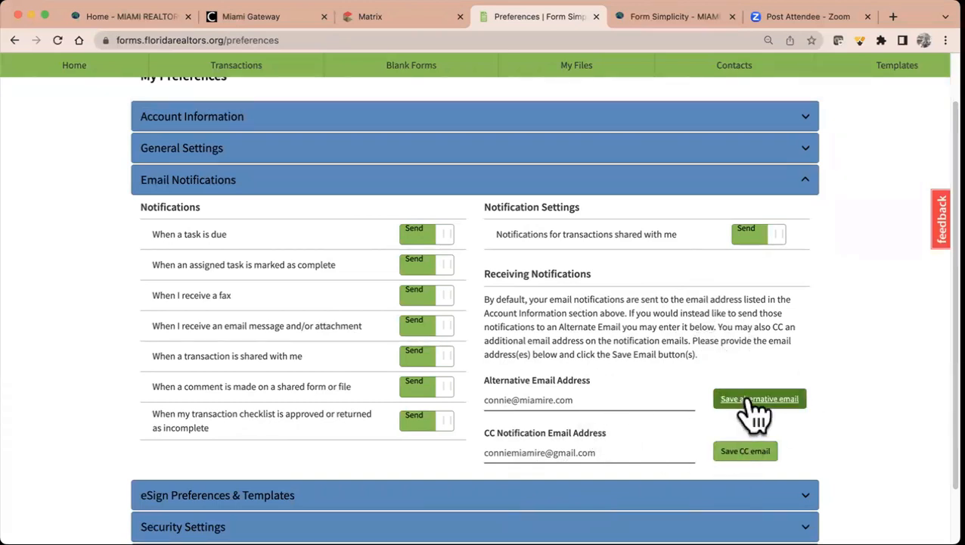
pyautogui.click(753, 401)
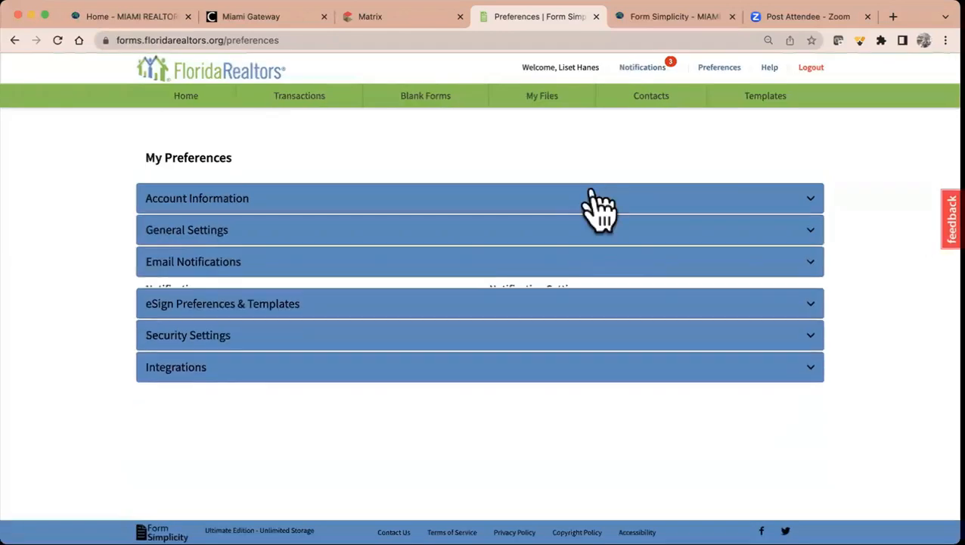
# - Expand eSign Preferences & Templates to view sequential signing set to No and empty CC fields
pyautogui.click(530, 299)
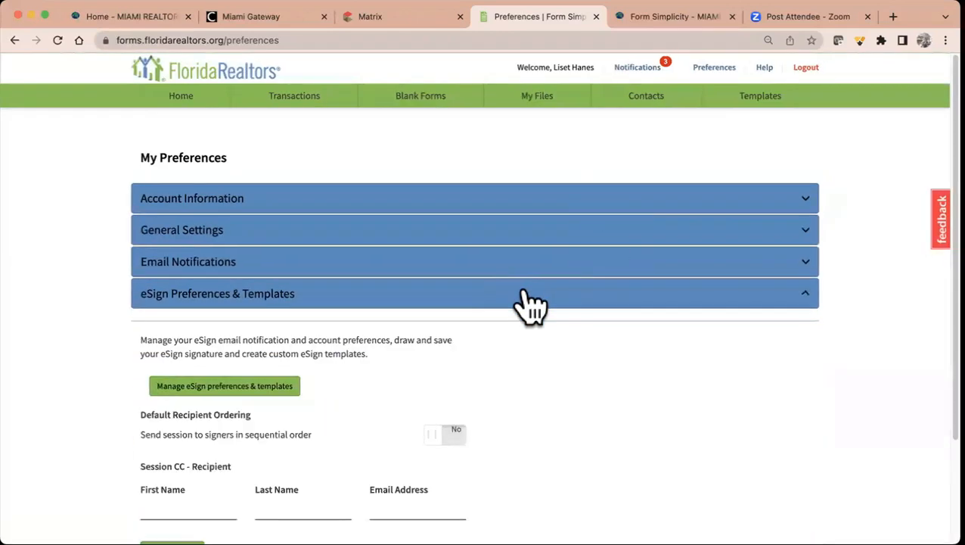
pyautogui.scroll(-2, 386, 374)
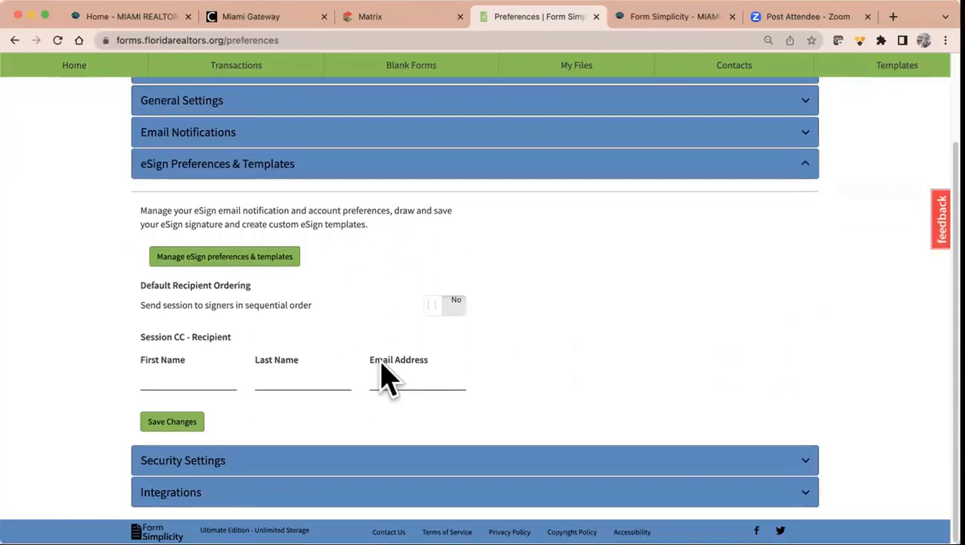
pyautogui.scroll(1, 382, 363)
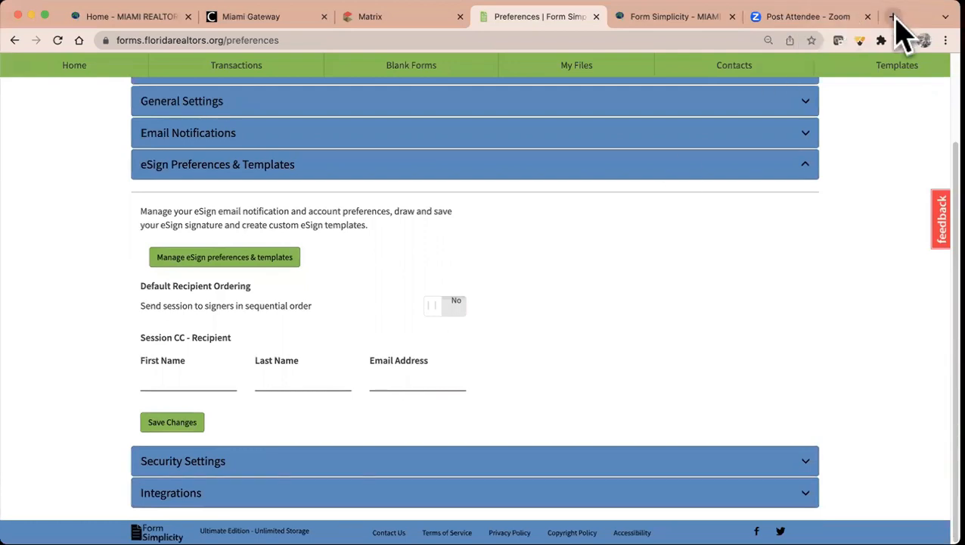
pyautogui.click(893, 16)
# - Load miamirealtors.com/platinumplus in the new tab
pyautogui.write('miamireal')
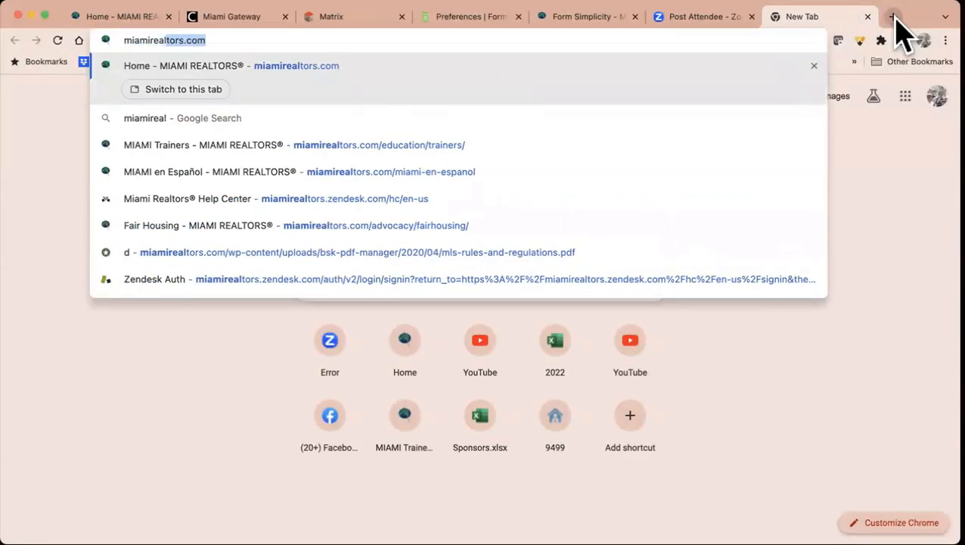
pyautogui.write('tors.com')
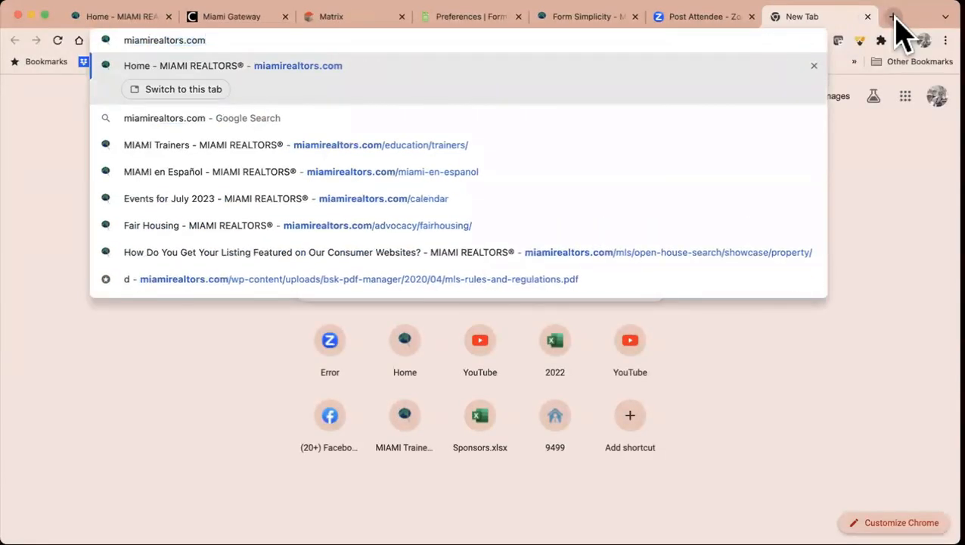
pyautogui.write('/pla')
pyautogui.write('ntinu')
pyautogui.press('BackSpace')
pyautogui.press('BackSpace')
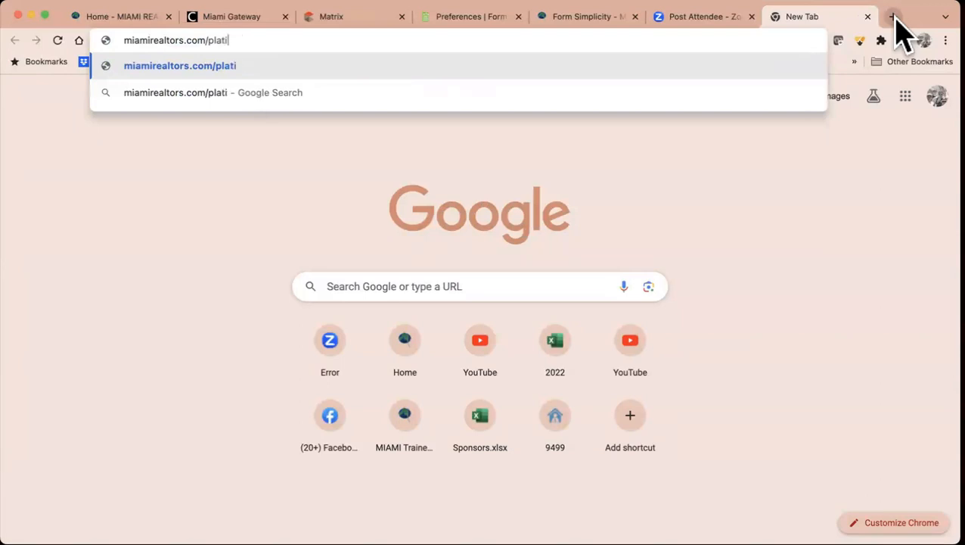
pyautogui.write('lus')
pyautogui.press('Return')
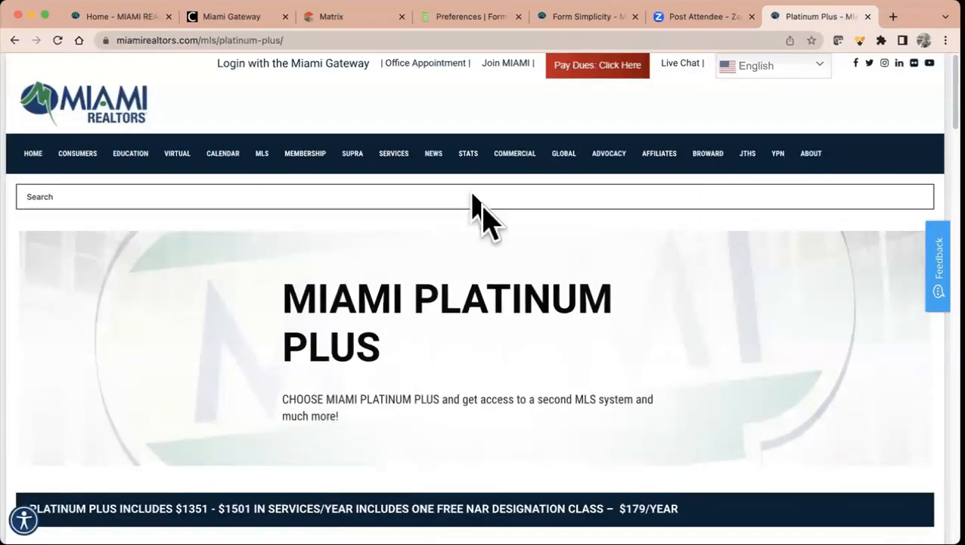
pyautogui.click(336, 40)
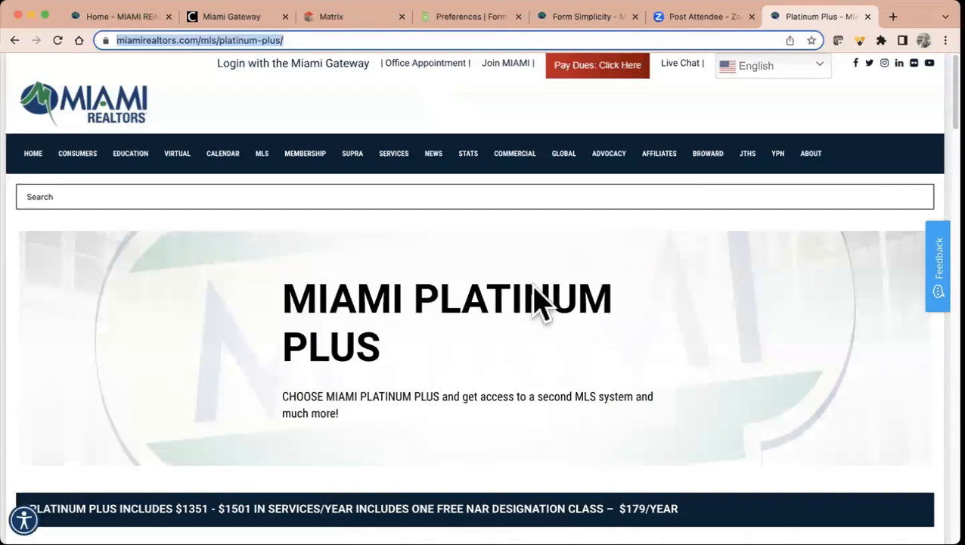
# - Browse the Platinum Plus page, with Ultimate Edition at $72.00/yr, then return to Preferences
pyautogui.scroll(-3, 559, 349)
pyautogui.scroll(-3, 558, 333)
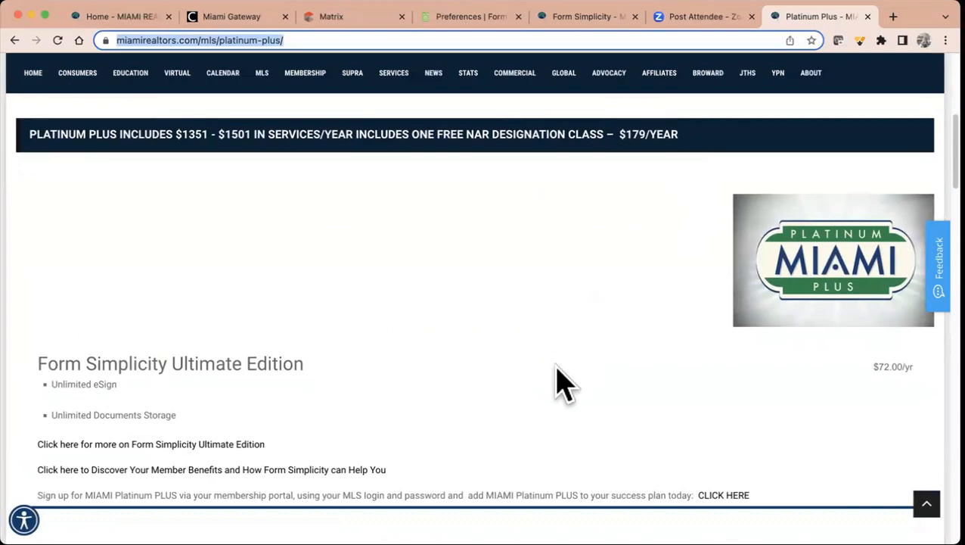
pyautogui.scroll(-3, 558, 383)
pyautogui.scroll(-8, 560, 382)
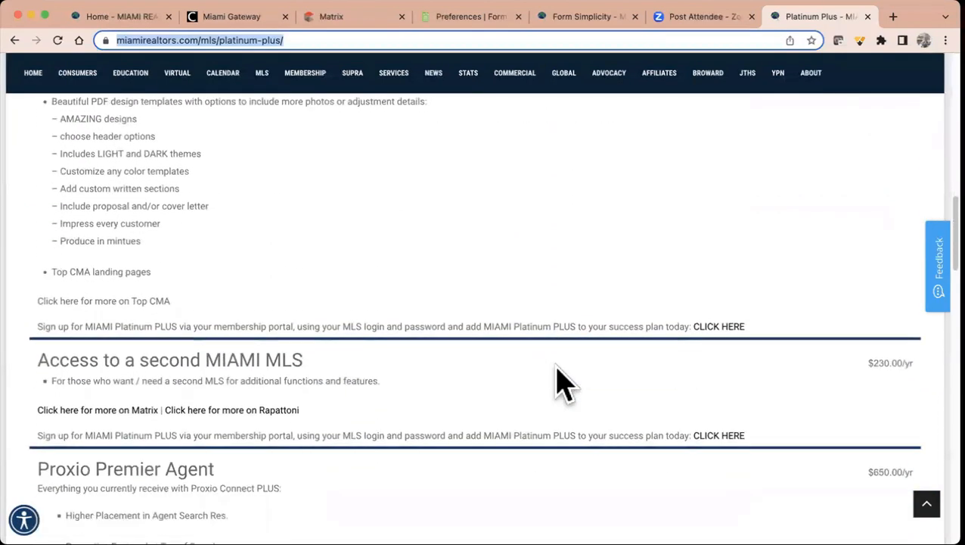
pyautogui.scroll(-1, 560, 383)
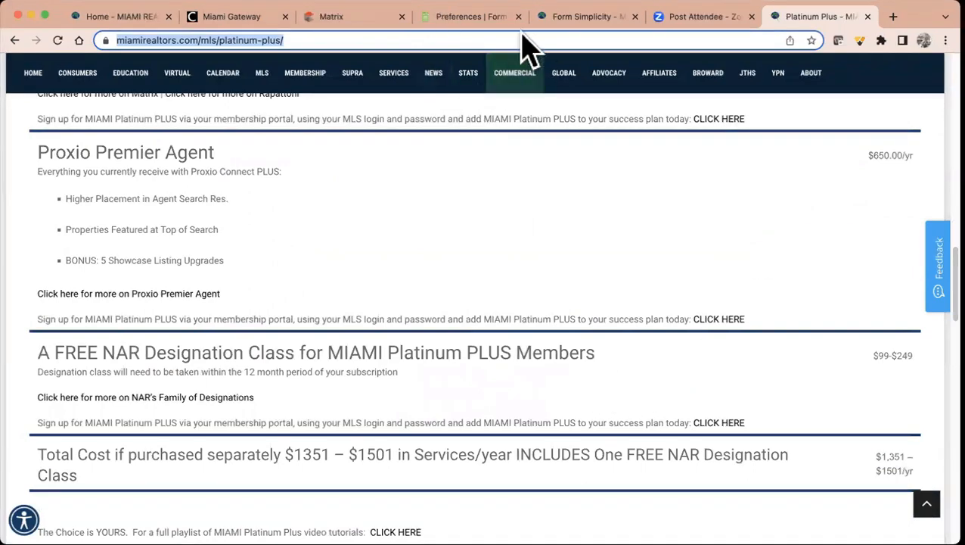
pyautogui.click(486, 17)
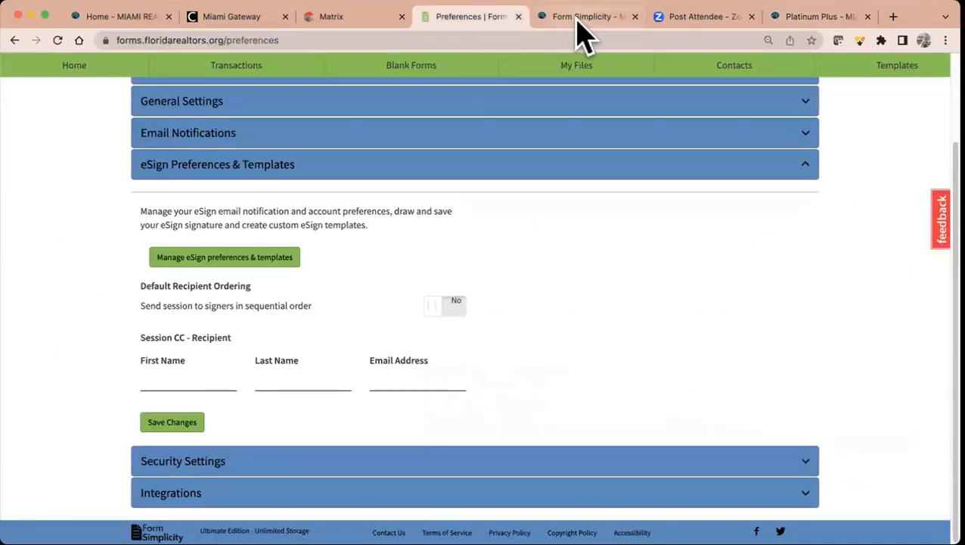
# - Collapse eSign, open Security Settings, and abandon two-factor setup so 2FA stays Off
pyautogui.click(336, 168)
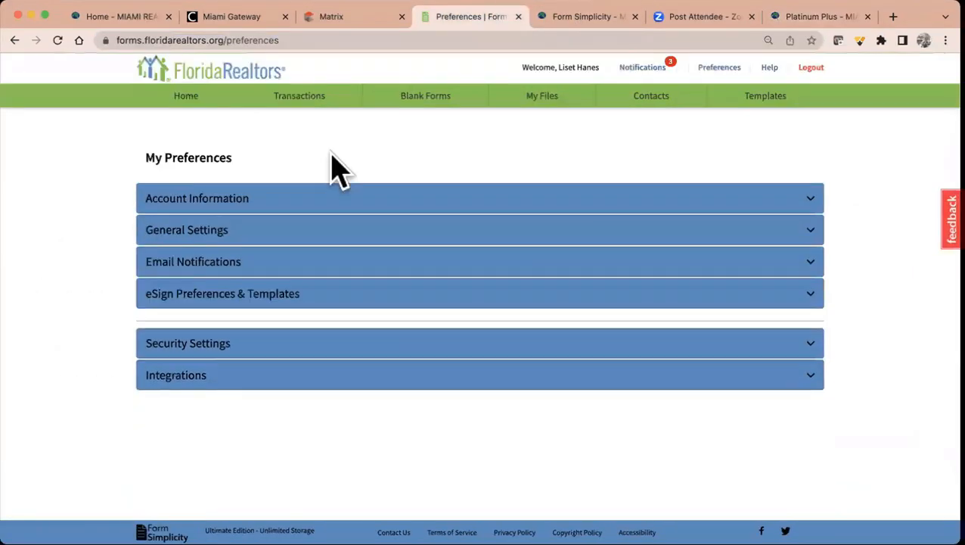
pyautogui.click(304, 333)
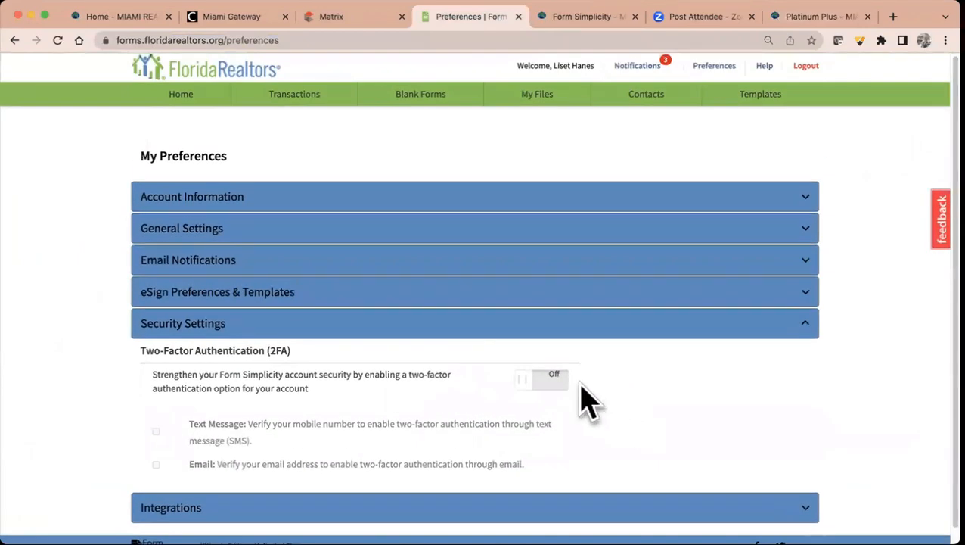
pyautogui.click(558, 382)
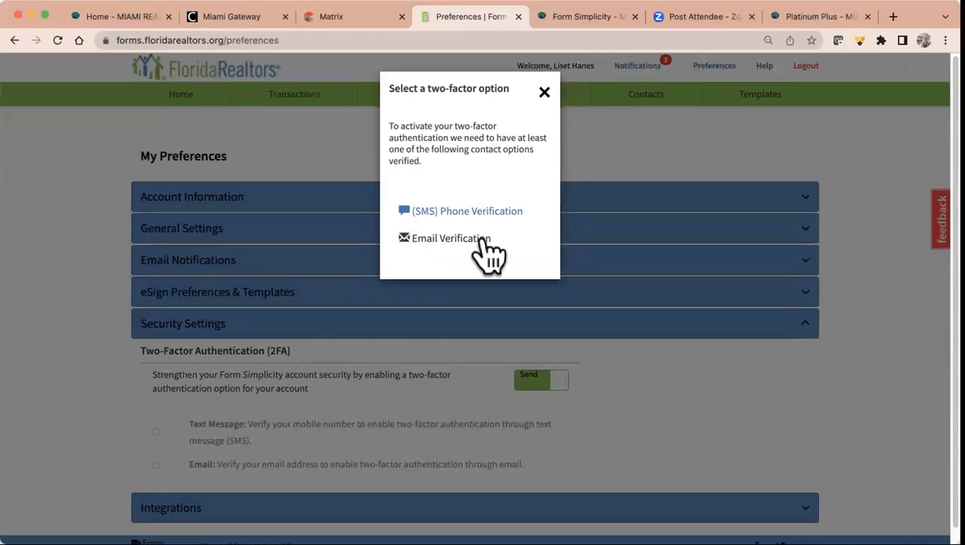
pyautogui.click(544, 92)
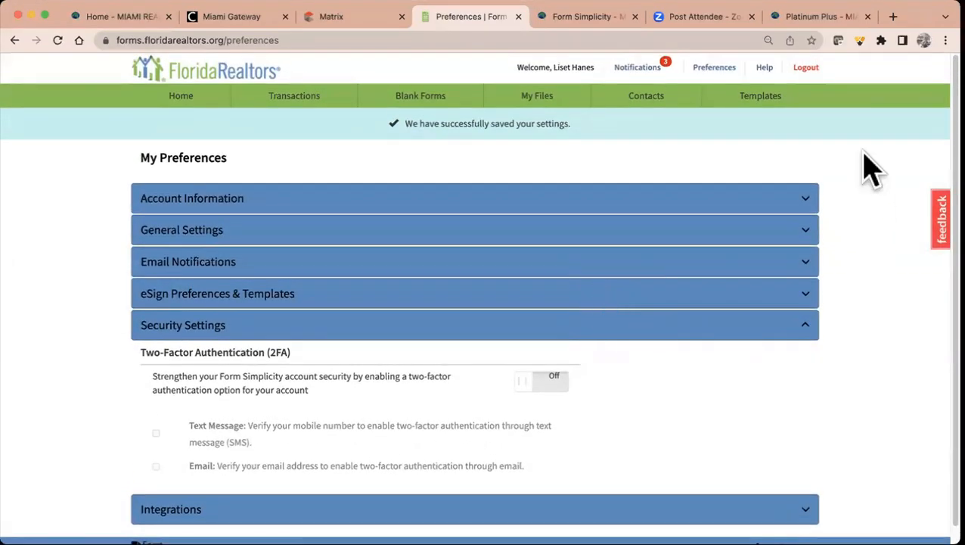
# - Scroll the preferences page and reload it with every section collapsed
pyautogui.rightClick(955, 261)
pyautogui.click(956, 261)
pyautogui.moveTo(956, 267); pyautogui.dragTo(955, 291)
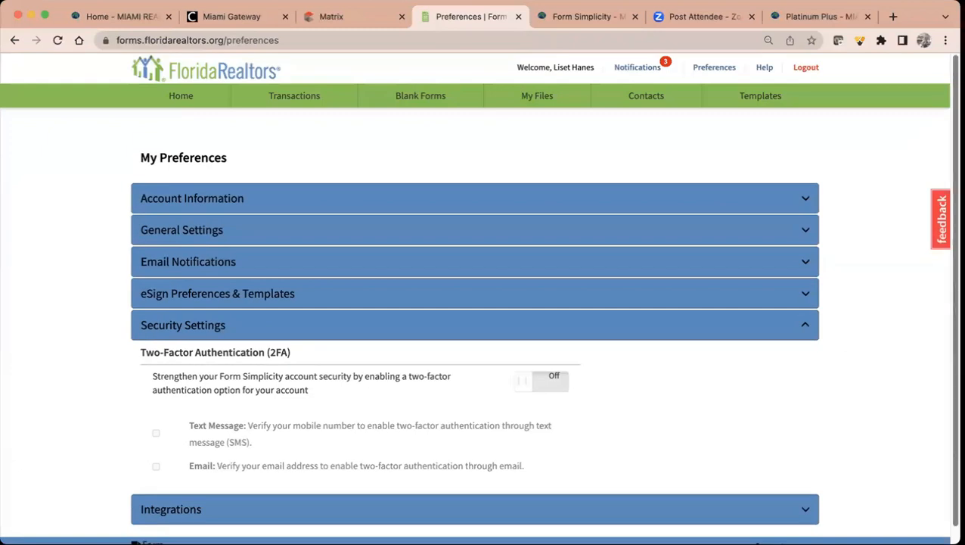
pyautogui.scroll(-1, 654, 337)
pyautogui.scroll(1, 655, 325)
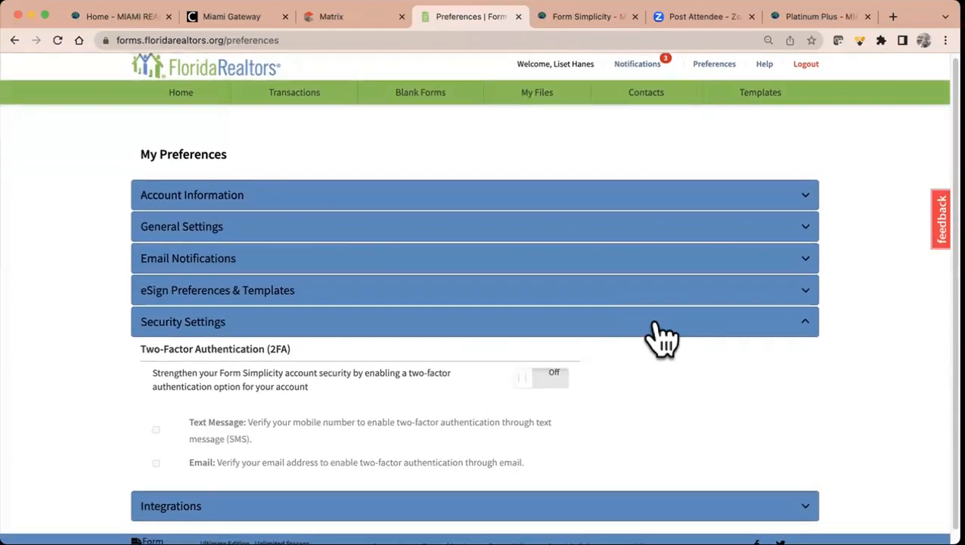
pyautogui.click(59, 42)
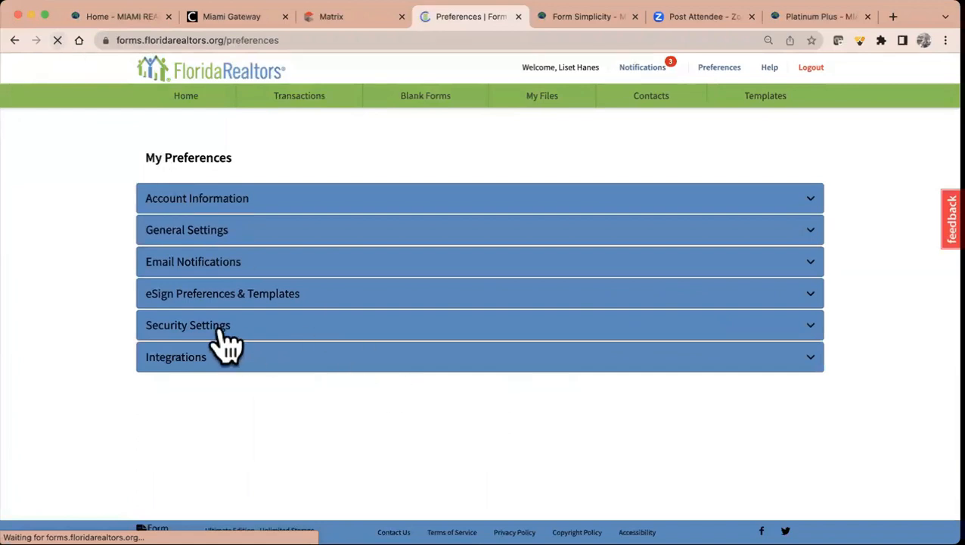
# - Review the Dropbox, Google Drive and RentSpree integration details, leaving every integration Off
pyautogui.click(202, 353)
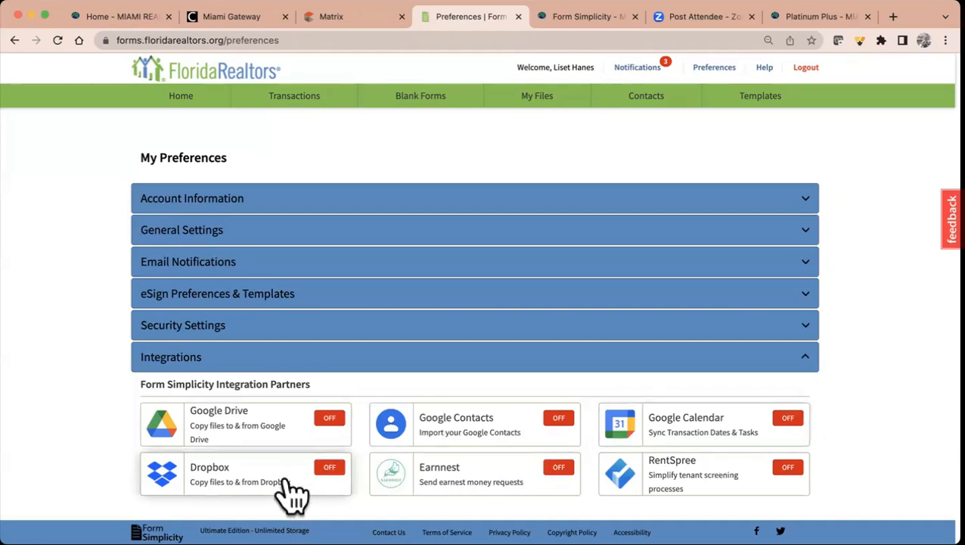
pyautogui.click(330, 469)
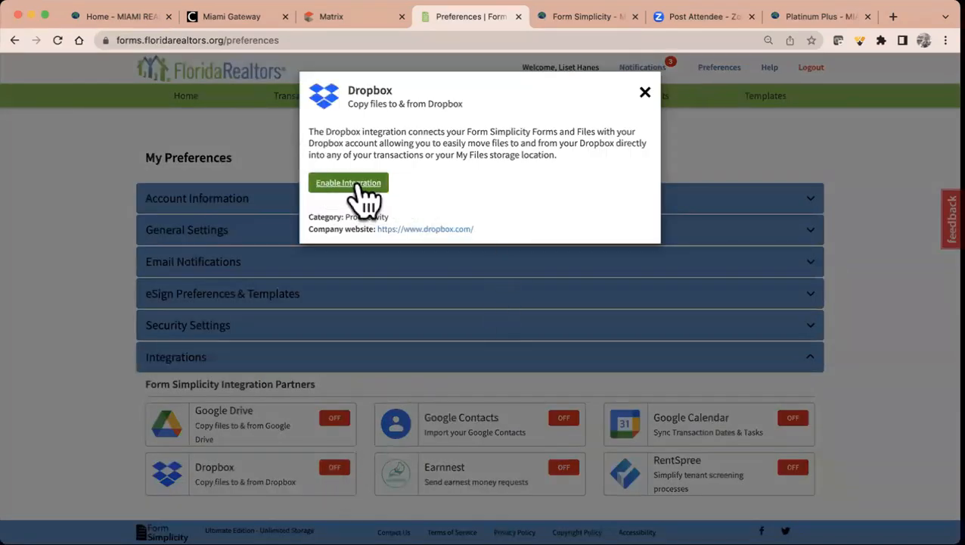
pyautogui.click(646, 92)
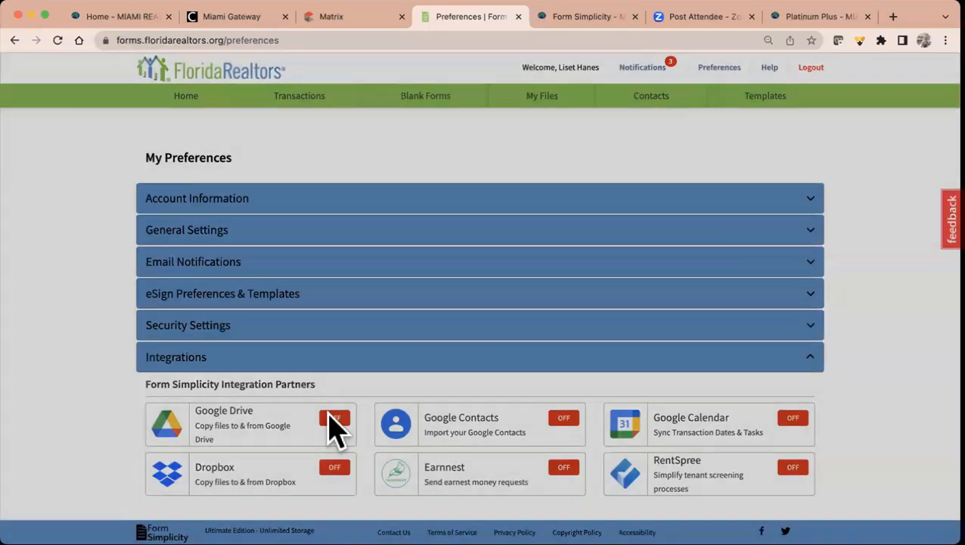
pyautogui.click(332, 420)
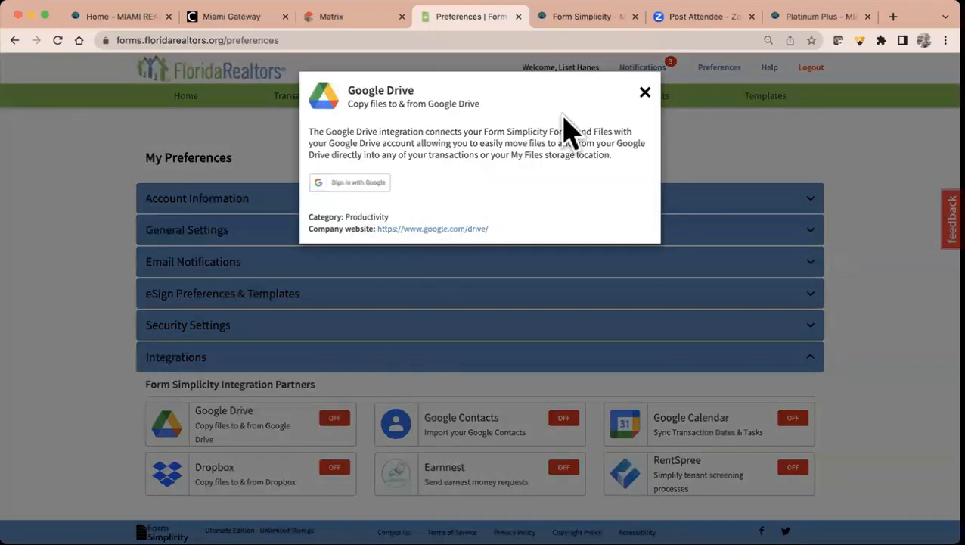
pyautogui.click(645, 92)
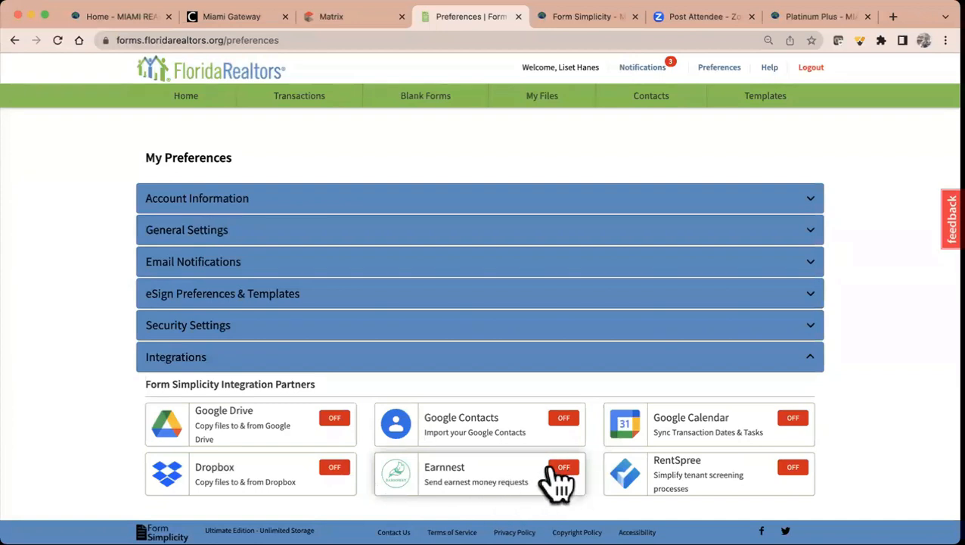
pyautogui.click(793, 467)
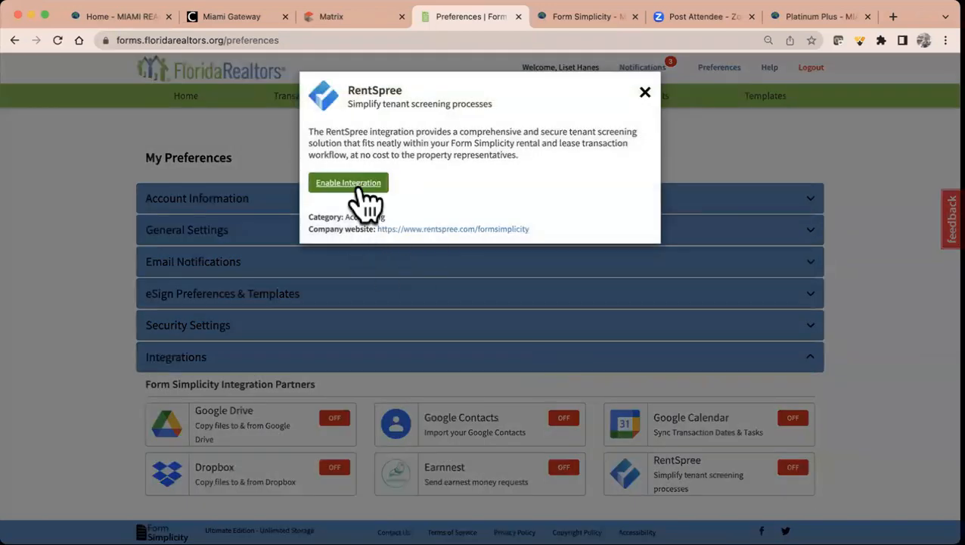
pyautogui.click(646, 92)
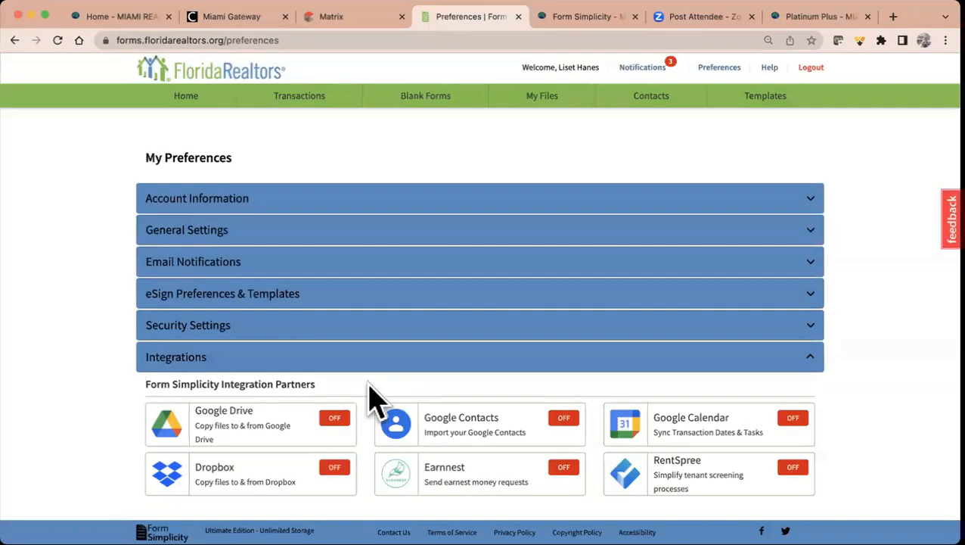
pyautogui.click(369, 363)
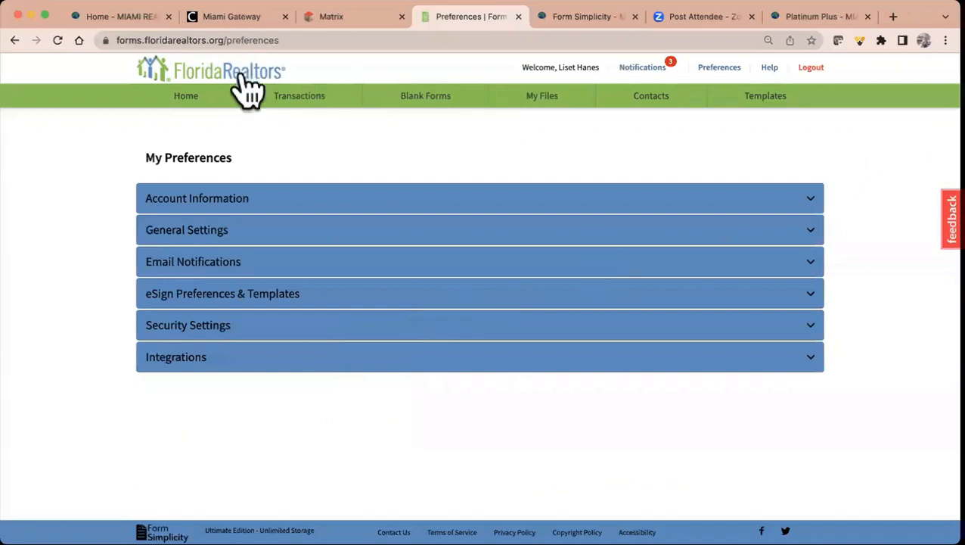
# - Start a new transaction for 33333 SW 33 ave, reusing the address as its name
pyautogui.click(206, 96)
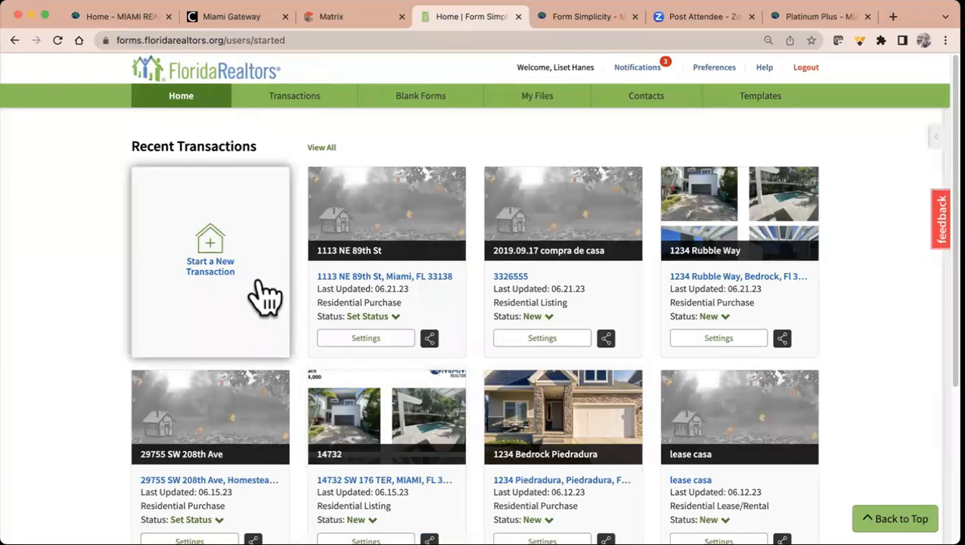
pyautogui.click(210, 261)
pyautogui.click(346, 166)
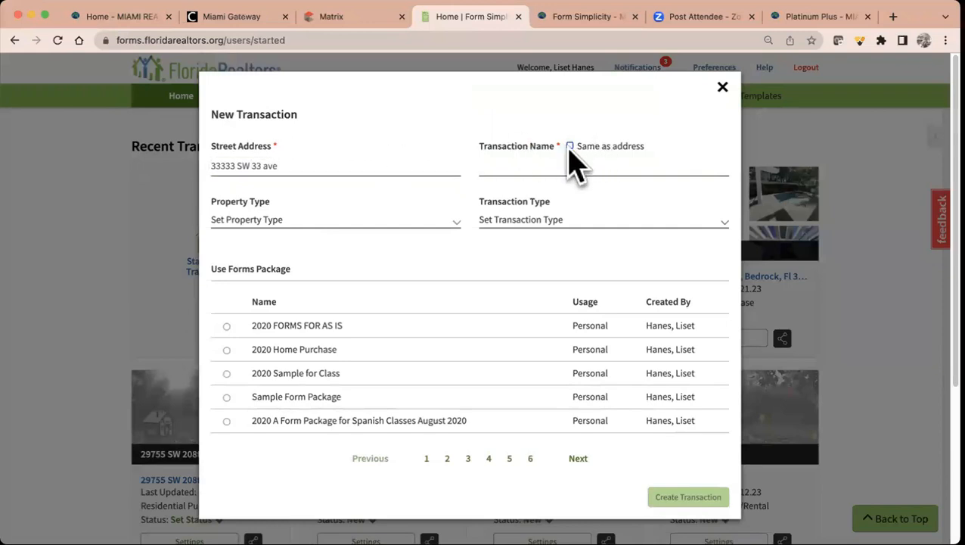
pyautogui.click(570, 146)
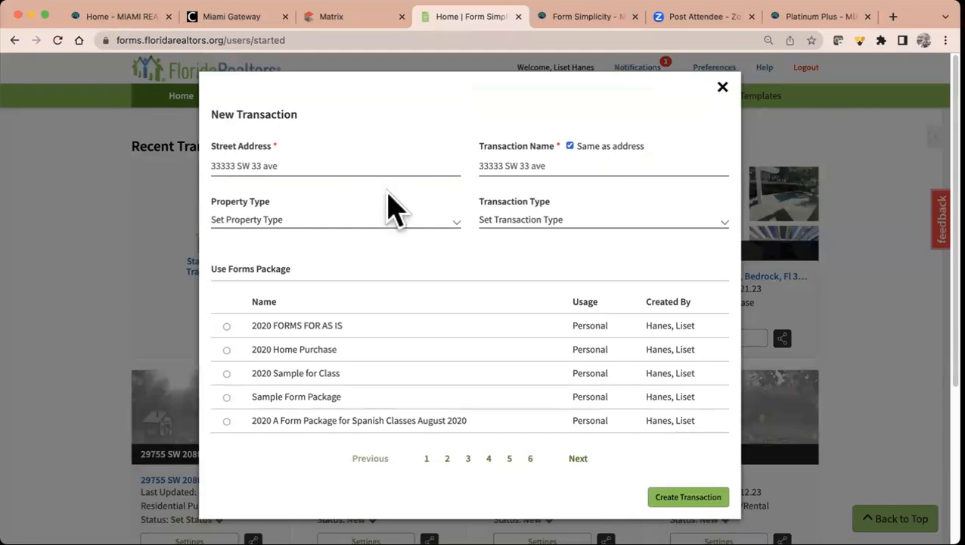
# - Make it a Residential Listing transaction, create it, and show more property data
pyautogui.click(415, 219)
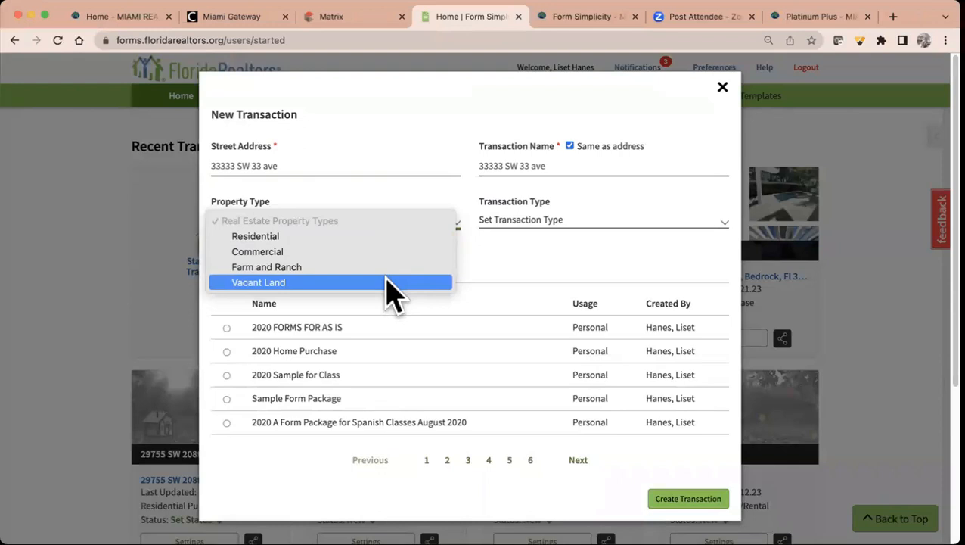
pyautogui.click(387, 236)
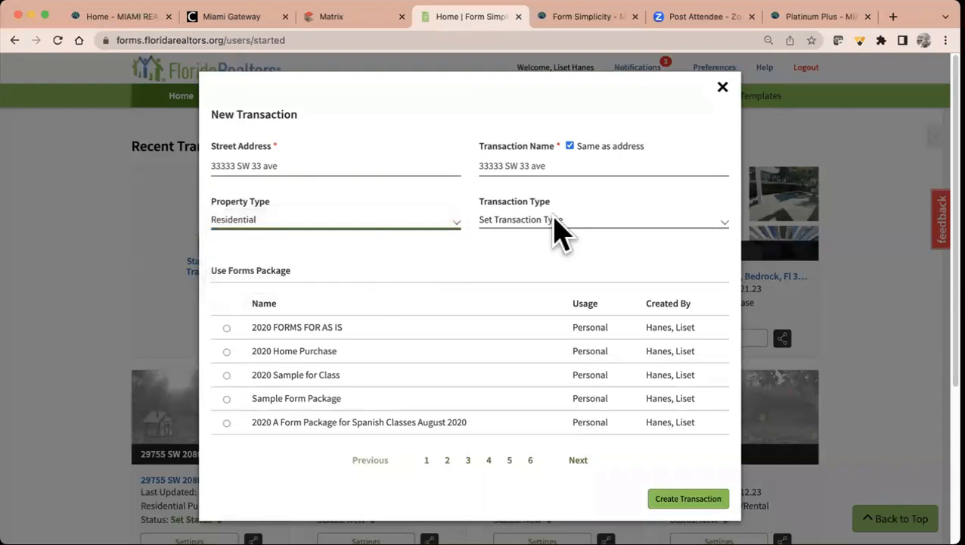
pyautogui.click(555, 218)
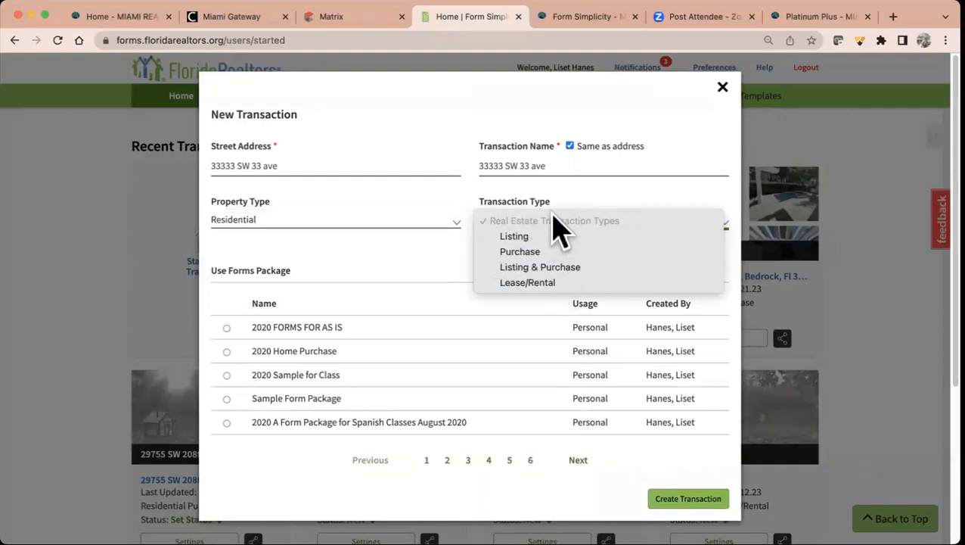
pyautogui.click(530, 236)
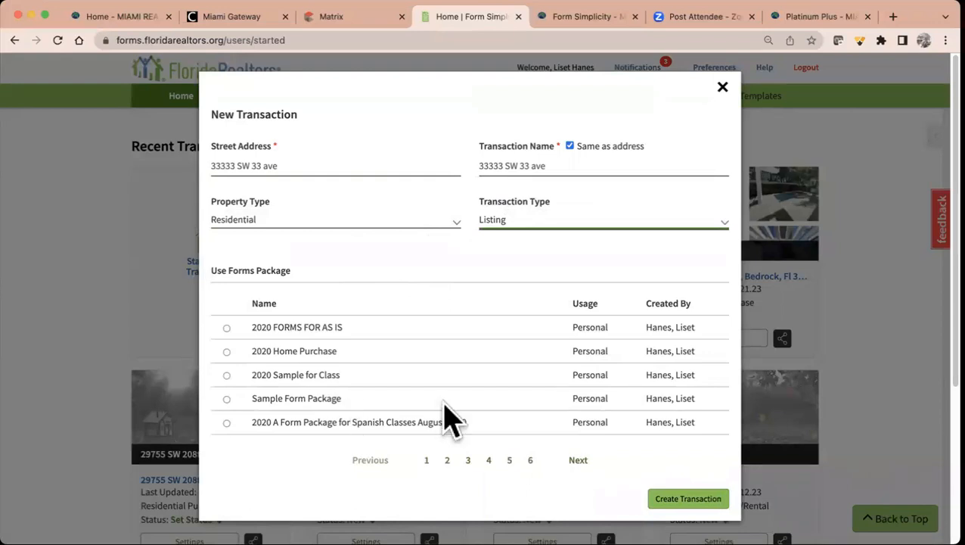
pyautogui.click(688, 499)
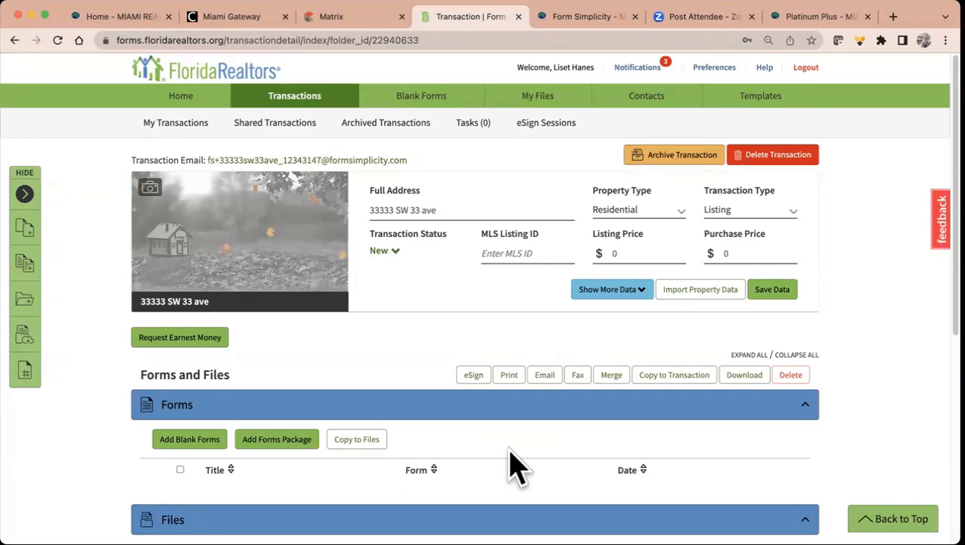
pyautogui.click(612, 294)
# - Set the listing start date to 08/02/2023 with the date picker
pyautogui.scroll(-3, 610, 298)
pyautogui.scroll(1, 610, 300)
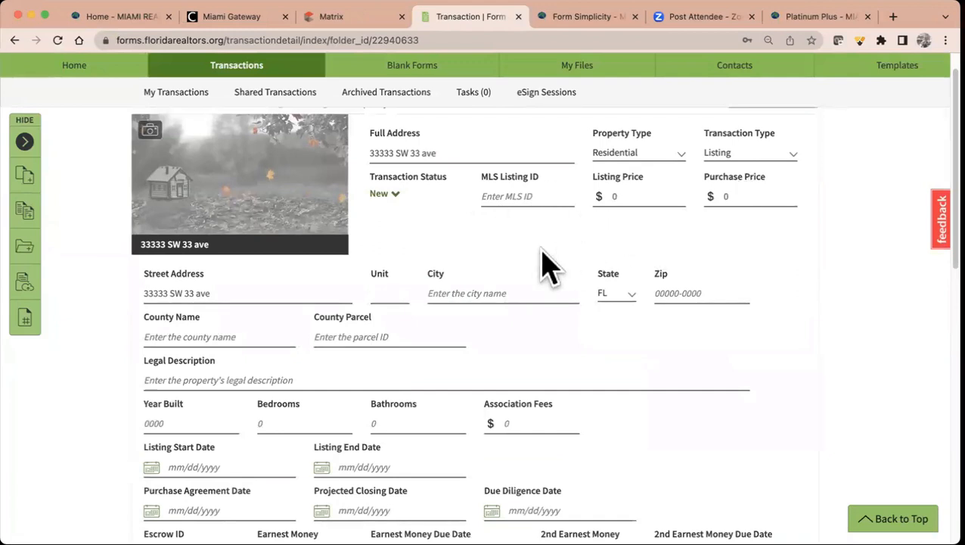
pyautogui.scroll(-1, 546, 265)
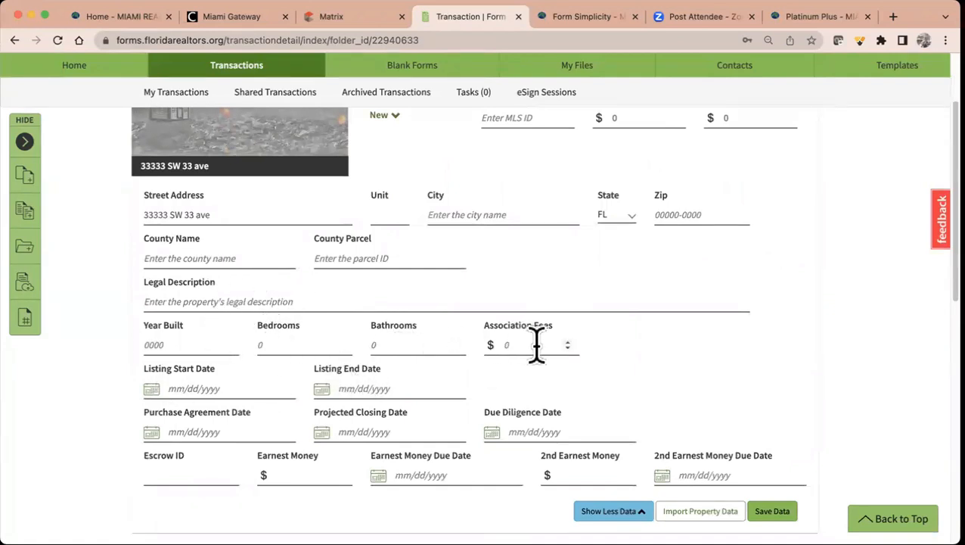
pyautogui.scroll(-2, 537, 346)
pyautogui.click(224, 340)
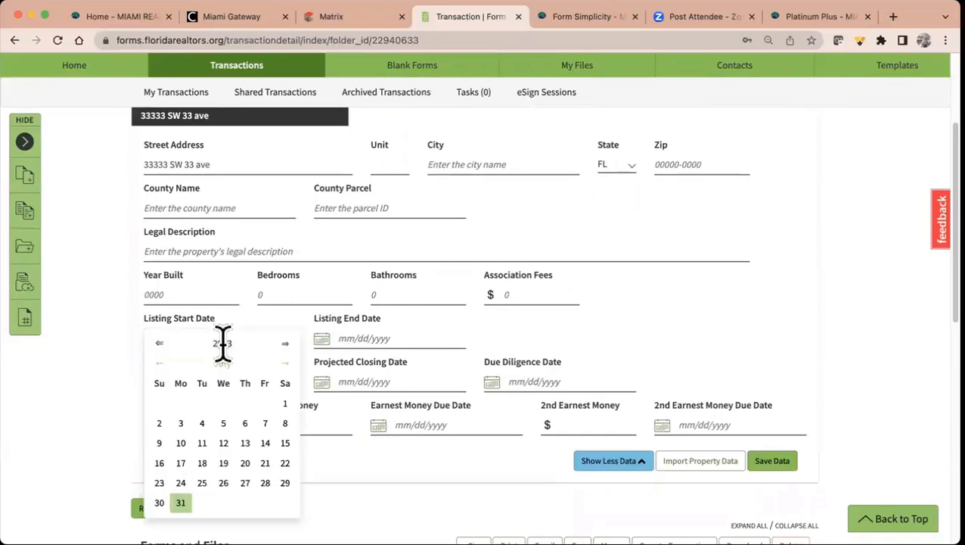
pyautogui.click(285, 364)
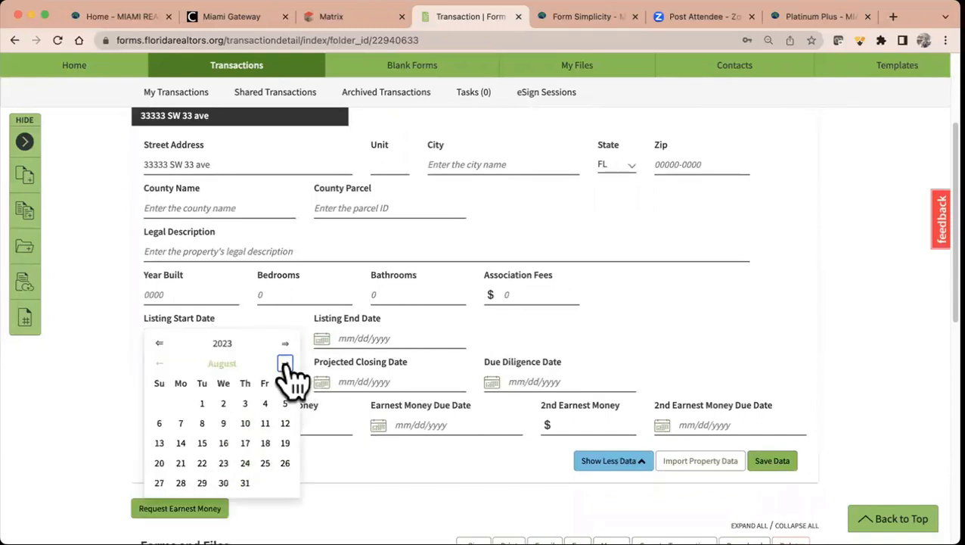
pyautogui.click(224, 405)
# - Set the listing end date to 01/02/2024, leaving the purchase agreement date blank
pyautogui.click(409, 338)
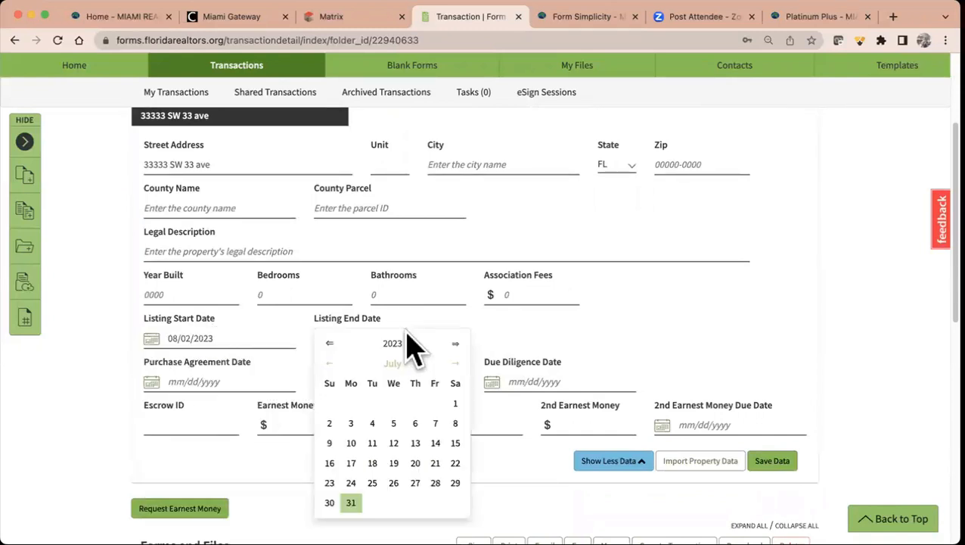
pyautogui.click(455, 364)
pyautogui.click(454, 364)
pyautogui.click(455, 363)
pyautogui.click(454, 364)
pyautogui.click(455, 364)
pyautogui.click(454, 364)
pyautogui.click(373, 403)
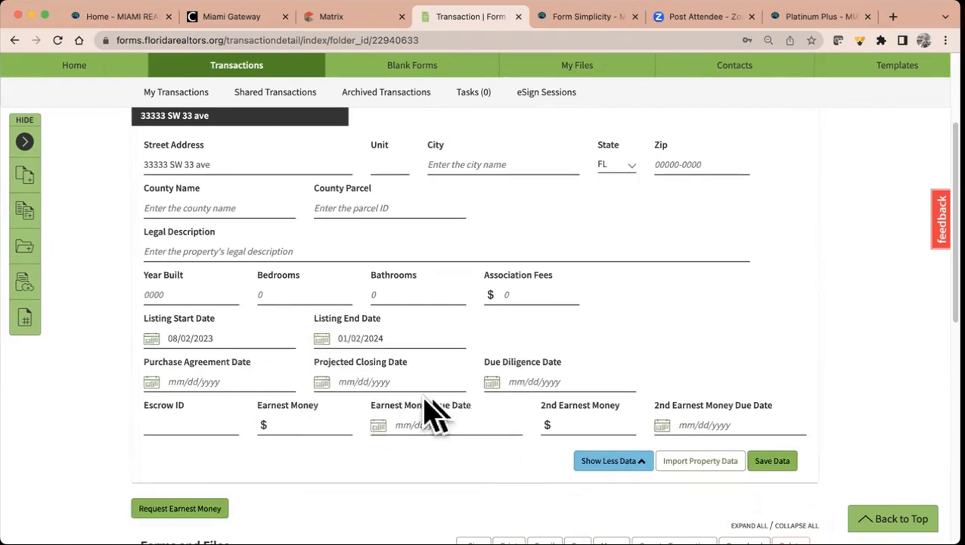
pyautogui.click(269, 382)
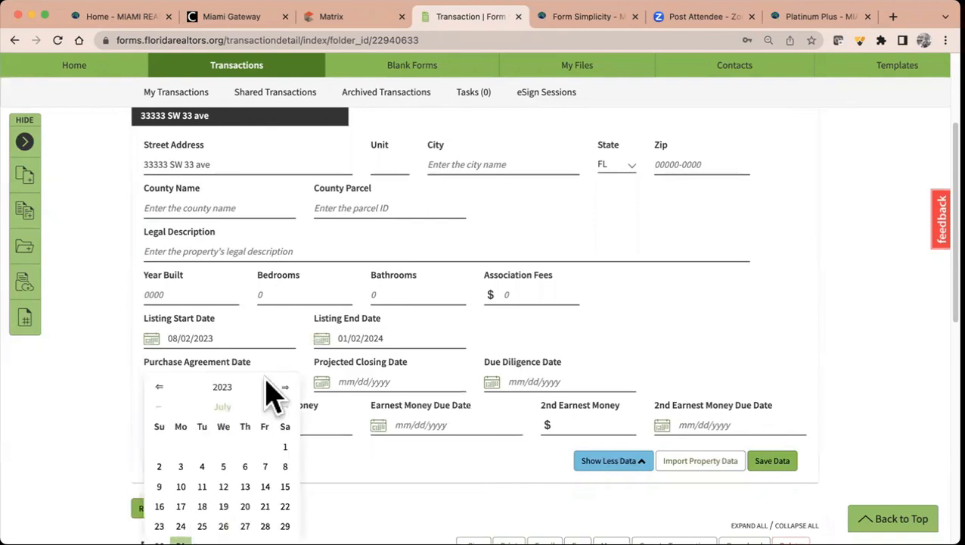
pyautogui.click(454, 382)
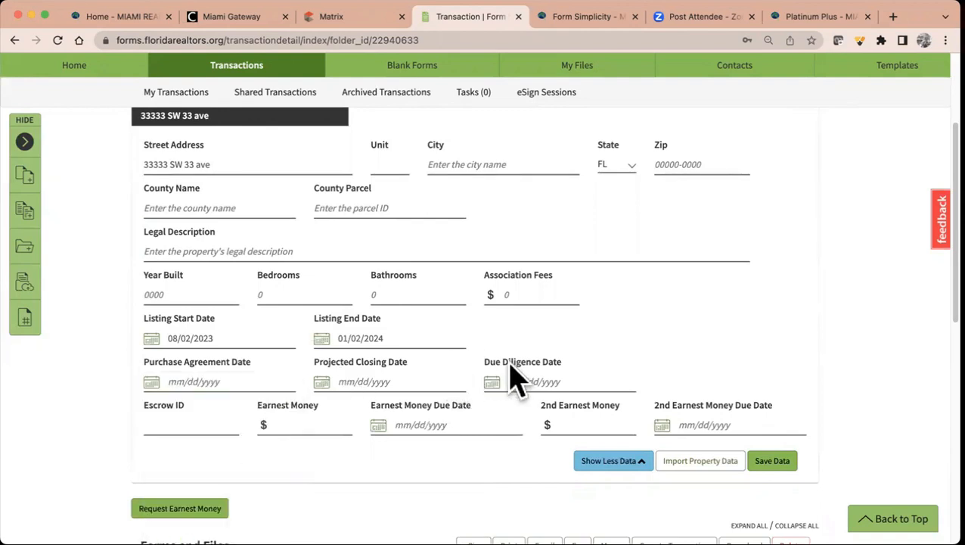
pyautogui.scroll(-2, 613, 349)
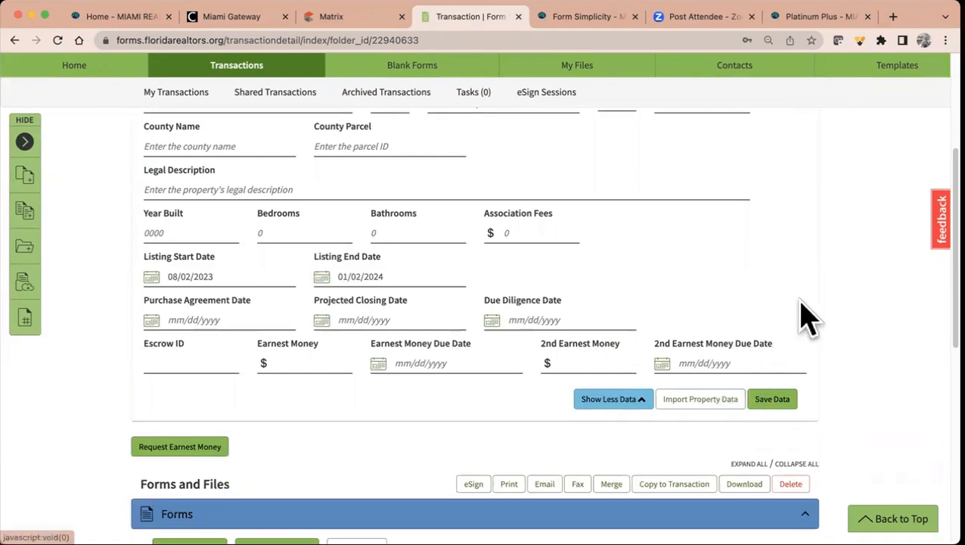
# - Set up a public tax records search for the property address in Miami-Dade County
pyautogui.click(711, 405)
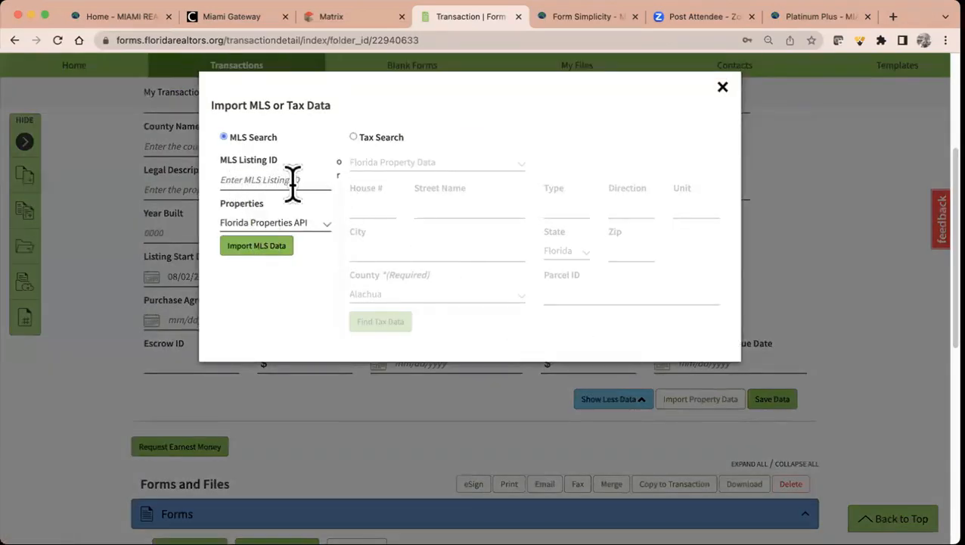
pyautogui.click(310, 224)
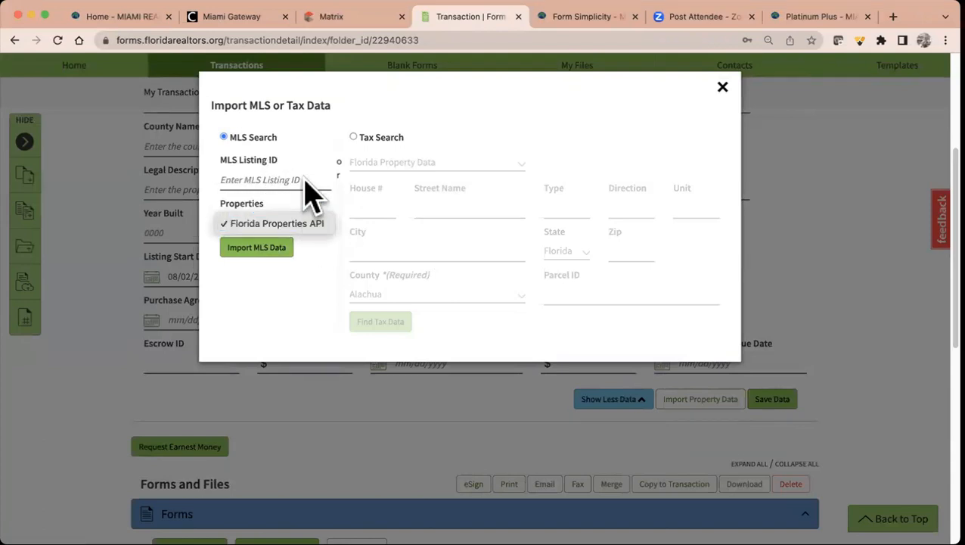
pyautogui.click(309, 224)
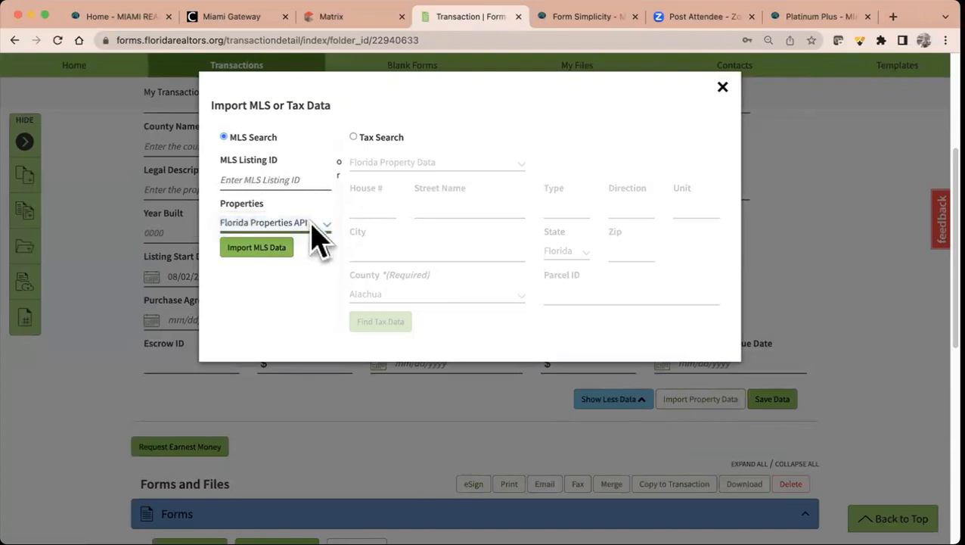
pyautogui.click(354, 138)
pyautogui.click(379, 209)
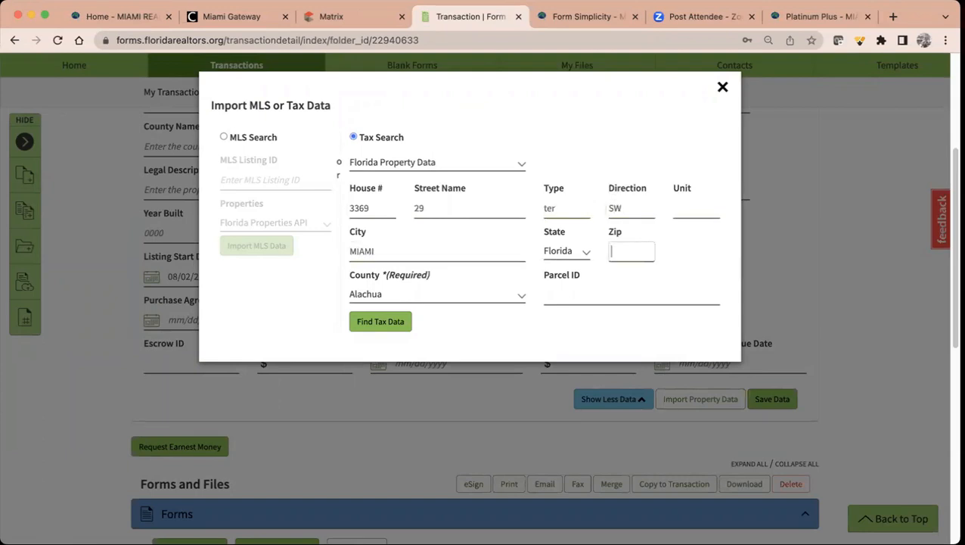
pyautogui.click(410, 295)
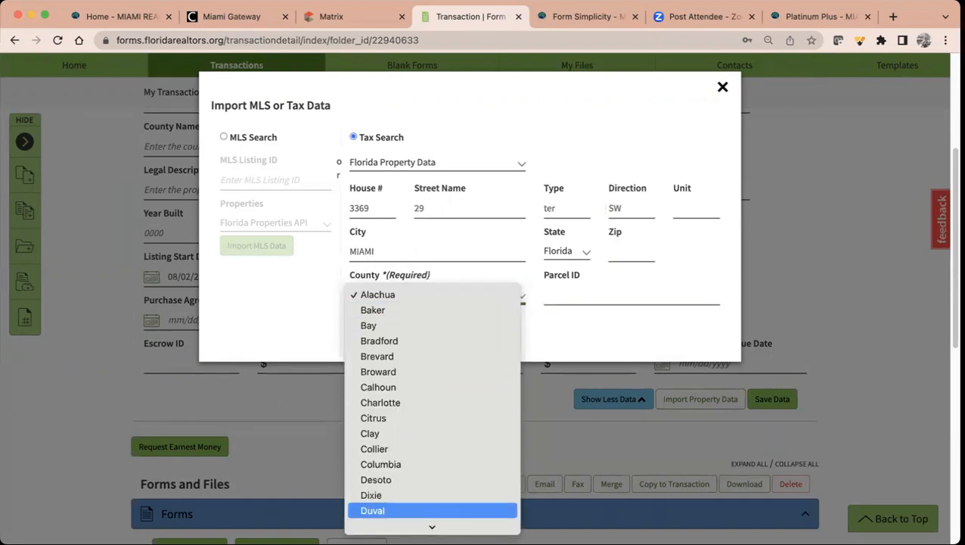
pyautogui.scroll(-5, 432, 511)
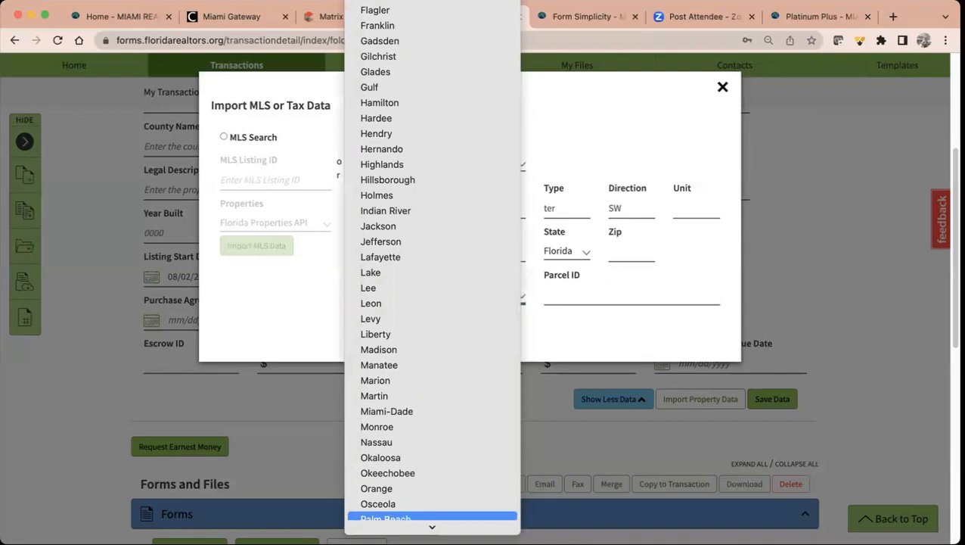
pyautogui.click(433, 413)
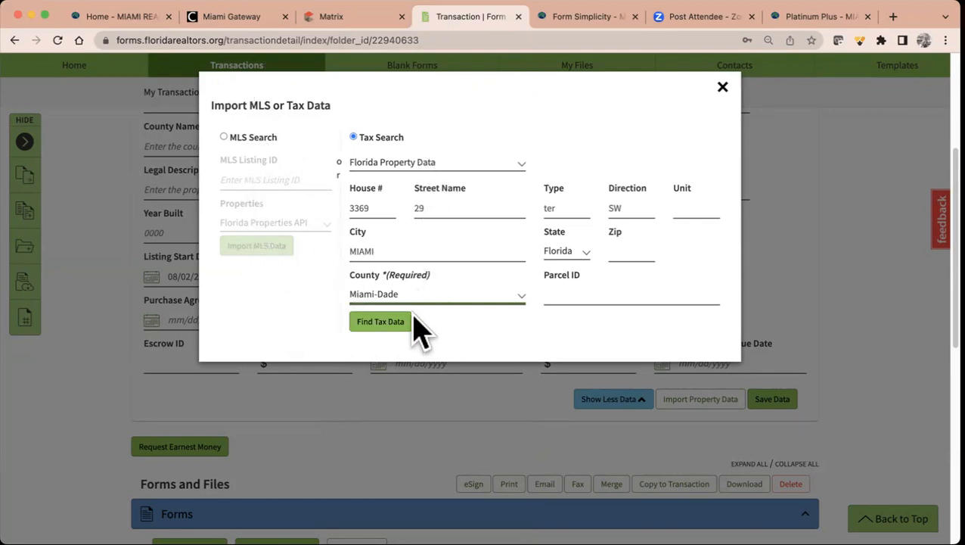
# - Import the matching parcel's tax record into the transaction and show the extended property data
pyautogui.click(368, 323)
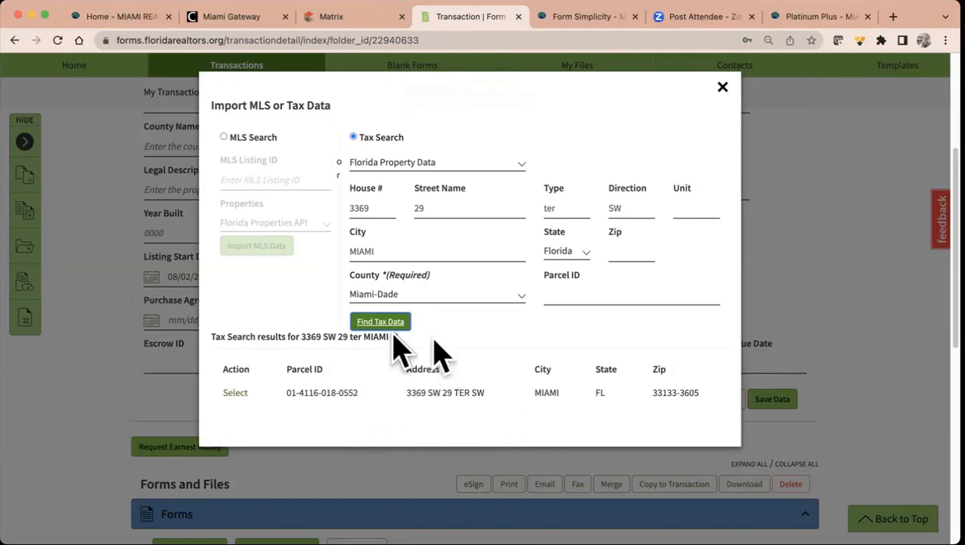
pyautogui.click(236, 393)
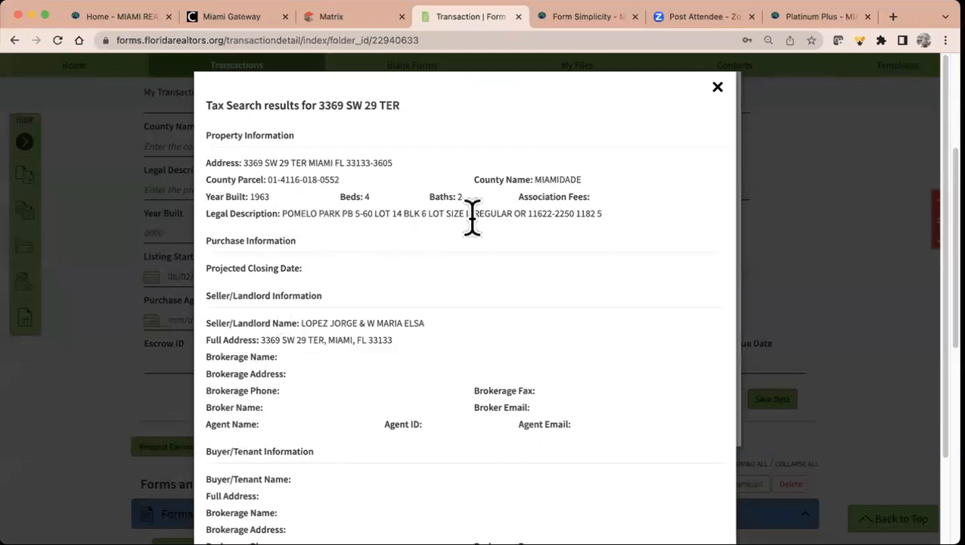
pyautogui.scroll(-3, 488, 243)
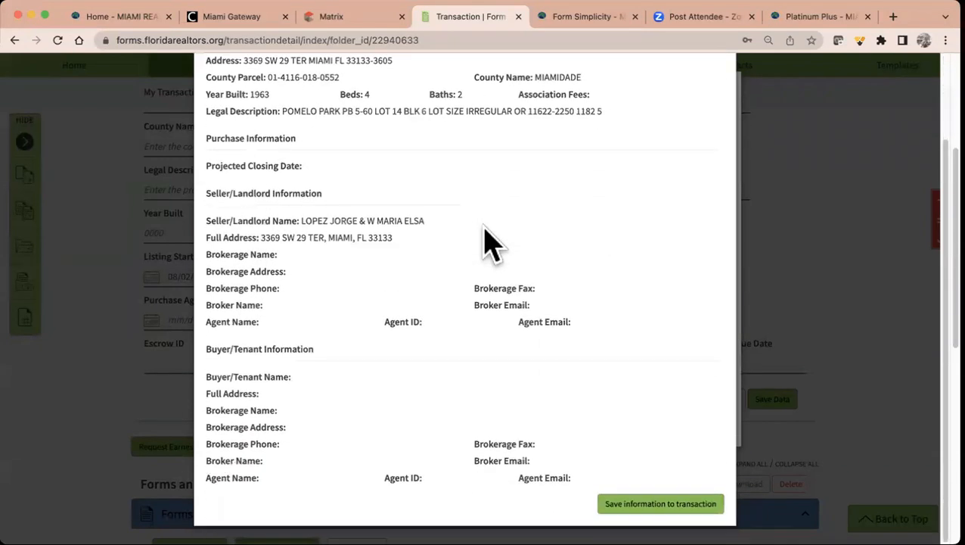
pyautogui.click(661, 503)
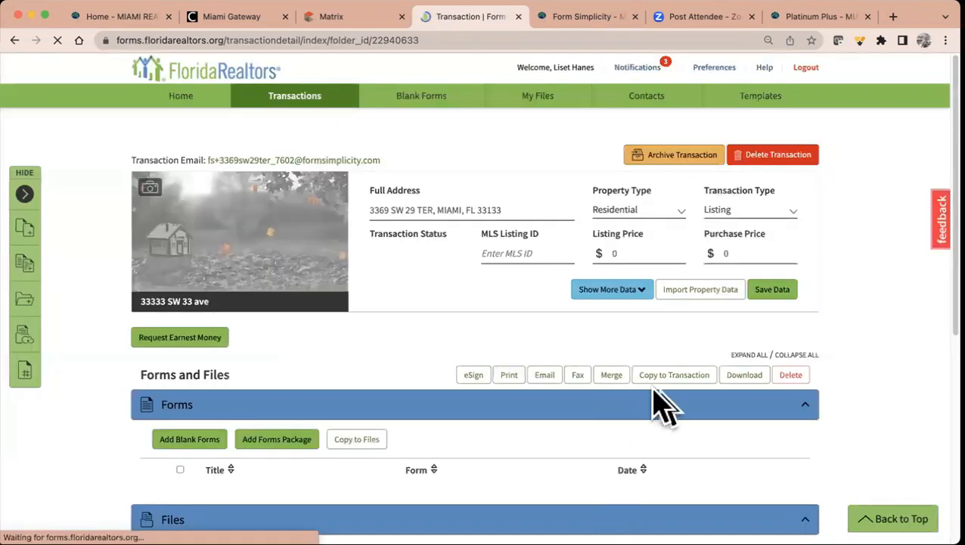
pyautogui.click(632, 295)
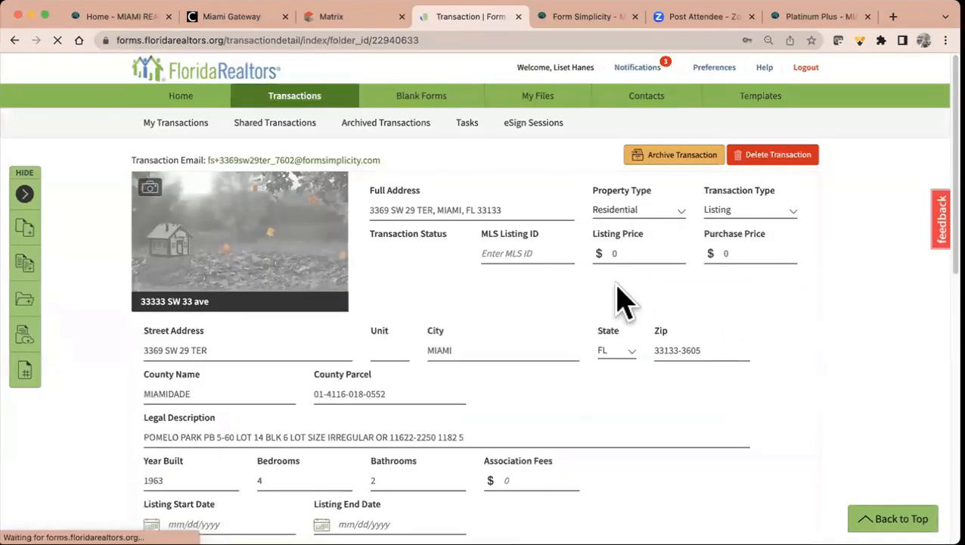
pyautogui.scroll(-5, 502, 432)
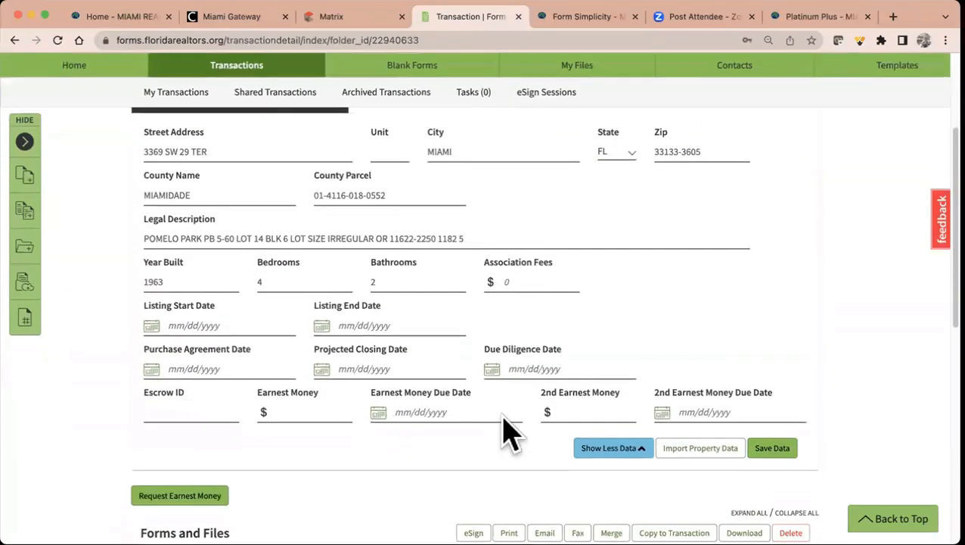
pyautogui.scroll(-3, 504, 431)
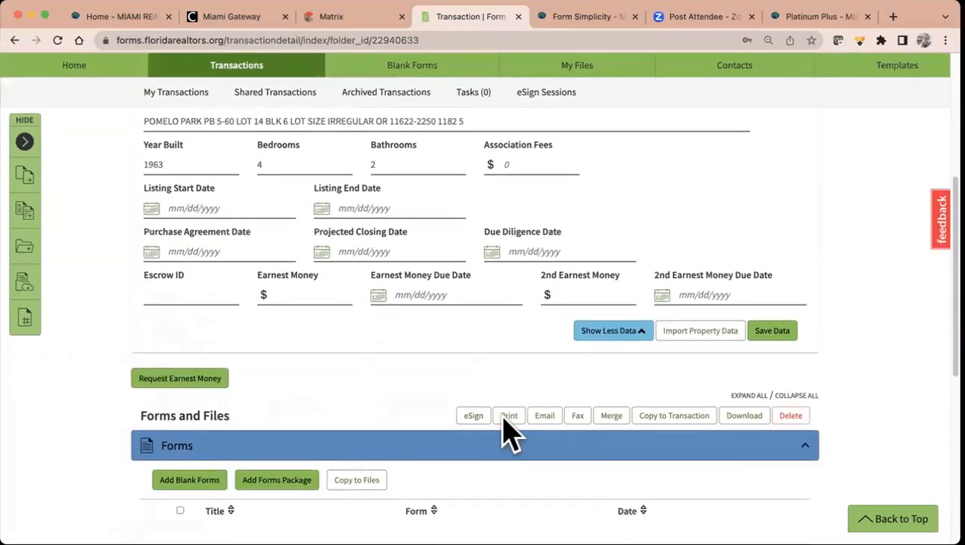
pyautogui.scroll(-4, 509, 433)
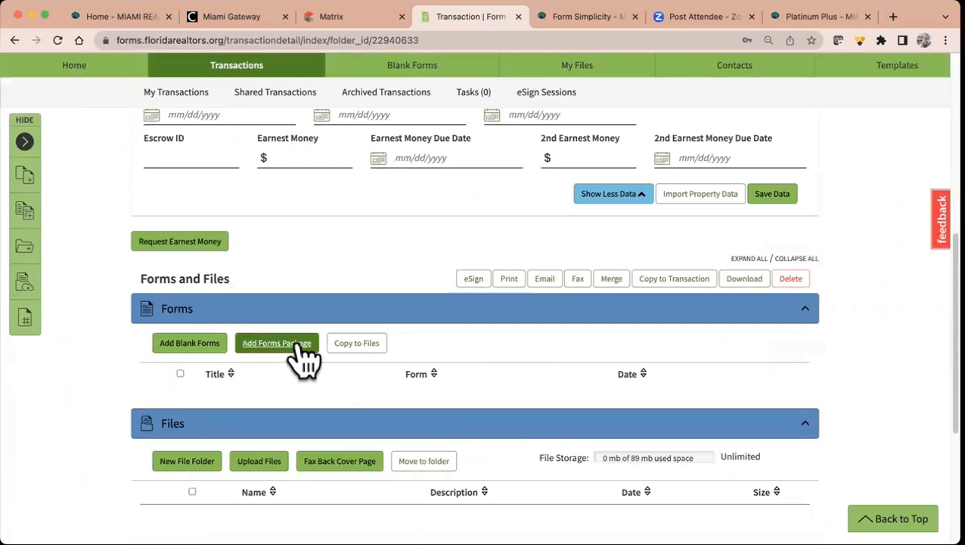
# - Search the form libraries for 'listing' and add the ERS-18tb Transaction Broker listing agreement
pyautogui.click(191, 343)
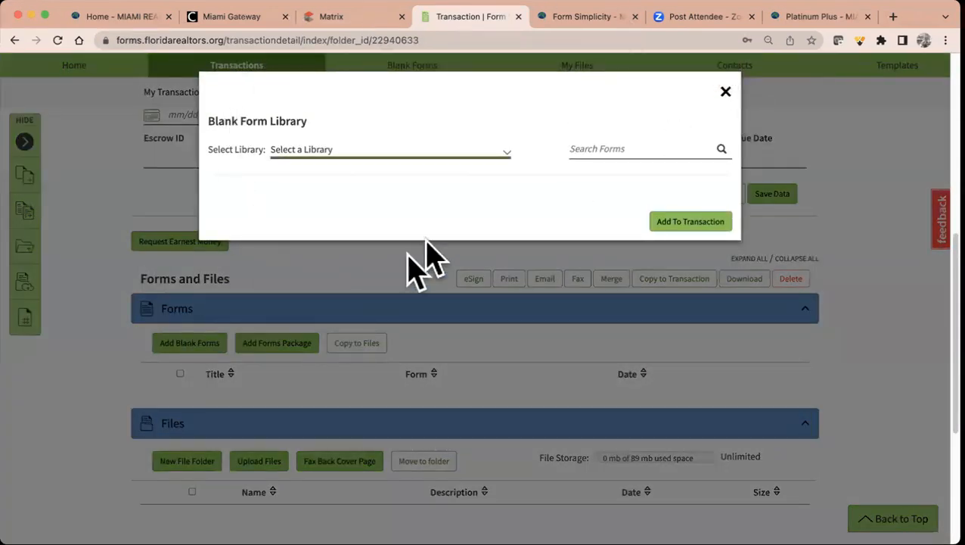
pyautogui.click(415, 148)
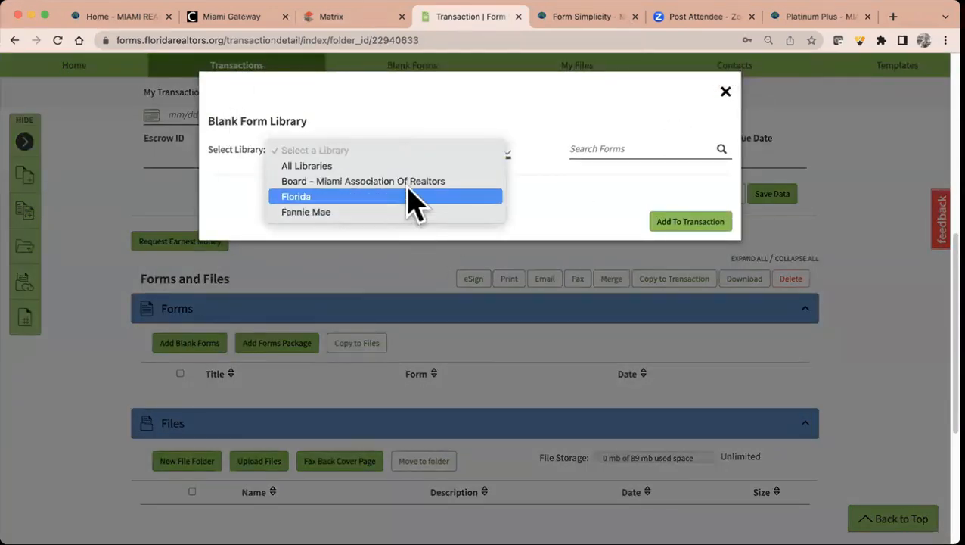
pyautogui.click(588, 149)
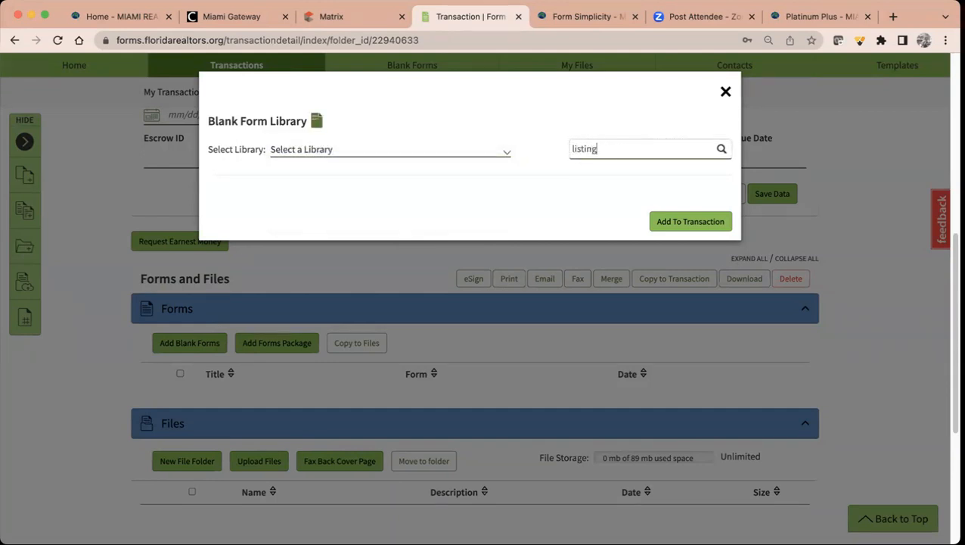
pyautogui.press('Return')
pyautogui.scroll(-1, 444, 322)
pyautogui.scroll(-5, 446, 323)
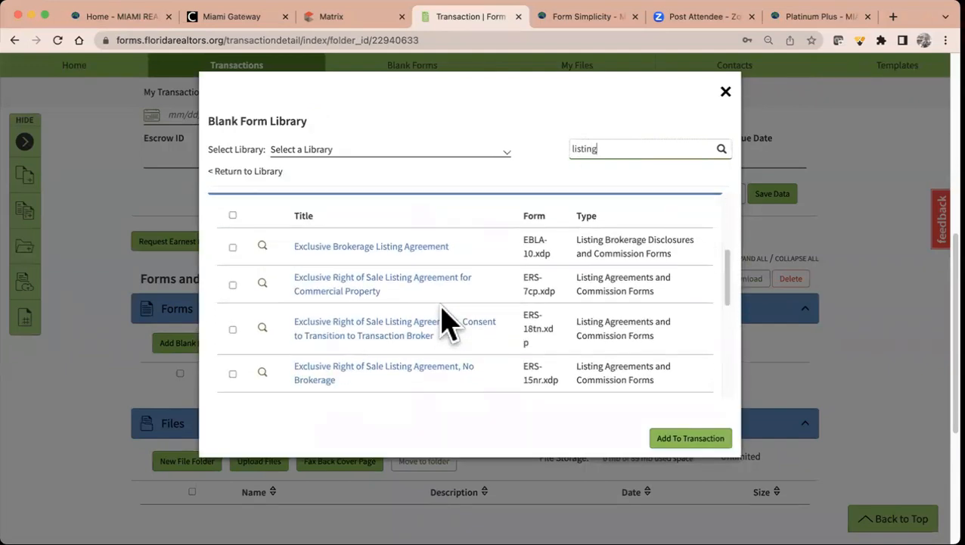
pyautogui.scroll(-2, 448, 323)
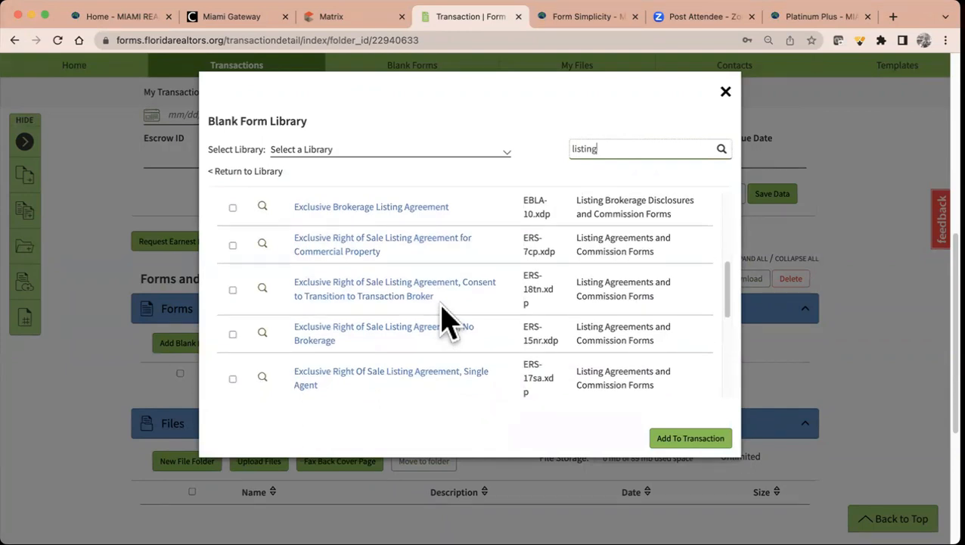
pyautogui.scroll(-3, 448, 323)
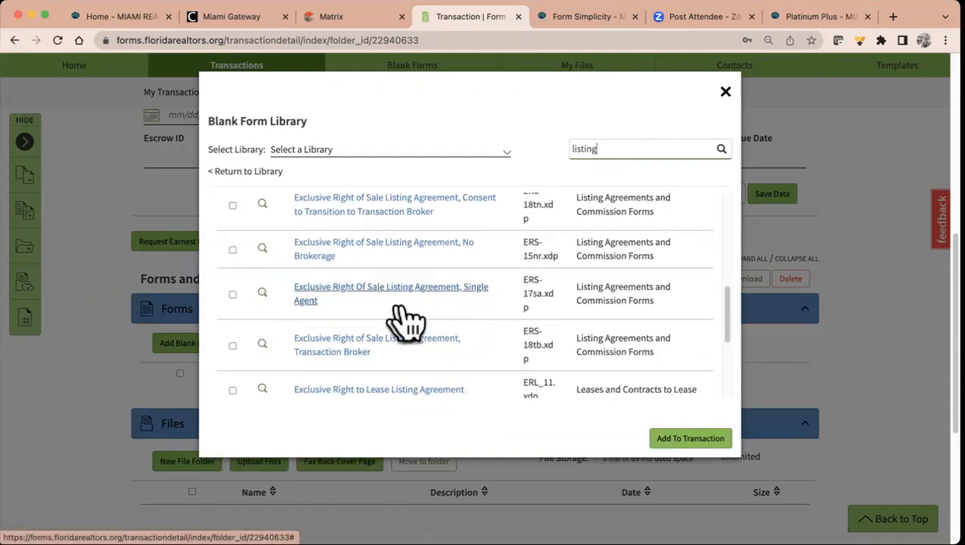
pyautogui.scroll(-1, 303, 339)
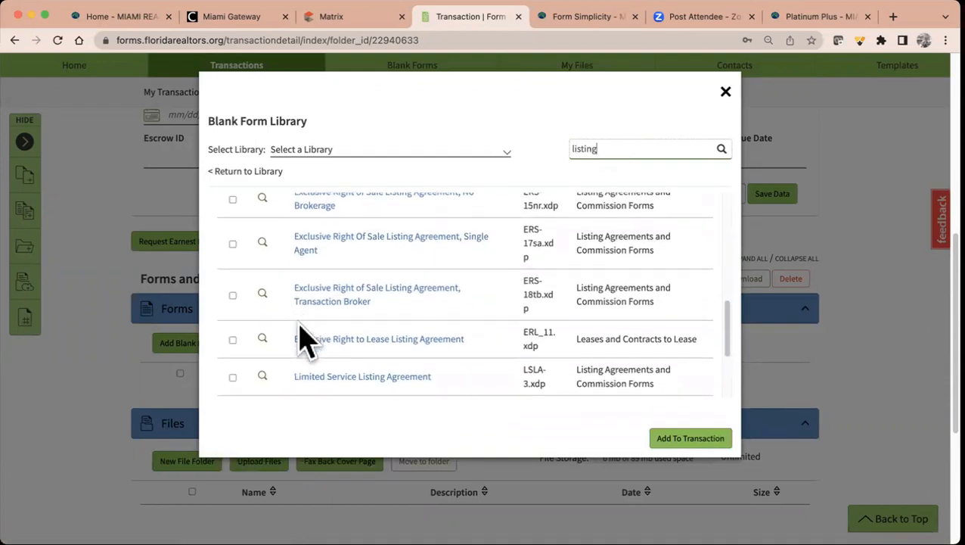
pyautogui.click(233, 295)
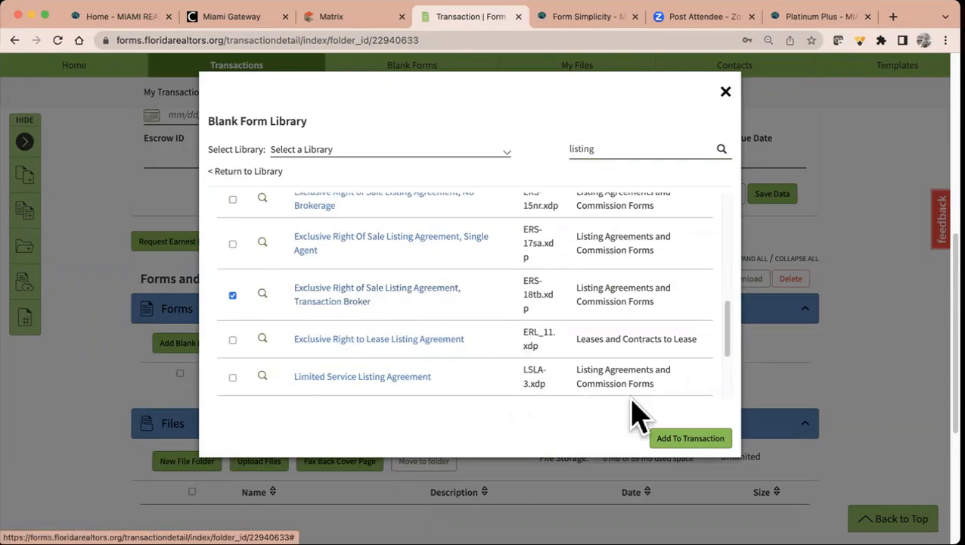
pyautogui.click(686, 438)
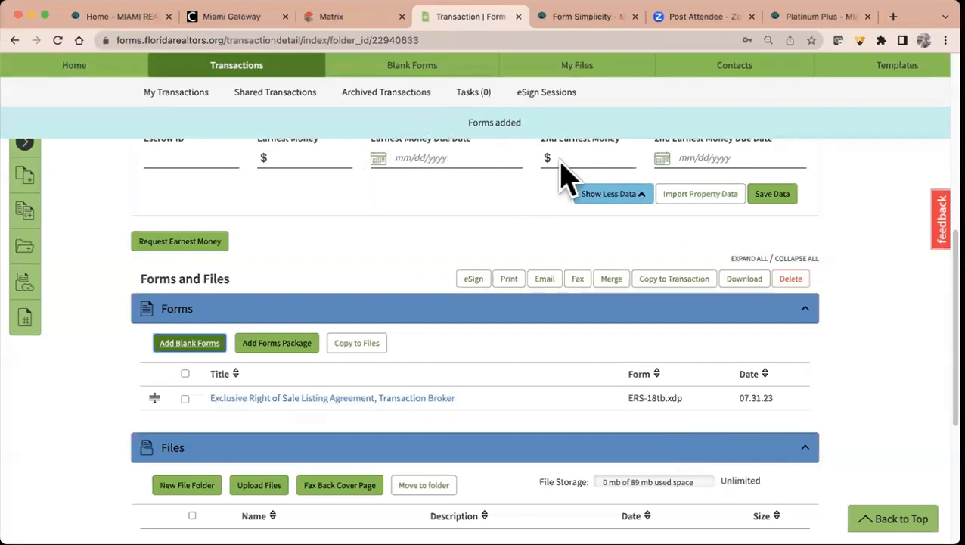
pyautogui.click(378, 399)
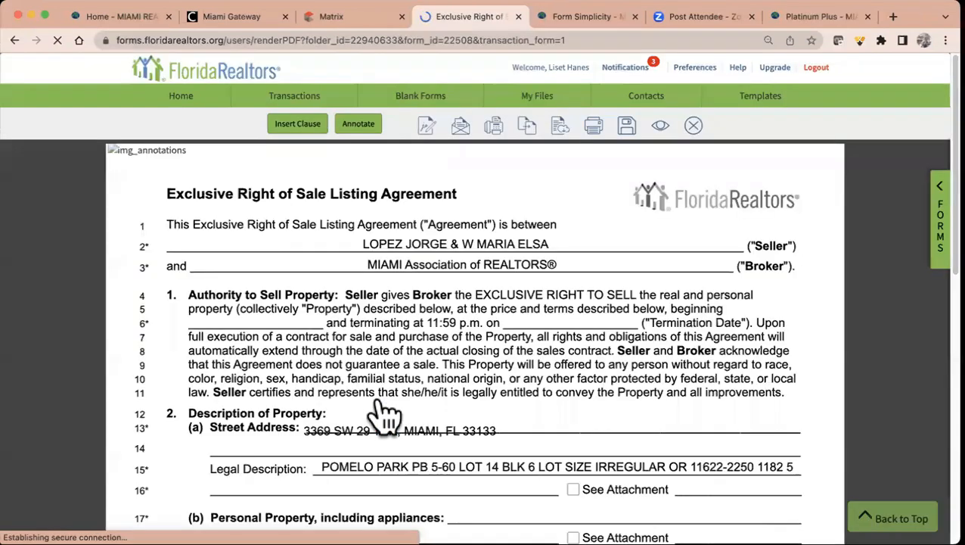
pyautogui.scroll(-4, 386, 412)
pyautogui.scroll(3, 386, 414)
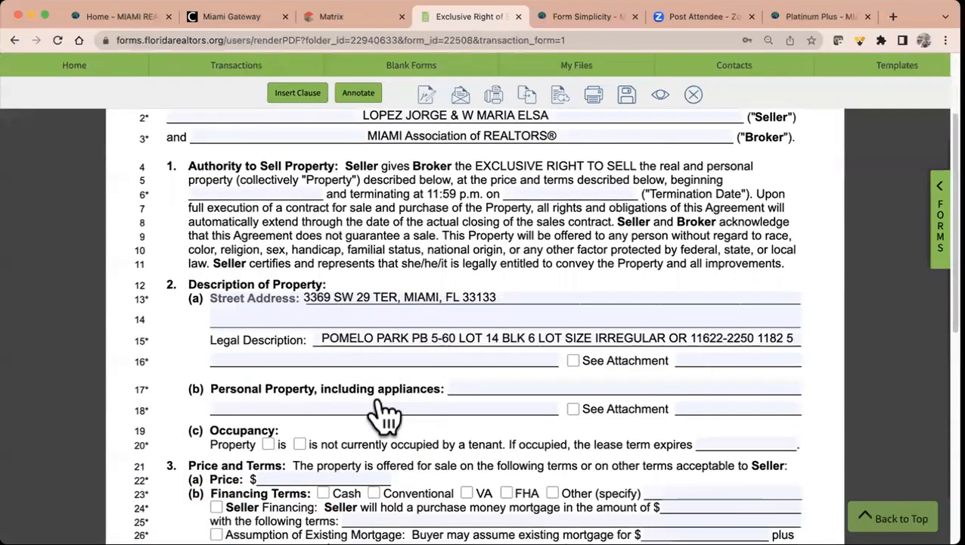
pyautogui.scroll(-3, 383, 404)
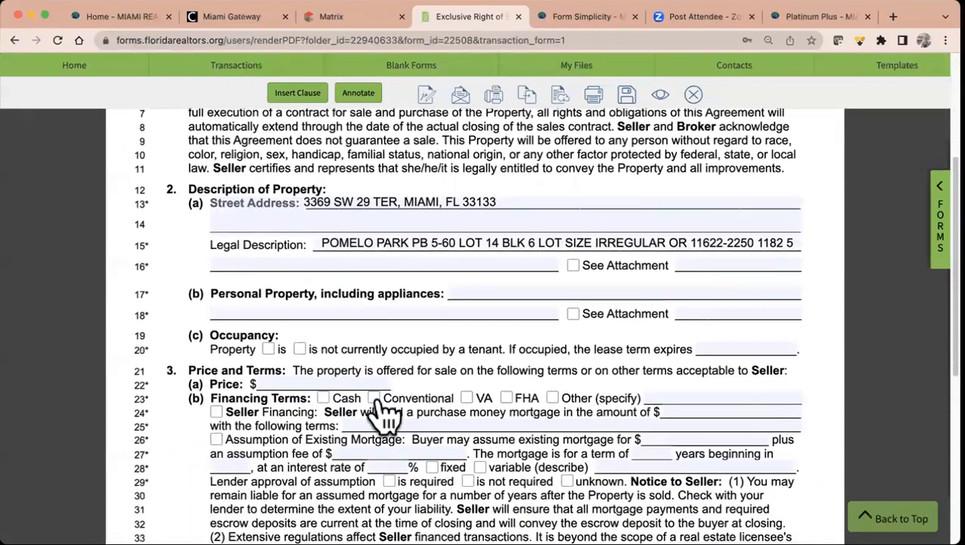
pyautogui.scroll(-1, 378, 399)
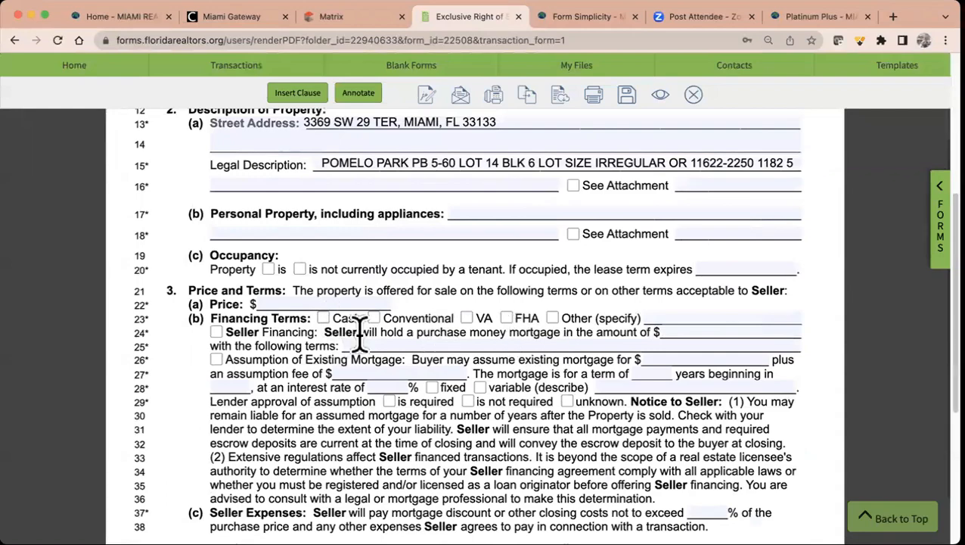
pyautogui.scroll(-2, 666, 370)
pyautogui.scroll(-8, 665, 371)
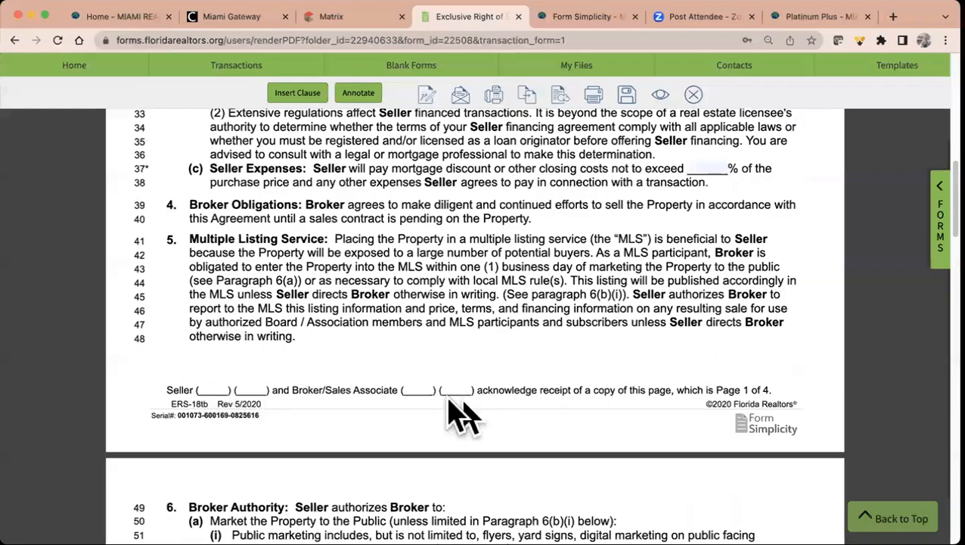
pyautogui.scroll(-12, 401, 416)
pyautogui.scroll(20, 401, 405)
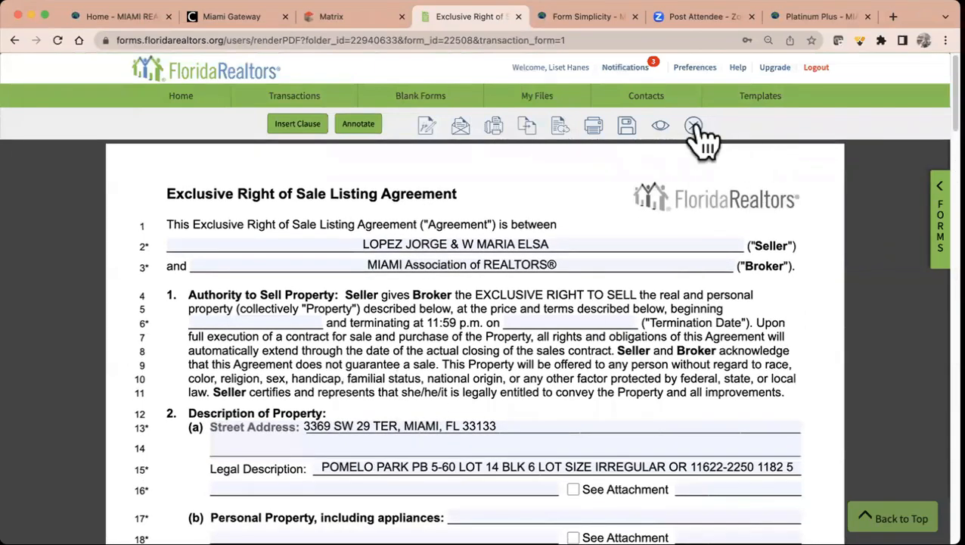
pyautogui.click(693, 126)
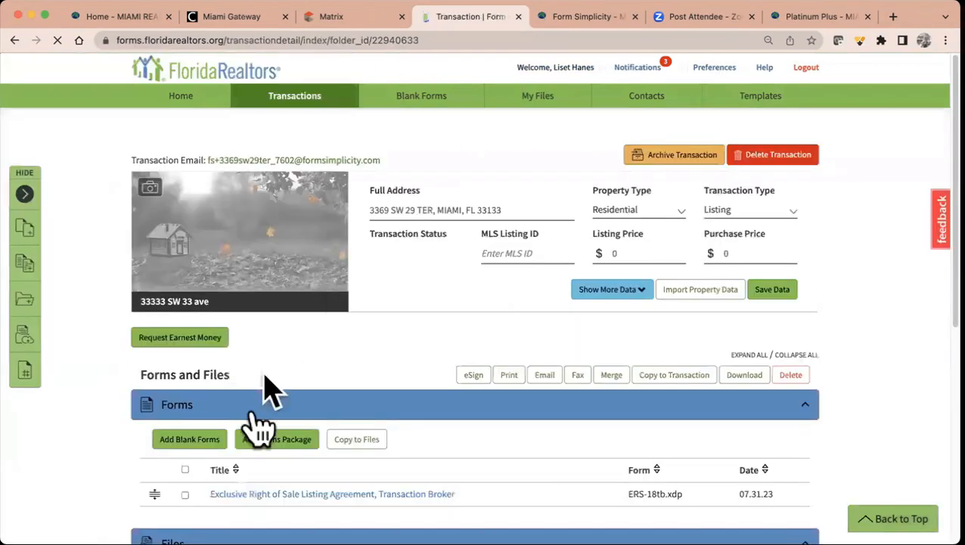
pyautogui.scroll(-2, 446, 431)
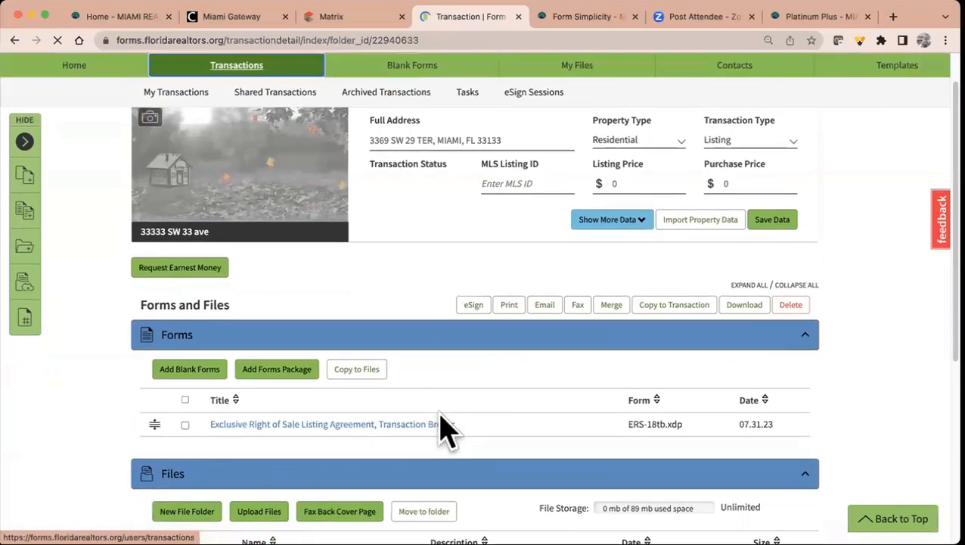
pyautogui.scroll(1, 437, 419)
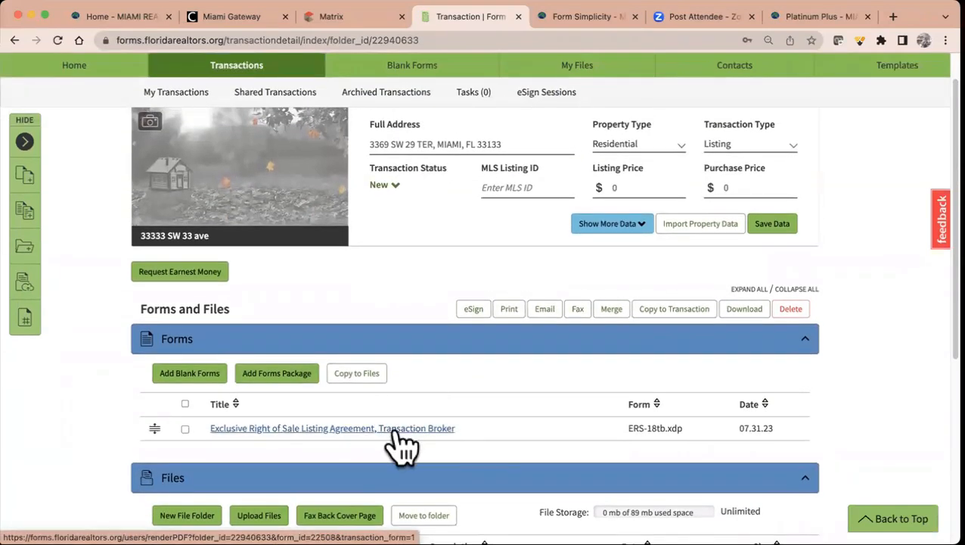
# - Start emailing the listing agreement to the client's e-mail address using the For emails template
pyautogui.click(185, 428)
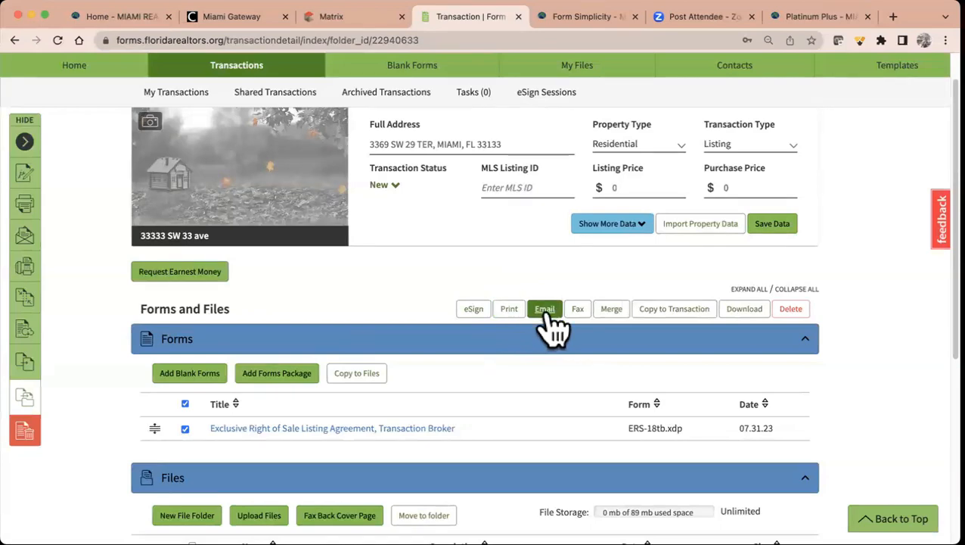
pyautogui.click(546, 310)
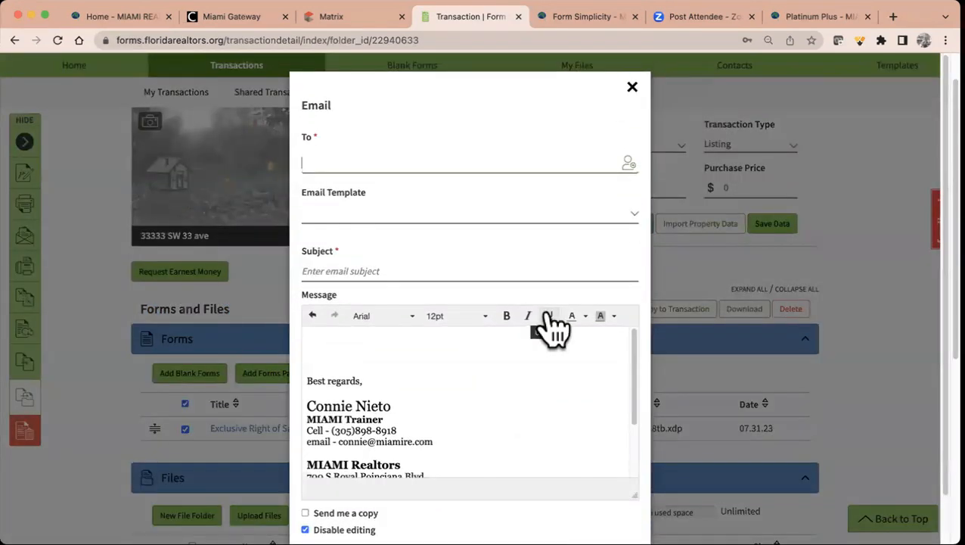
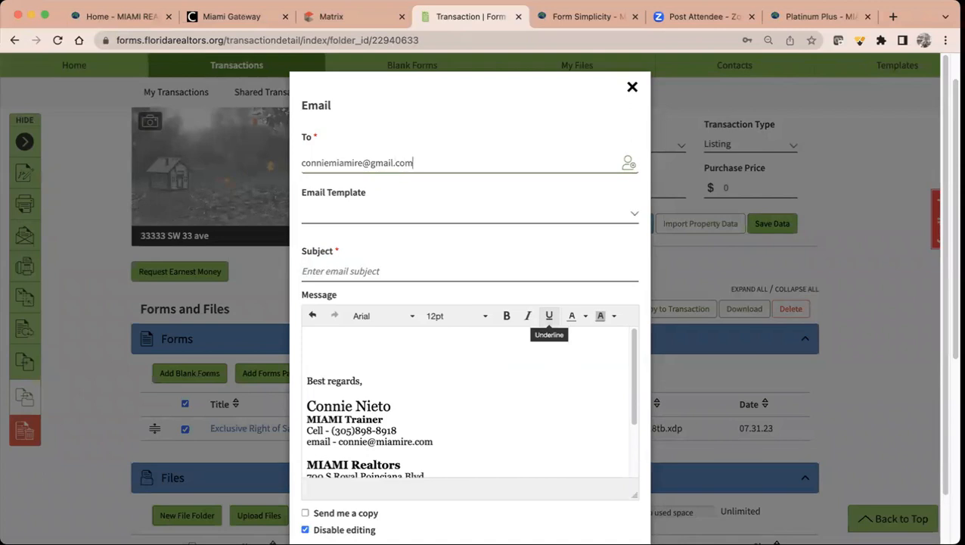
pyautogui.press('Return')
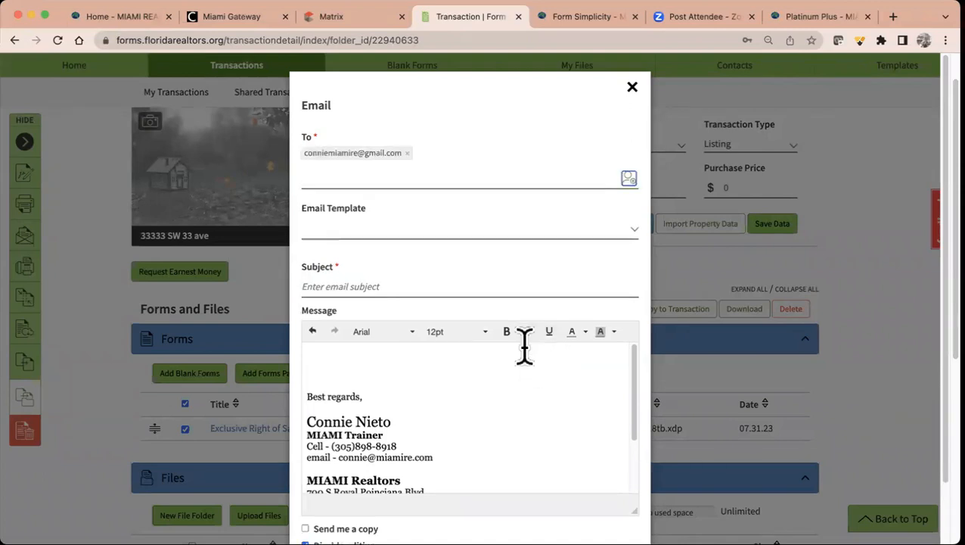
pyautogui.click(521, 230)
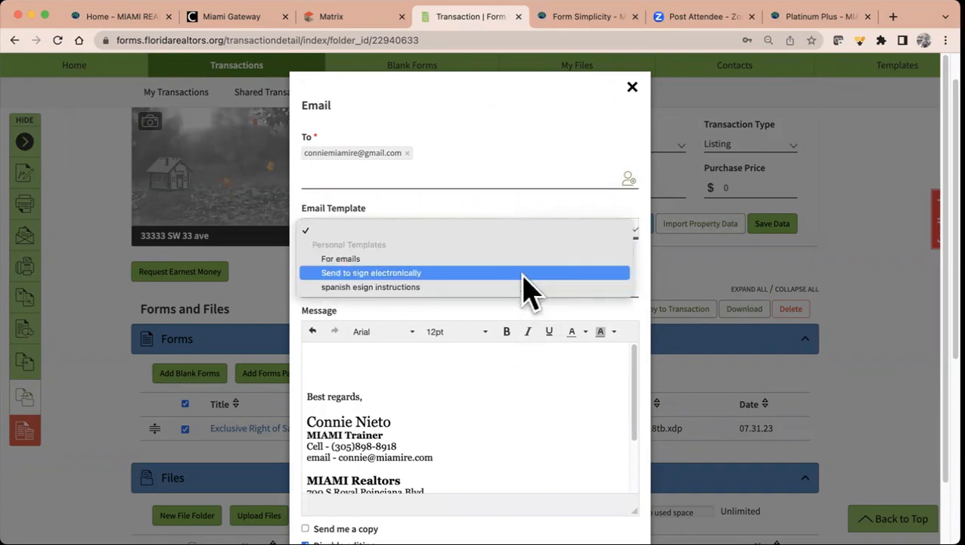
pyautogui.click(514, 260)
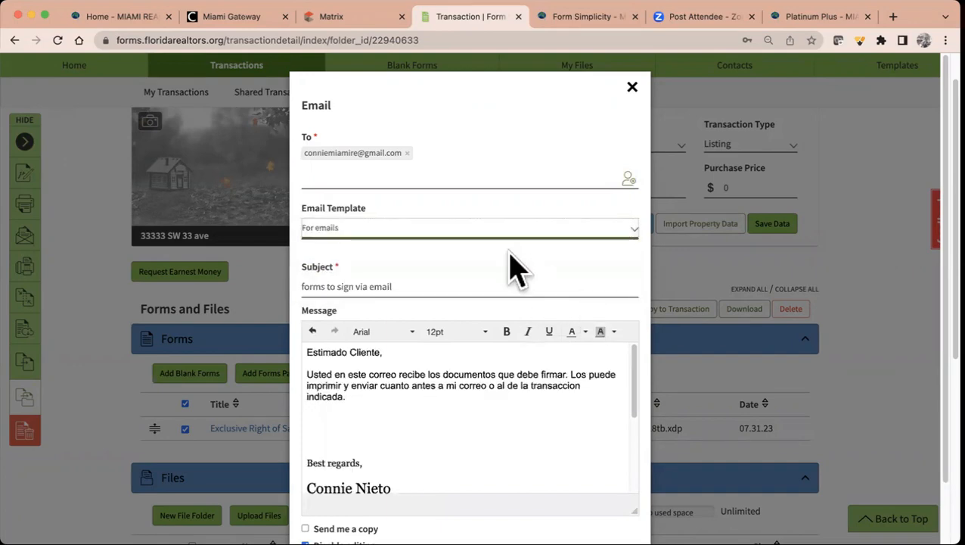
pyautogui.click(432, 232)
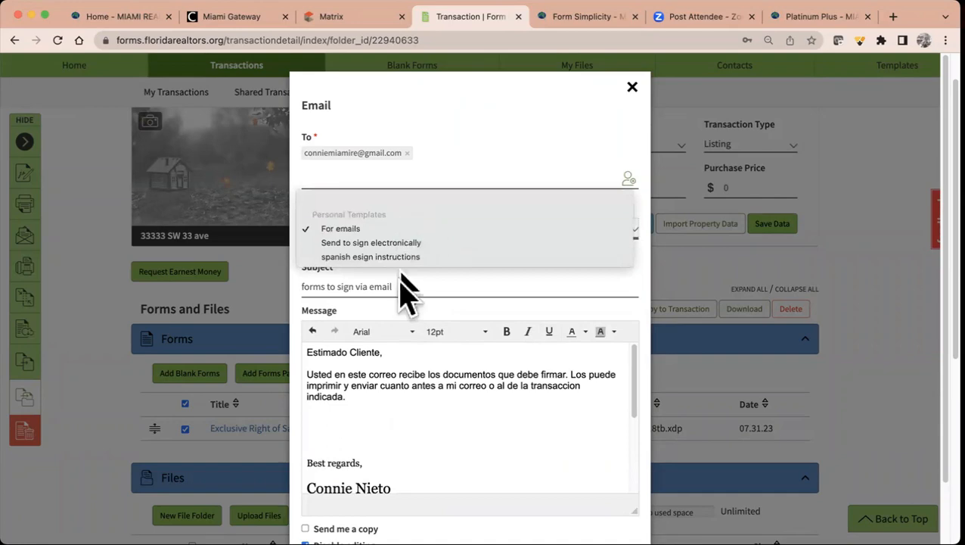
pyautogui.click(398, 358)
# - Replace the Spanish message with 'Please review and at presentatipn we will sign' and send, copying yourself
pyautogui.moveTo(348, 399); pyautogui.dragTo(297, 347)
pyautogui.press('BackSpace')
pyautogui.write('Please review ')
pyautogui.write('and at pre')
pyautogui.write('sentati')
pyautogui.write('p')
pyautogui.write('n we will sign!')
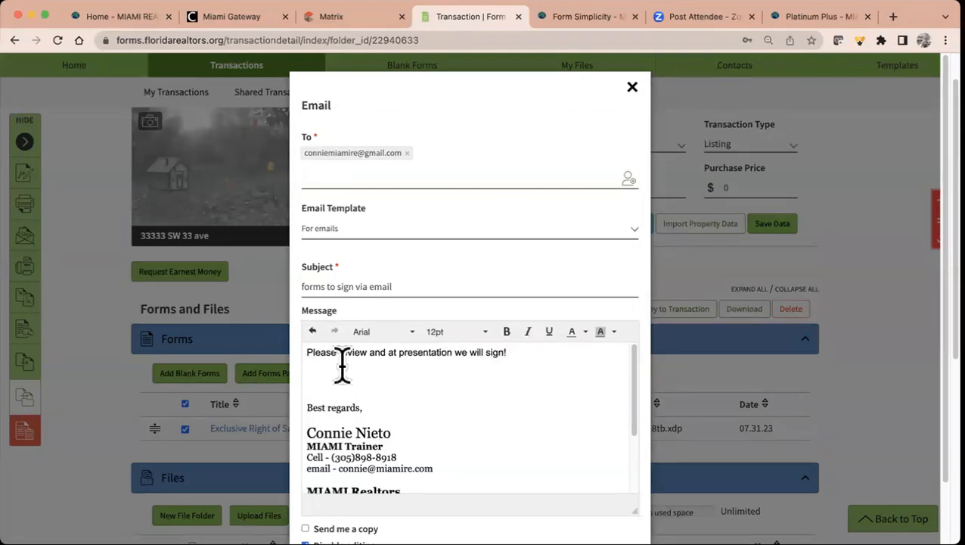
pyautogui.scroll(-3, 341, 371)
pyautogui.click(305, 528)
pyautogui.scroll(-3, 429, 467)
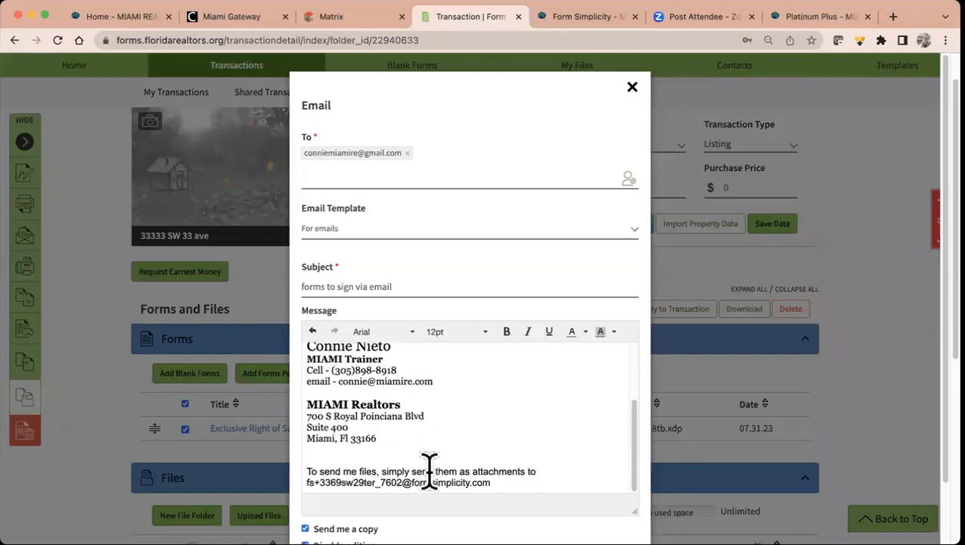
pyautogui.scroll(-2, 749, 435)
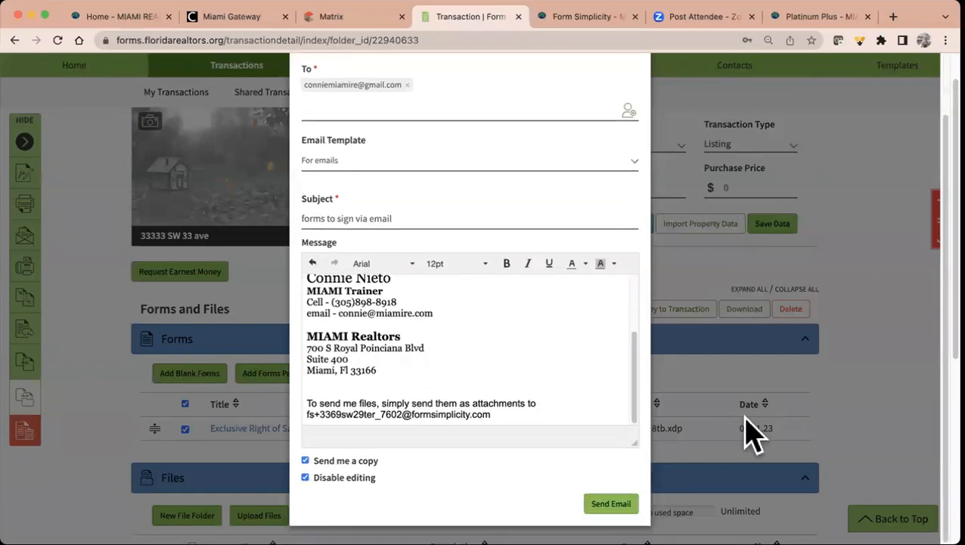
pyautogui.click(611, 503)
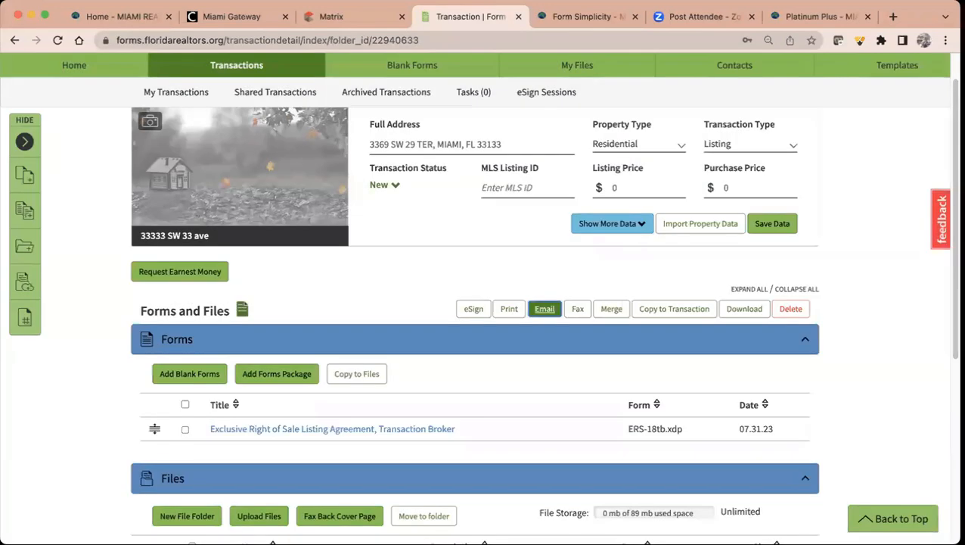
pyautogui.click(579, 312)
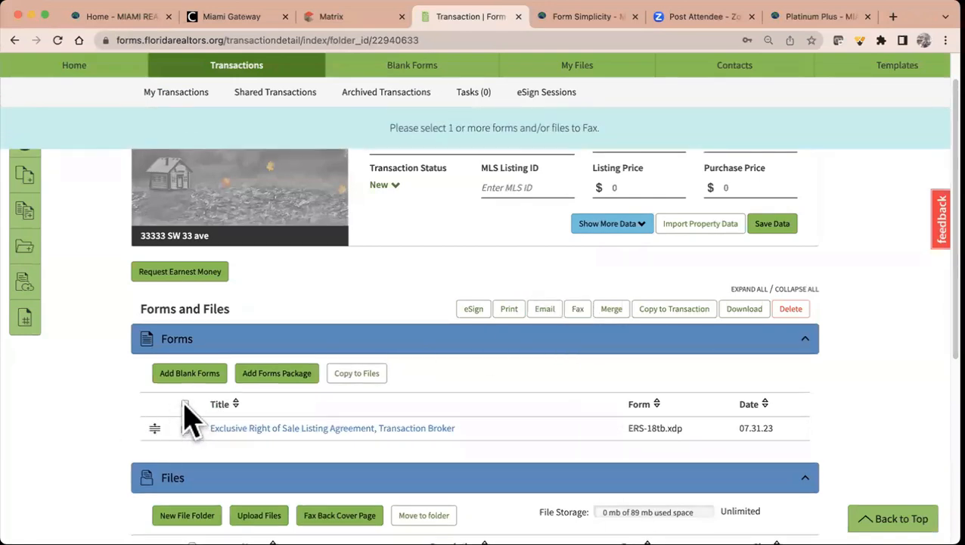
pyautogui.click(185, 404)
pyautogui.click(578, 309)
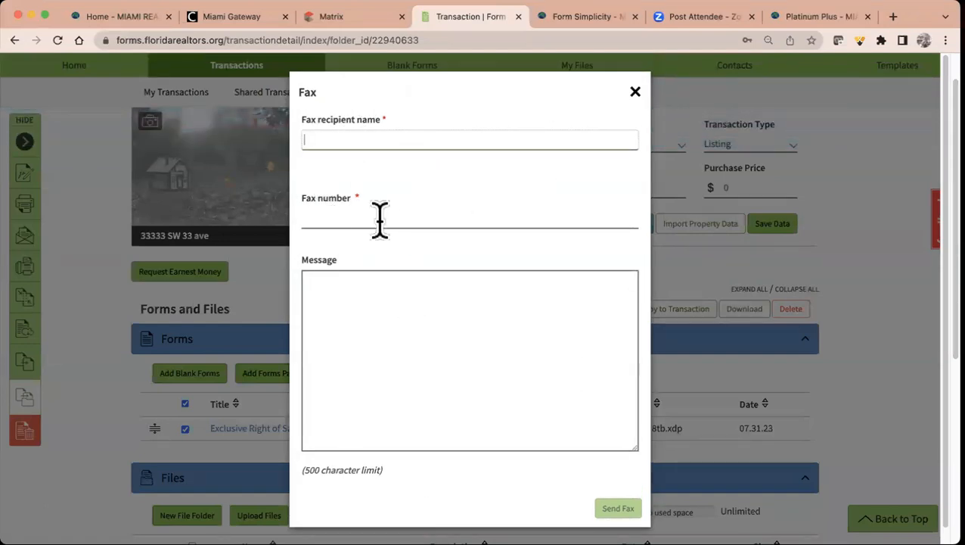
pyautogui.click(635, 93)
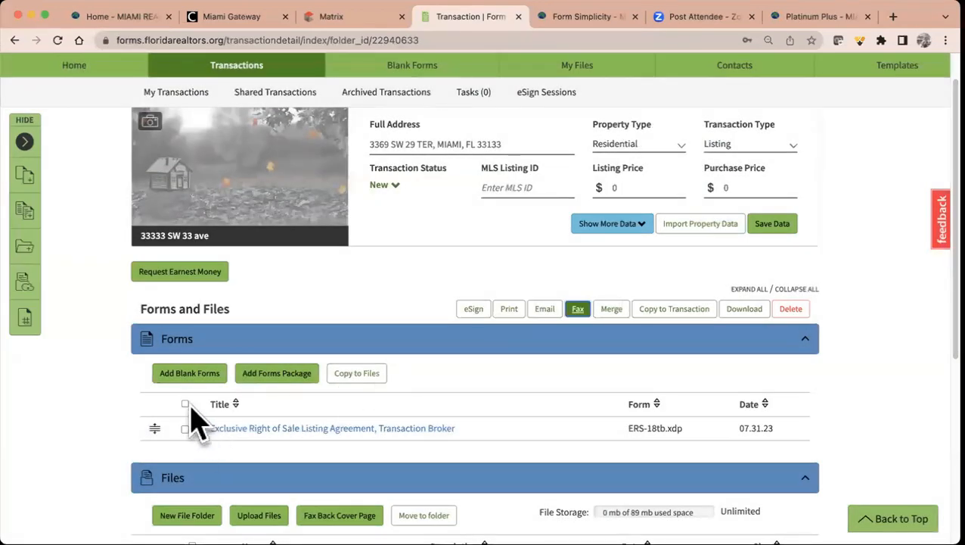
pyautogui.click(185, 404)
pyautogui.click(617, 310)
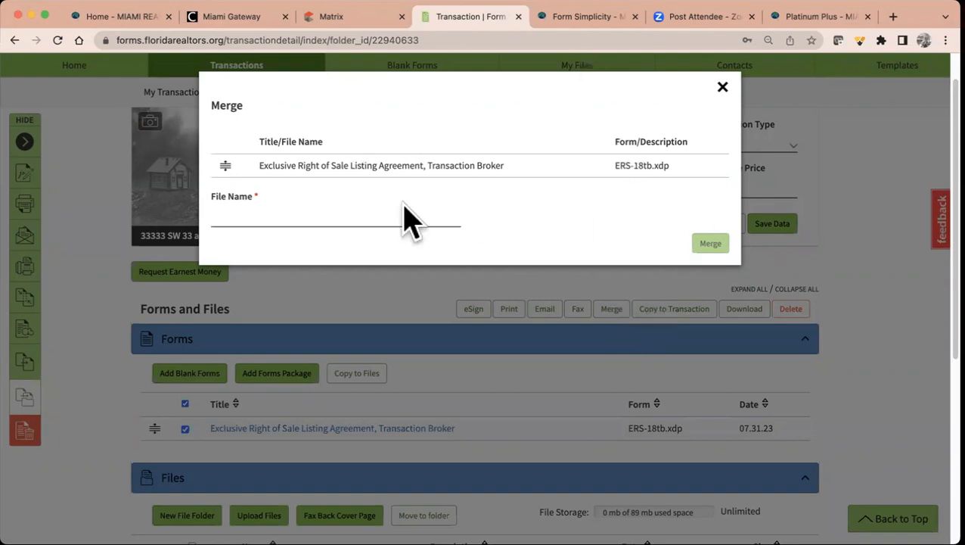
# - Close the merge form, then preview Copy to Transaction for all forms without copying
pyautogui.click(723, 89)
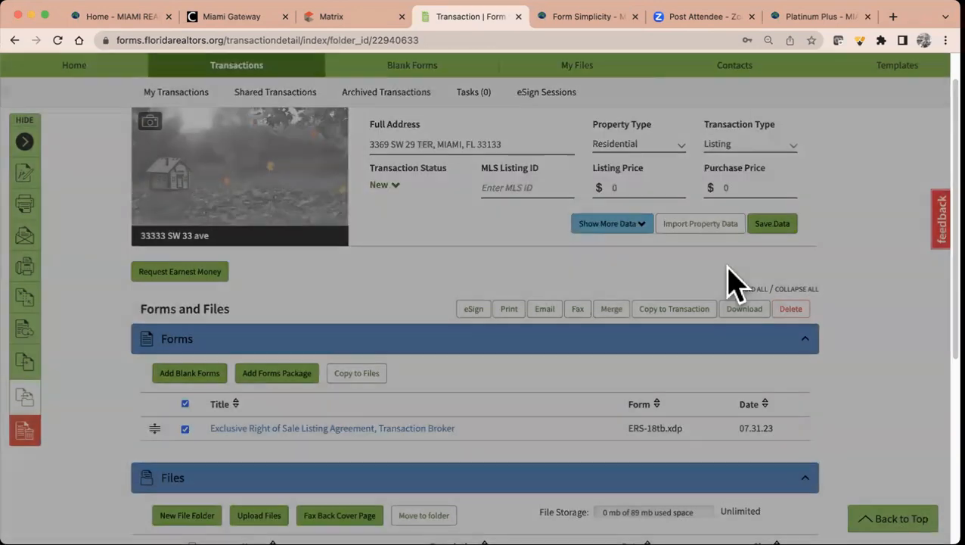
pyautogui.click(691, 320)
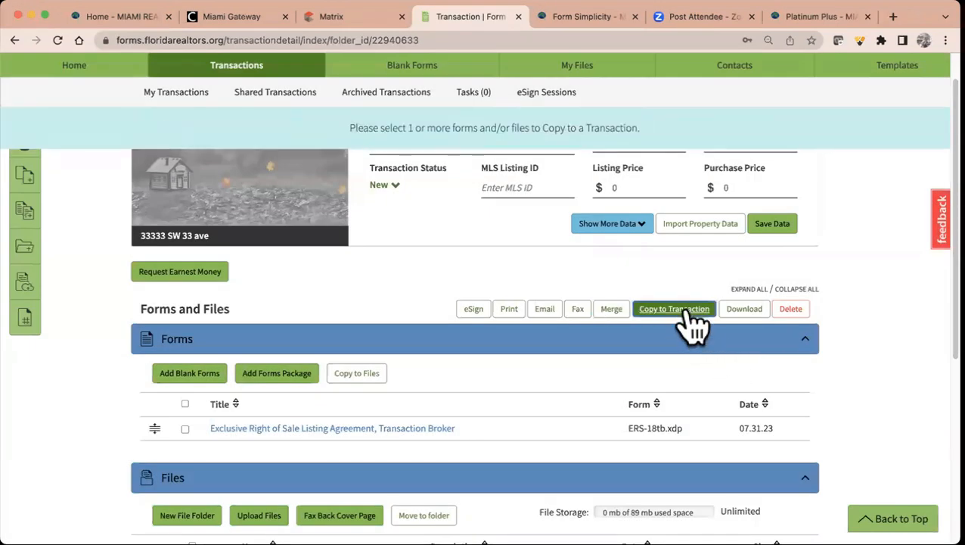
pyautogui.click(185, 403)
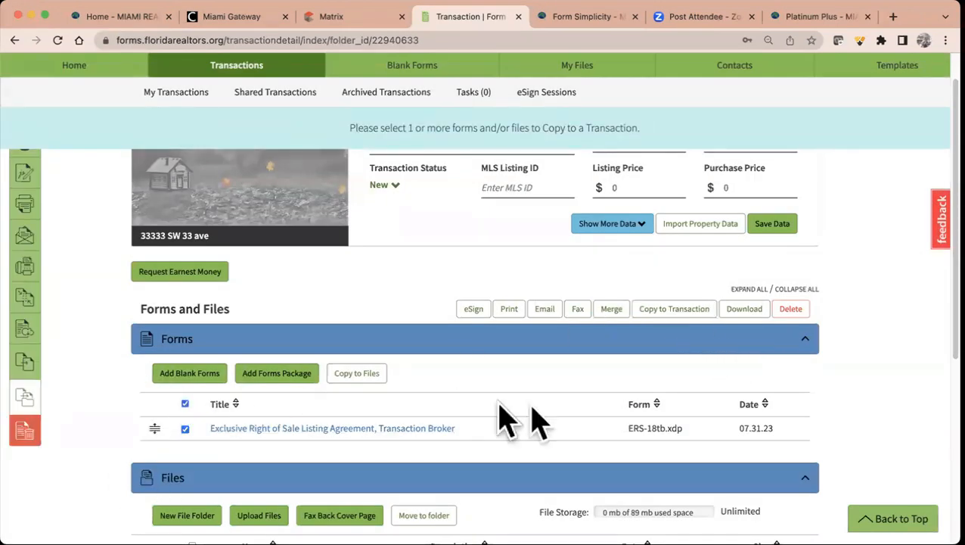
pyautogui.click(686, 316)
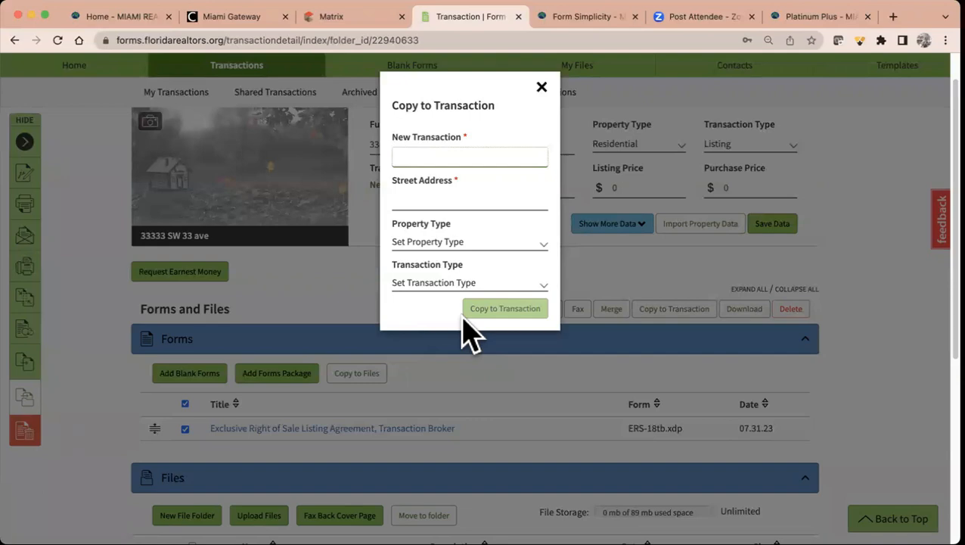
pyautogui.click(541, 87)
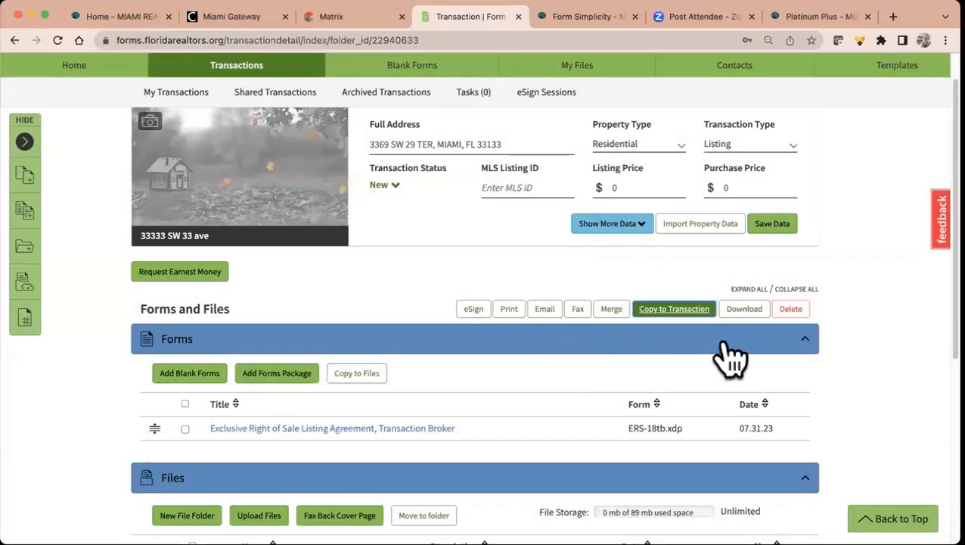
# - Preview the download options for all forms and close them without downloading
pyautogui.click(184, 404)
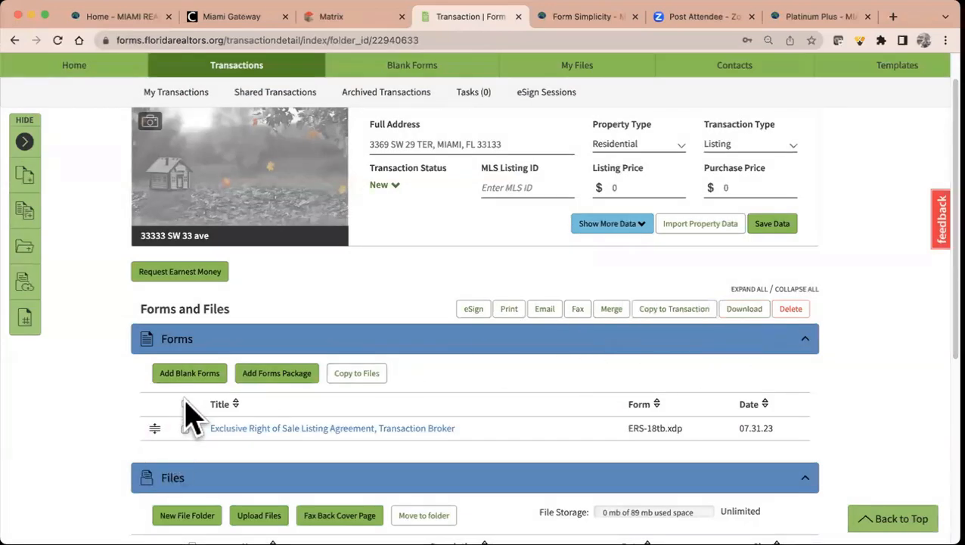
pyautogui.scroll(-4, 420, 484)
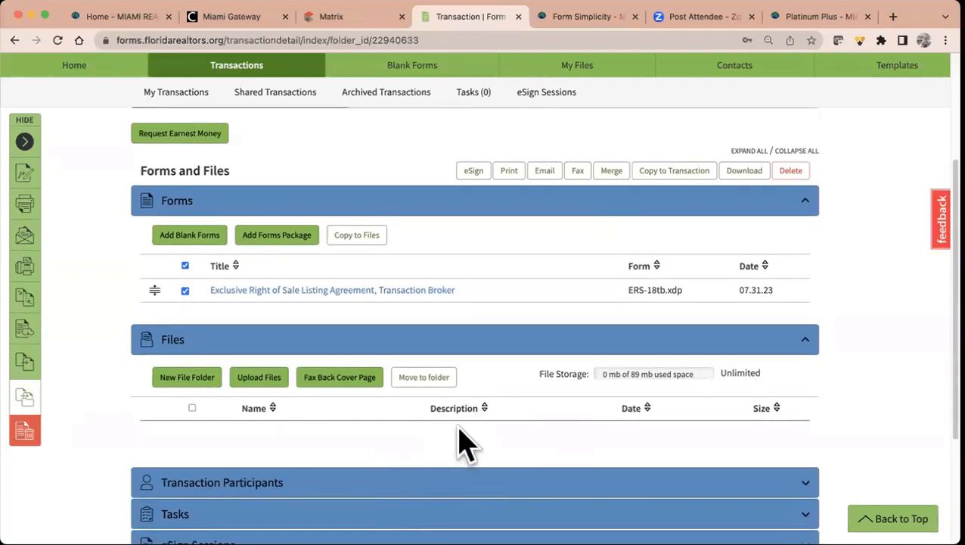
pyautogui.scroll(5, 465, 437)
pyautogui.click(749, 342)
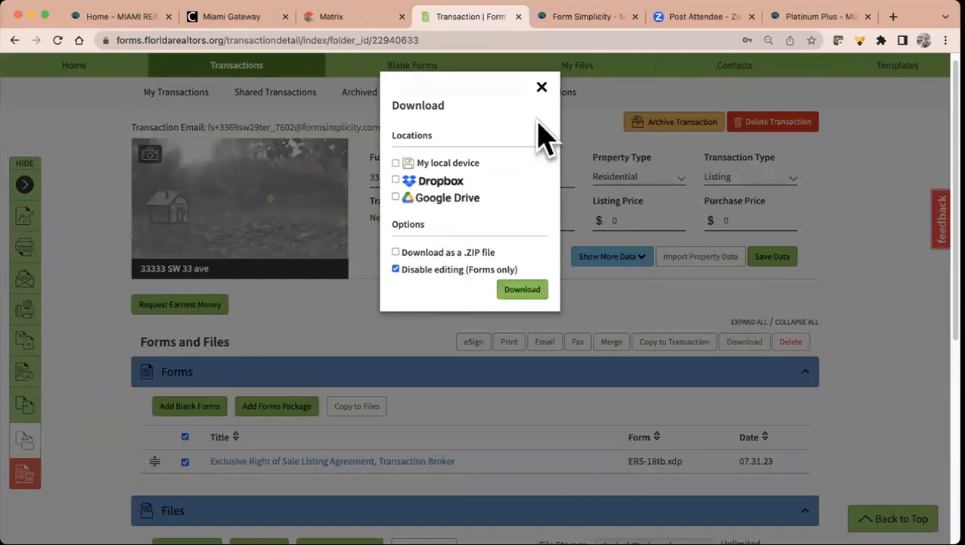
pyautogui.click(541, 88)
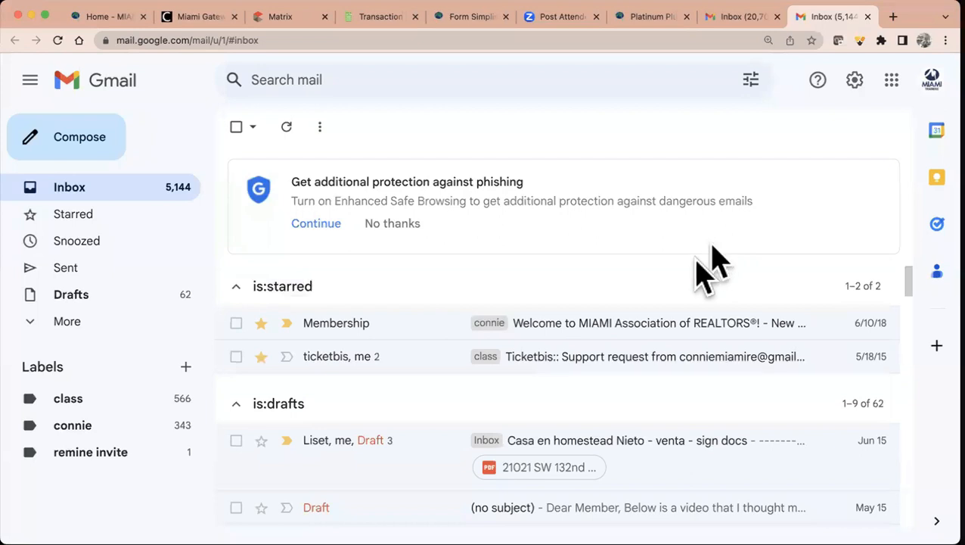
# - Read the 'forms to sign via email' message and its 33333 SW 33 ave.pdf attachment, then return to the transaction
pyautogui.scroll(-3, 687, 281)
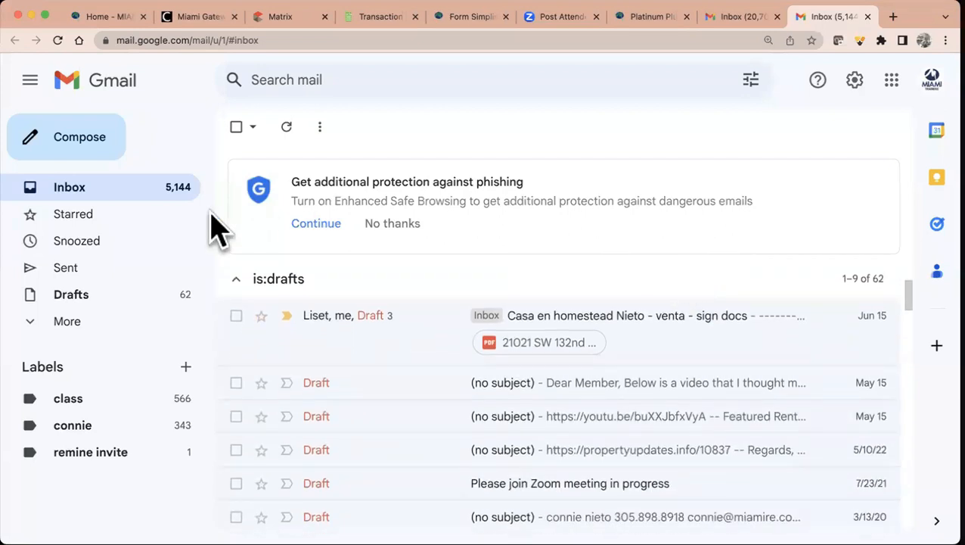
pyautogui.click(144, 199)
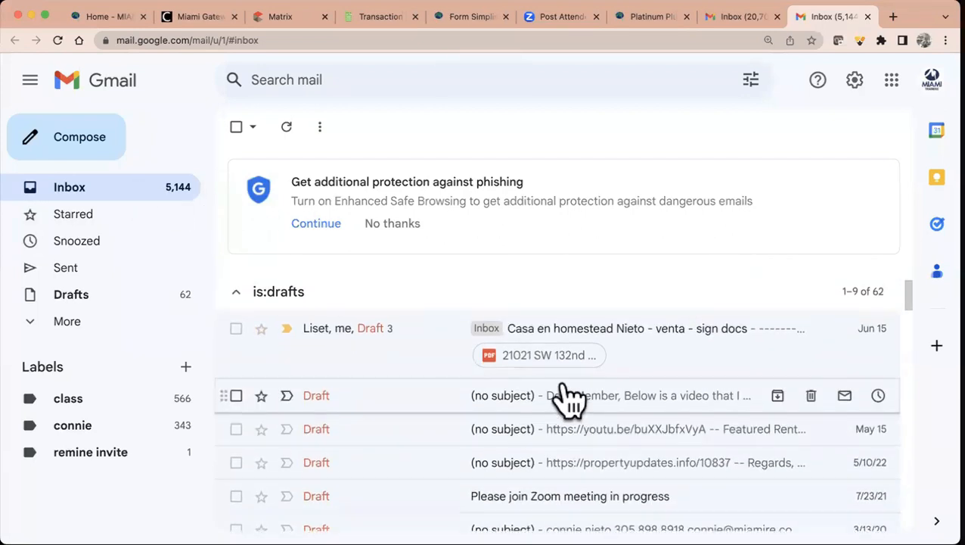
pyautogui.scroll(-5, 571, 395)
pyautogui.scroll(-7, 567, 395)
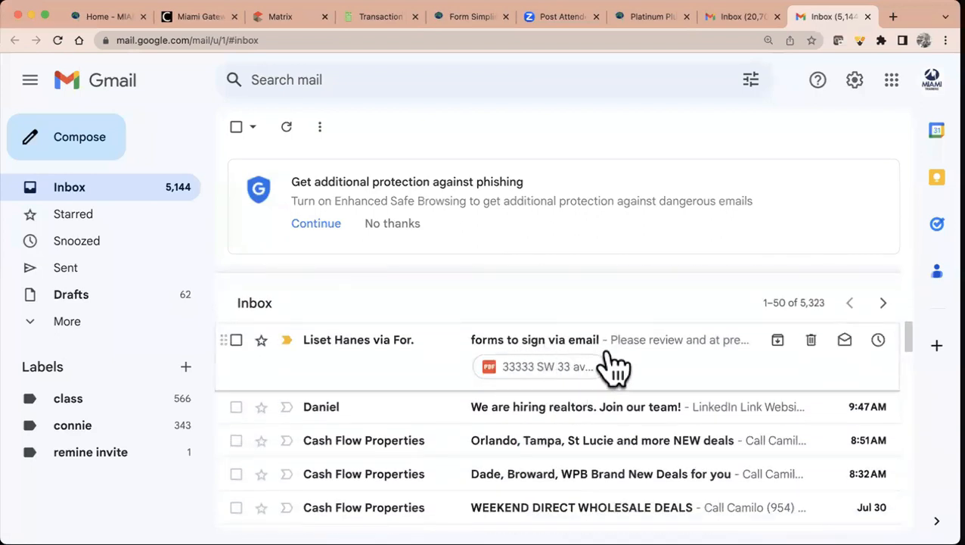
pyautogui.click(611, 354)
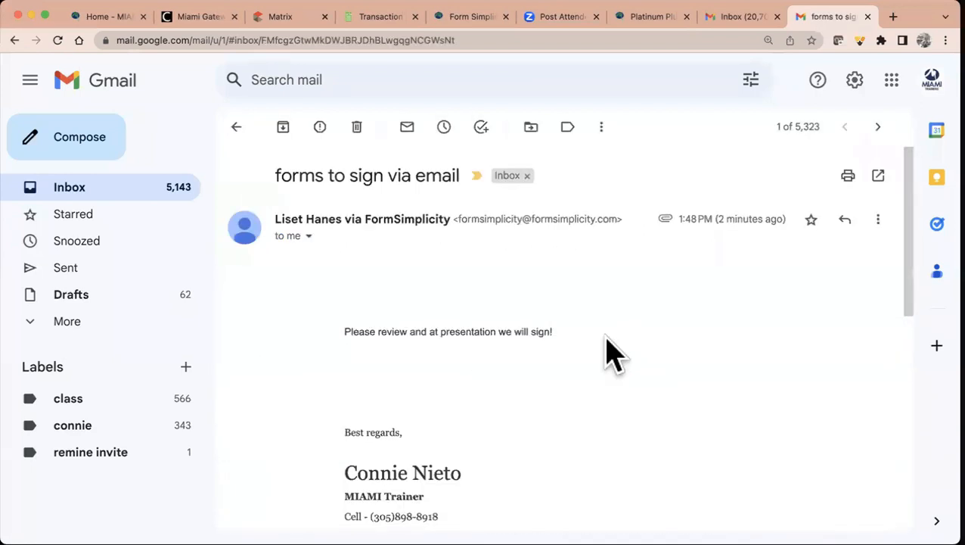
pyautogui.scroll(-4, 446, 338)
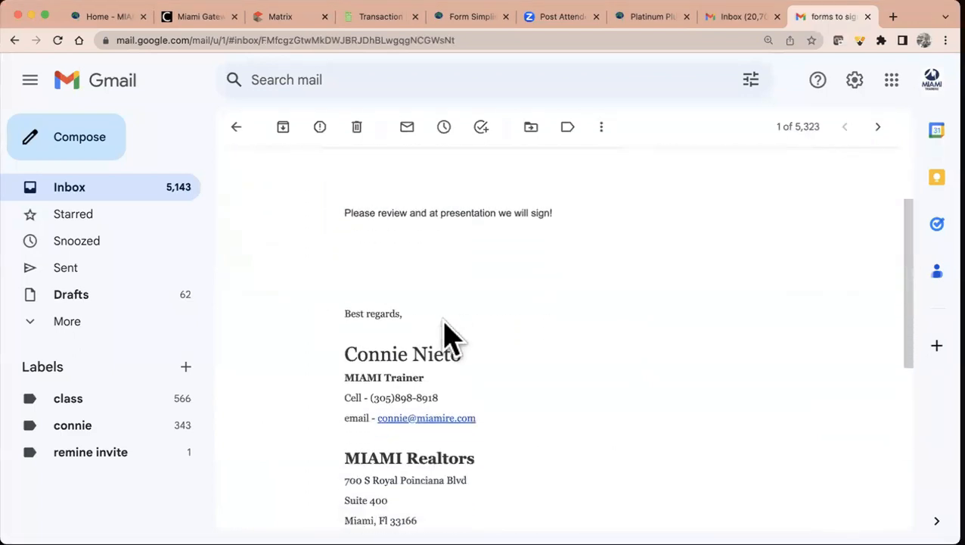
pyautogui.scroll(-1, 443, 325)
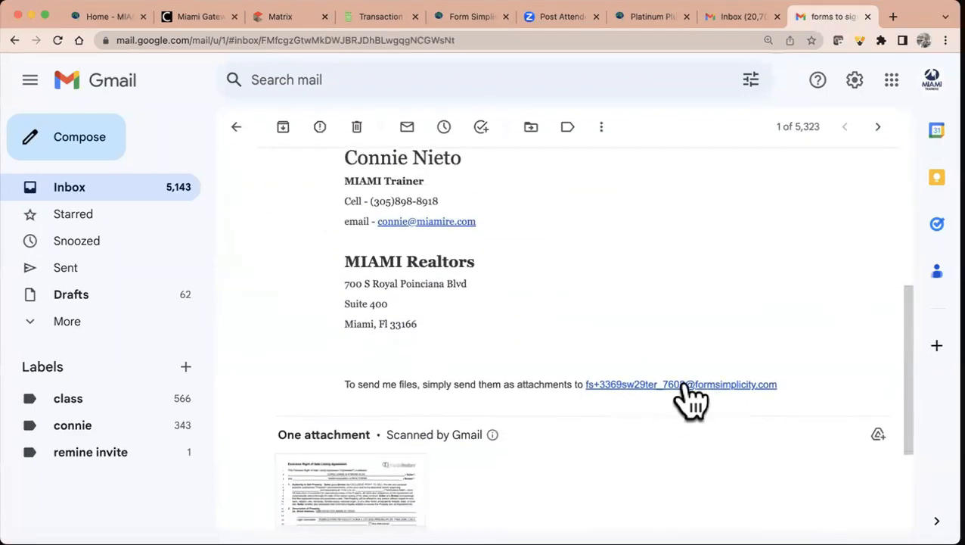
pyautogui.scroll(-3, 687, 393)
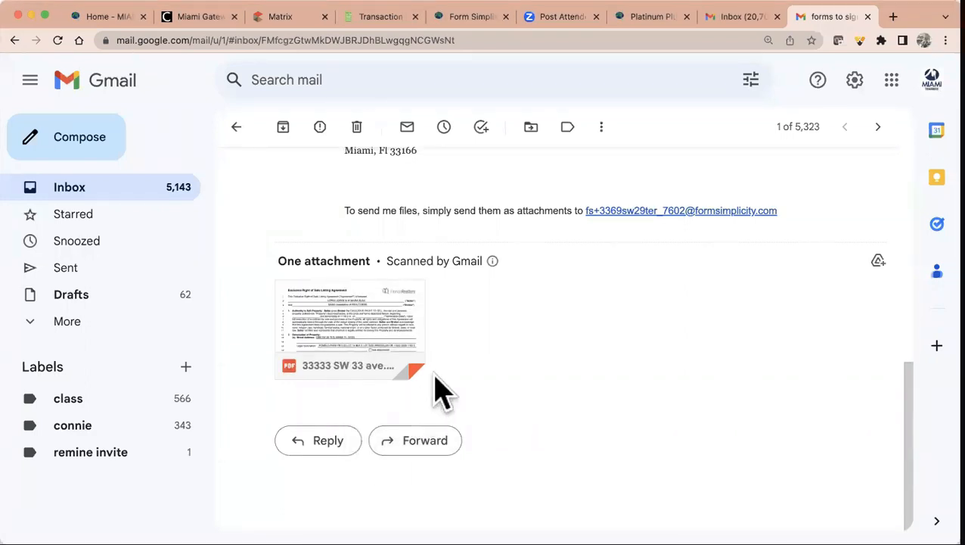
pyautogui.click(371, 17)
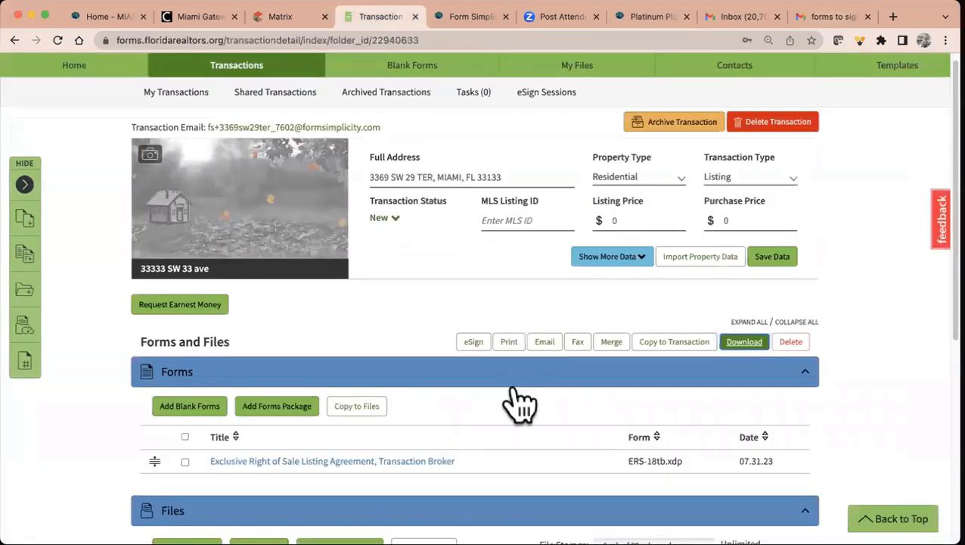
pyautogui.scroll(-5, 519, 401)
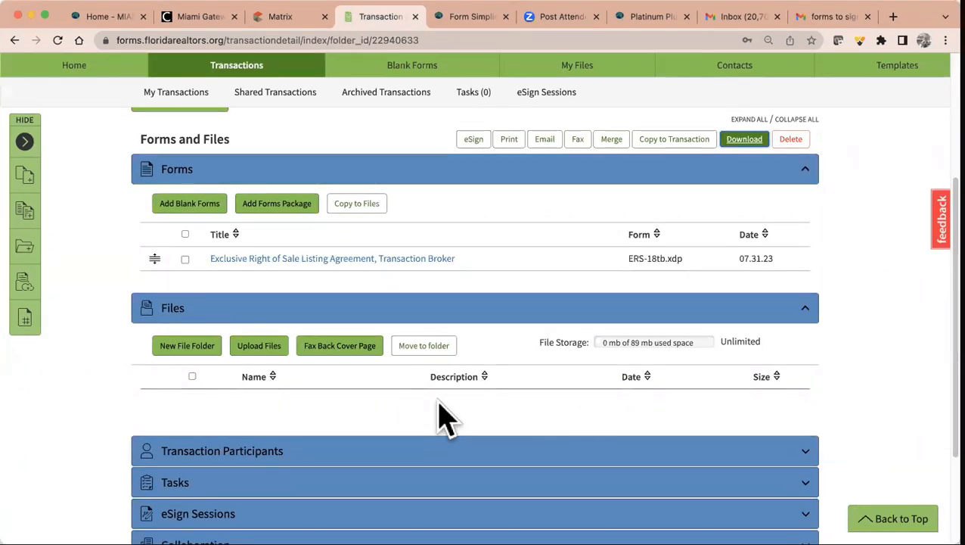
pyautogui.click(259, 348)
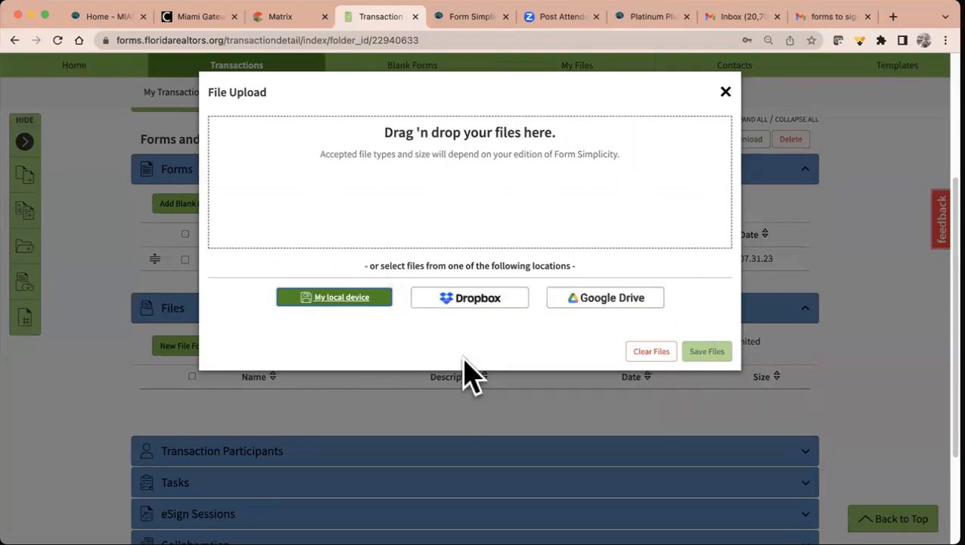
pyautogui.click(334, 298)
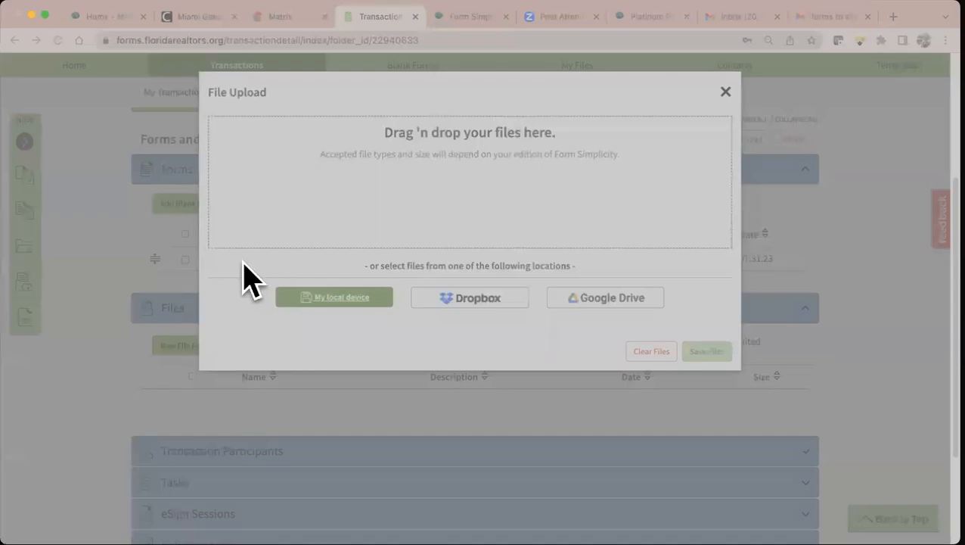
pyautogui.click(908, 392)
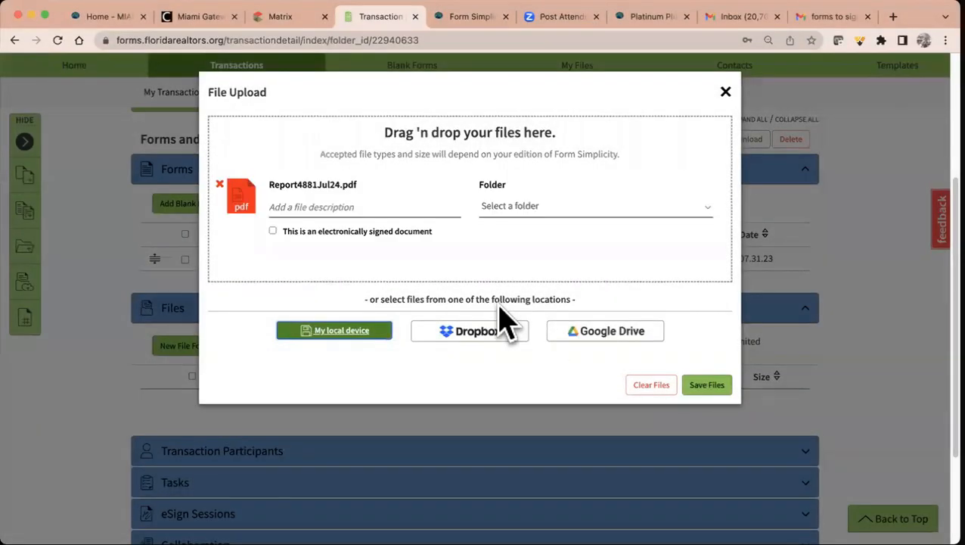
pyautogui.click(506, 208)
pyautogui.click(505, 211)
pyautogui.click(420, 201)
pyautogui.write('application')
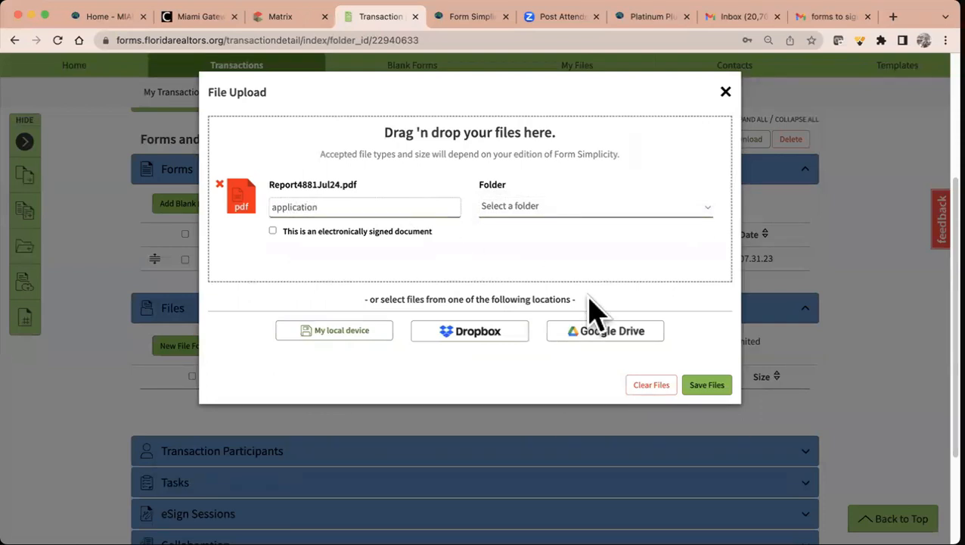
pyautogui.click(710, 386)
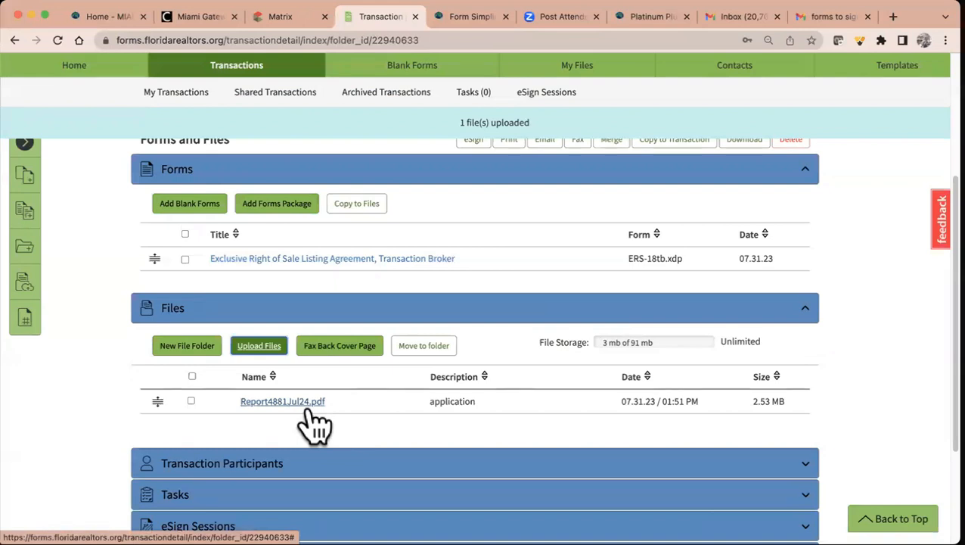
pyautogui.scroll(1, 317, 417)
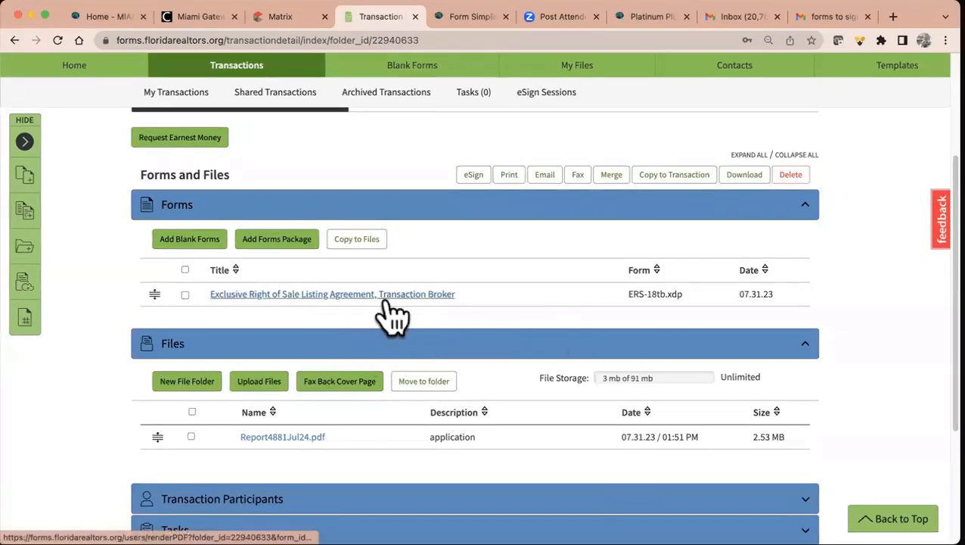
pyautogui.scroll(-3, 433, 325)
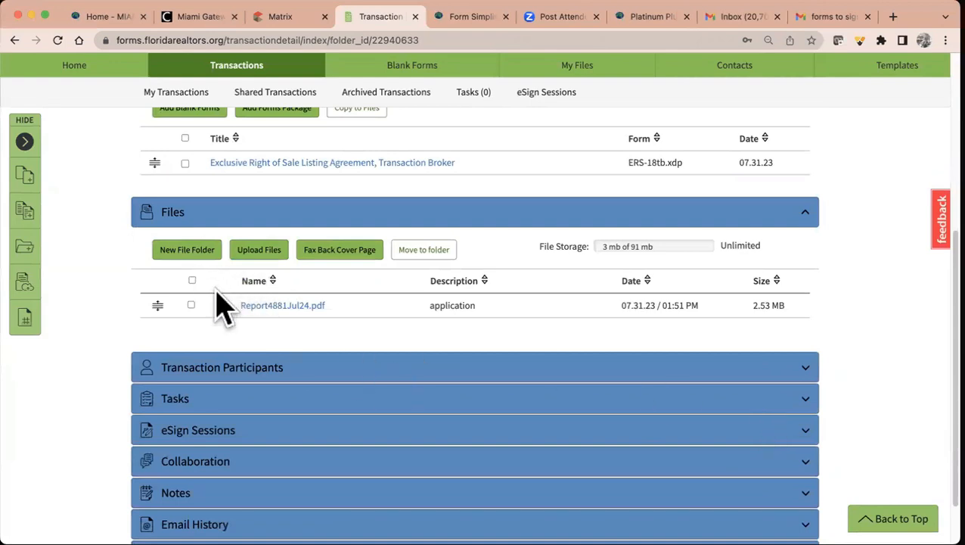
# - Delete Report4881Jul24.pdf from the transaction's Files
pyautogui.click(191, 305)
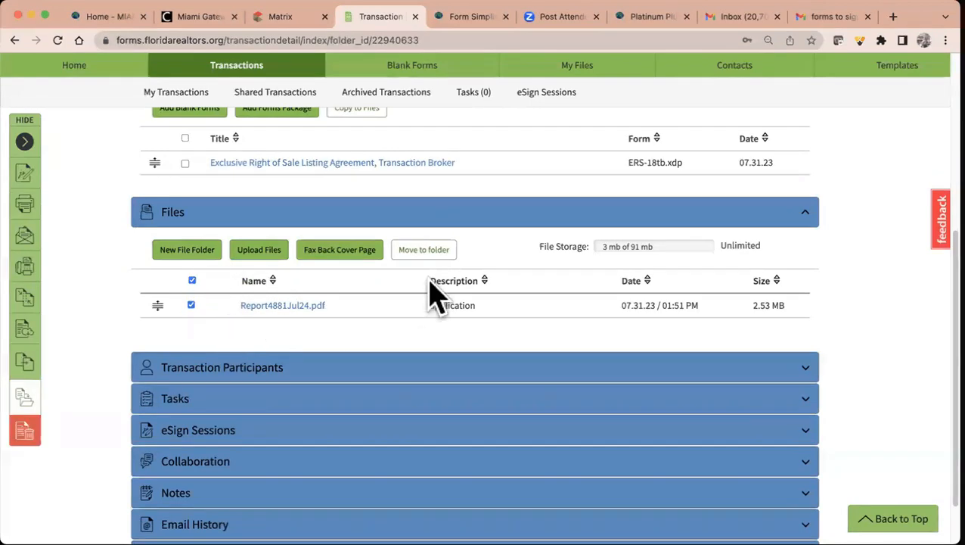
pyautogui.scroll(3, 431, 290)
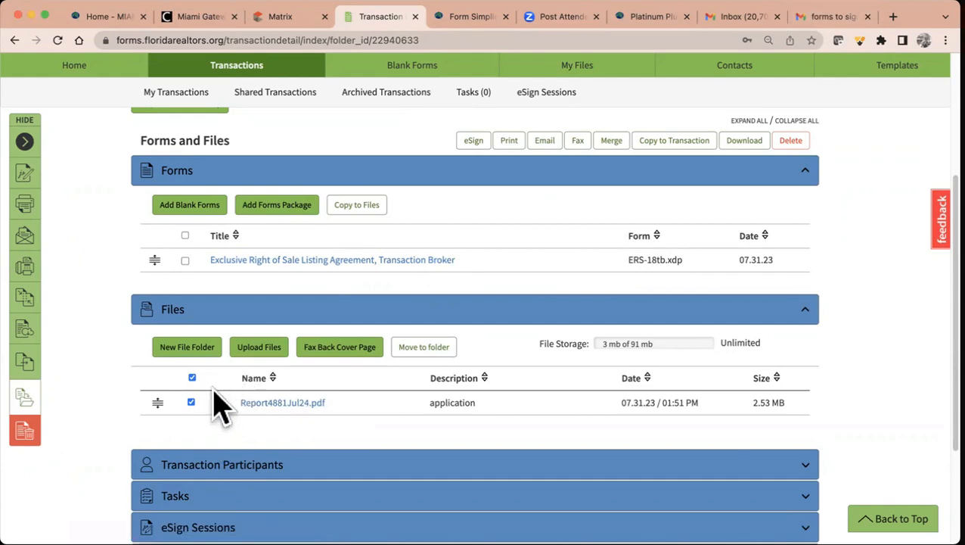
pyautogui.click(787, 142)
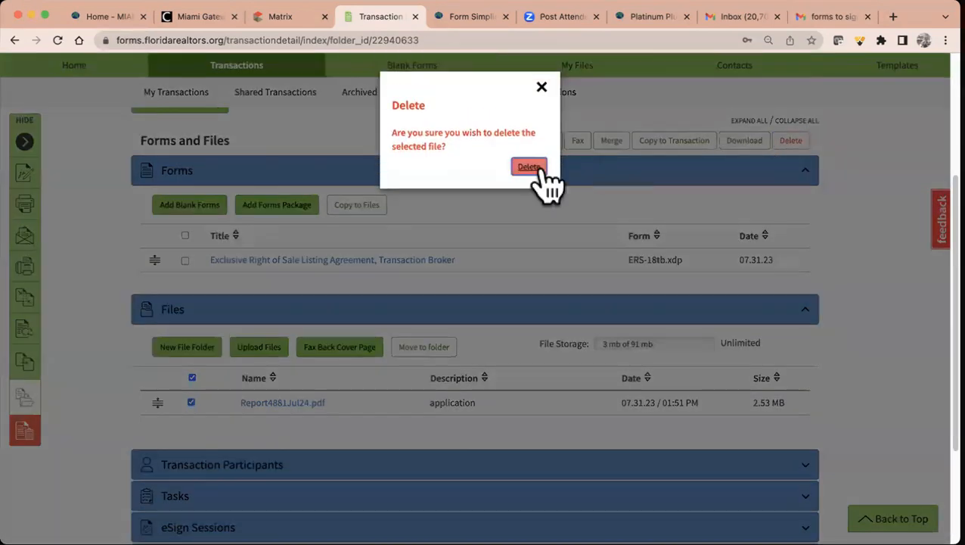
pyautogui.click(534, 167)
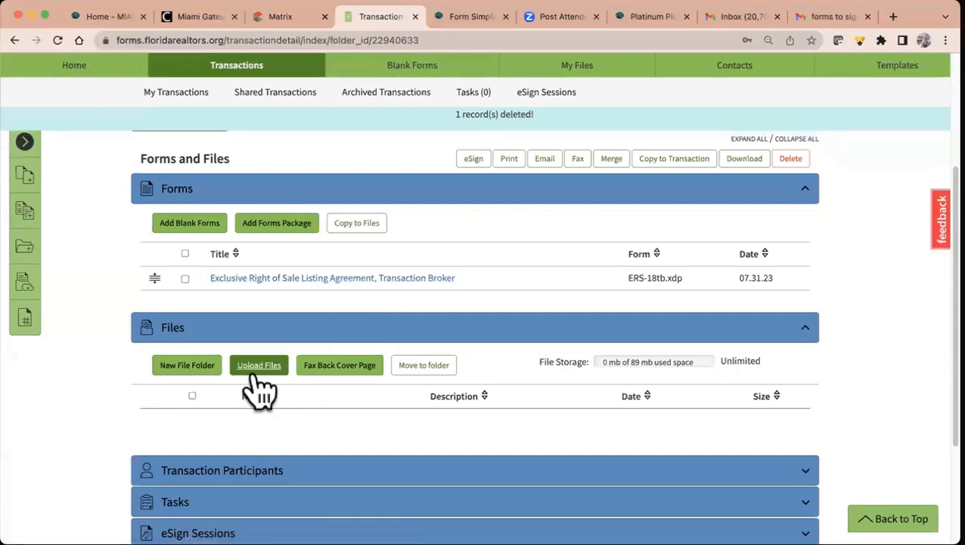
# - Upload Report1942Jul24.pdf from the local device to the transaction's Files
pyautogui.click(258, 366)
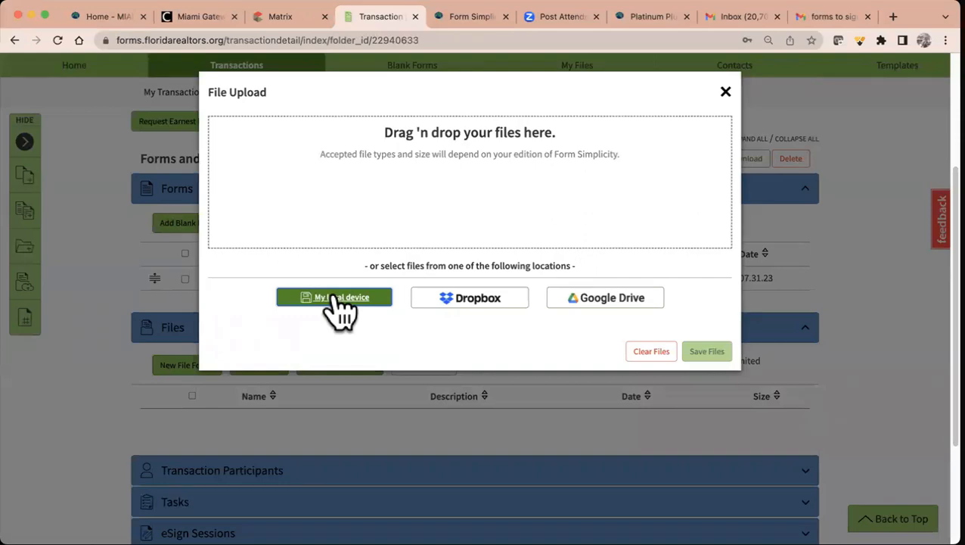
pyautogui.click(340, 299)
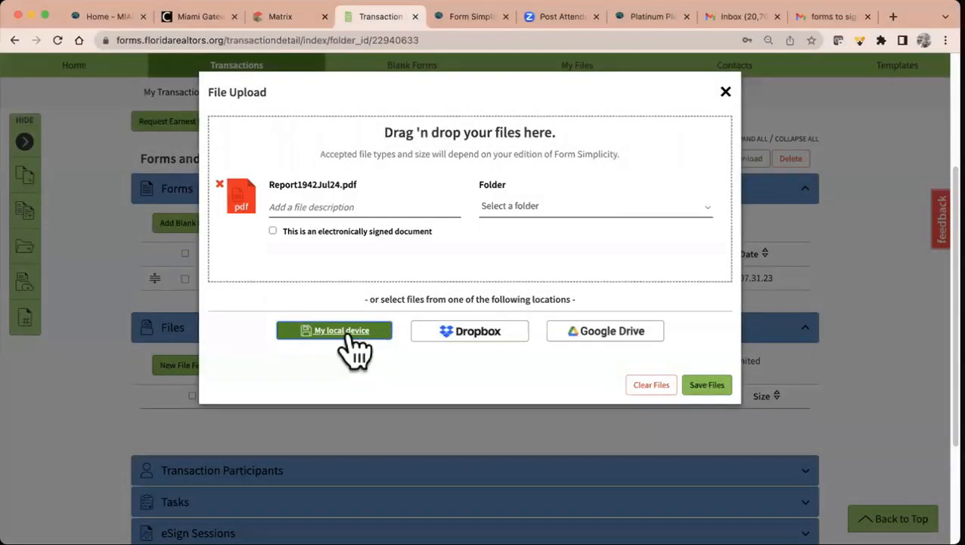
pyautogui.click(711, 387)
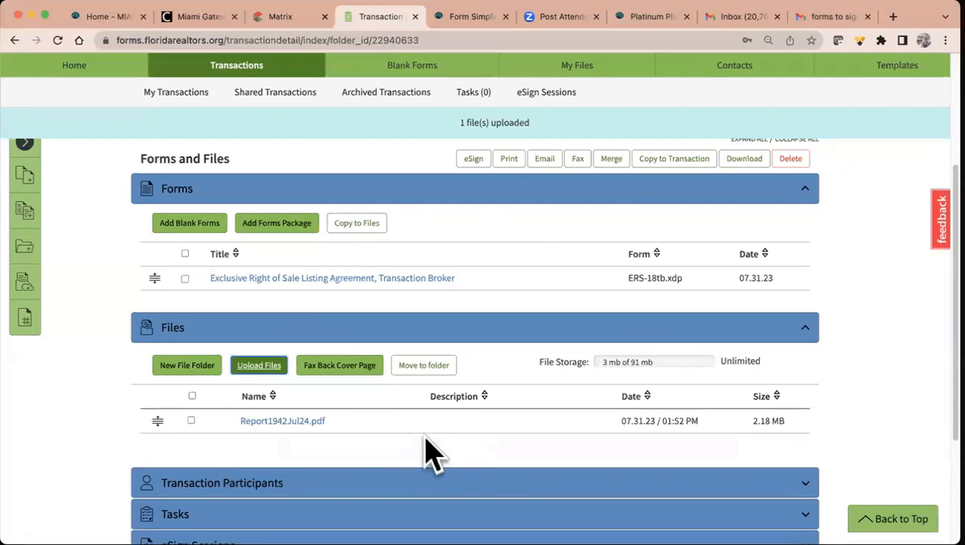
pyautogui.scroll(-3, 429, 431)
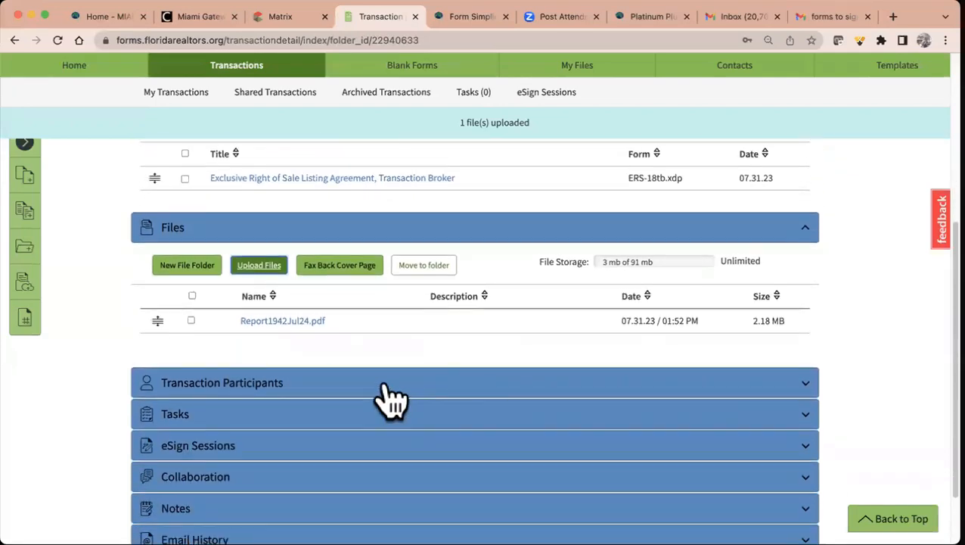
pyautogui.click(389, 389)
# - Scroll past the two sellers, broker and agent to expand the empty Tasks section
pyautogui.scroll(-5, 389, 394)
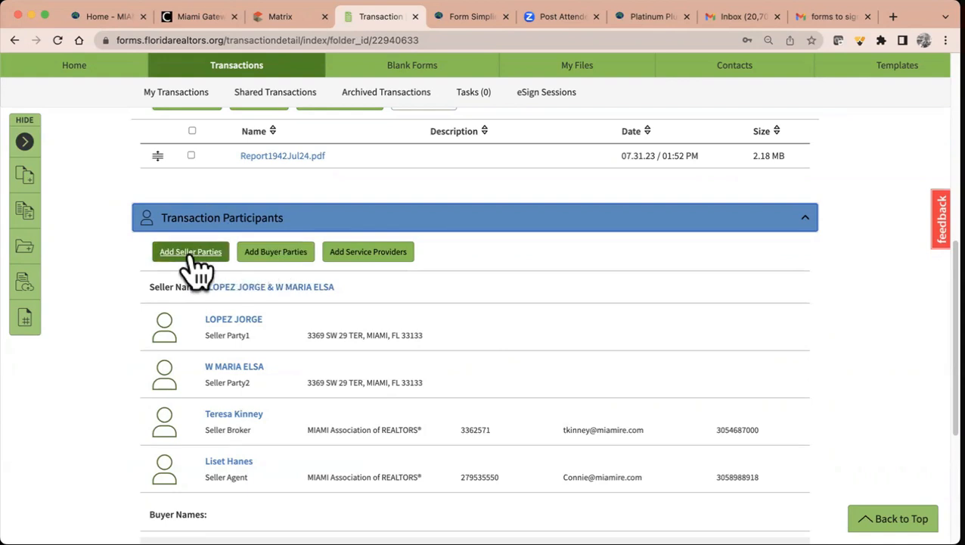
pyautogui.scroll(-5, 405, 333)
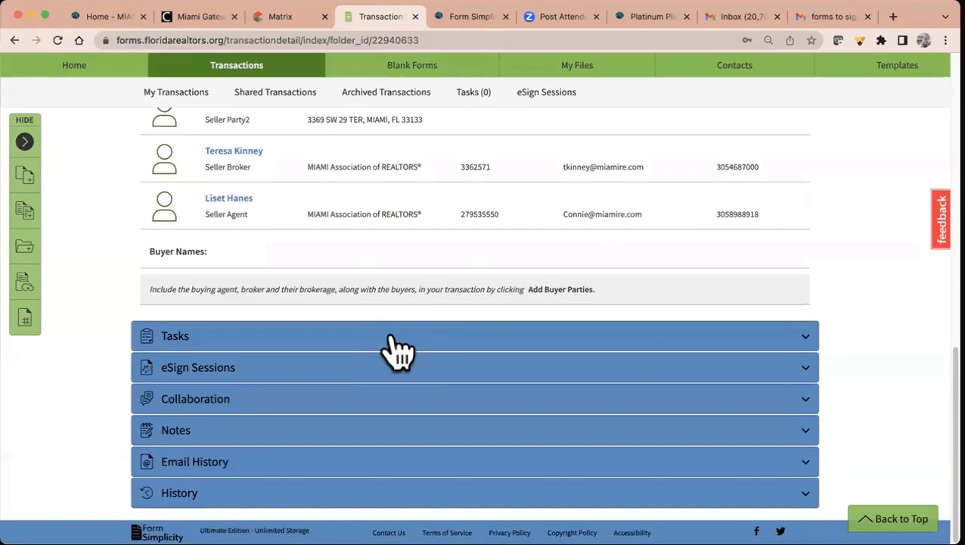
pyautogui.click(399, 340)
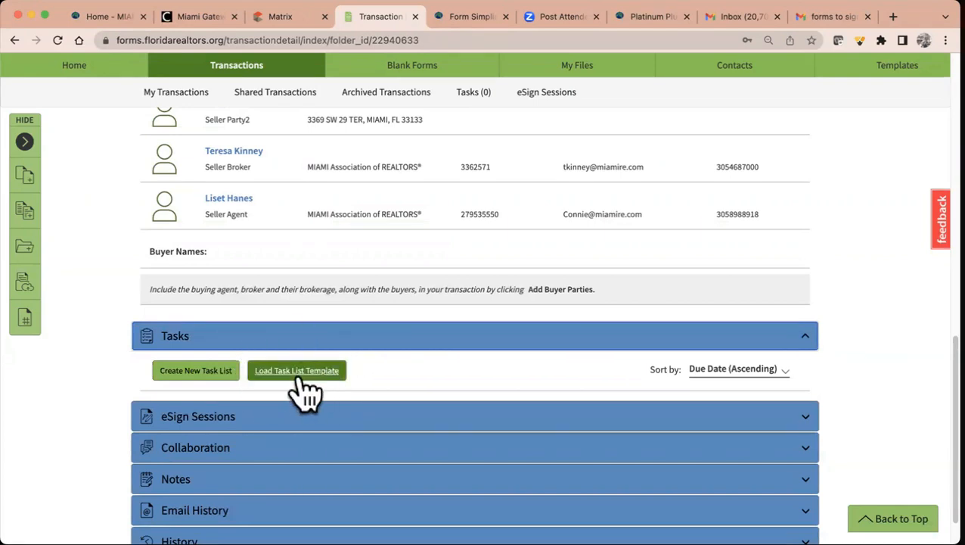
# - Create a new empty task list named 'listing' in the transaction's Tasks section
pyautogui.click(206, 373)
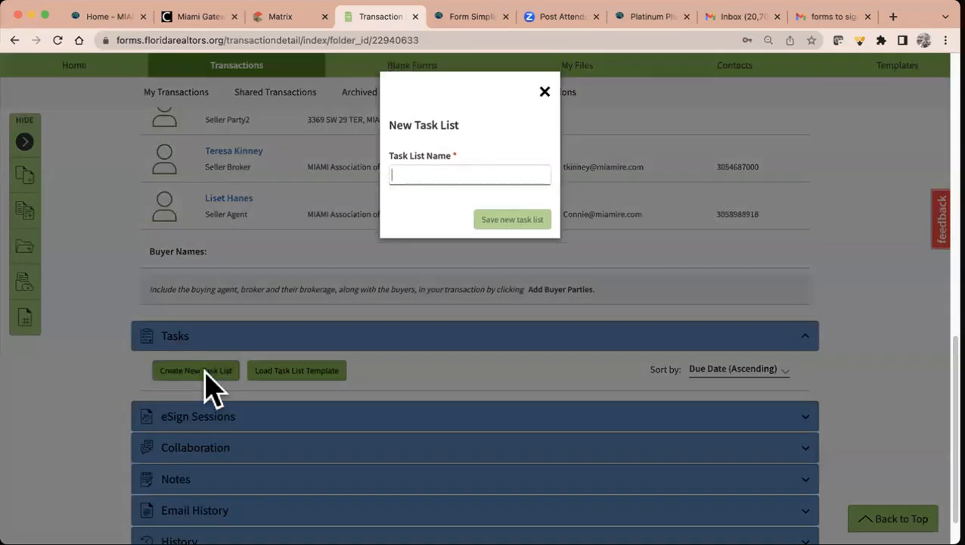
pyautogui.write('listin')
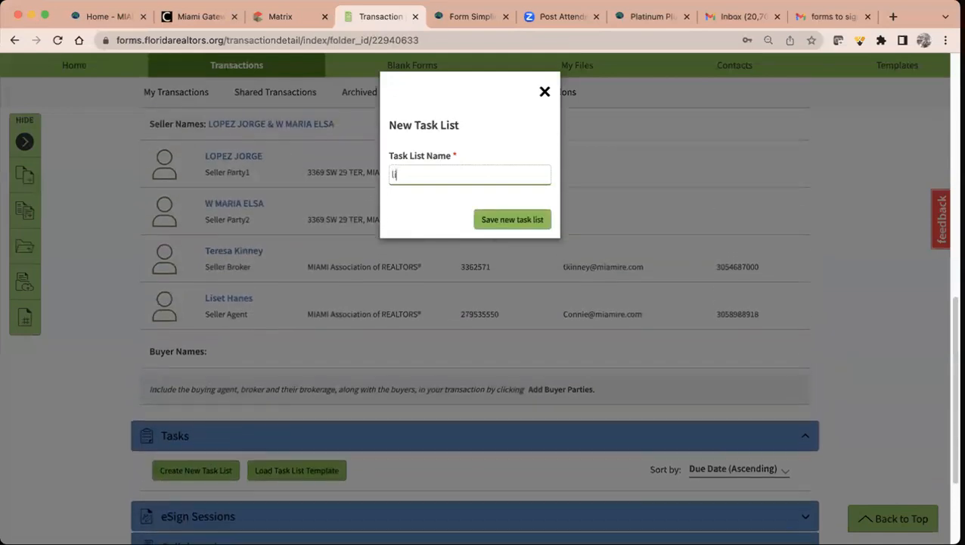
pyautogui.click(522, 221)
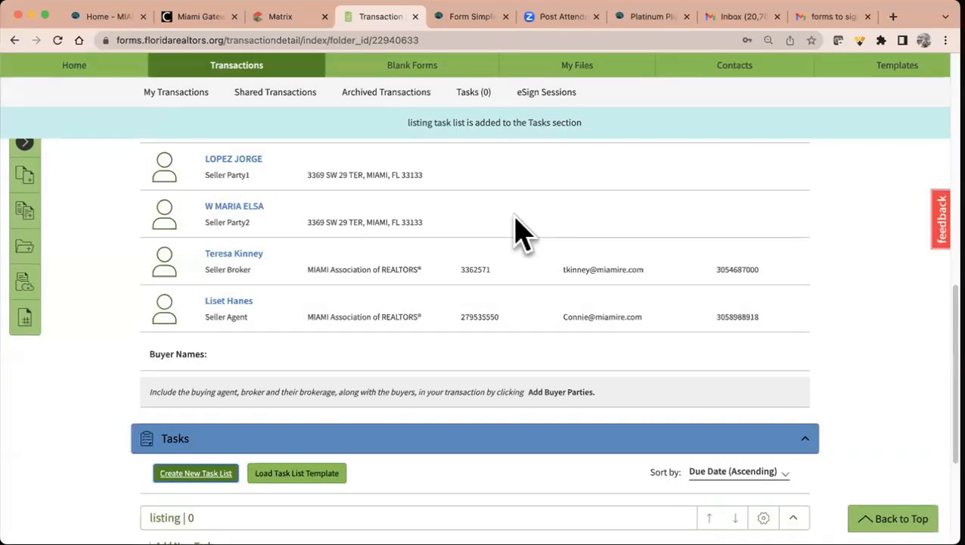
pyautogui.scroll(-3, 522, 235)
# - Add a 'Listing Presentation' task assigned to Me, due 08/01/2023, and save it to create another
pyautogui.click(185, 360)
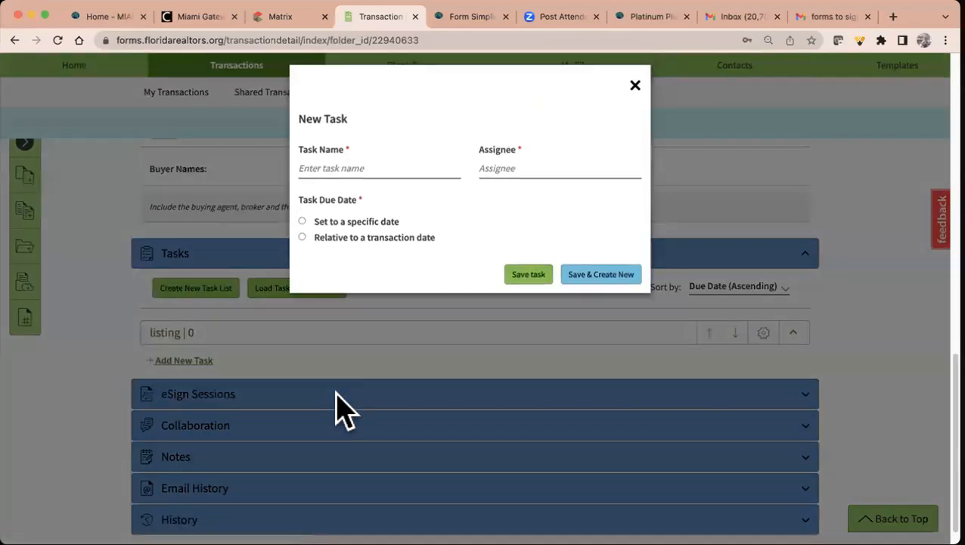
pyautogui.write('Listing')
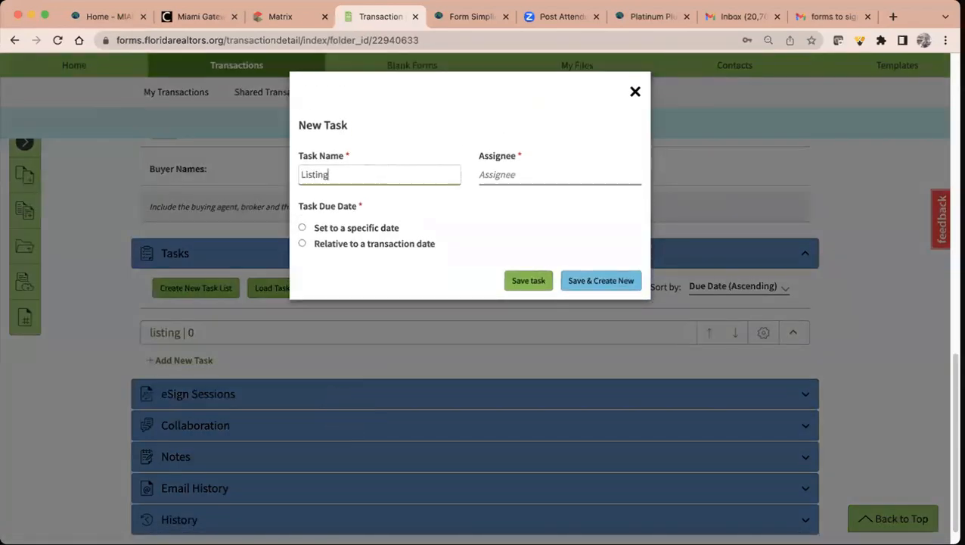
pyautogui.write('ntation')
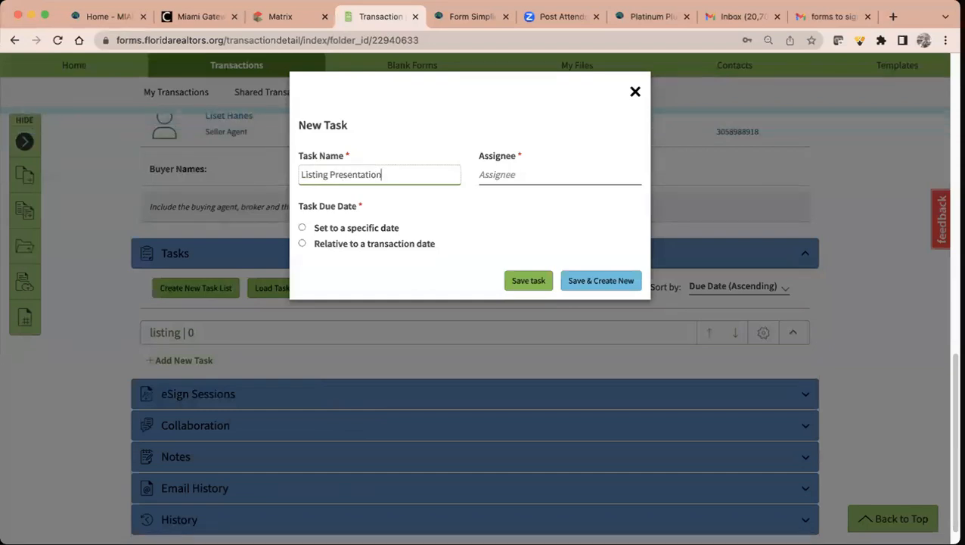
pyautogui.click(524, 175)
pyautogui.click(523, 198)
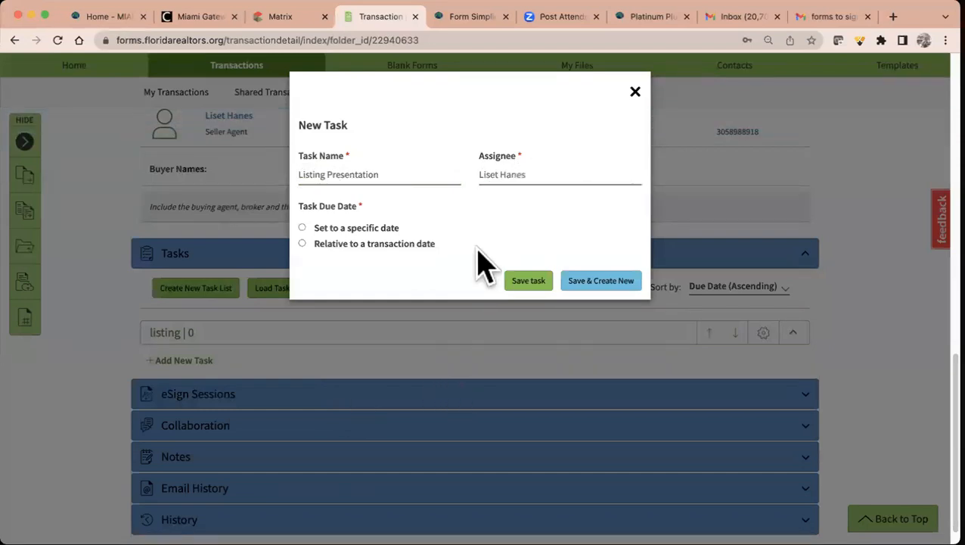
pyautogui.click(303, 244)
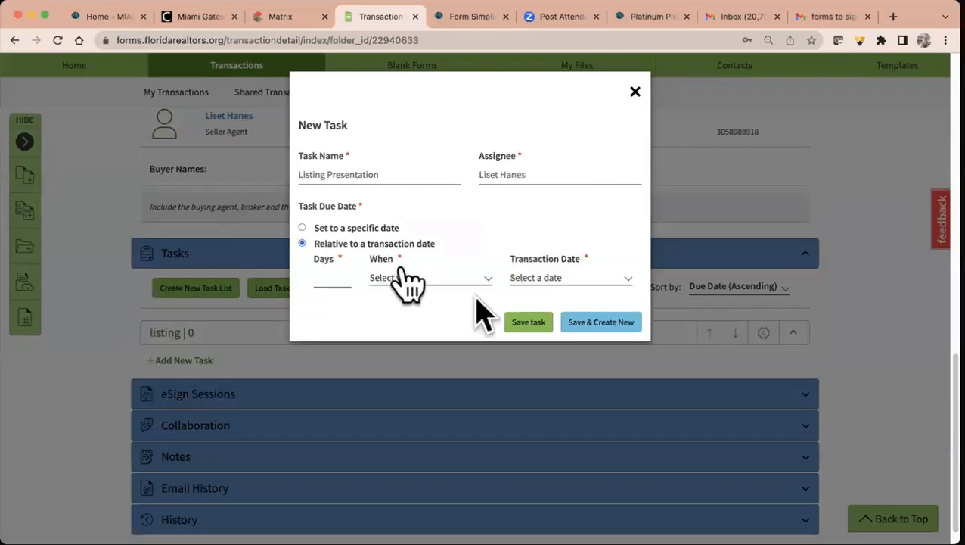
pyautogui.click(302, 228)
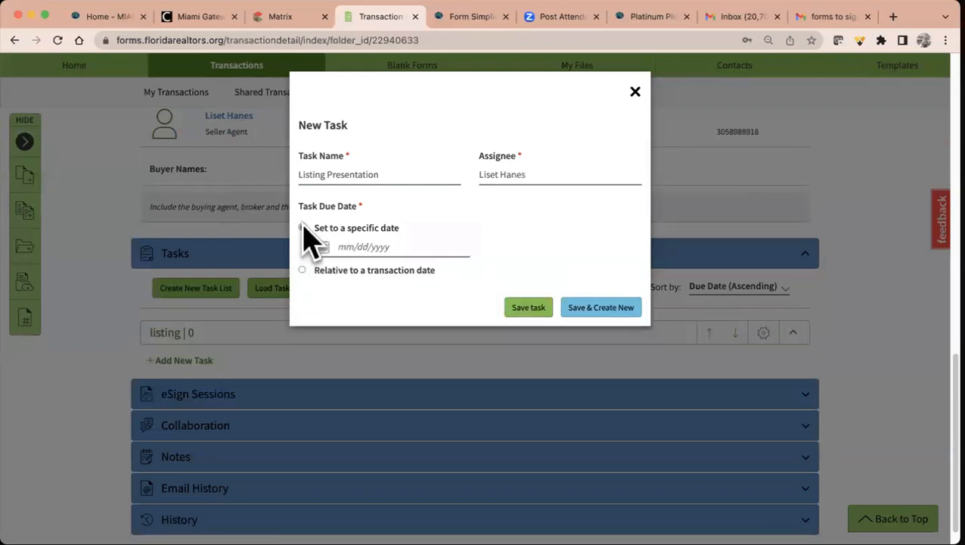
pyautogui.click(374, 247)
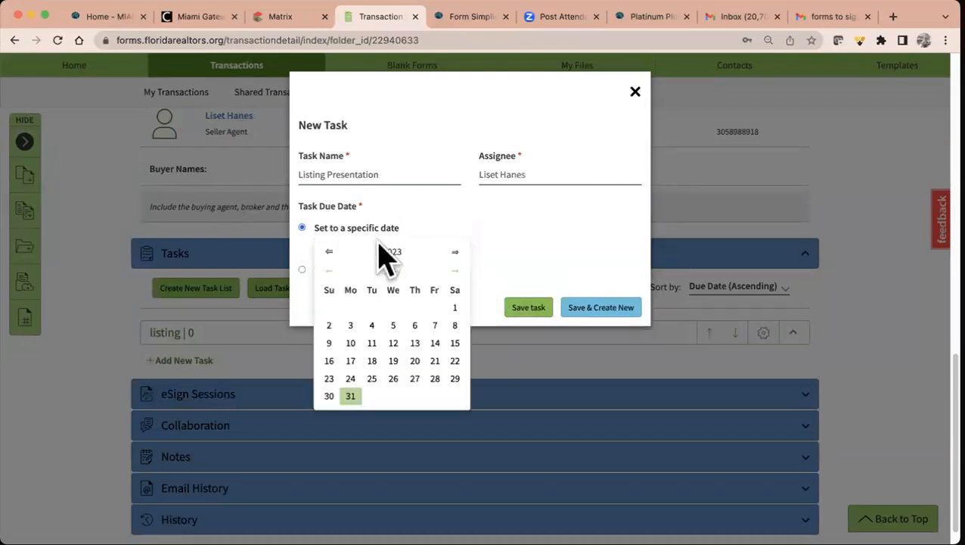
pyautogui.click(455, 271)
pyautogui.click(372, 307)
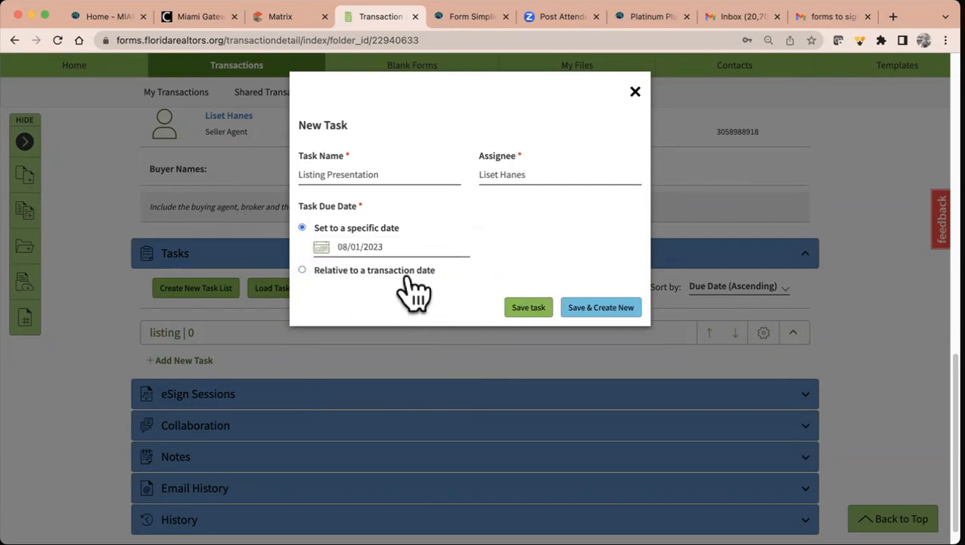
pyautogui.click(601, 308)
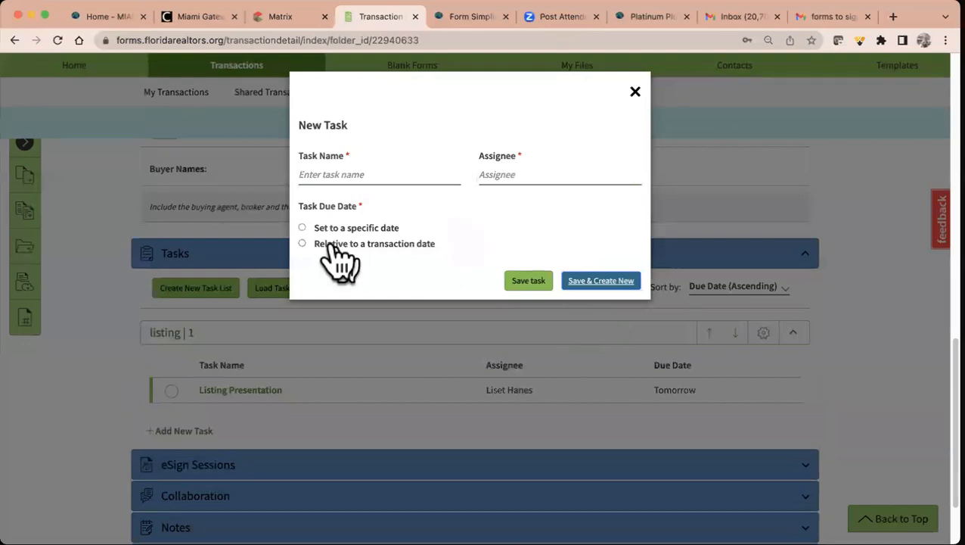
# - Save a second task, 'Add listing to MLS', assigned to Me and due August 2, 2023
pyautogui.click(302, 228)
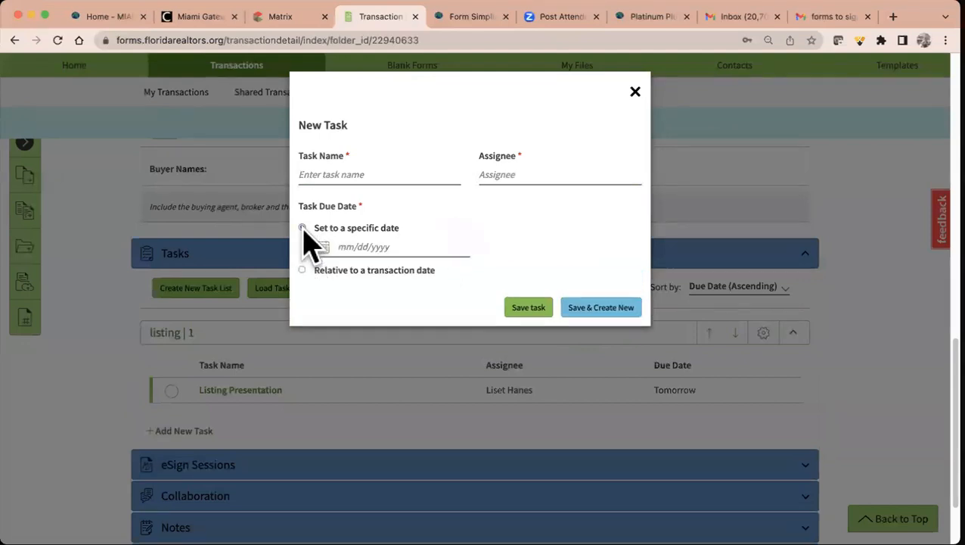
pyautogui.click(377, 254)
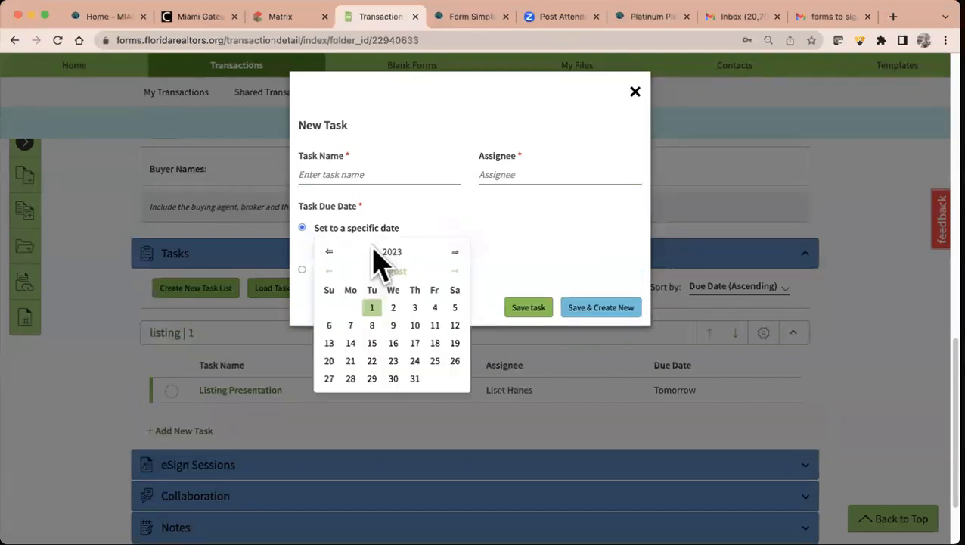
pyautogui.click(455, 271)
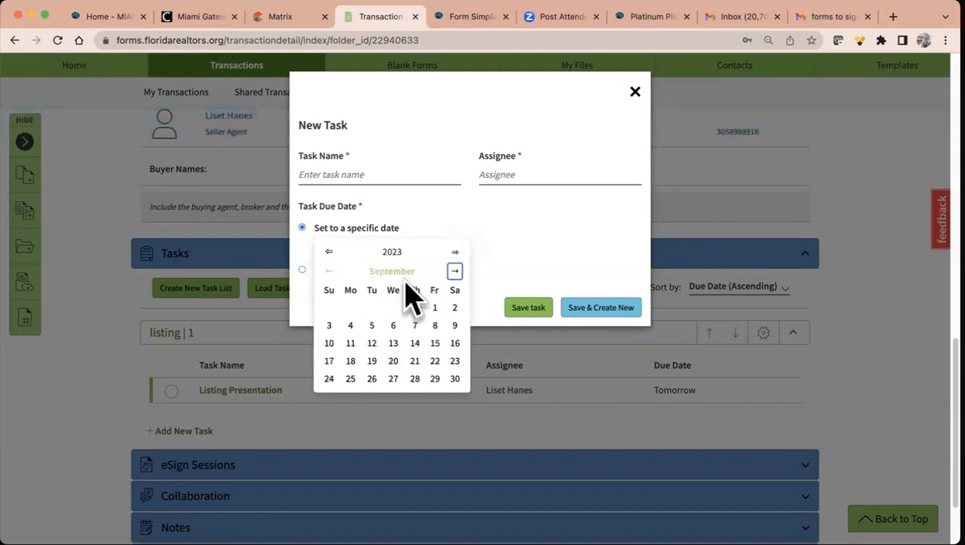
pyautogui.click(329, 271)
pyautogui.click(394, 307)
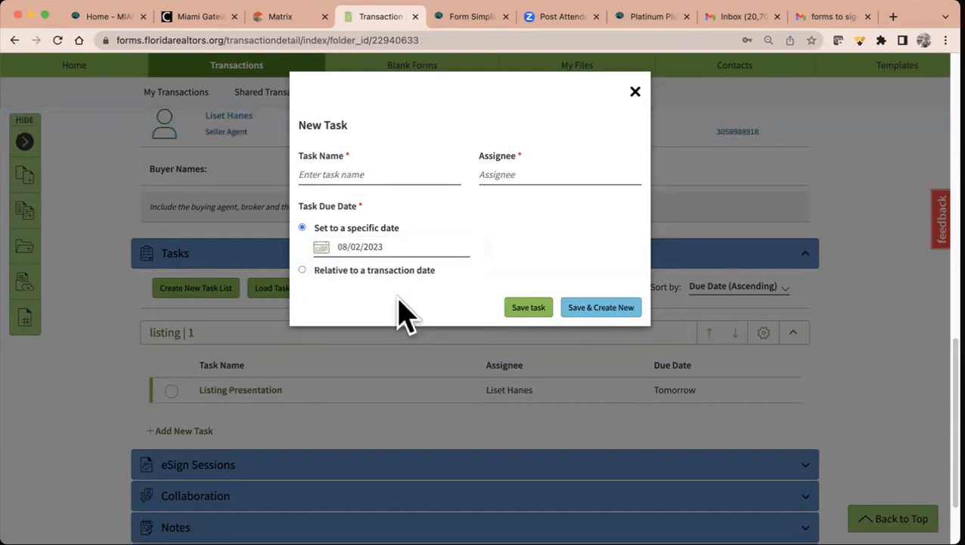
pyautogui.click(392, 175)
pyautogui.write('Add listing to M')
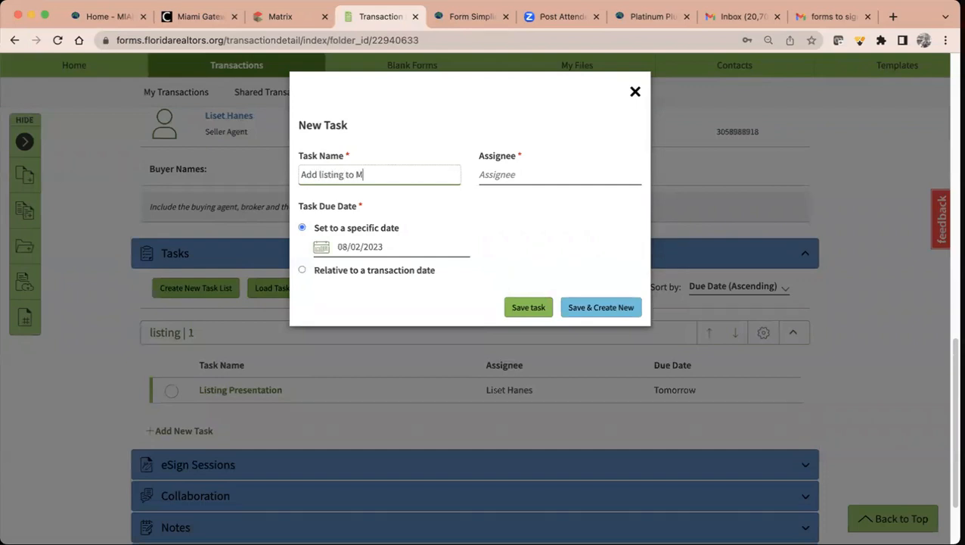
pyautogui.press('Tab')
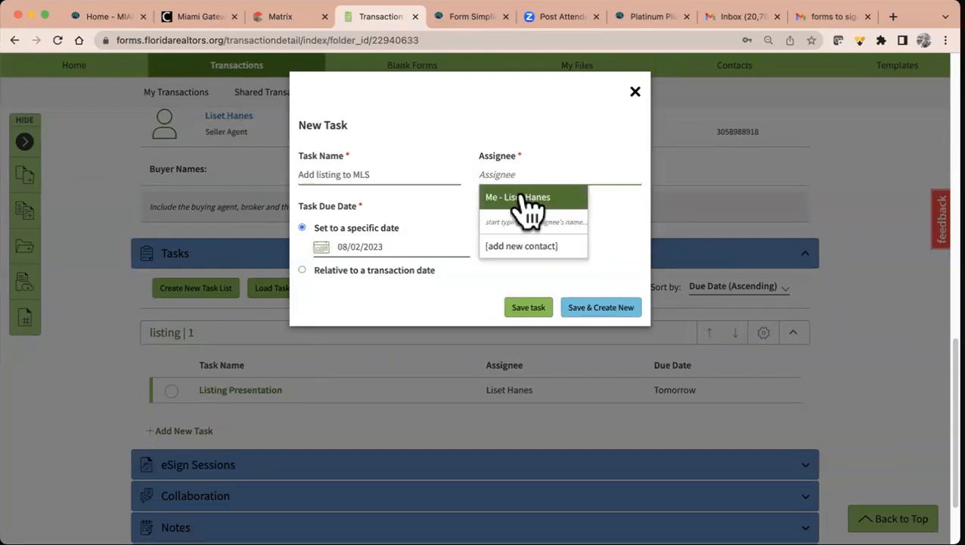
pyautogui.click(519, 196)
pyautogui.click(530, 307)
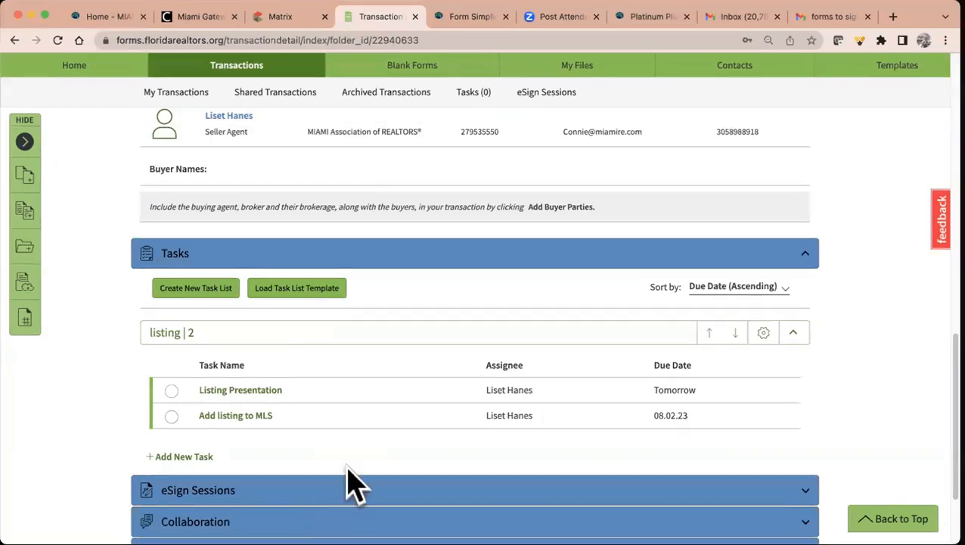
# - Scroll down and expand the eSign Sessions and Collaboration sections, both currently empty
pyautogui.scroll(3, 349, 484)
pyautogui.scroll(-2, 348, 485)
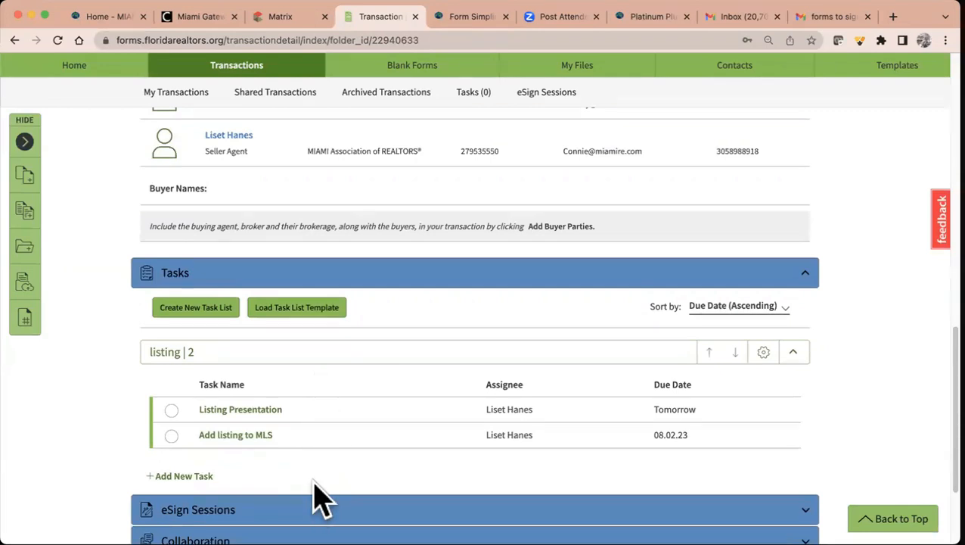
pyautogui.scroll(-3, 318, 484)
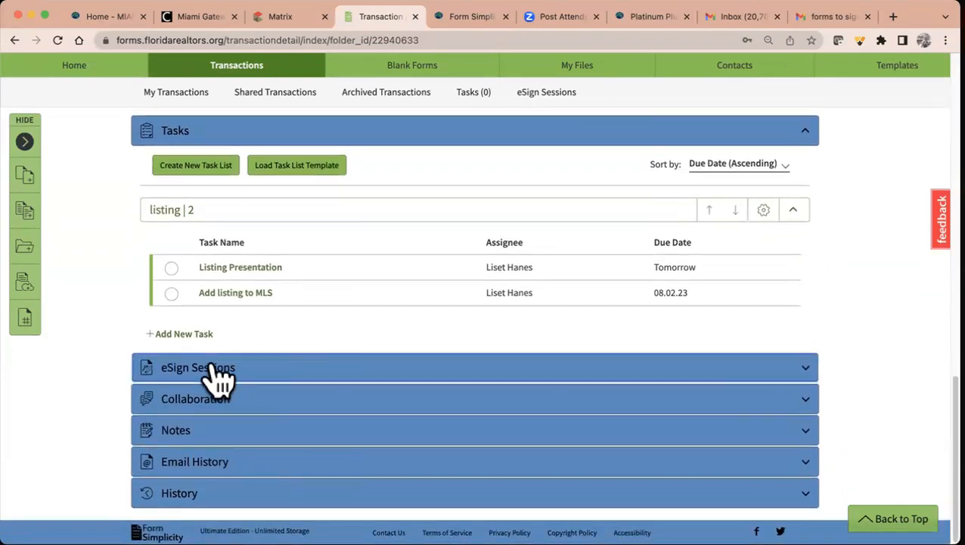
pyautogui.click(219, 368)
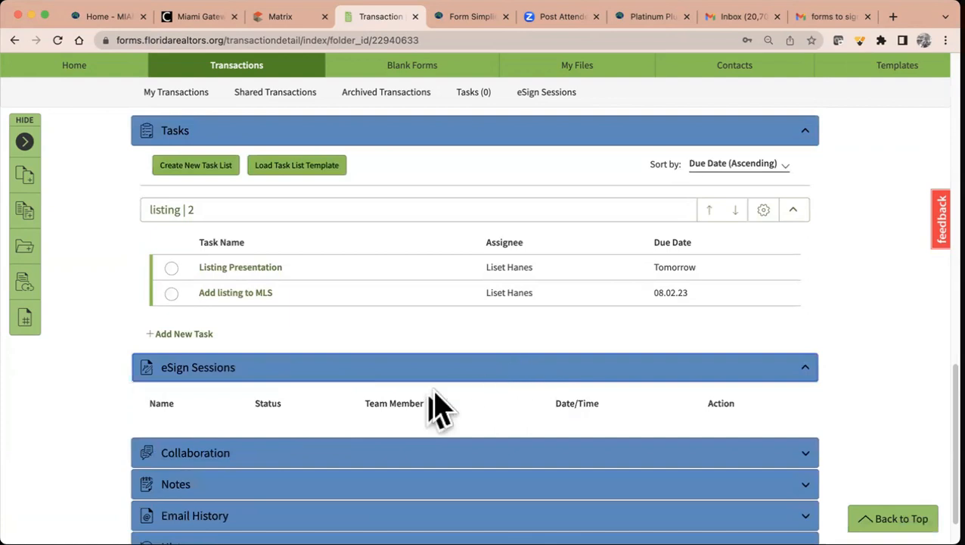
pyautogui.click(250, 454)
pyautogui.scroll(-3, 351, 398)
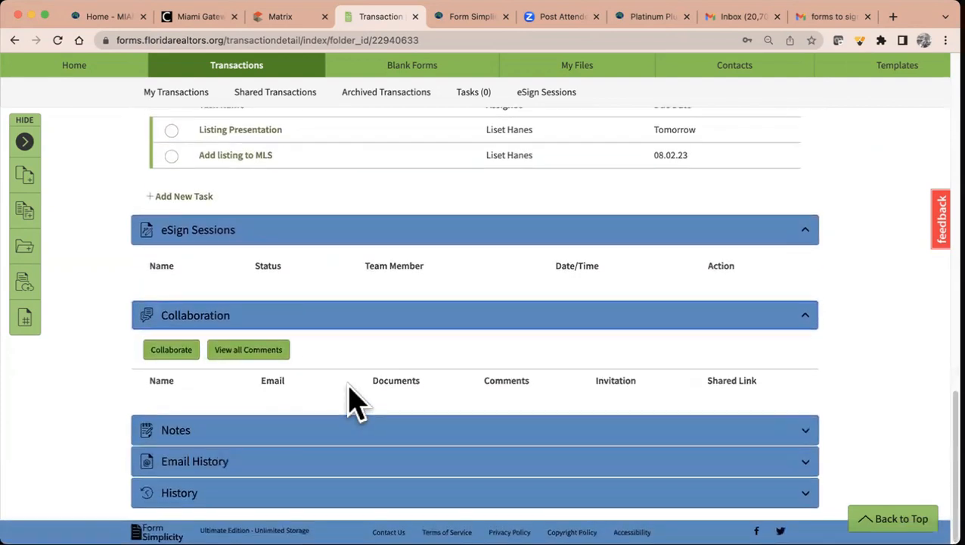
# - Start a collaboration invite to the colleague's email with subject 'transaction for new listing in City of Miami'
pyautogui.click(177, 351)
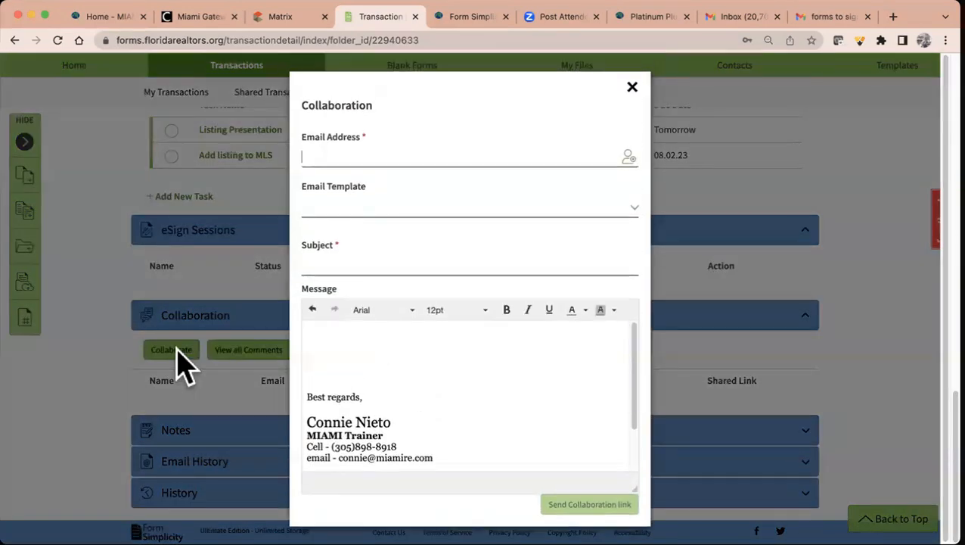
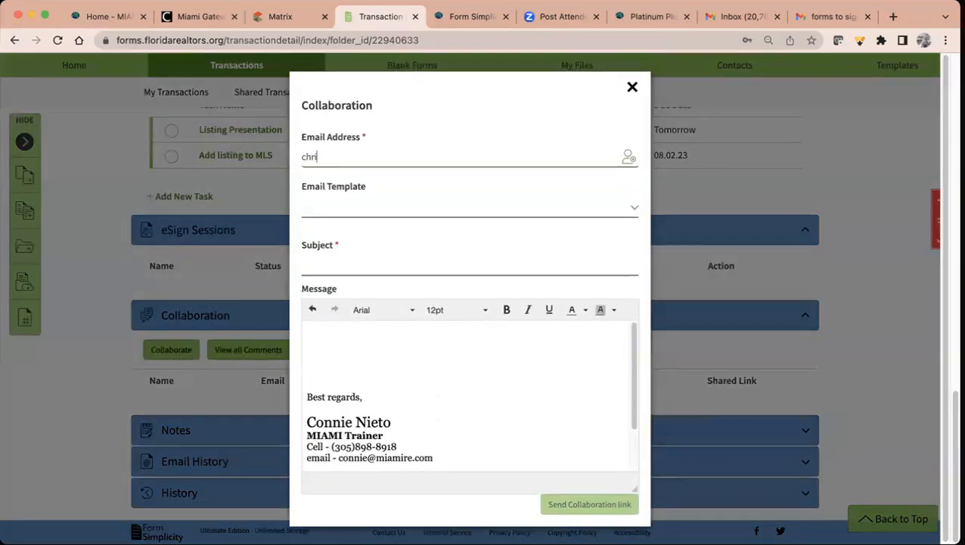
pyautogui.press('Return')
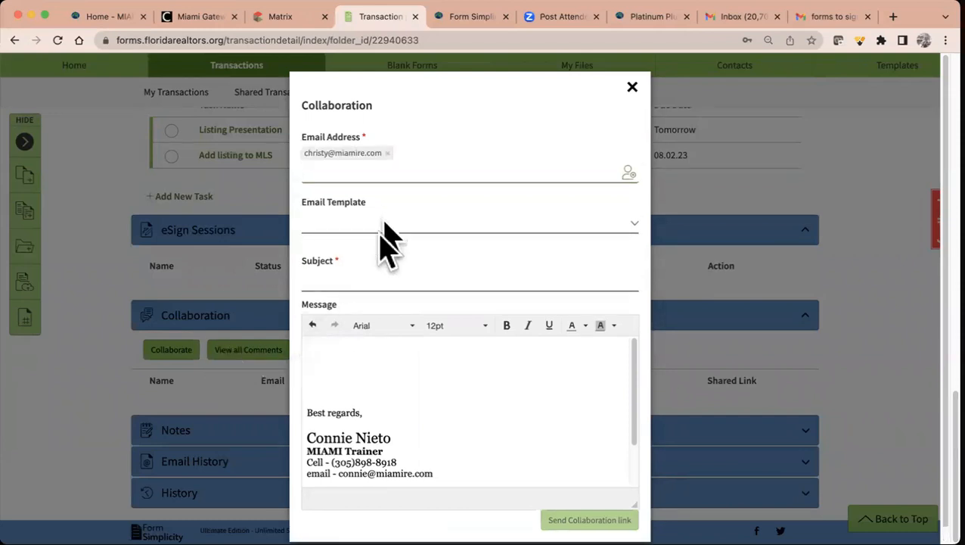
pyautogui.click(370, 274)
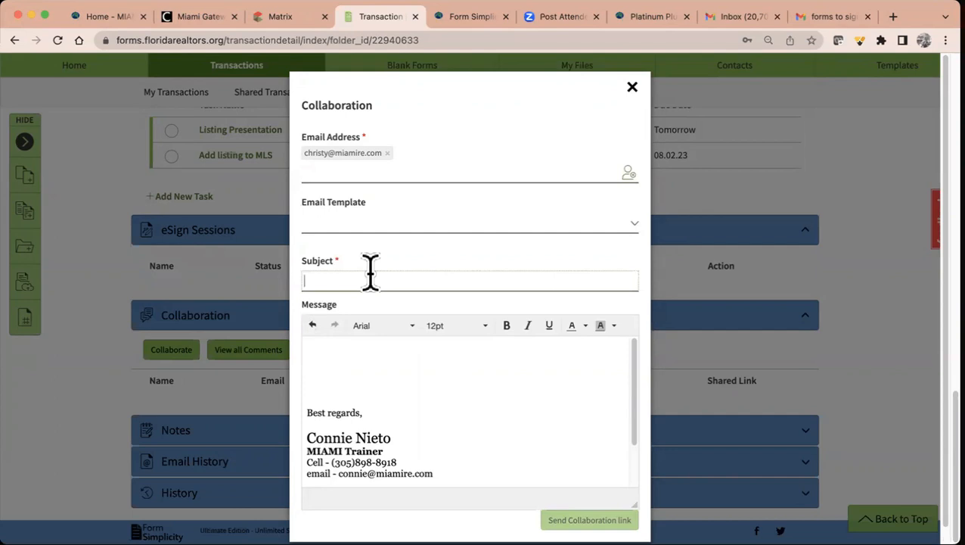
pyautogui.write('transaction for new listing in')
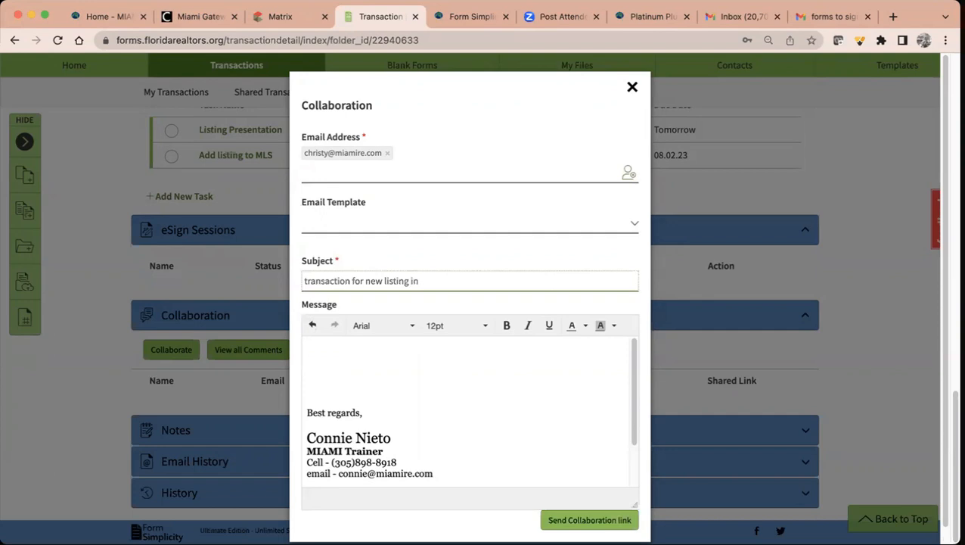
pyautogui.write('MIami')
# - Write a message greeting the colleague, 'This is the north grove transaction!', and send the invite
pyautogui.click(307, 346)
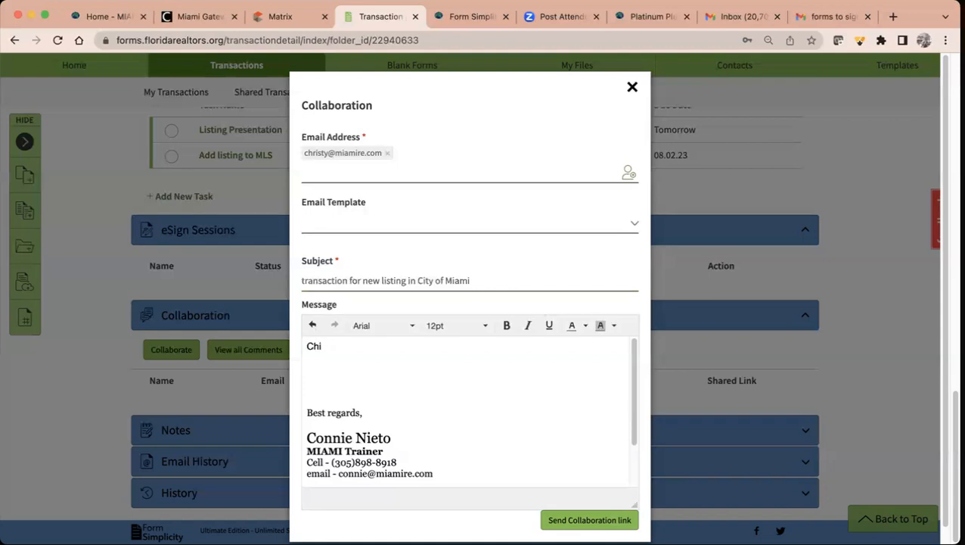
pyautogui.write('Christy,')
pyautogui.press('Return')
pyautogui.write('Th')
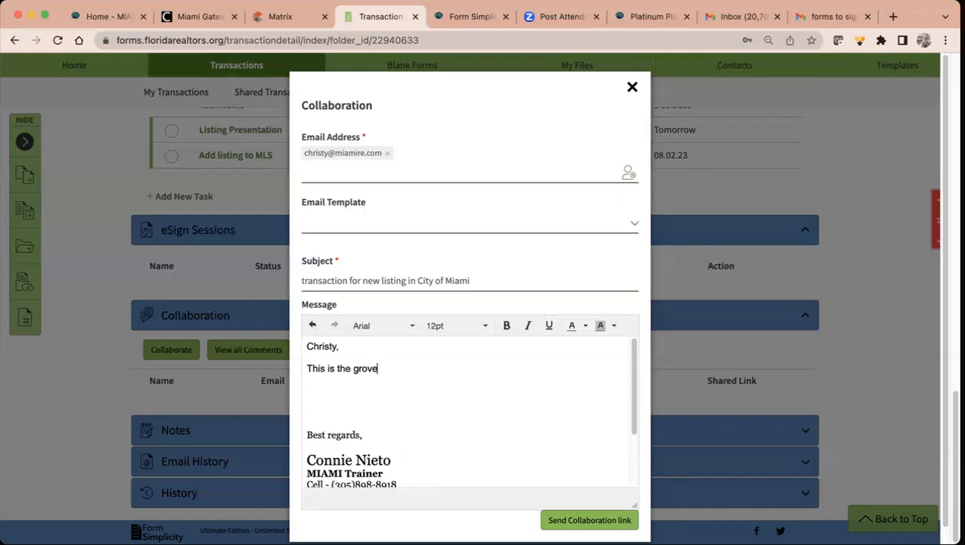
pyautogui.write('is is the north grove transaction!')
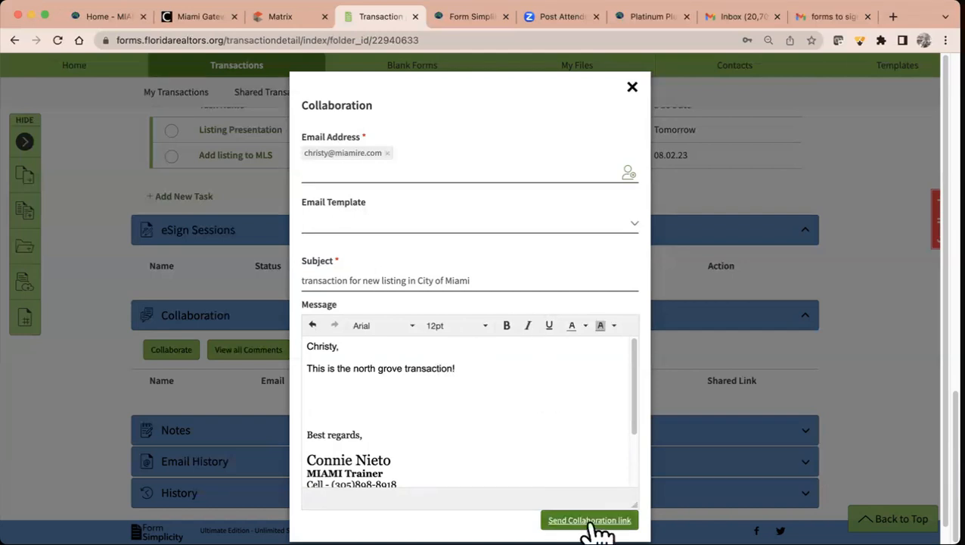
pyautogui.scroll(-2, 466, 401)
pyautogui.scroll(1, 467, 404)
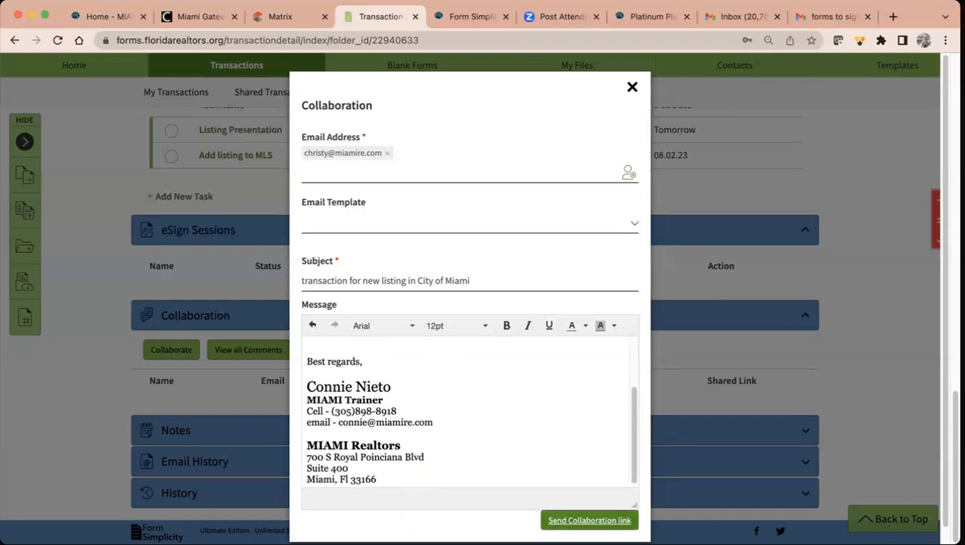
pyautogui.click(590, 520)
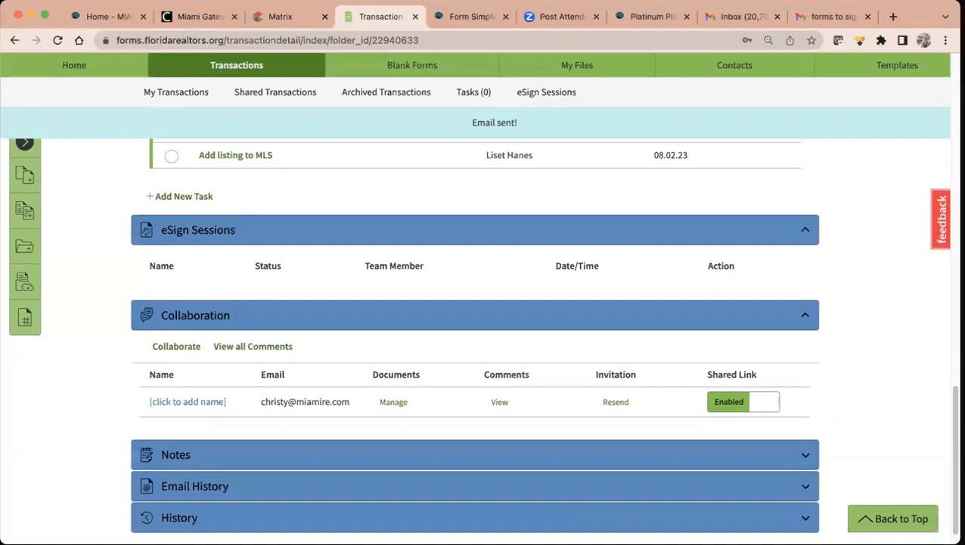
pyautogui.click(723, 403)
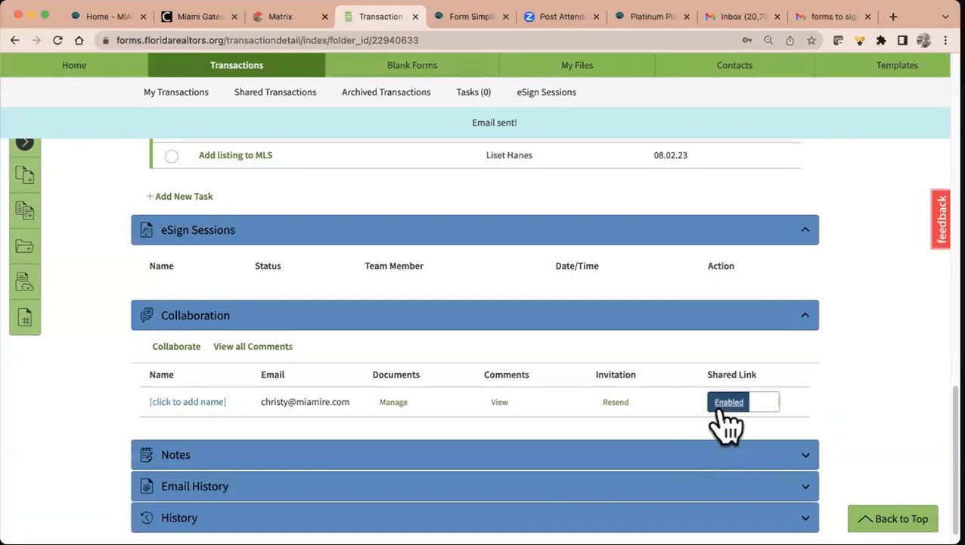
pyautogui.click(771, 409)
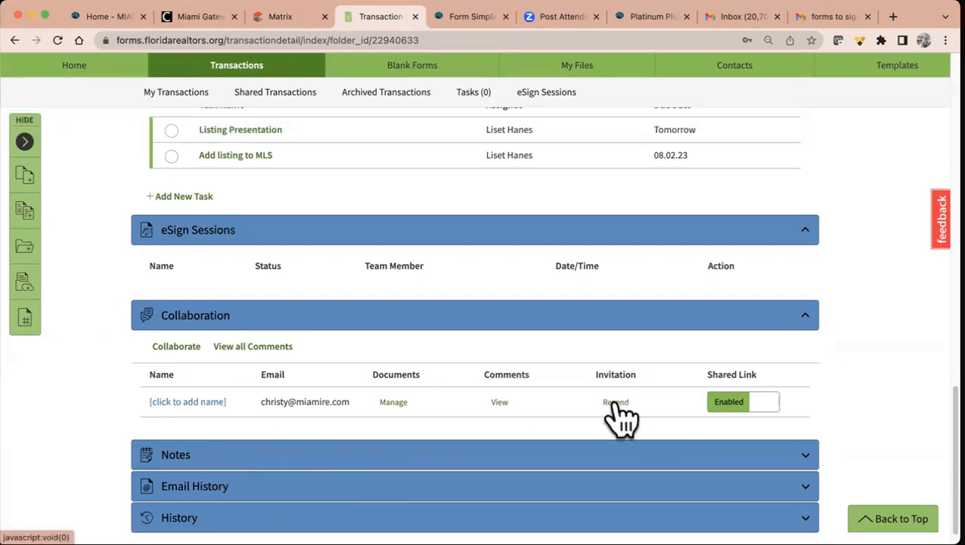
pyautogui.scroll(-1, 621, 416)
# - Add the note 'remind owner to obtain the floor plans or survey' to the transaction
pyautogui.click(577, 435)
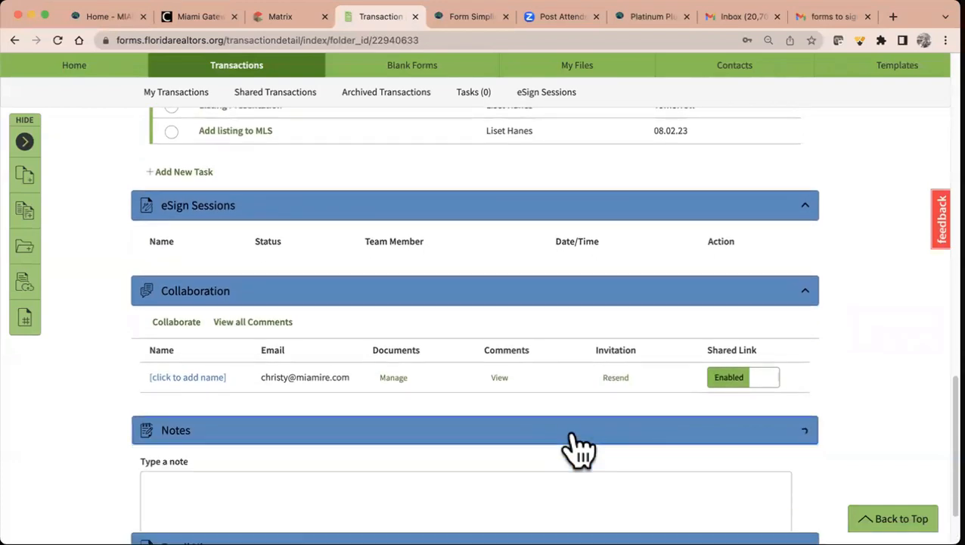
pyautogui.scroll(-2, 578, 450)
pyautogui.click(478, 365)
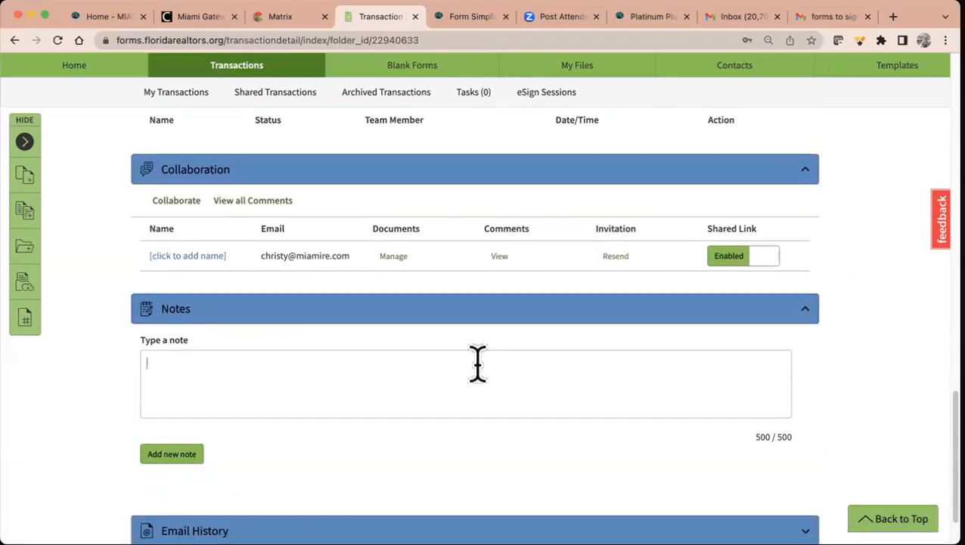
pyautogui.write('remind owner to obtain')
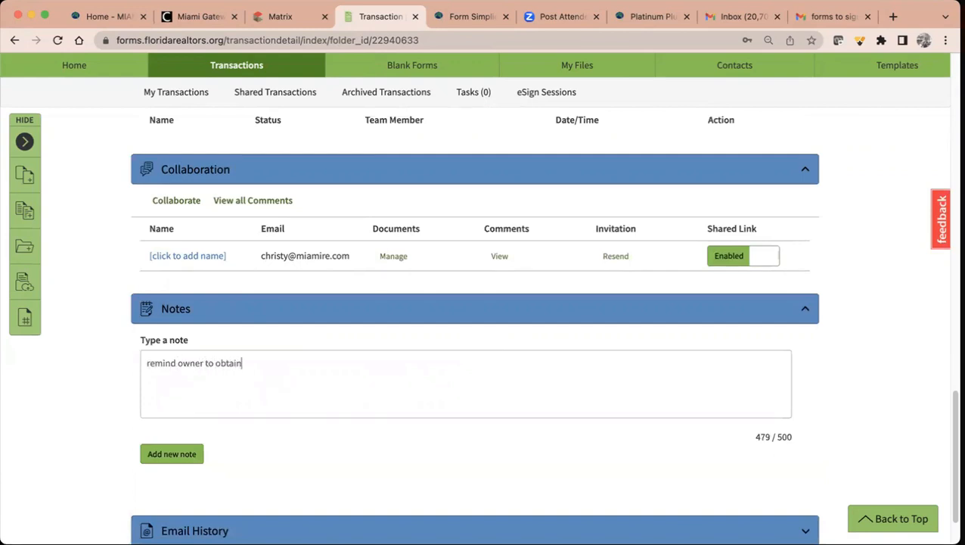
pyautogui.write(' the floor plans or survey')
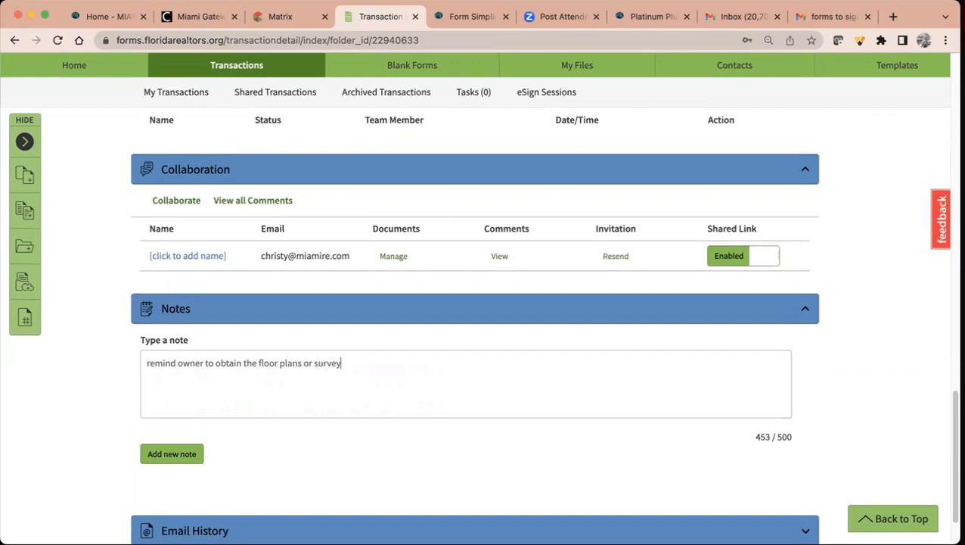
pyautogui.click(174, 455)
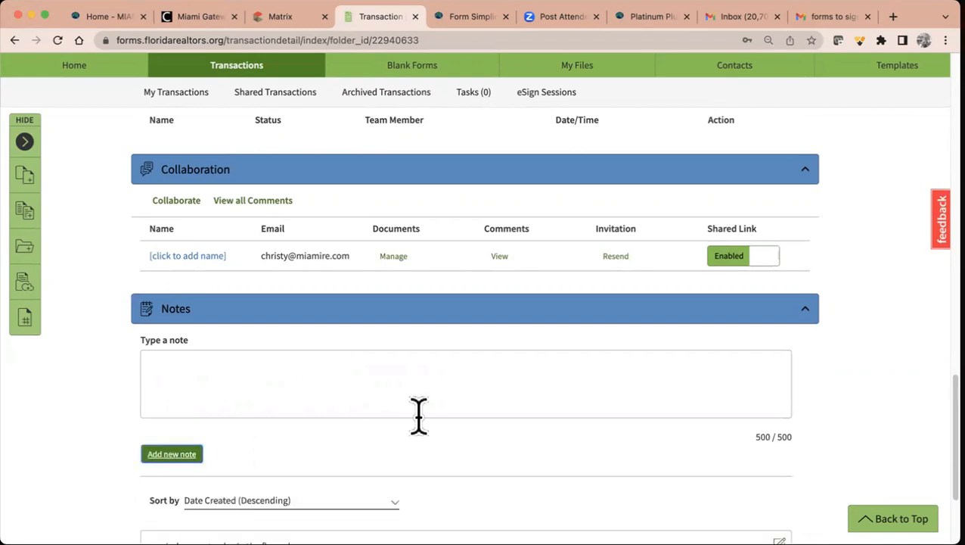
# - Expand the Email History section to review the sent email
pyautogui.scroll(-3, 295, 473)
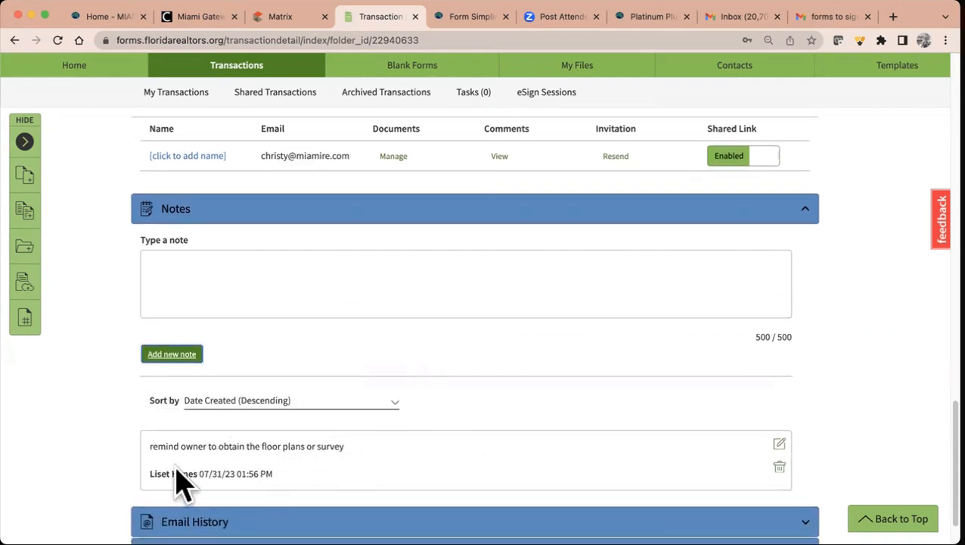
pyautogui.scroll(-2, 330, 478)
pyautogui.click(319, 469)
pyautogui.scroll(-1, 323, 471)
pyautogui.scroll(-2, 322, 471)
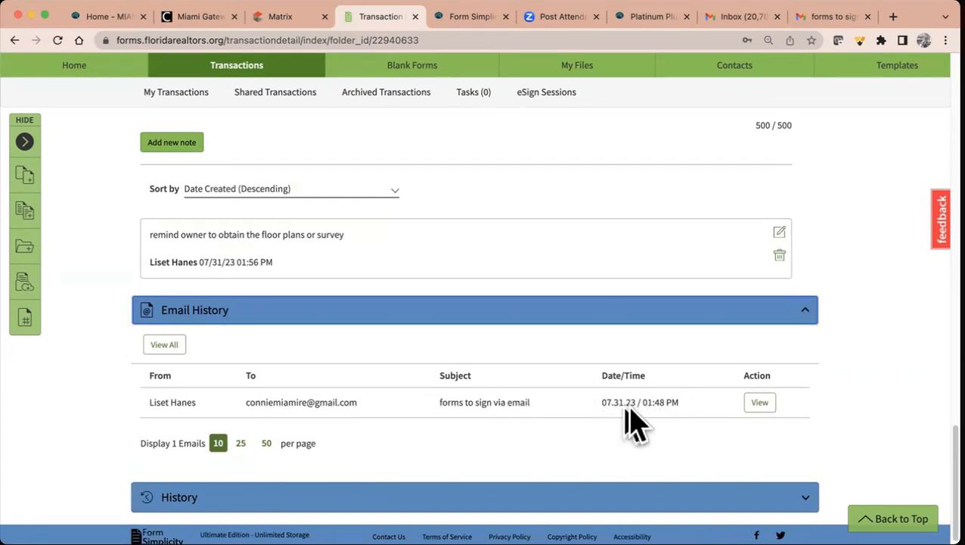
# - Expand the History log to show the nine actions from transaction creation to the new note
pyautogui.scroll(-1, 311, 496)
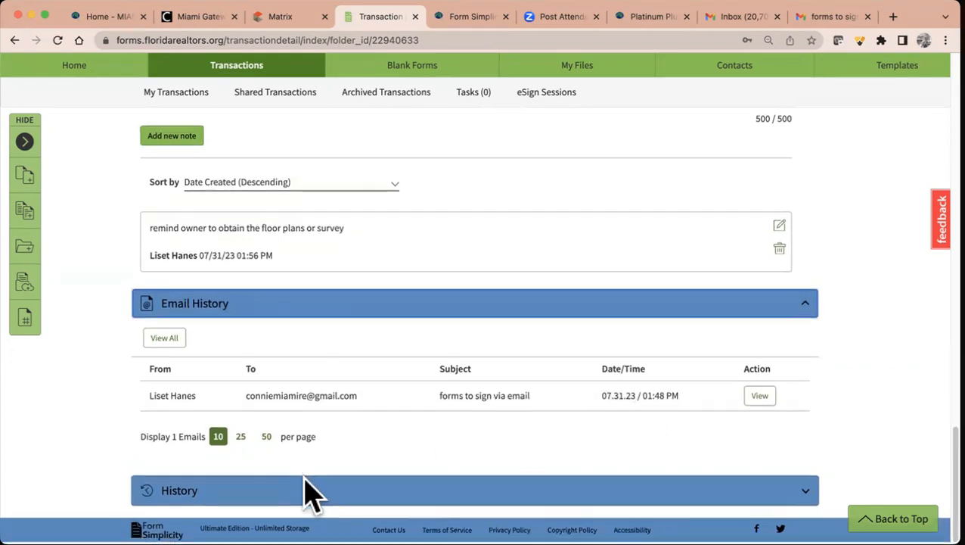
pyautogui.click(310, 490)
pyautogui.scroll(-5, 310, 454)
pyautogui.scroll(-2, 290, 506)
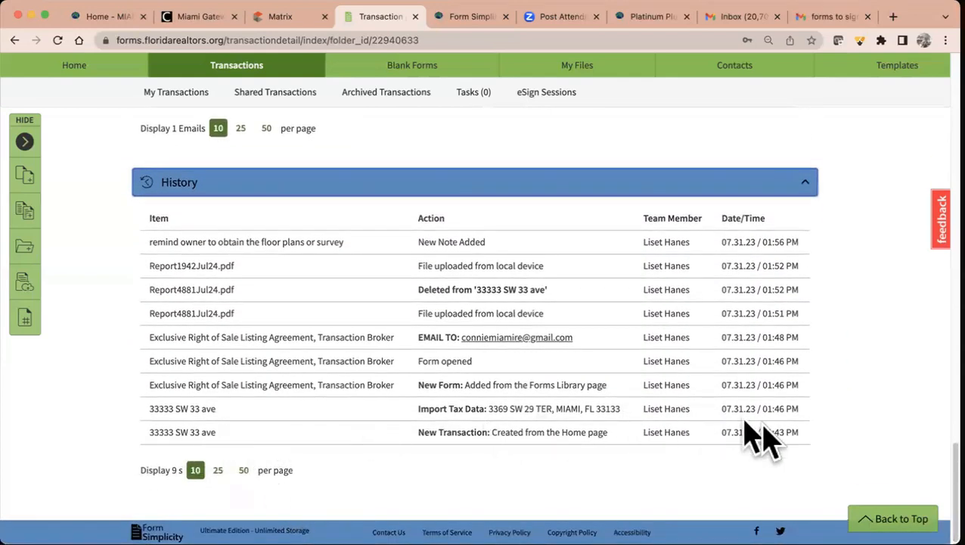
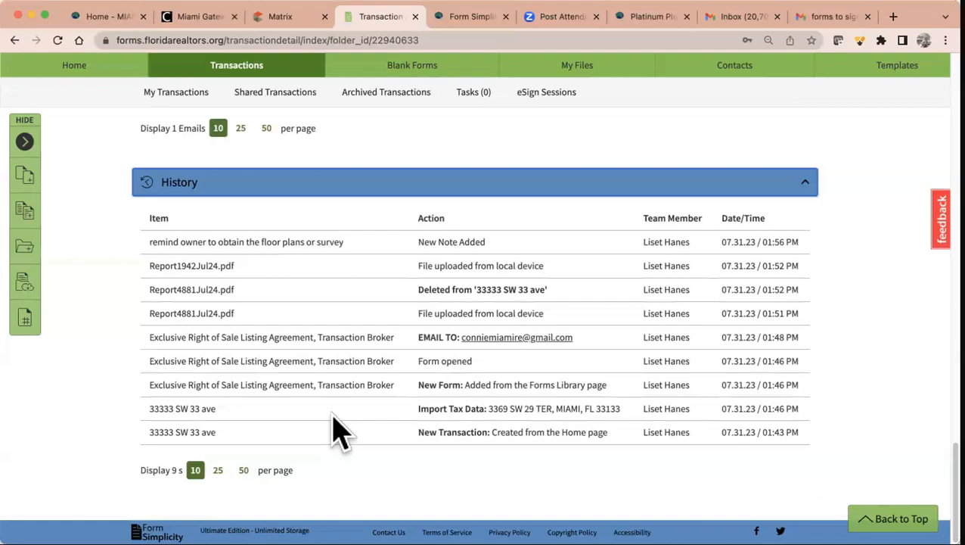
# - Check both the Exclusive Right of Sale listing agreement and Report1942Jul24.pdf with the select-all box
pyautogui.scroll(15, 339, 431)
pyautogui.scroll(10, 339, 431)
pyautogui.scroll(-3, 339, 431)
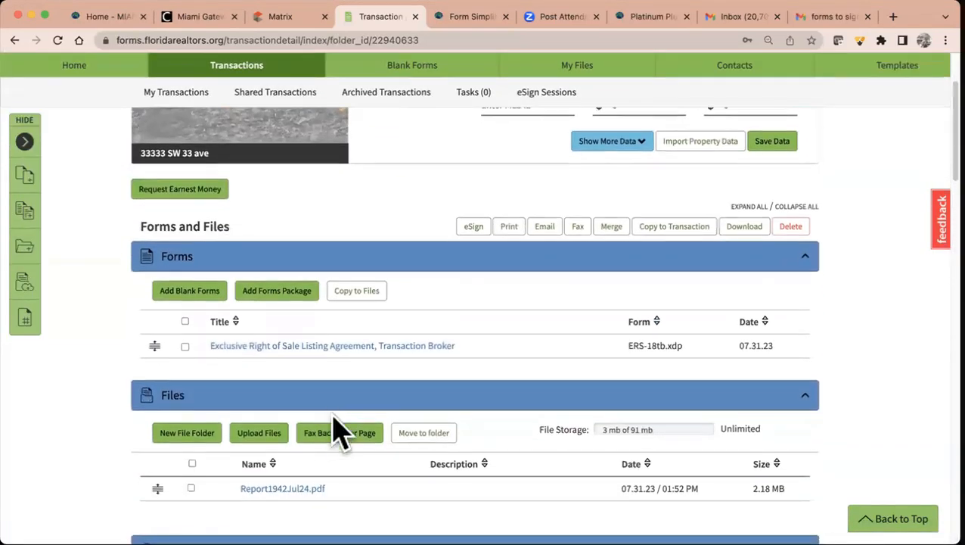
pyautogui.click(184, 321)
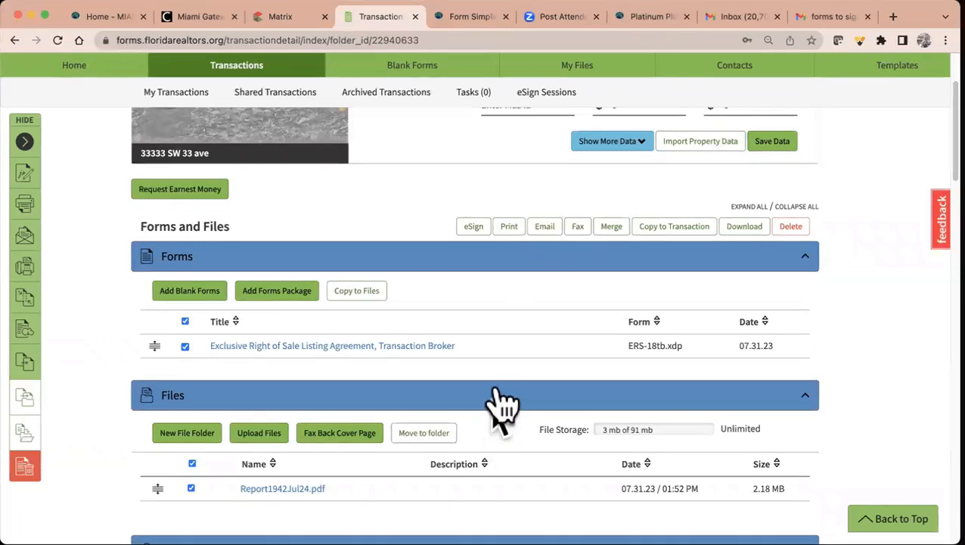
pyautogui.click(830, 23)
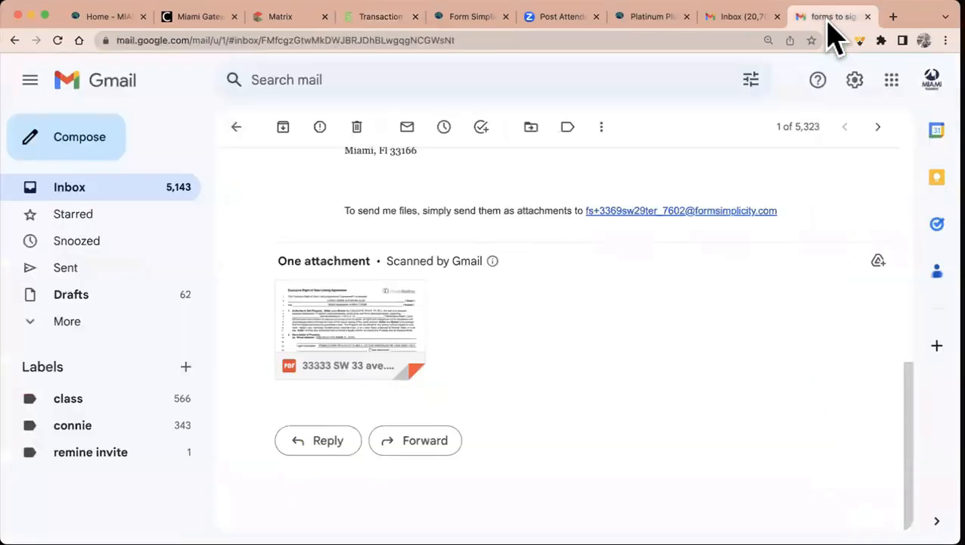
pyautogui.scroll(3, 605, 352)
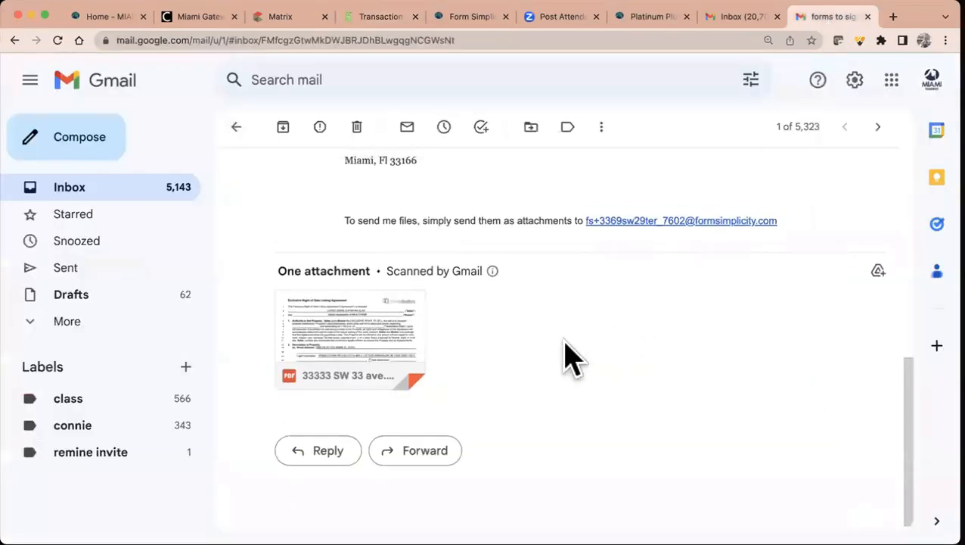
pyautogui.click(149, 195)
pyautogui.scroll(-5, 608, 345)
pyautogui.scroll(10, 609, 346)
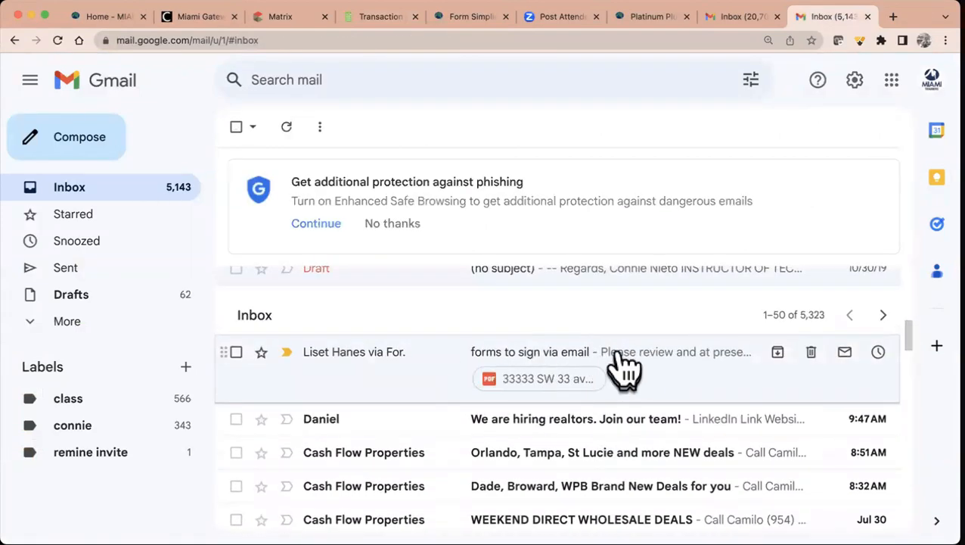
pyautogui.click(352, 366)
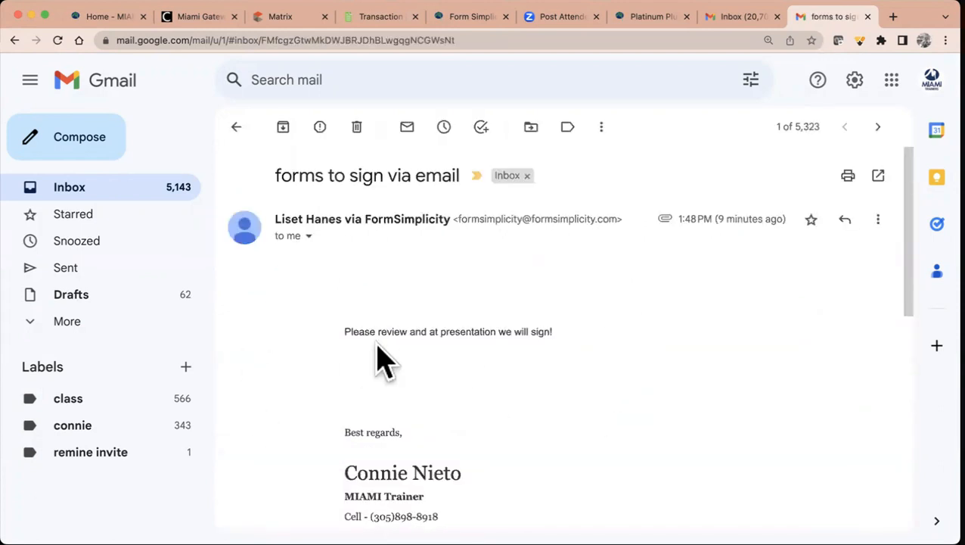
pyautogui.scroll(-5, 376, 345)
pyautogui.scroll(-4, 384, 345)
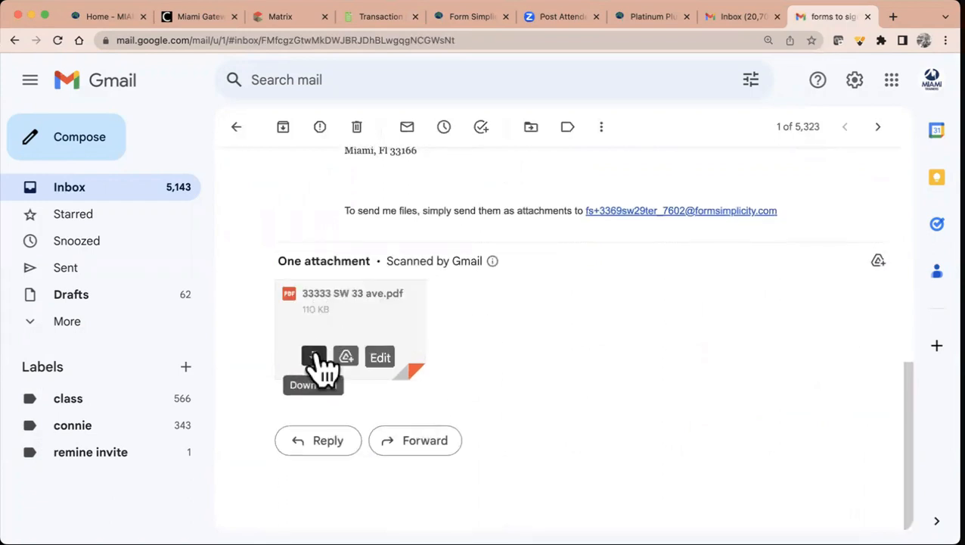
pyautogui.click(315, 352)
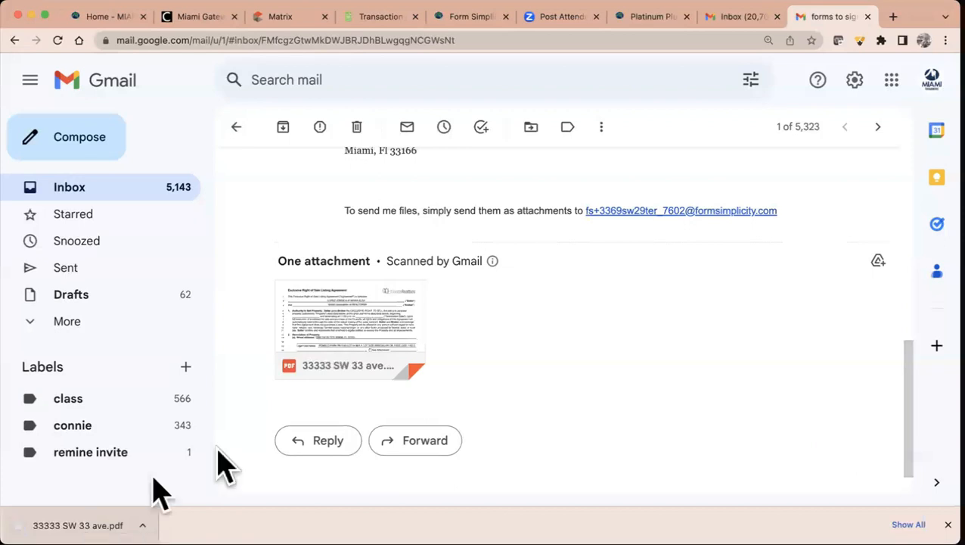
# - Copy the transaction's email address
pyautogui.moveTo(797, 212); pyautogui.dragTo(584, 217)
pyautogui.press('super+c')
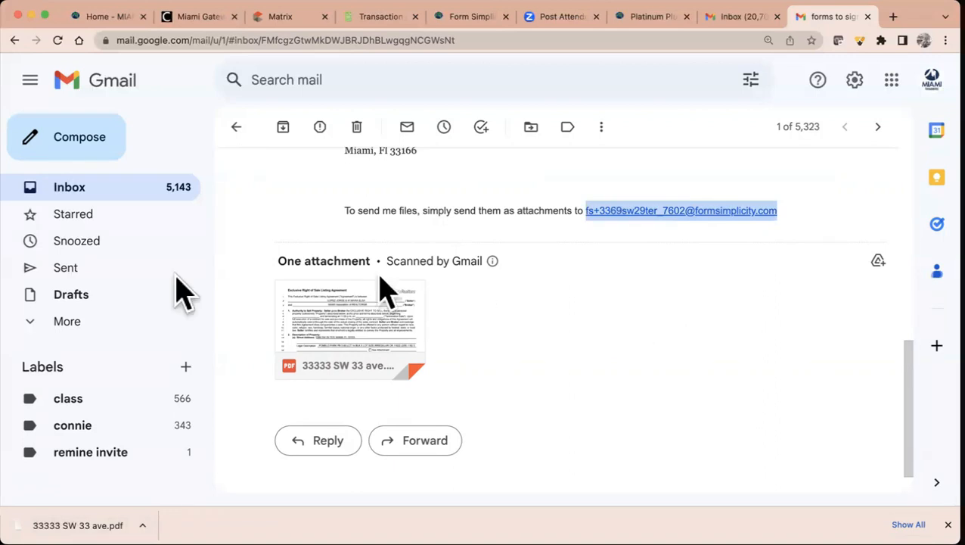
pyautogui.moveTo(352, 312)
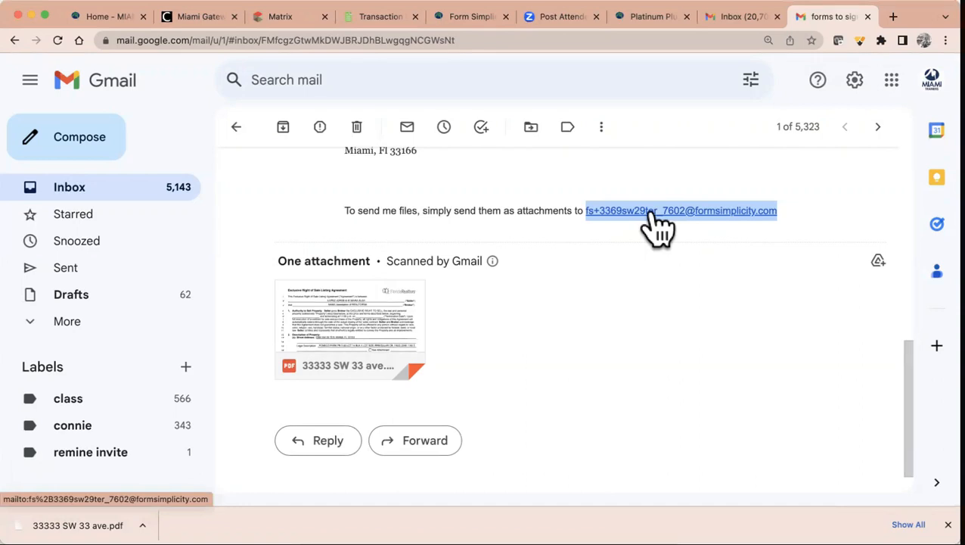
pyautogui.click(371, 19)
pyautogui.scroll(5, 408, 216)
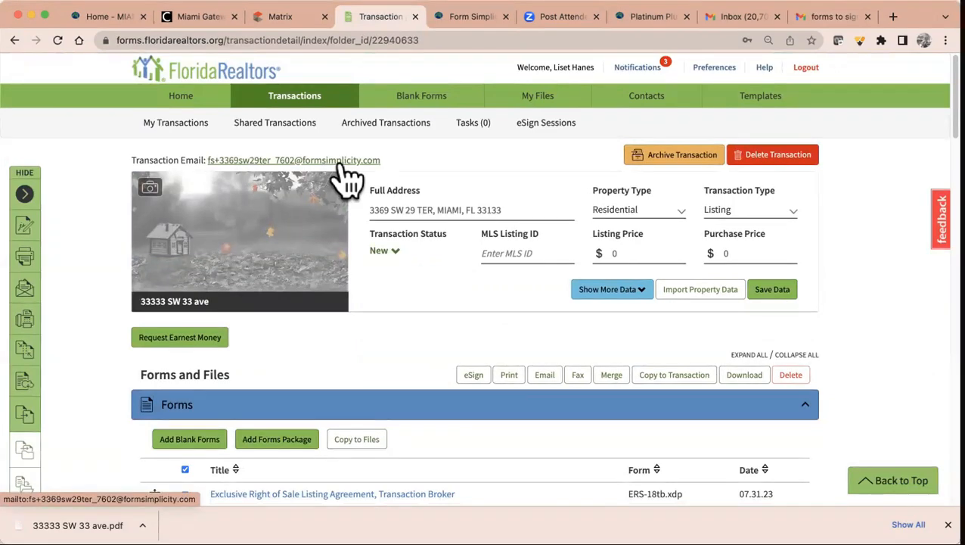
# - Forward the email with its attachment to the transaction's email address
pyautogui.click(823, 17)
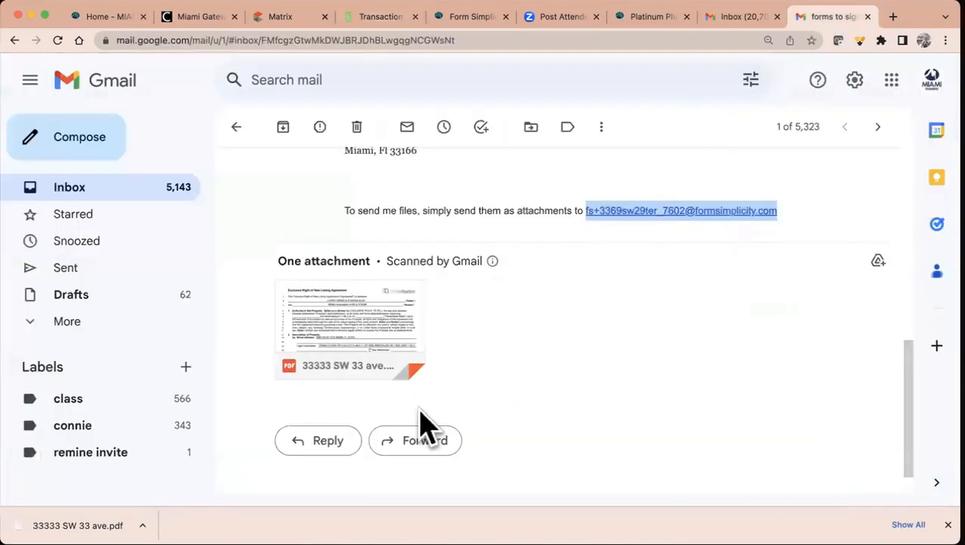
pyautogui.click(415, 442)
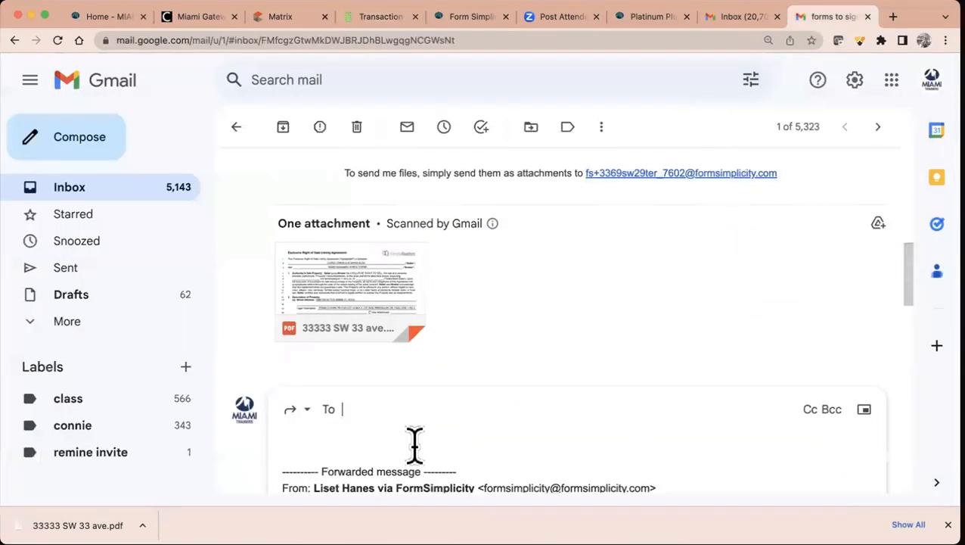
pyautogui.press('super+v')
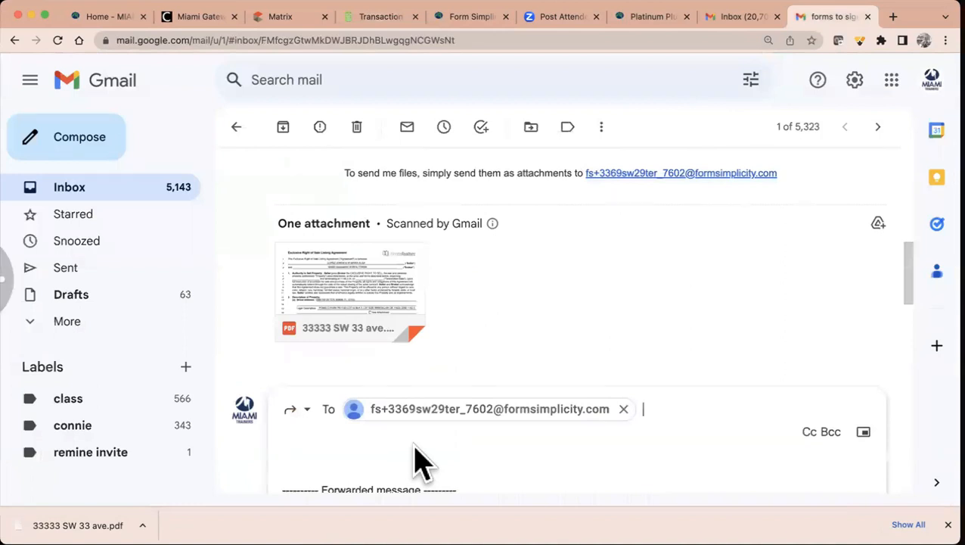
pyautogui.scroll(-2, 415, 445)
pyautogui.click(316, 456)
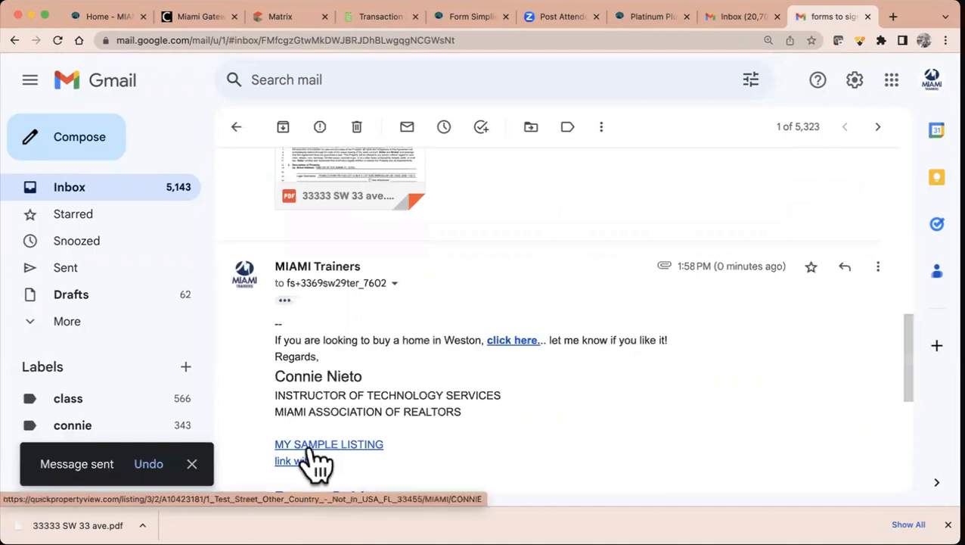
# - Reload the transaction page and expand History to review its logged actions
pyautogui.click(387, 18)
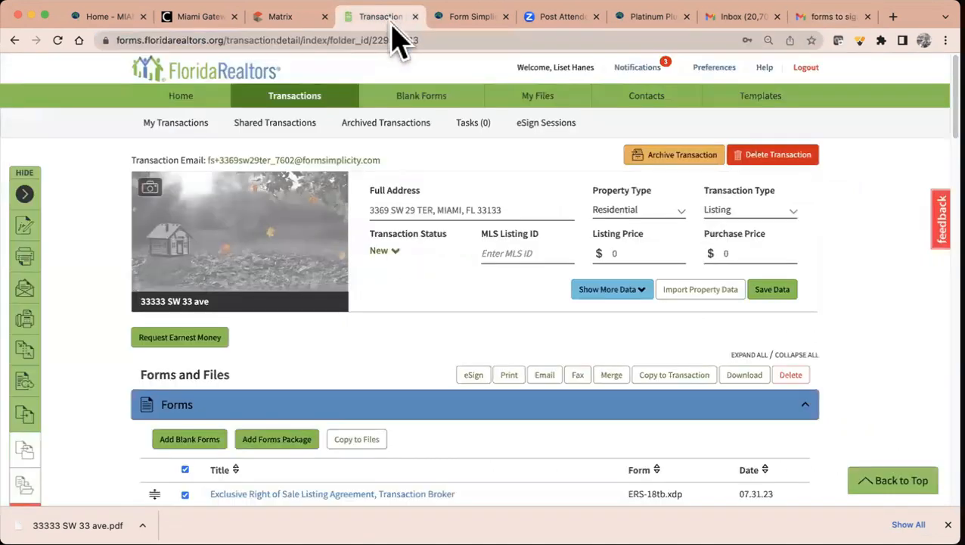
pyautogui.click(58, 41)
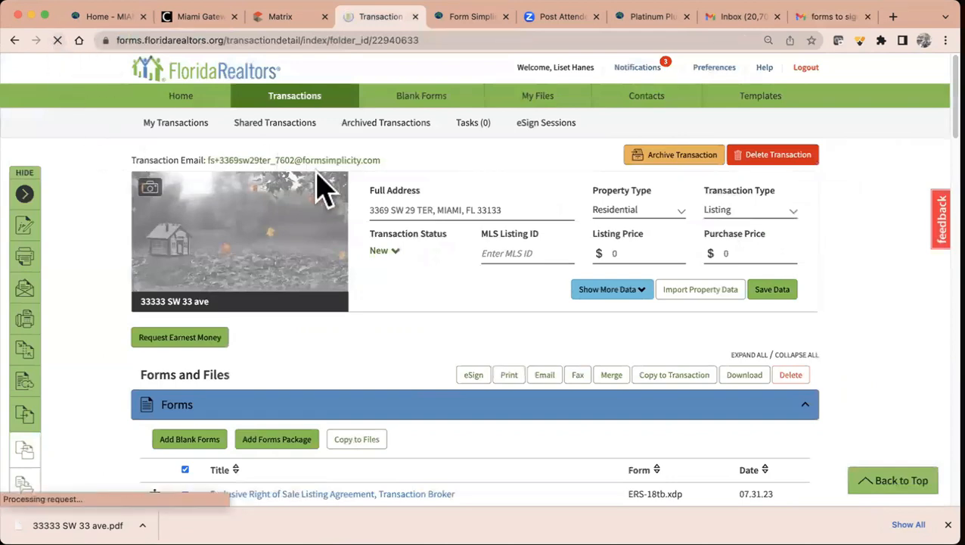
pyautogui.scroll(-5, 509, 319)
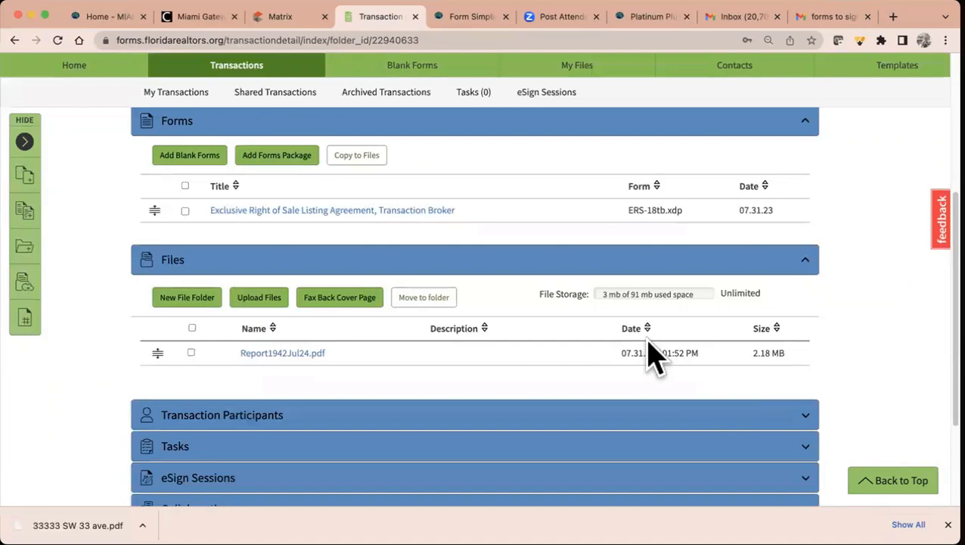
pyautogui.scroll(-3, 651, 352)
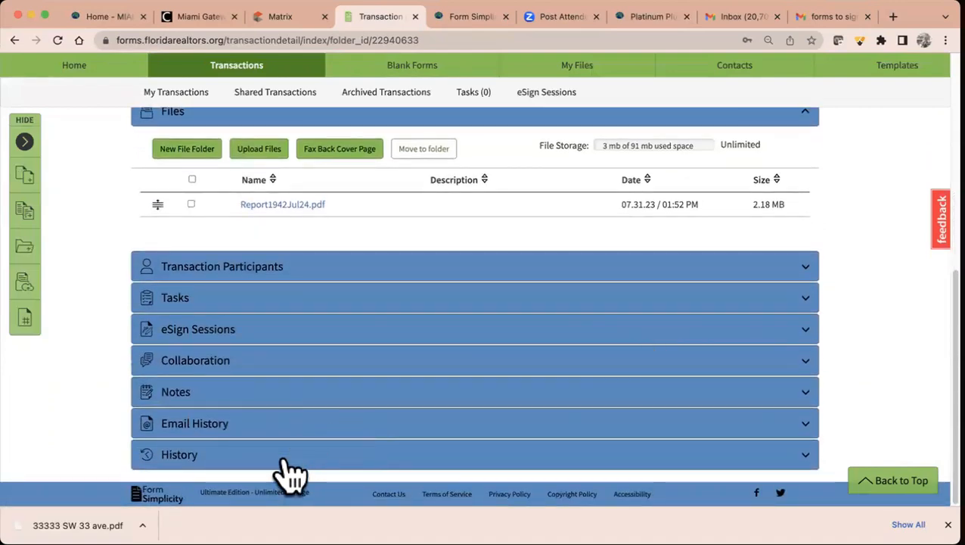
pyautogui.click(288, 458)
pyautogui.scroll(-2, 448, 450)
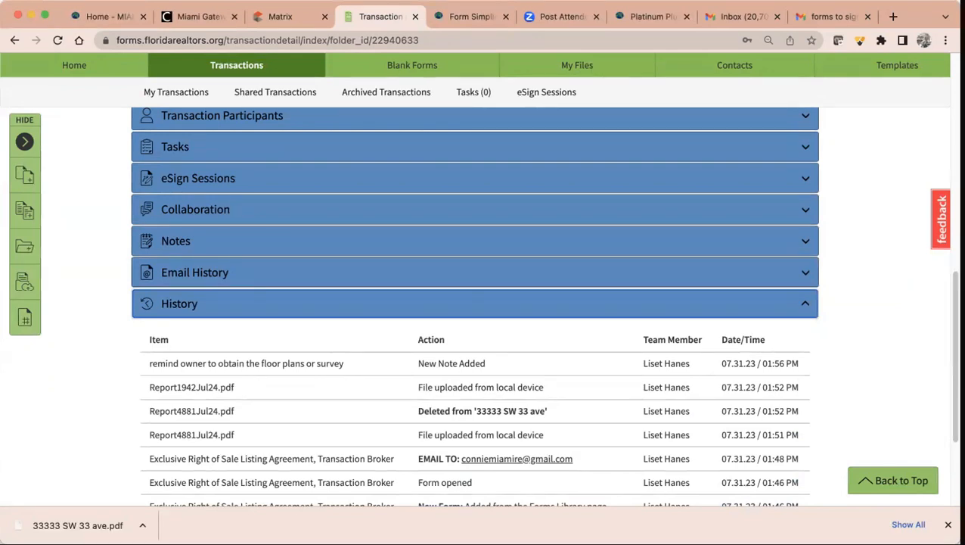
pyautogui.scroll(10, 507, 350)
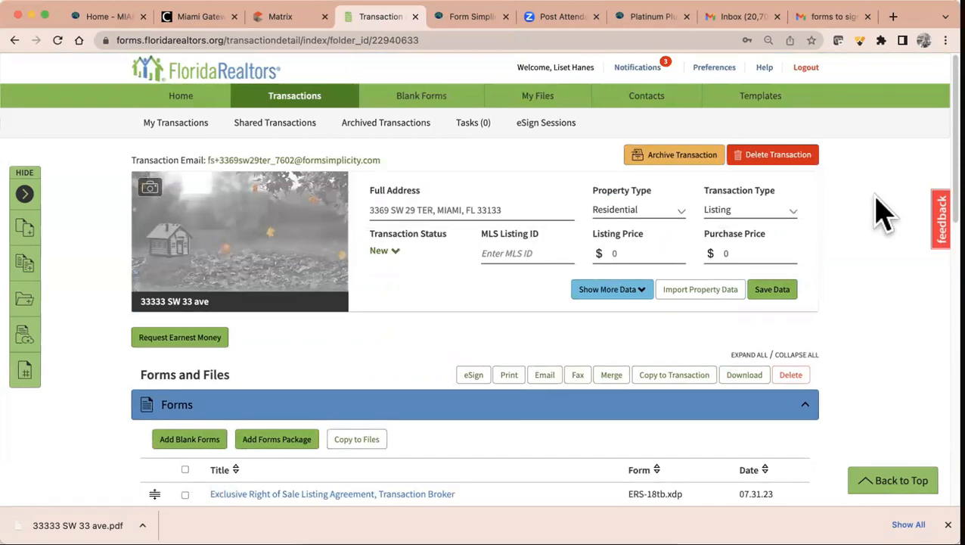
pyautogui.scroll(-5, 544, 295)
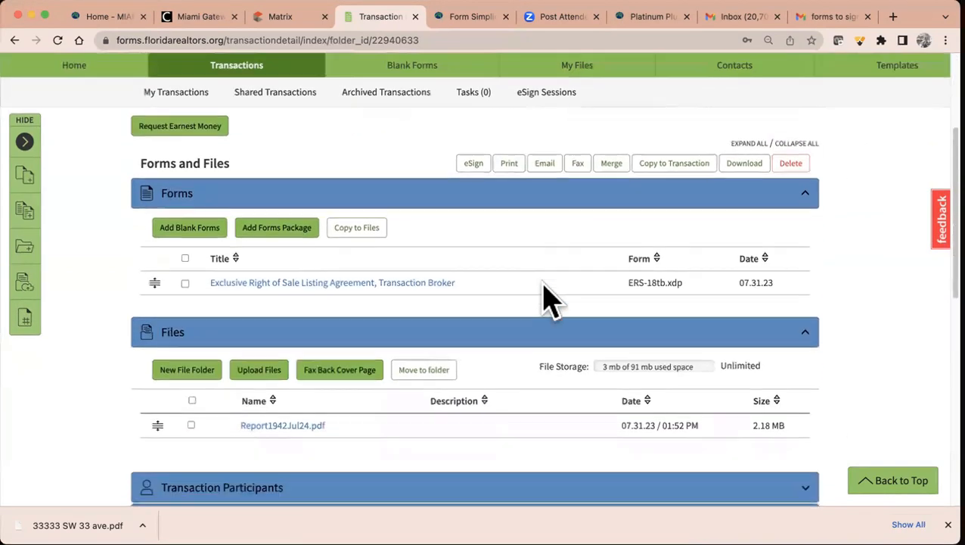
pyautogui.click(257, 361)
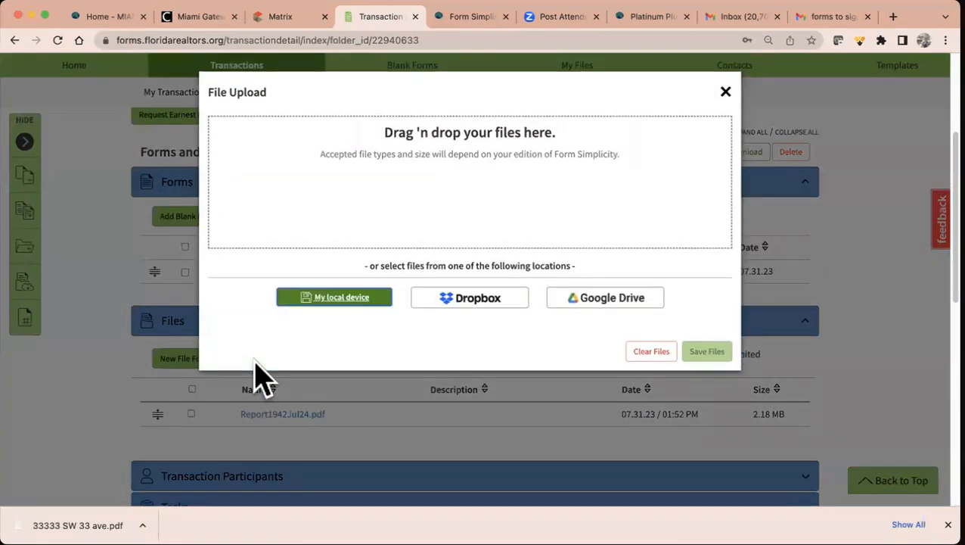
pyautogui.click(726, 92)
pyautogui.scroll(-10, 575, 356)
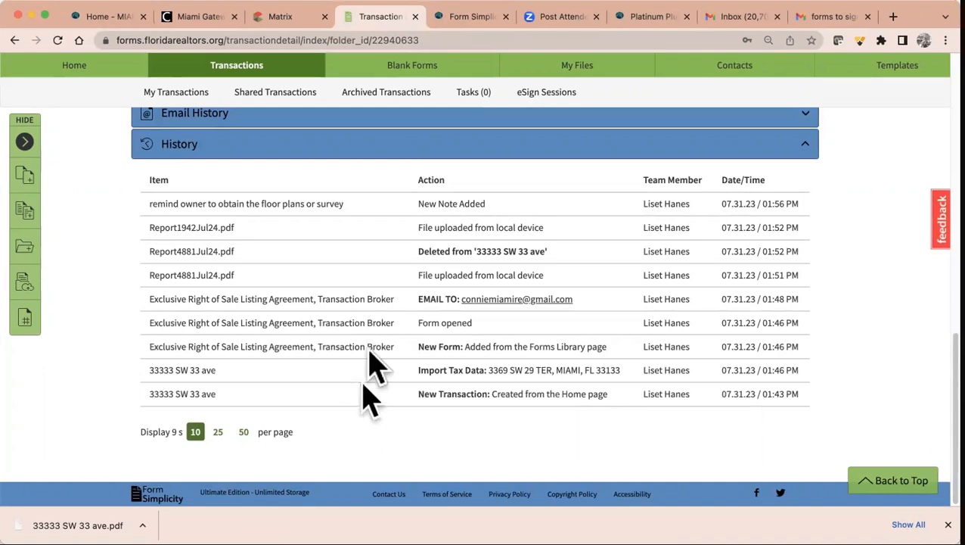
pyautogui.scroll(10, 405, 212)
pyautogui.scroll(2, 405, 211)
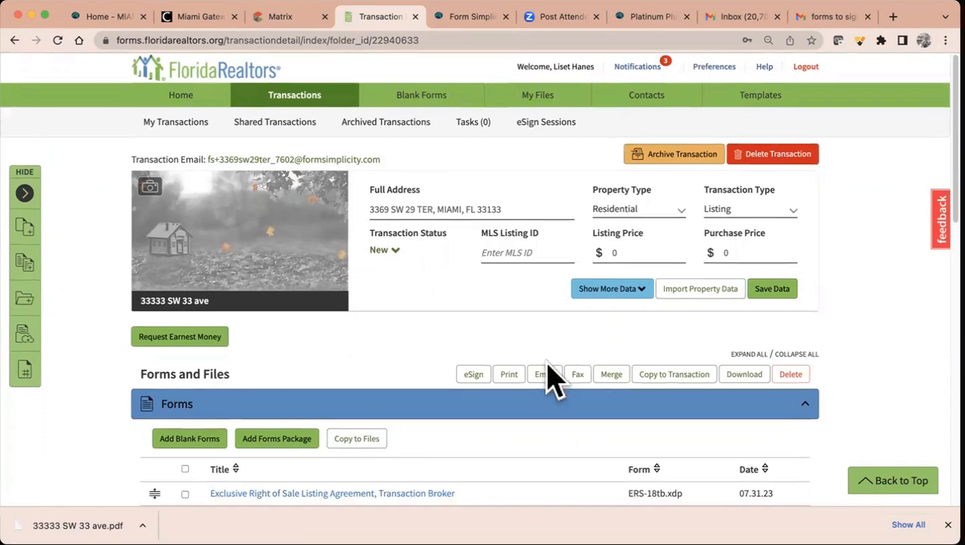
# - Reload to receive 33333 SW 33 ave.pdf, check it in Files, then go Home
pyautogui.scroll(-3, 552, 382)
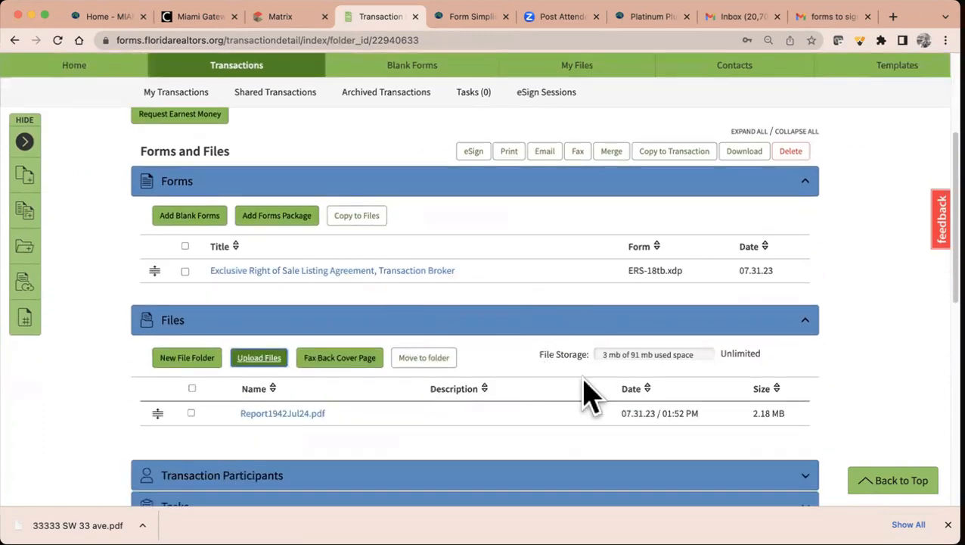
pyautogui.scroll(-1, 587, 399)
pyautogui.click(58, 40)
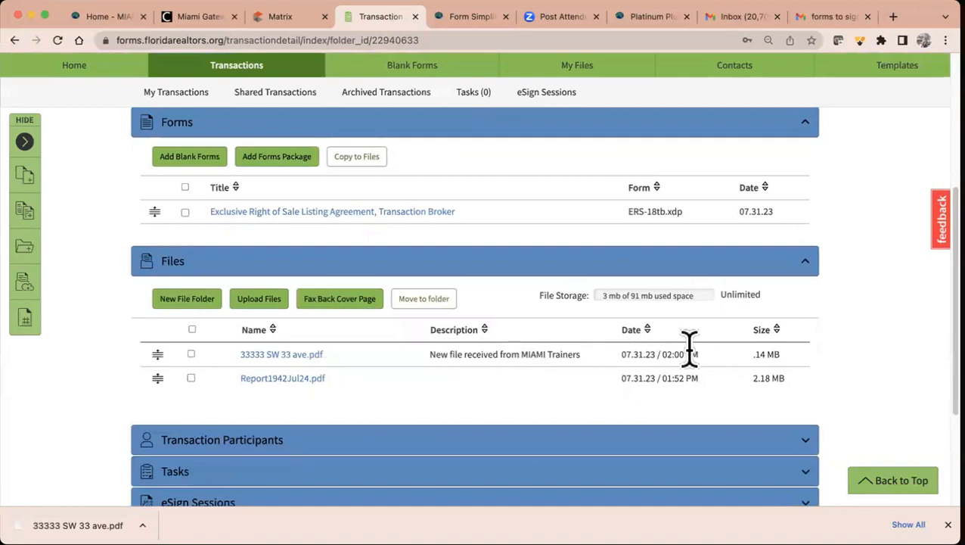
pyautogui.click(191, 355)
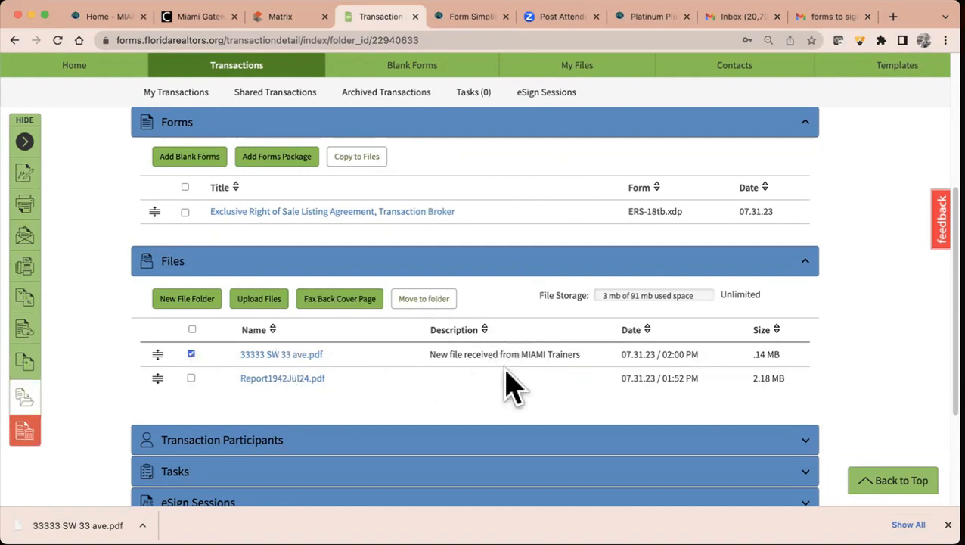
pyautogui.scroll(3, 513, 388)
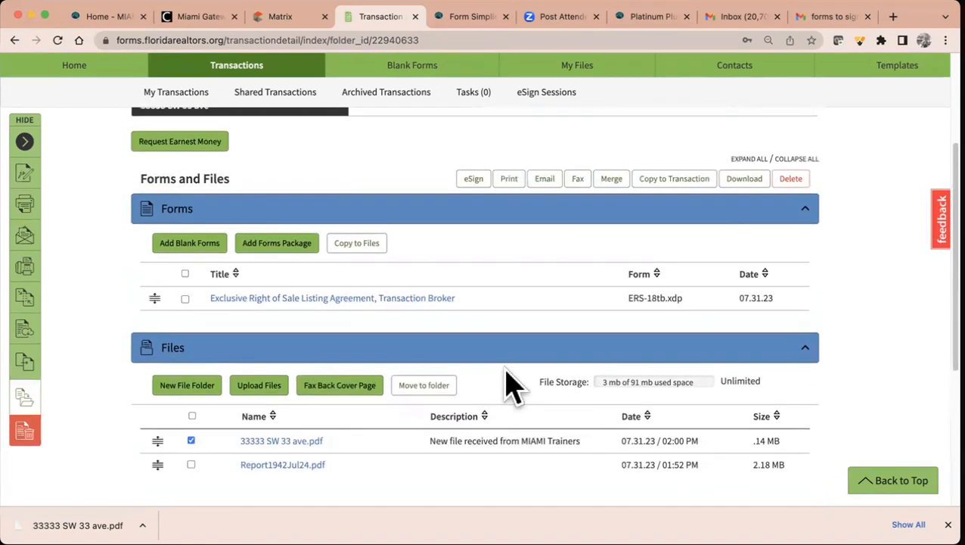
pyautogui.scroll(4, 507, 383)
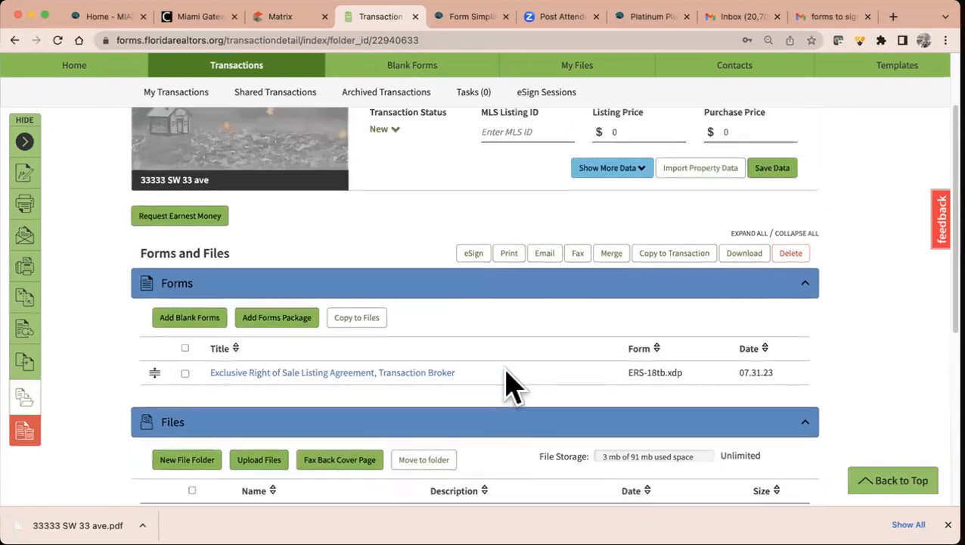
pyautogui.click(74, 66)
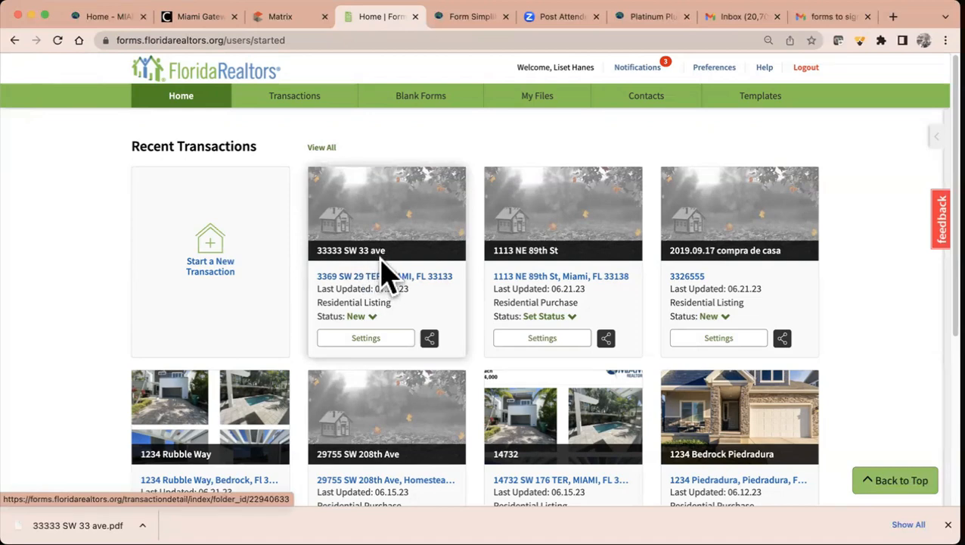
# - In Matrix MLS, open the SEARCH > RE1/RE2 Single Family/Condo criteria form
pyautogui.click(295, 25)
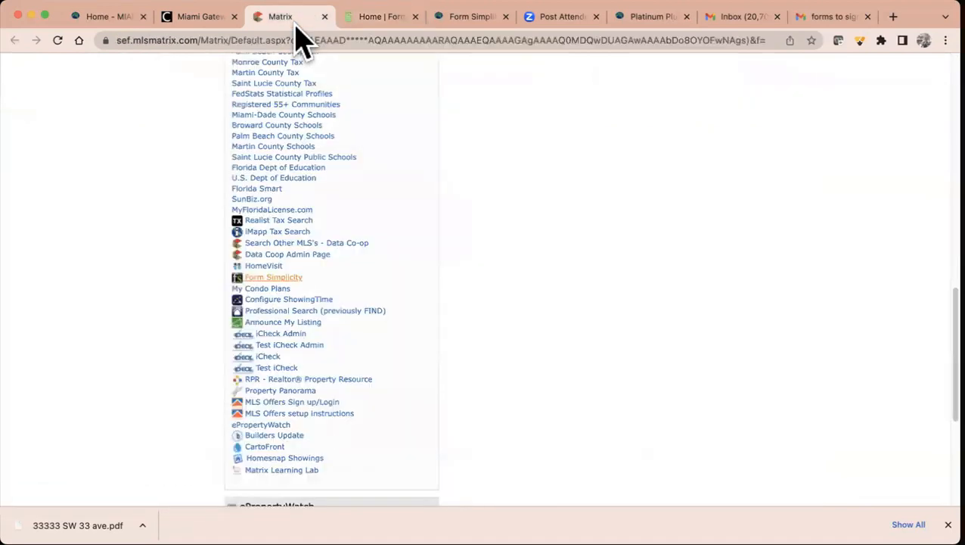
pyautogui.scroll(15, 392, 211)
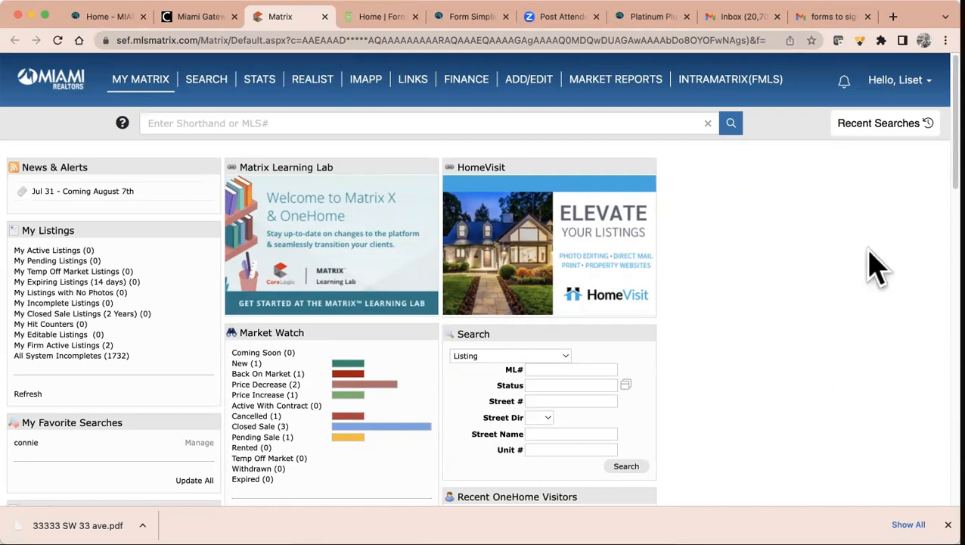
pyautogui.moveTo(212, 80)
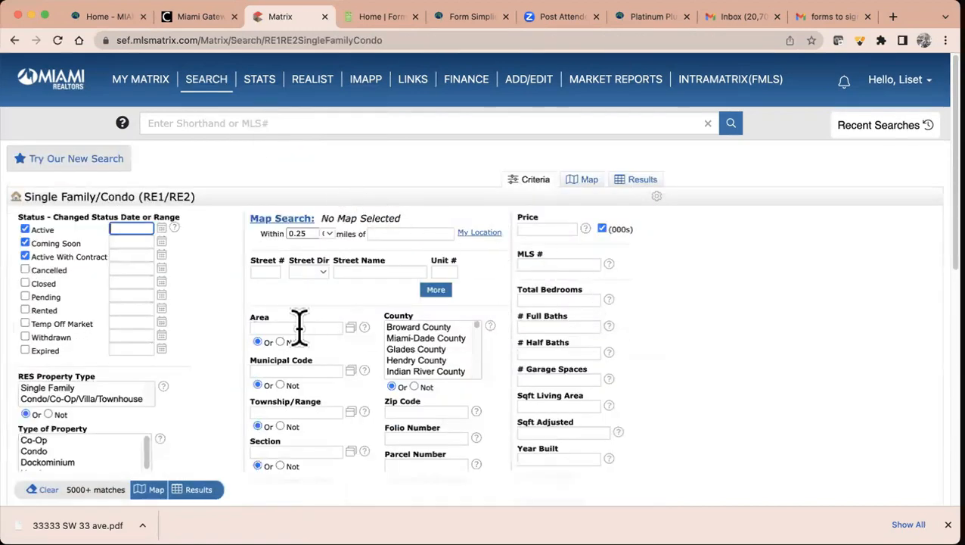
# - Search Single Family/Condo listings in zip code 33139
pyautogui.scroll(-1, 295, 413)
pyautogui.click(427, 368)
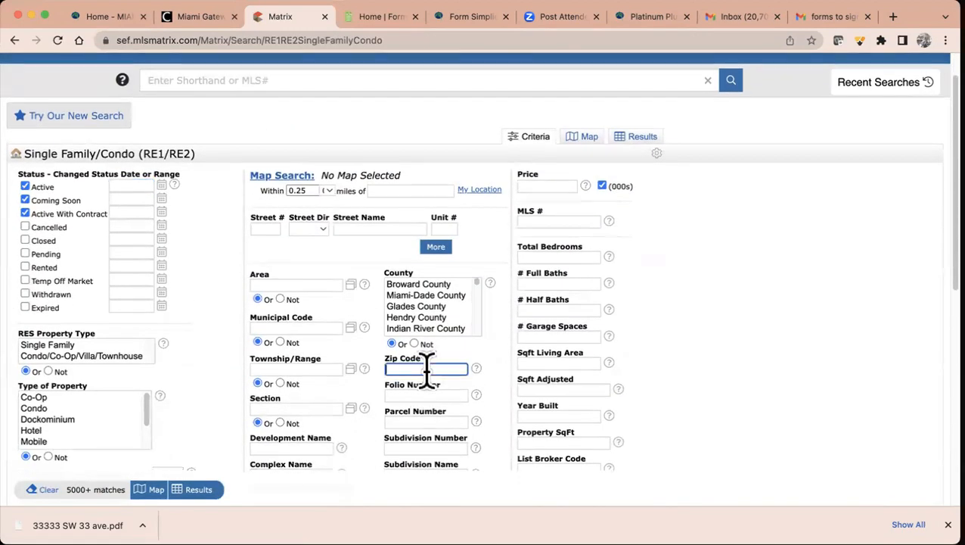
pyautogui.write('33139')
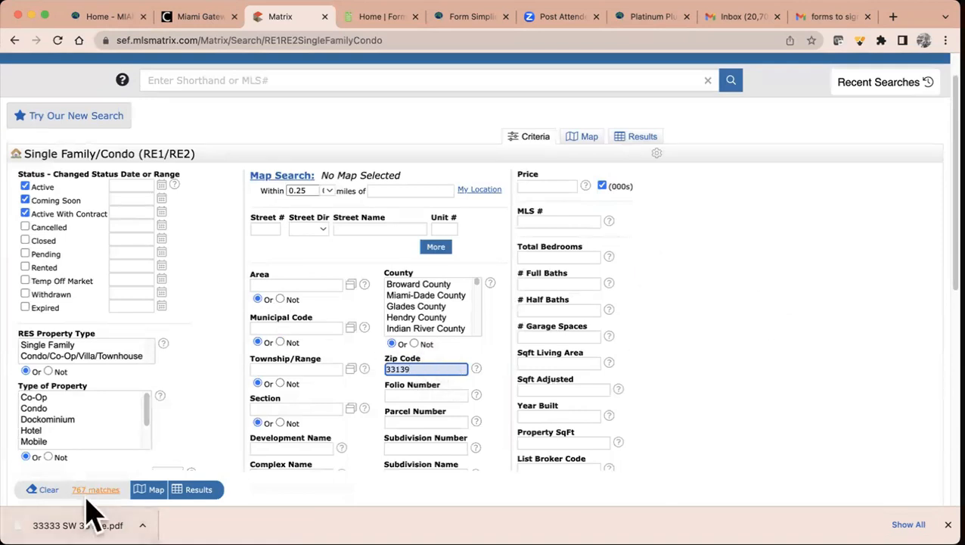
pyautogui.click(948, 525)
pyautogui.click(198, 528)
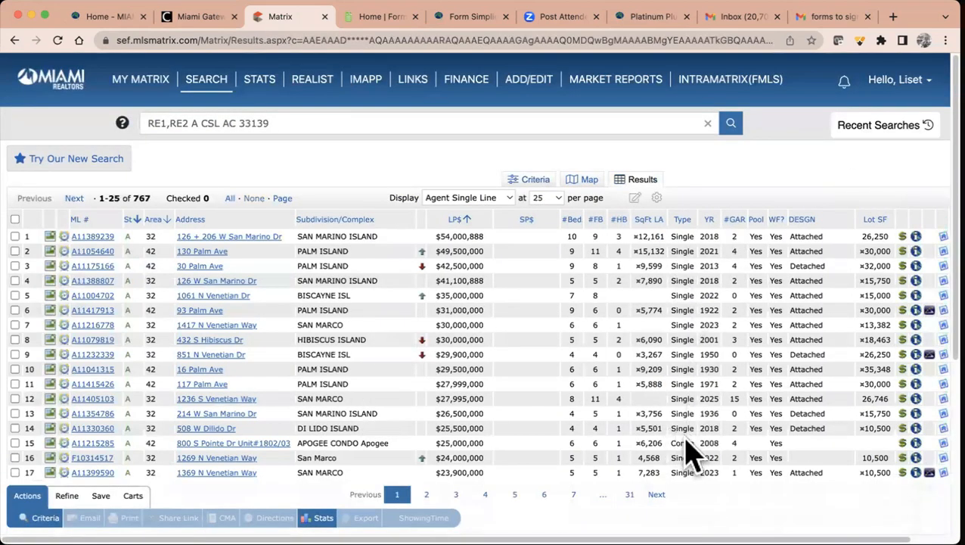
# - Show the results 100 listings per page
pyautogui.scroll(-5, 689, 454)
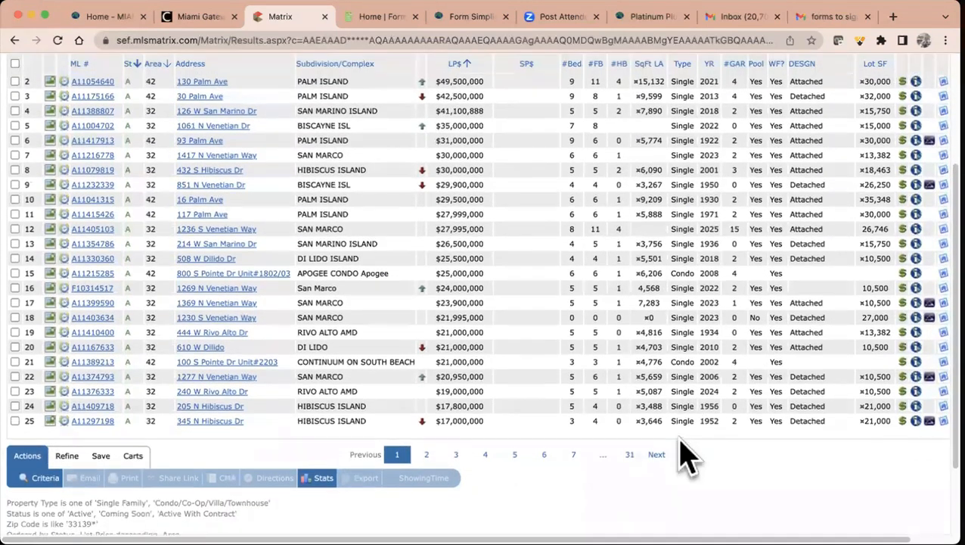
pyautogui.scroll(5, 688, 454)
pyautogui.click(545, 198)
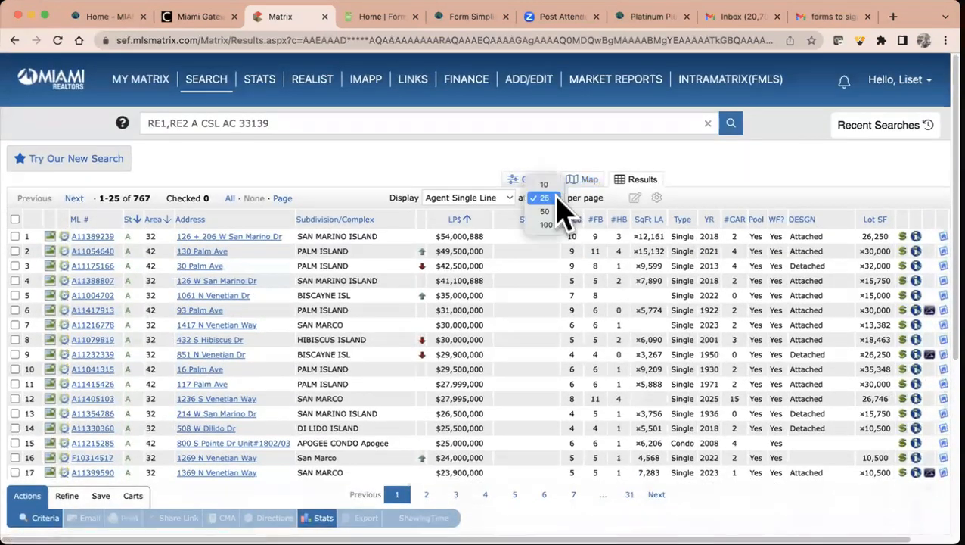
pyautogui.click(548, 226)
pyautogui.scroll(-3, 693, 333)
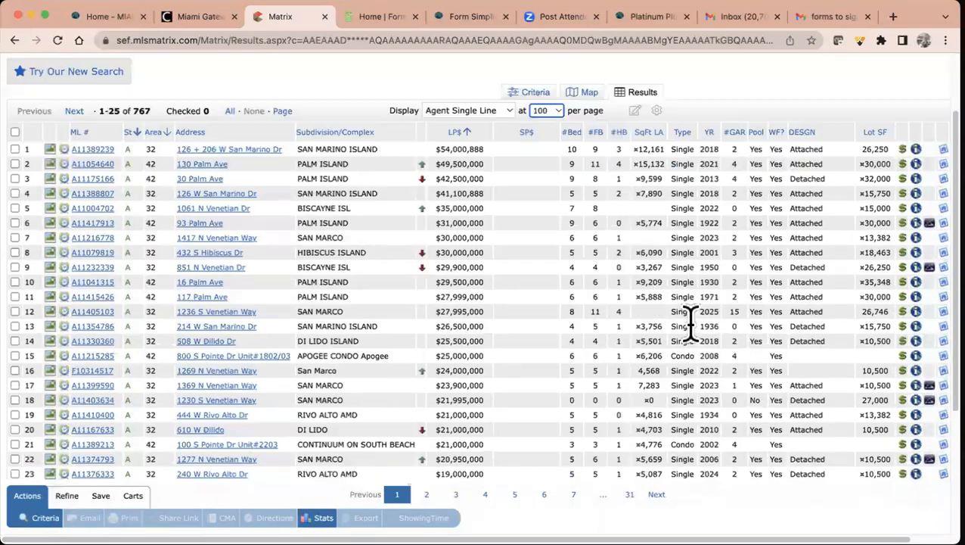
pyautogui.scroll(-13, 690, 324)
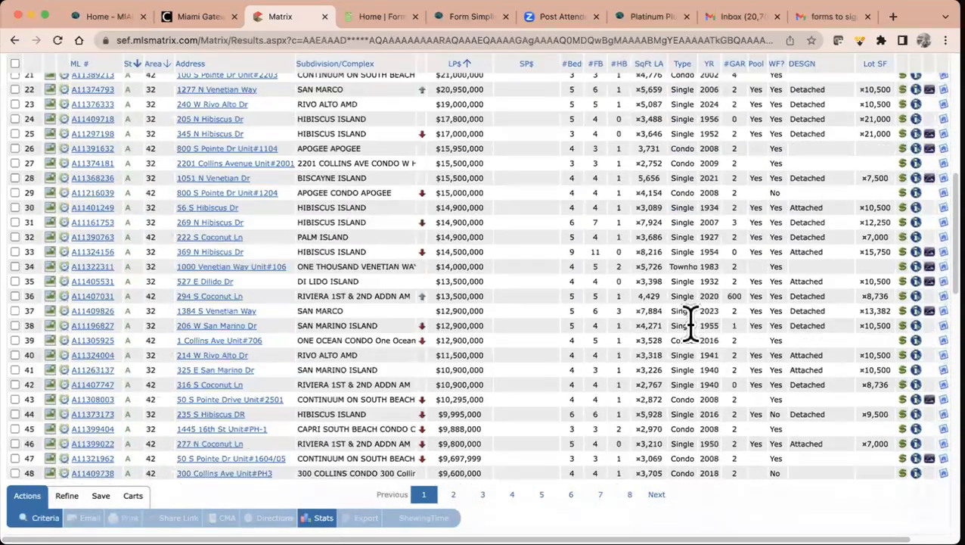
pyautogui.scroll(15, 690, 337)
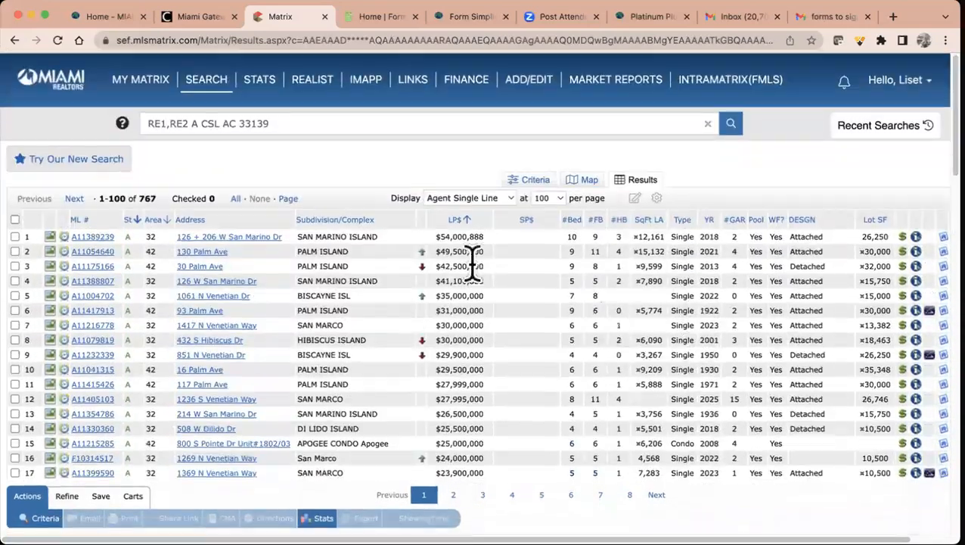
pyautogui.click(83, 237)
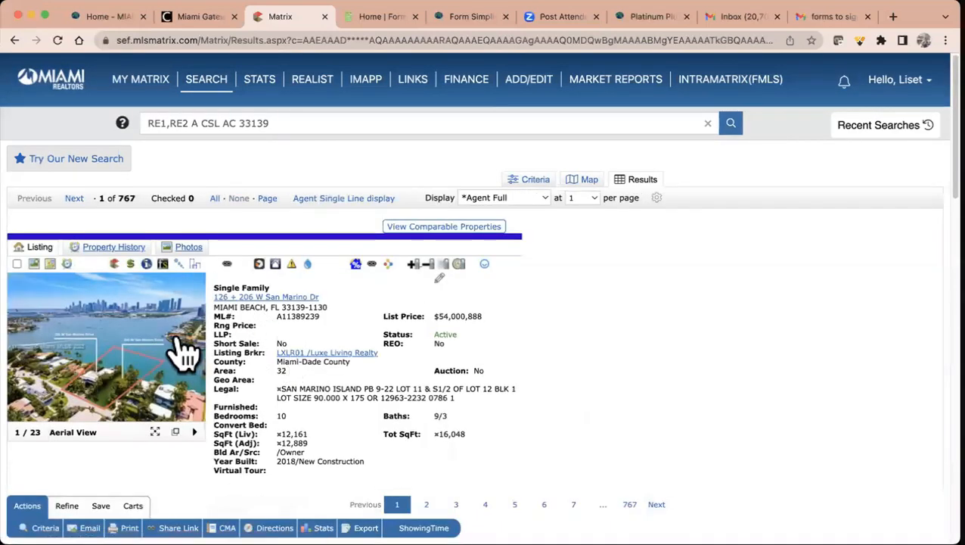
pyautogui.click(182, 344)
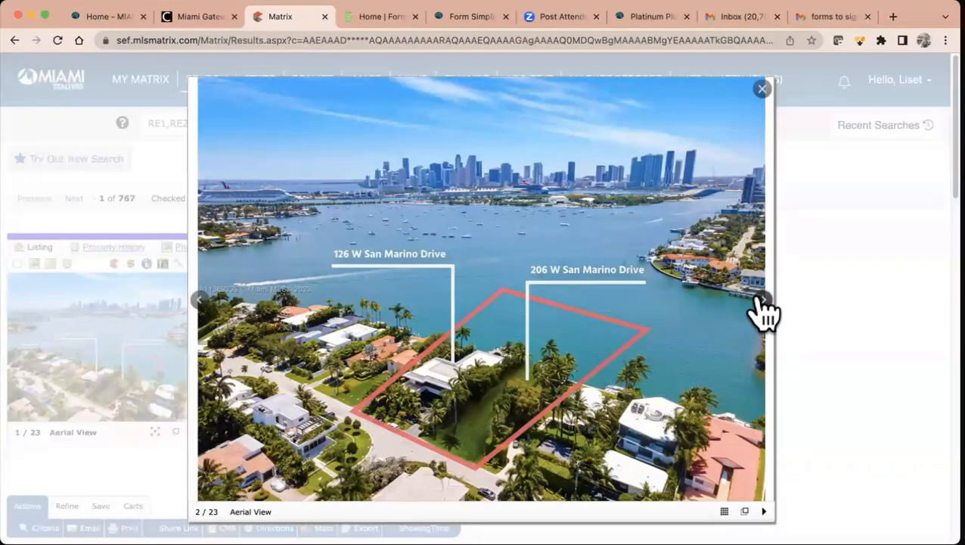
pyautogui.click(756, 301)
pyautogui.click(761, 300)
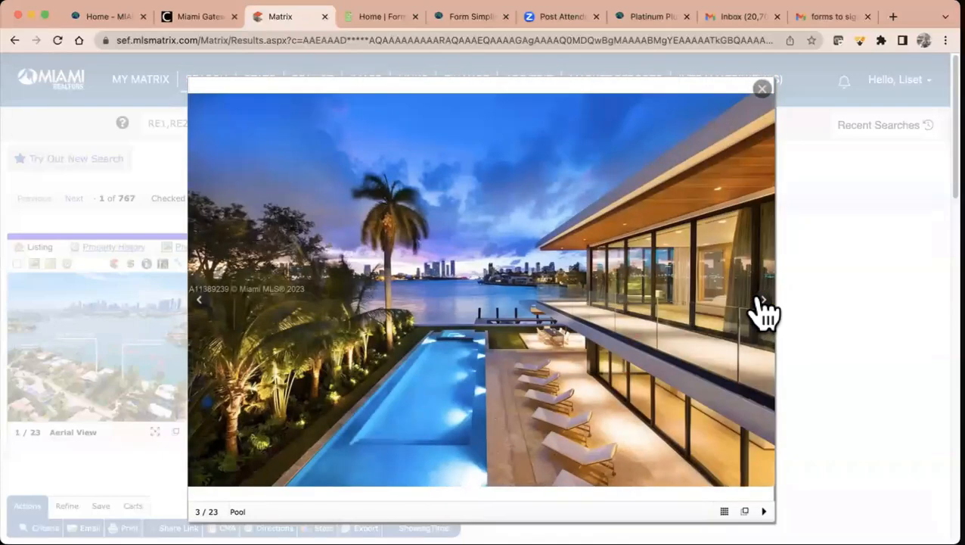
pyautogui.click(761, 301)
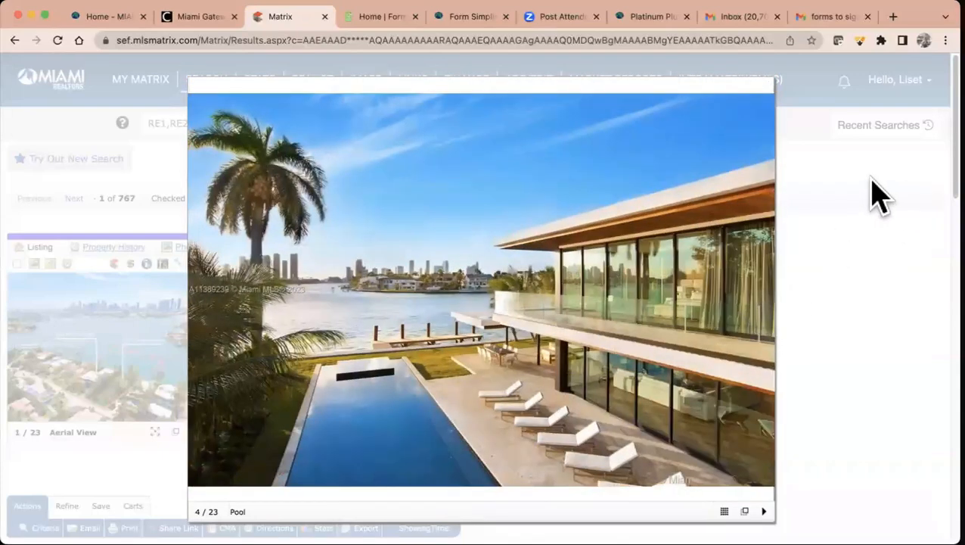
pyautogui.click(763, 301)
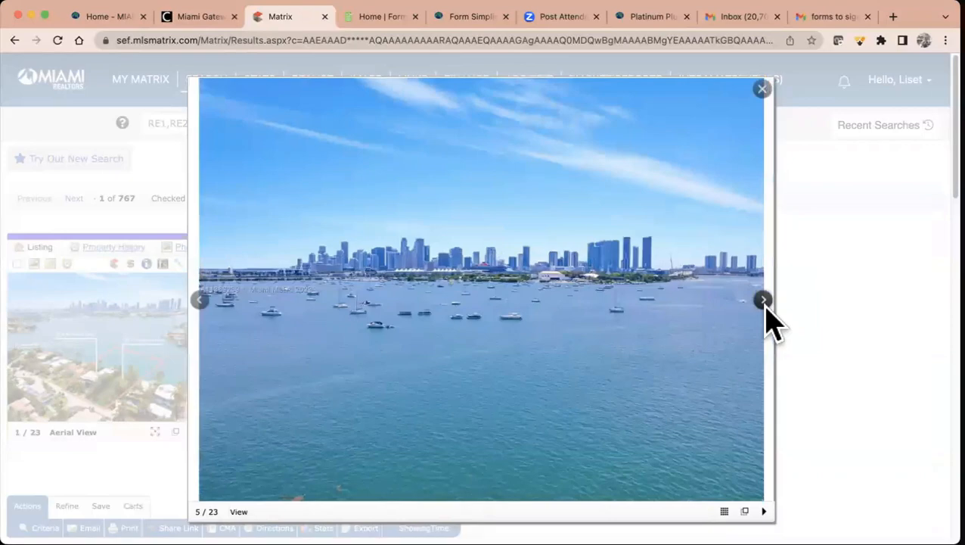
pyautogui.click(764, 301)
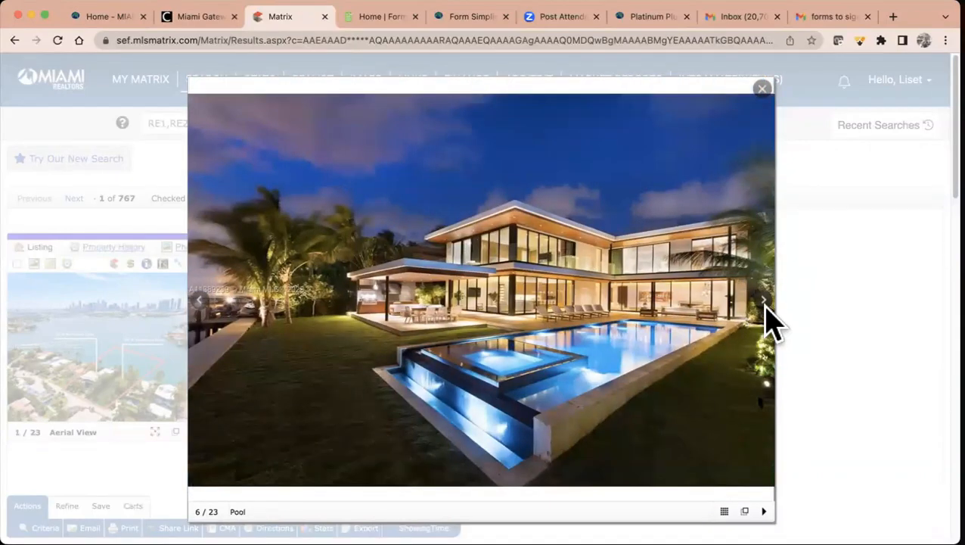
pyautogui.click(762, 89)
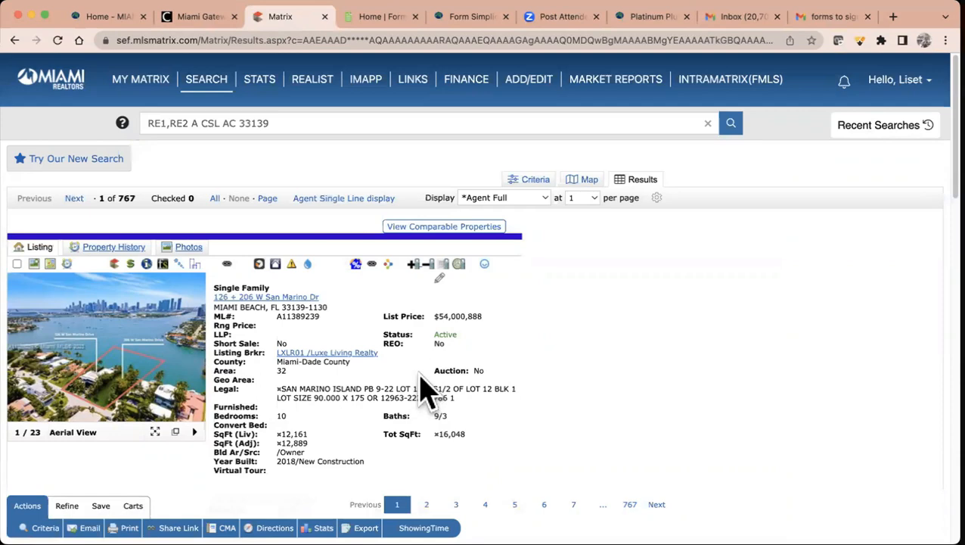
# - Zoom in and read through the listing's details
pyautogui.press('super+equal')
pyautogui.press('super+equal')
pyautogui.scroll(-4, 425, 390)
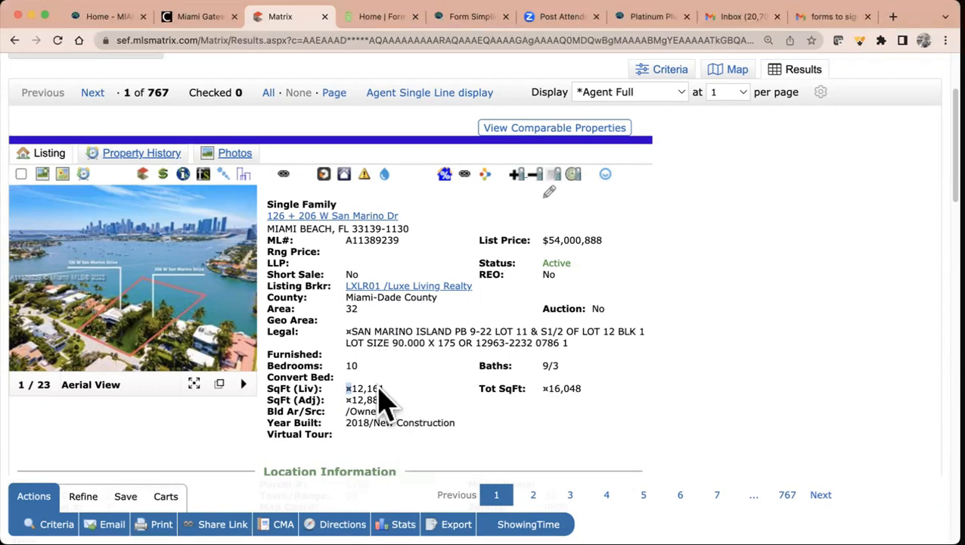
pyautogui.scroll(-3, 348, 404)
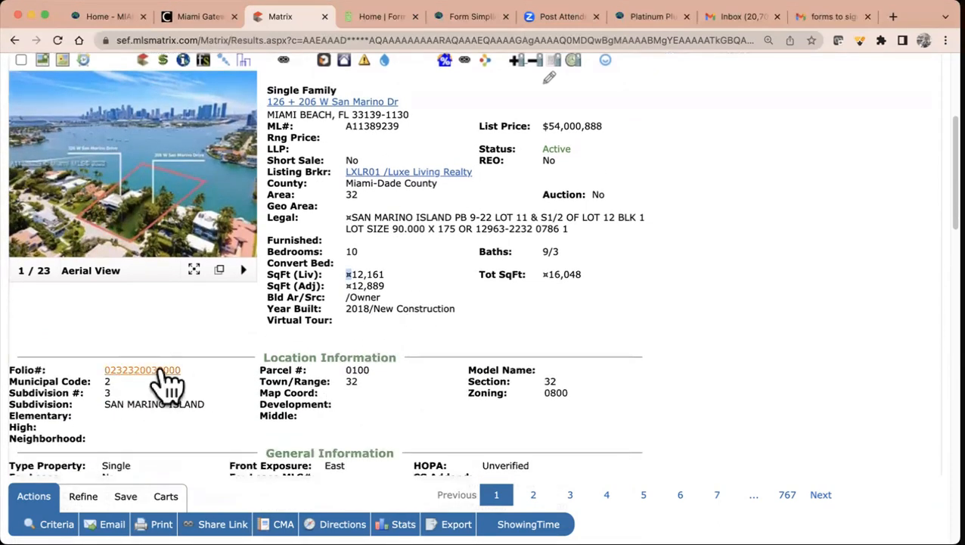
pyautogui.scroll(-2, 435, 397)
pyautogui.scroll(4, 435, 398)
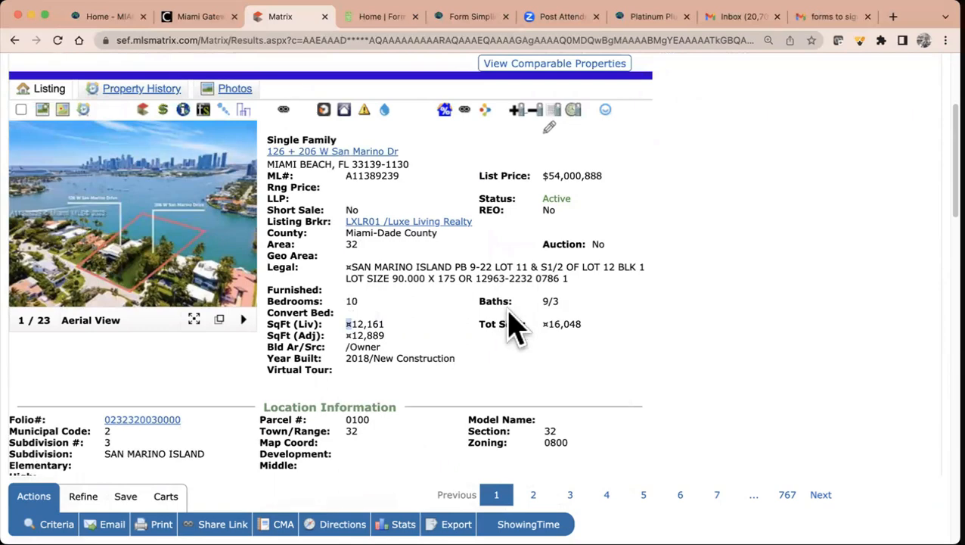
pyautogui.scroll(2, 515, 325)
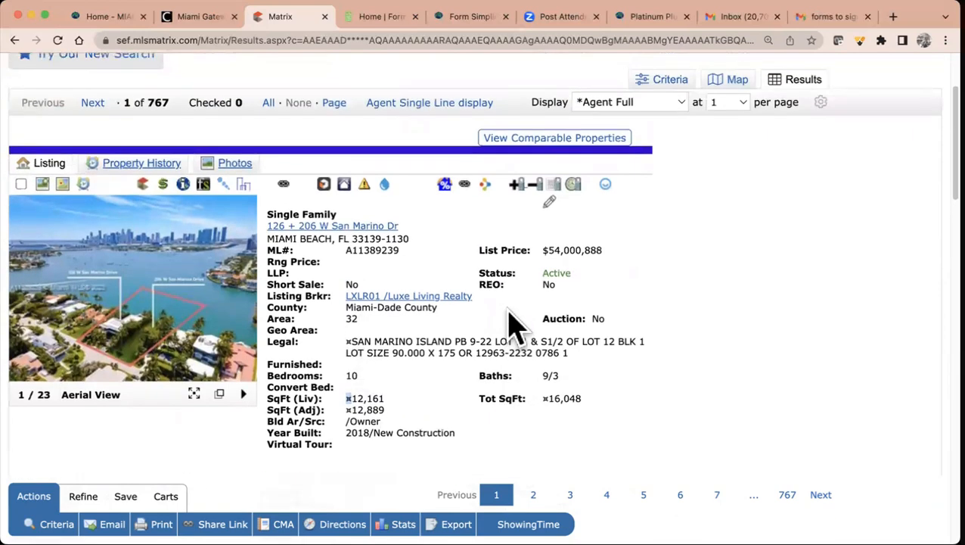
# - Send listing A11389239 to Form Simplicity and review its prefilled MLS Listing Import form
pyautogui.click(204, 184)
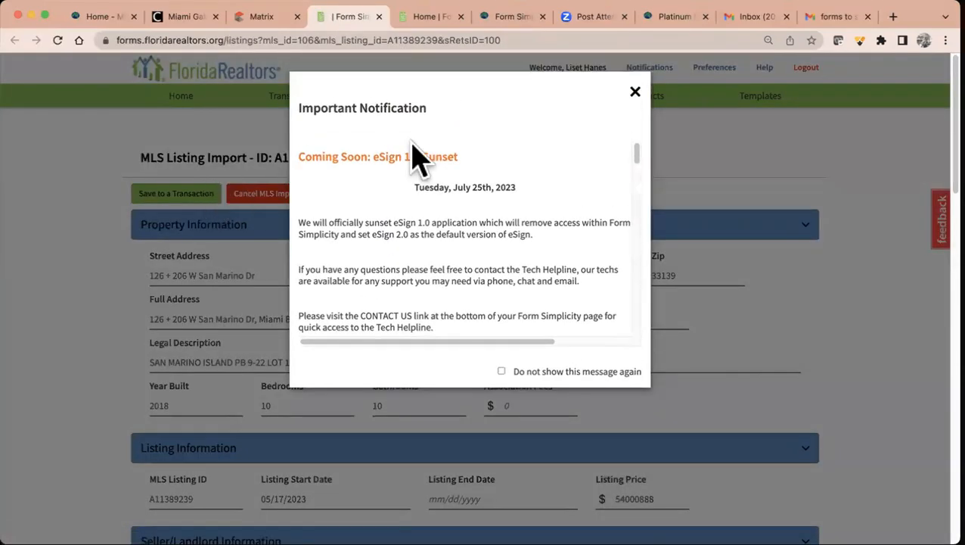
pyautogui.click(636, 93)
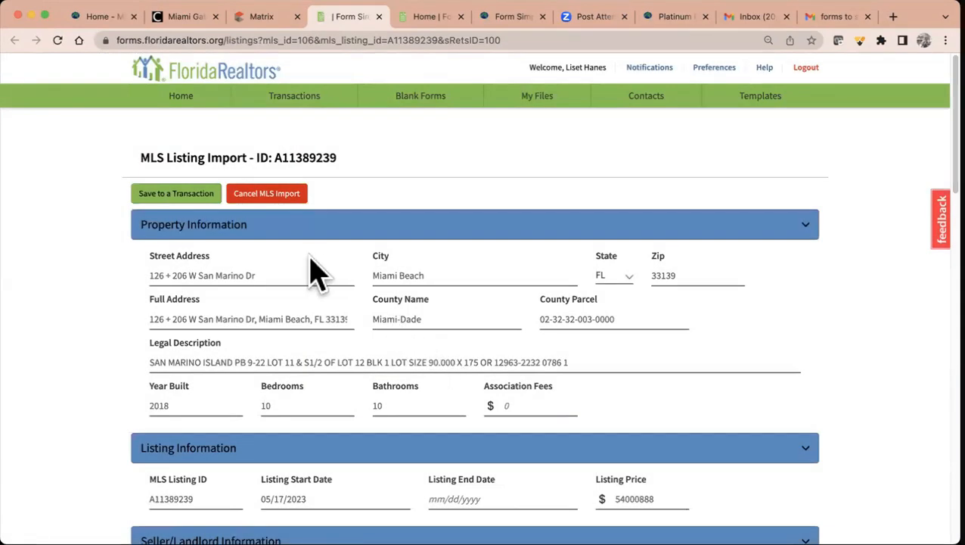
pyautogui.scroll(-2, 506, 352)
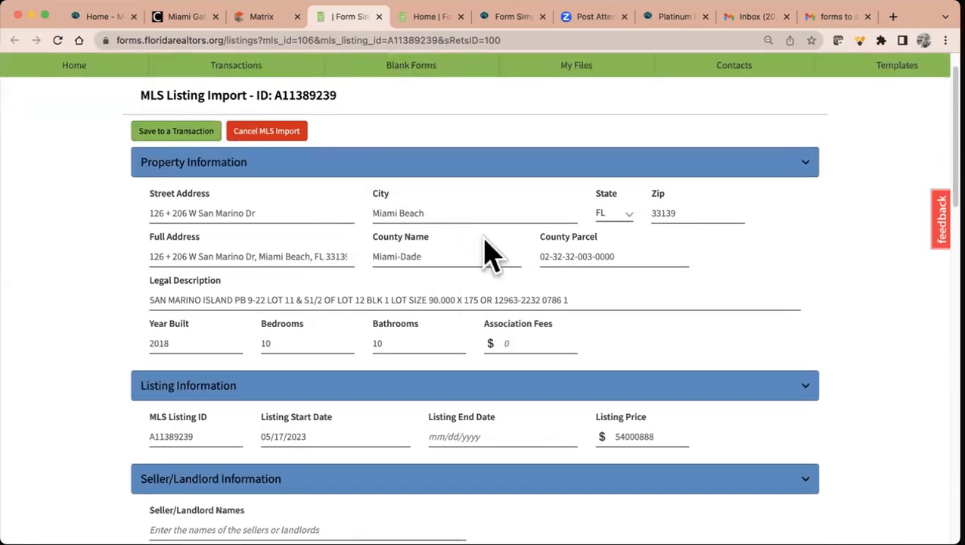
pyautogui.scroll(-4, 459, 291)
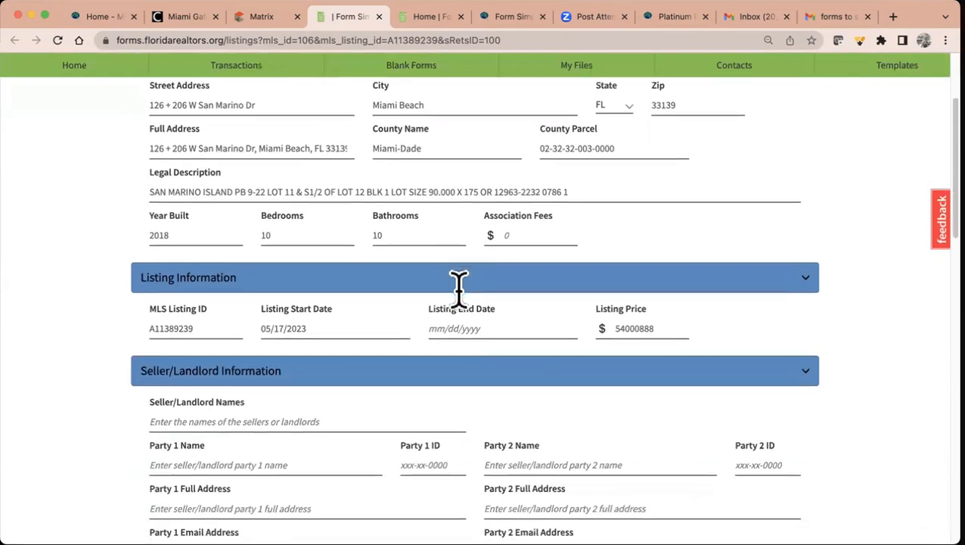
pyautogui.scroll(-3, 457, 257)
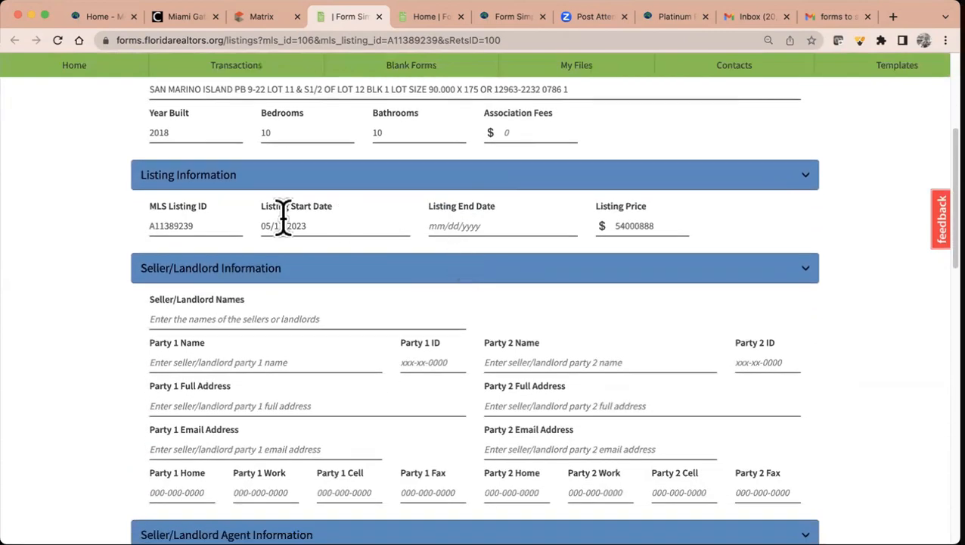
pyautogui.scroll(-10, 312, 226)
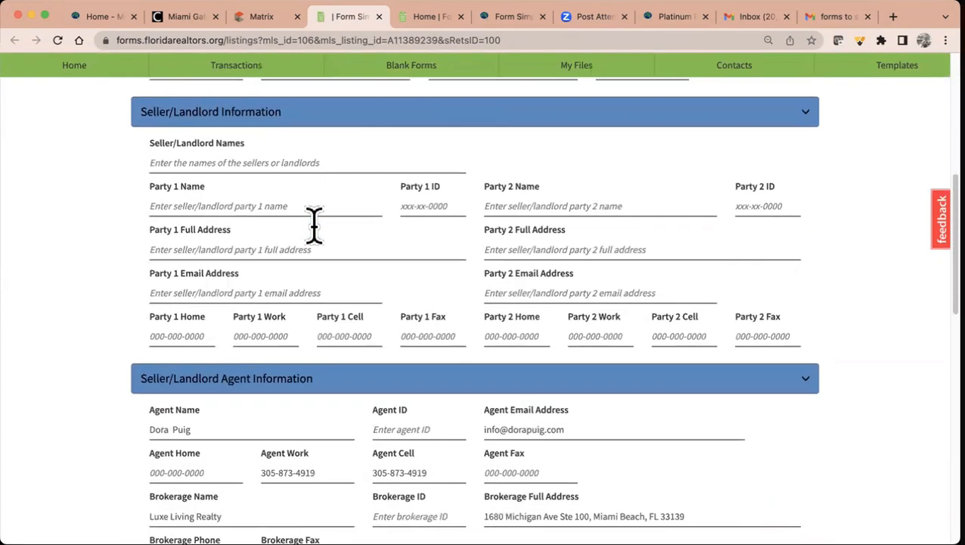
pyautogui.scroll(-1, 315, 229)
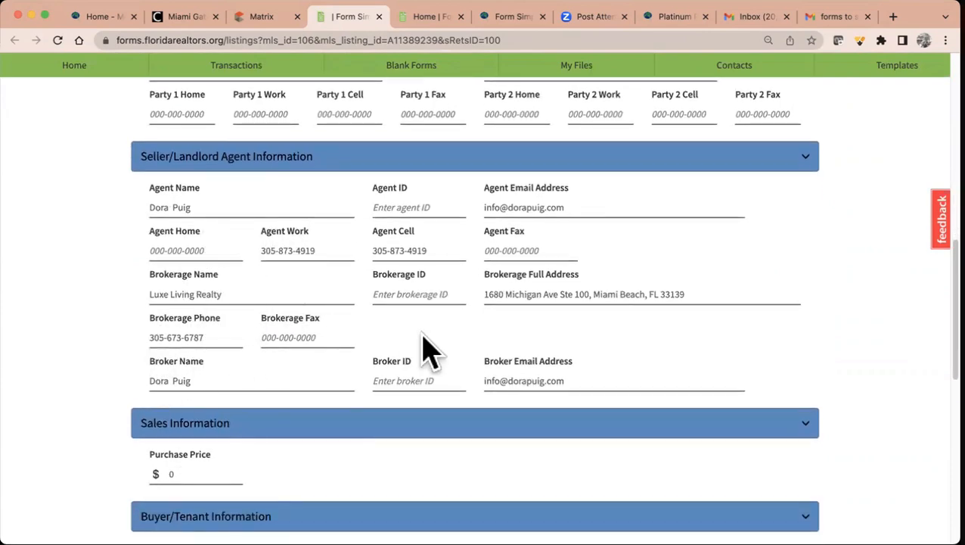
pyautogui.scroll(5, 426, 350)
pyautogui.scroll(-12, 422, 333)
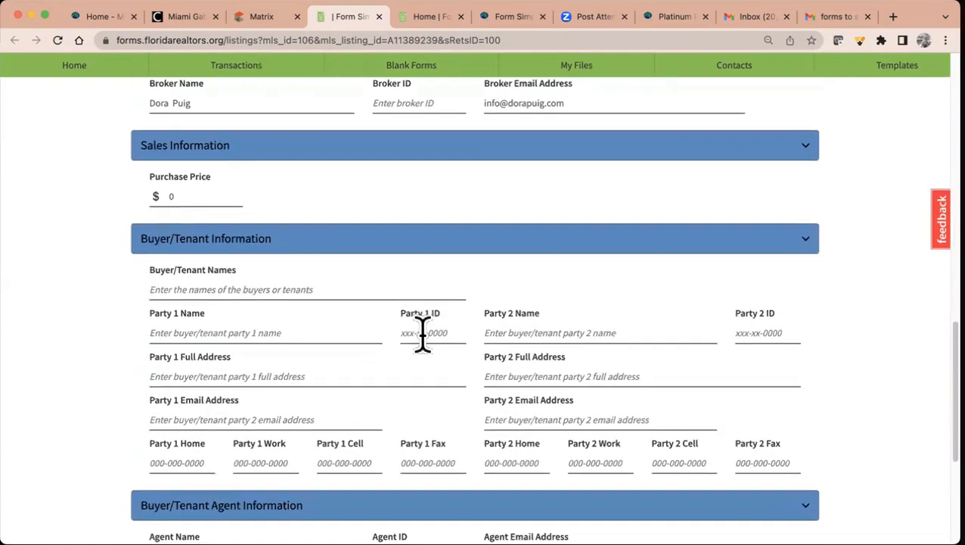
pyautogui.scroll(-3, 422, 333)
pyautogui.scroll(-4, 422, 334)
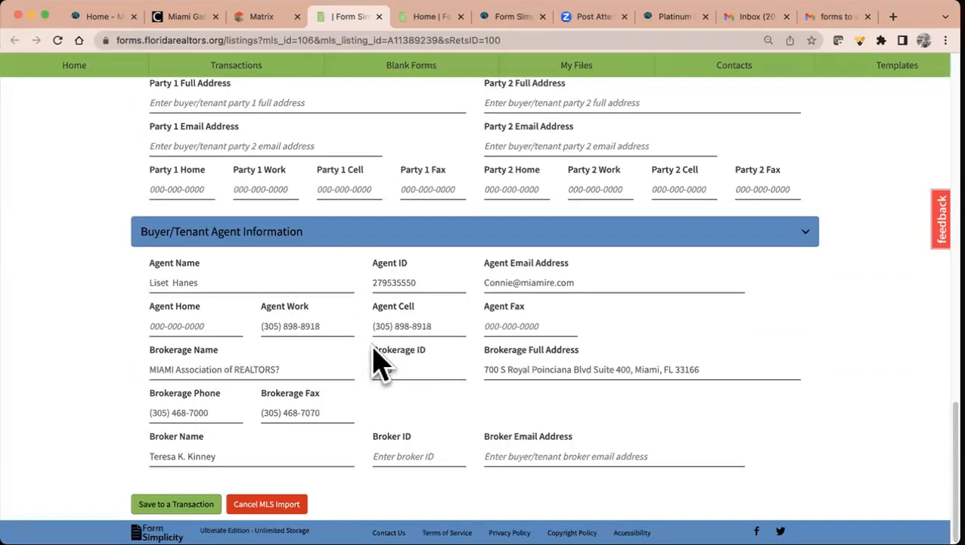
# - Save the import as a new Residential Purchase transaction named after its street address
pyautogui.click(176, 504)
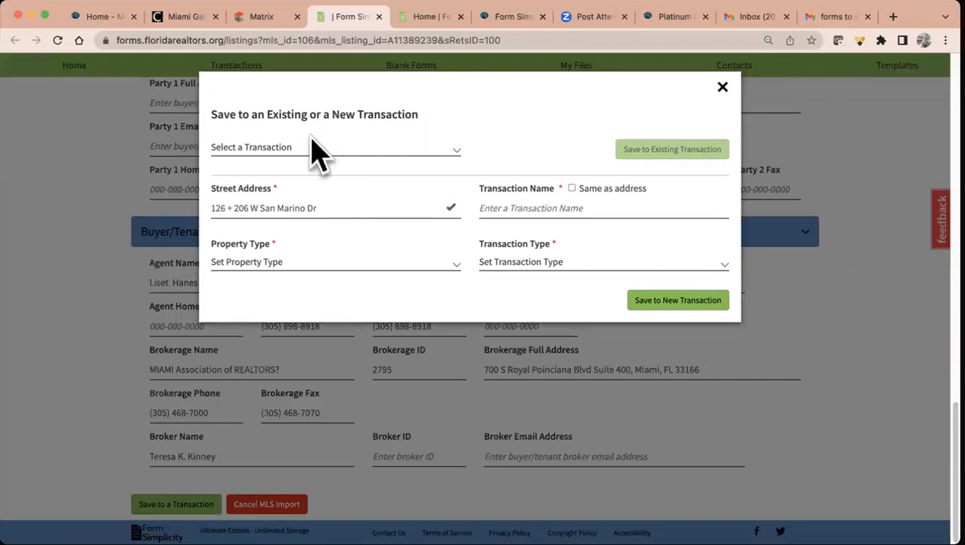
pyautogui.click(316, 151)
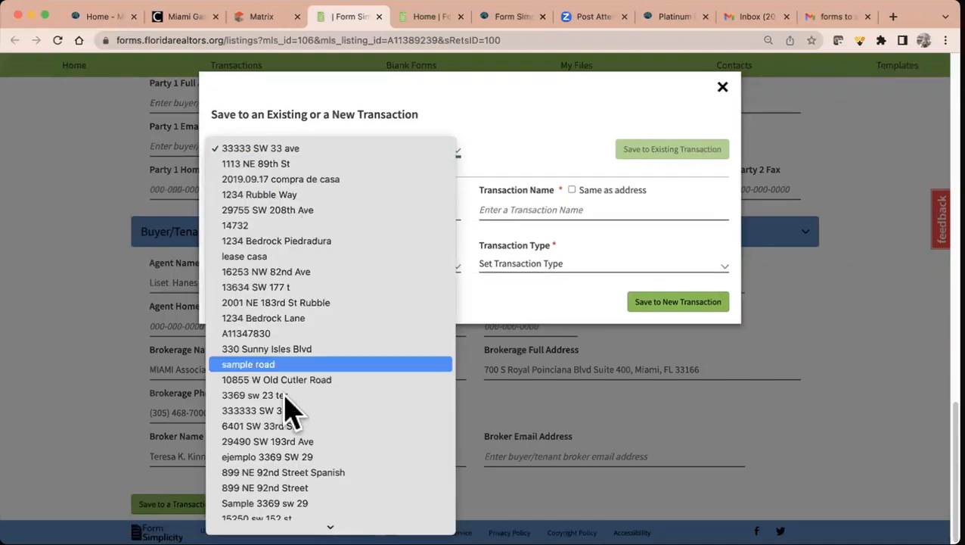
pyautogui.click(522, 74)
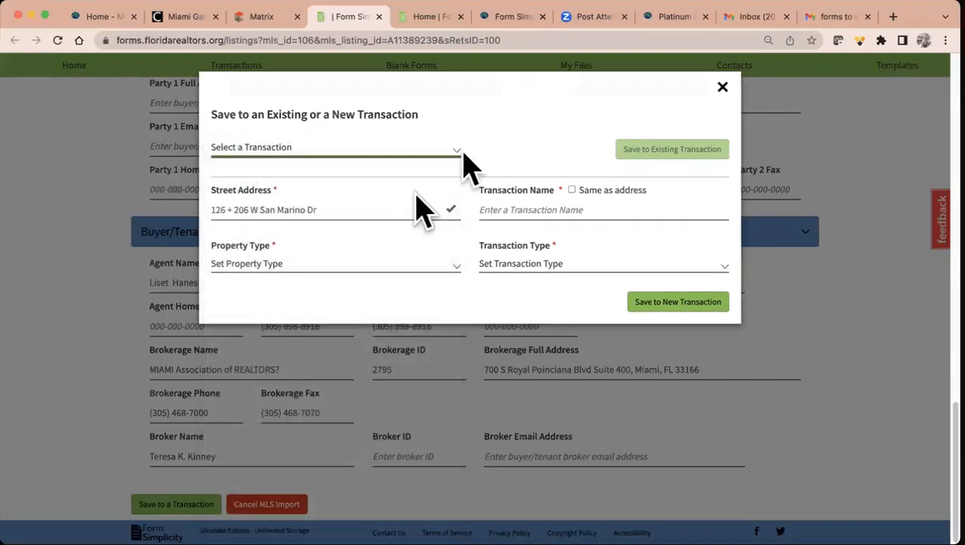
pyautogui.click(572, 189)
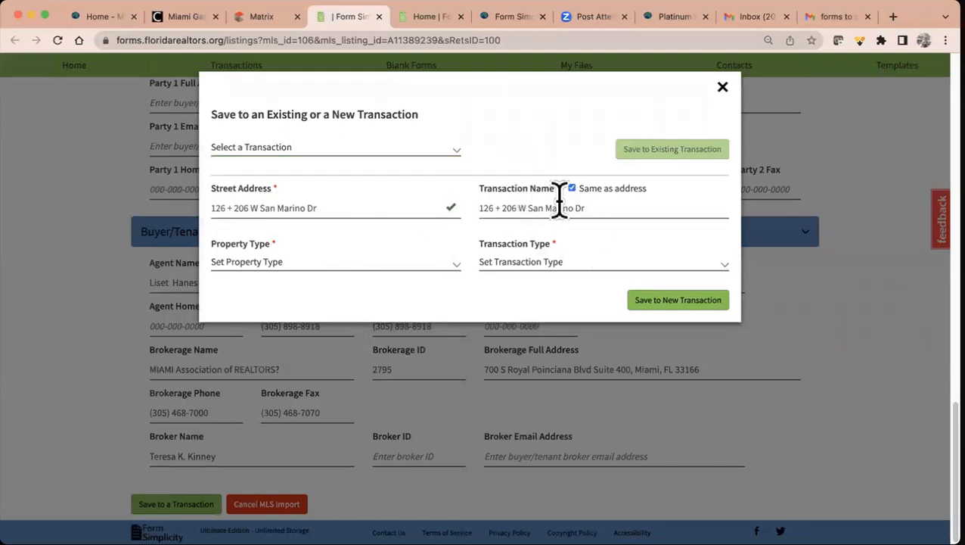
pyautogui.click(454, 263)
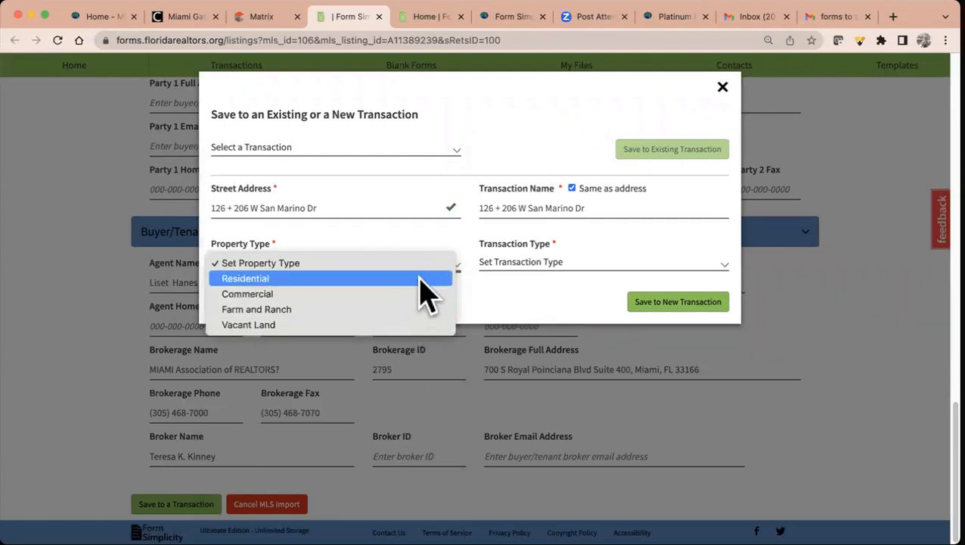
pyautogui.click(427, 279)
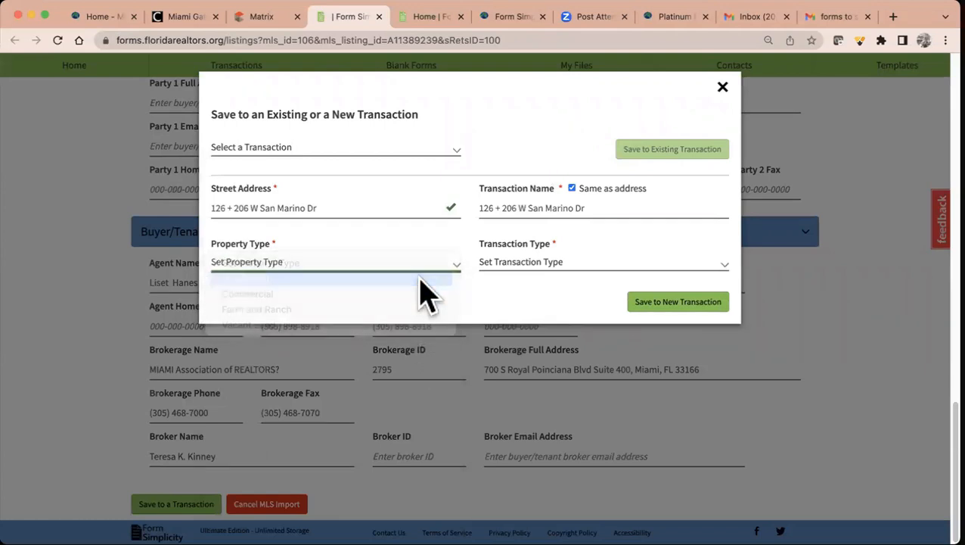
pyautogui.click(554, 264)
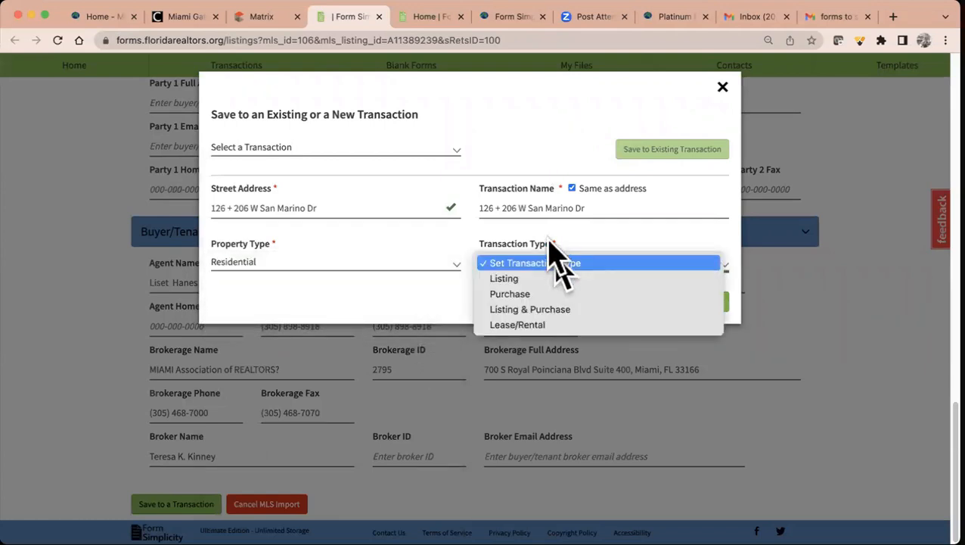
pyautogui.click(579, 296)
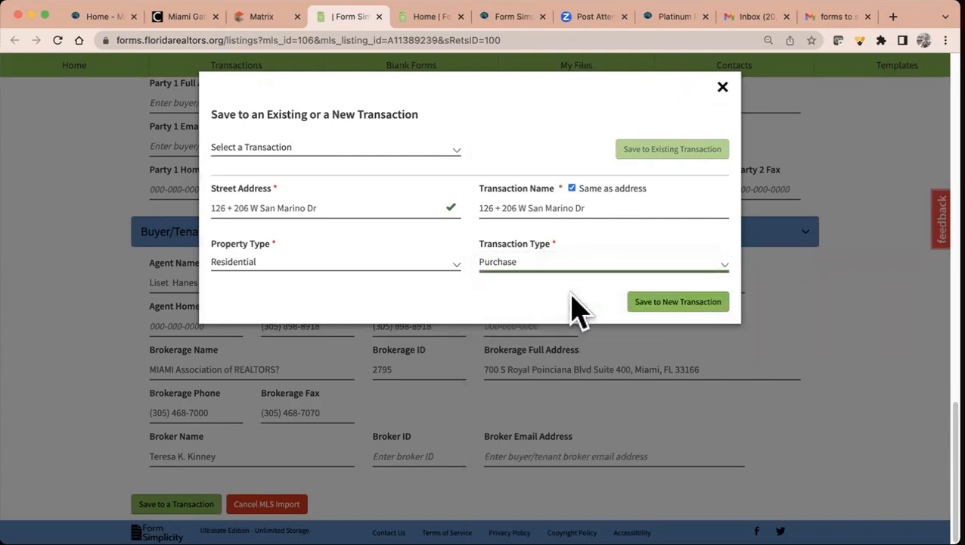
pyautogui.click(657, 304)
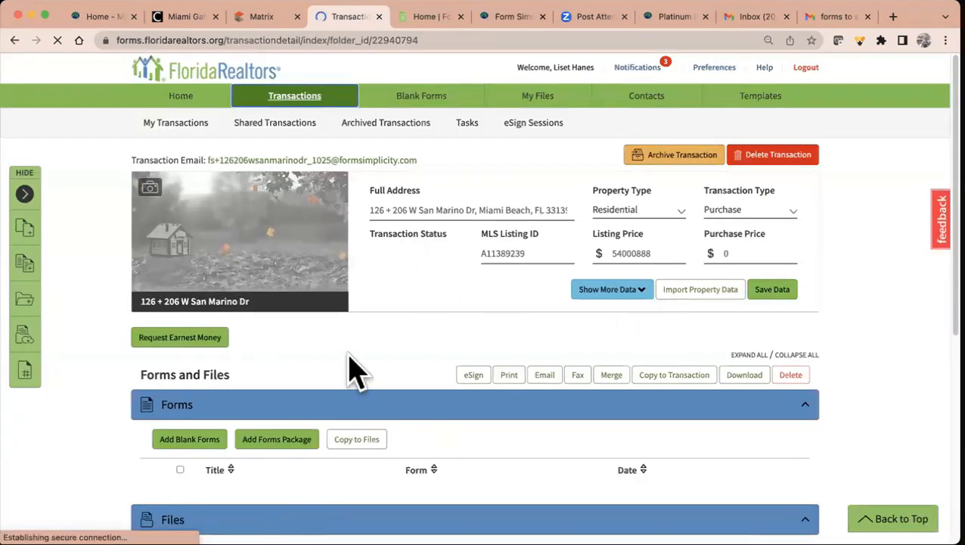
# - Add the AS IS Residential Contract and CR-6_K. AS IS Rider from a search for 'as is'
pyautogui.scroll(-2, 355, 371)
pyautogui.click(189, 354)
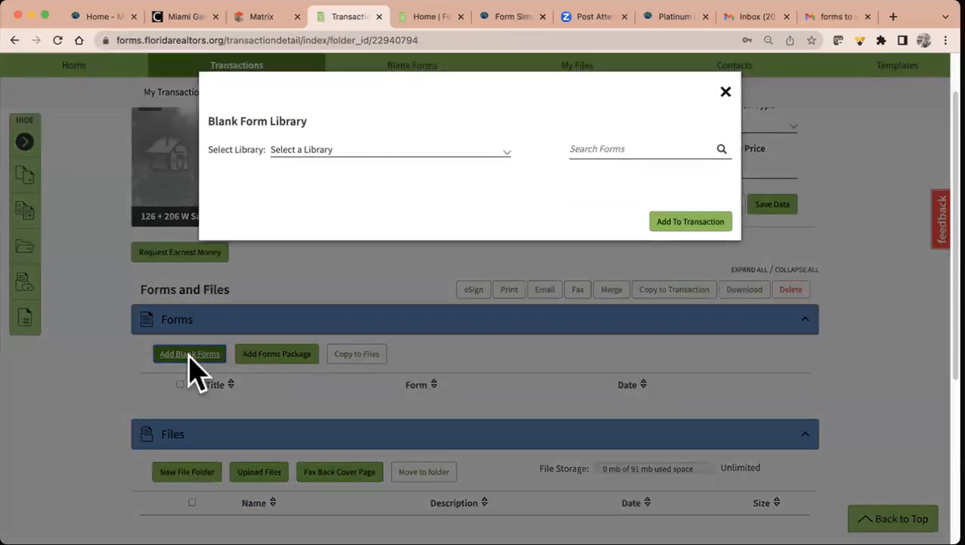
pyautogui.click(592, 149)
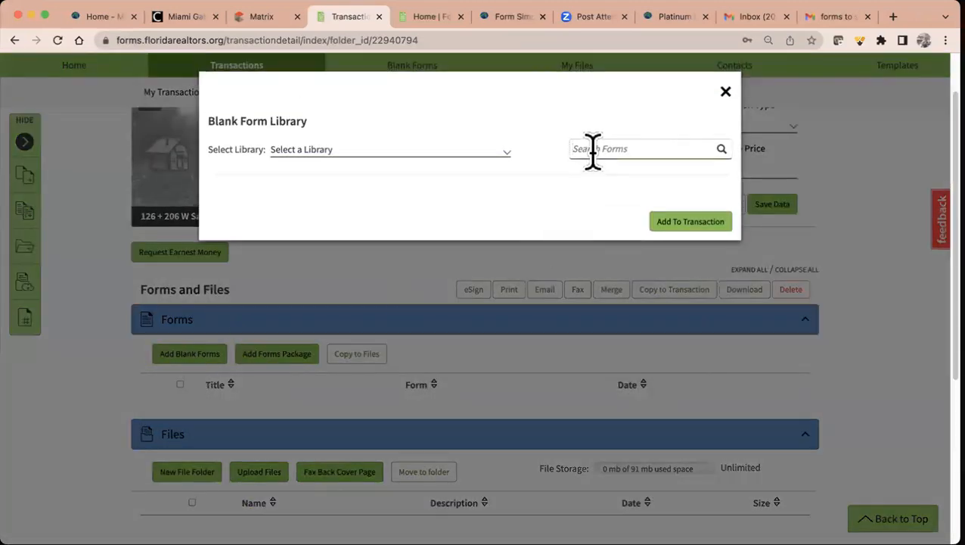
pyautogui.write('as is')
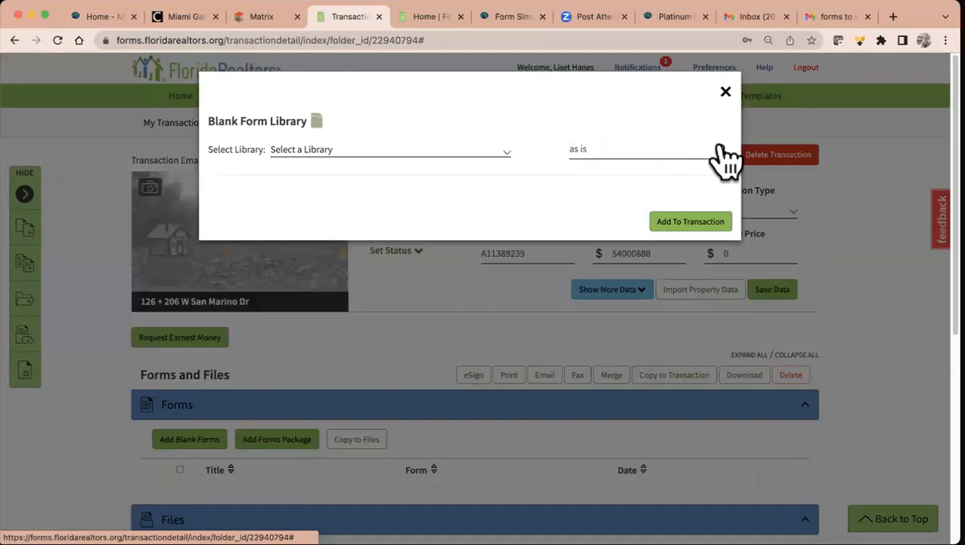
pyautogui.click(721, 150)
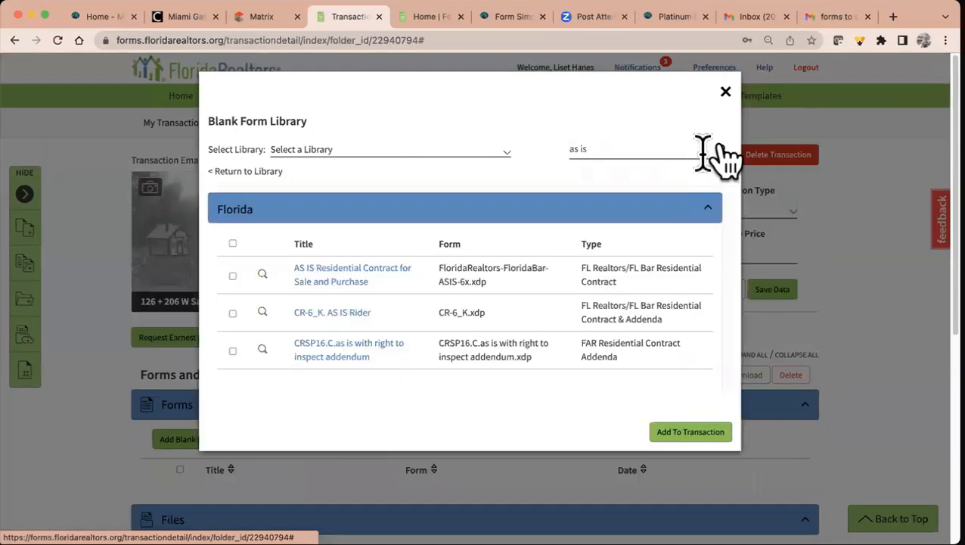
pyautogui.click(232, 276)
pyautogui.click(233, 313)
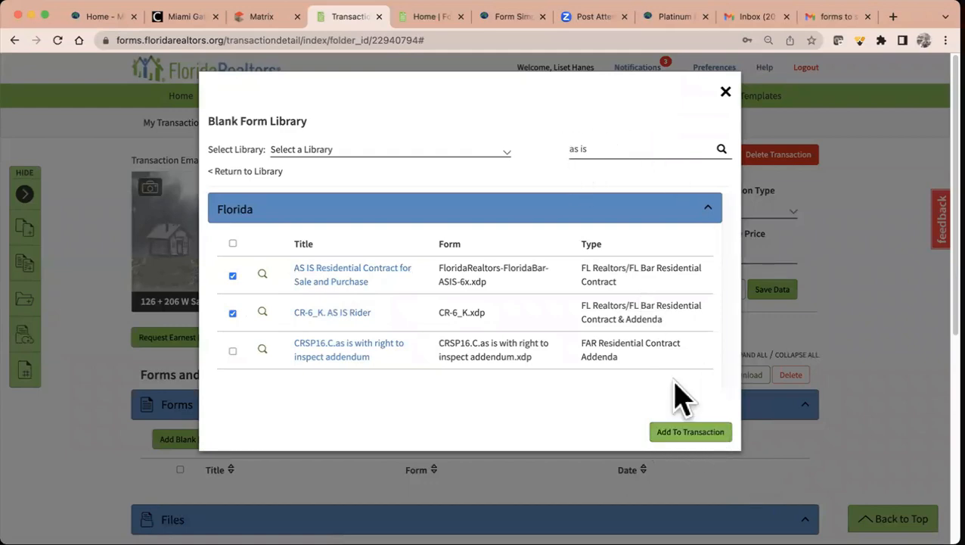
pyautogui.click(688, 433)
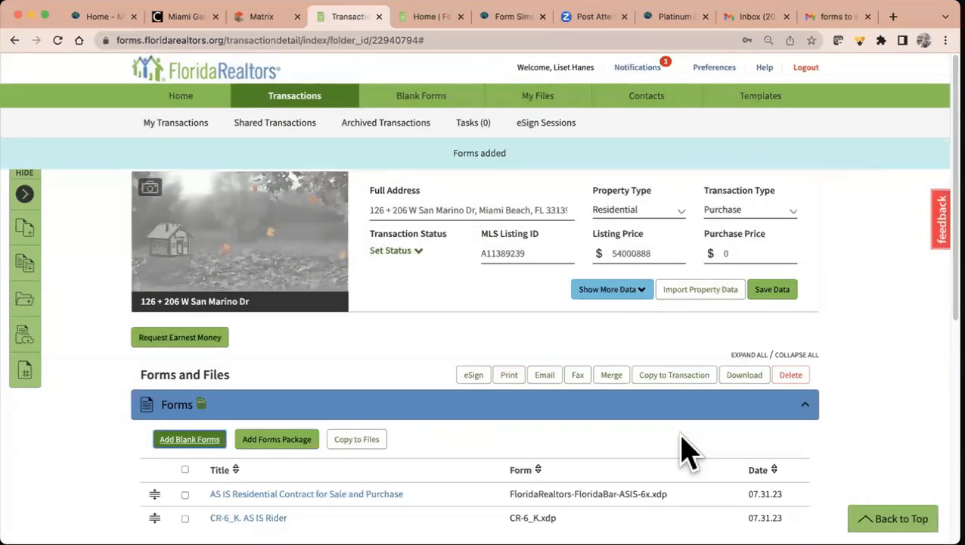
# - Look back at the MLS listing, then return to the transaction's forms
pyautogui.scroll(-5, 689, 450)
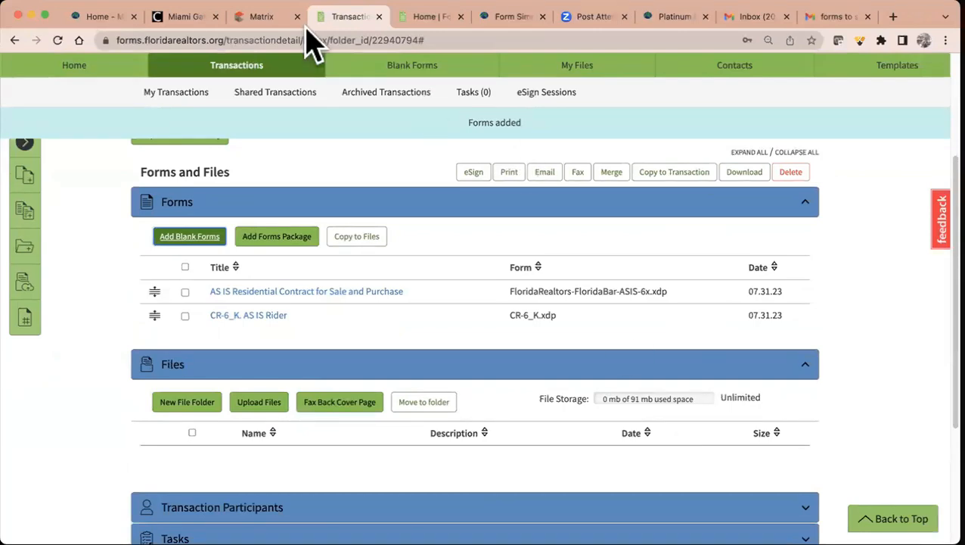
pyautogui.click(271, 24)
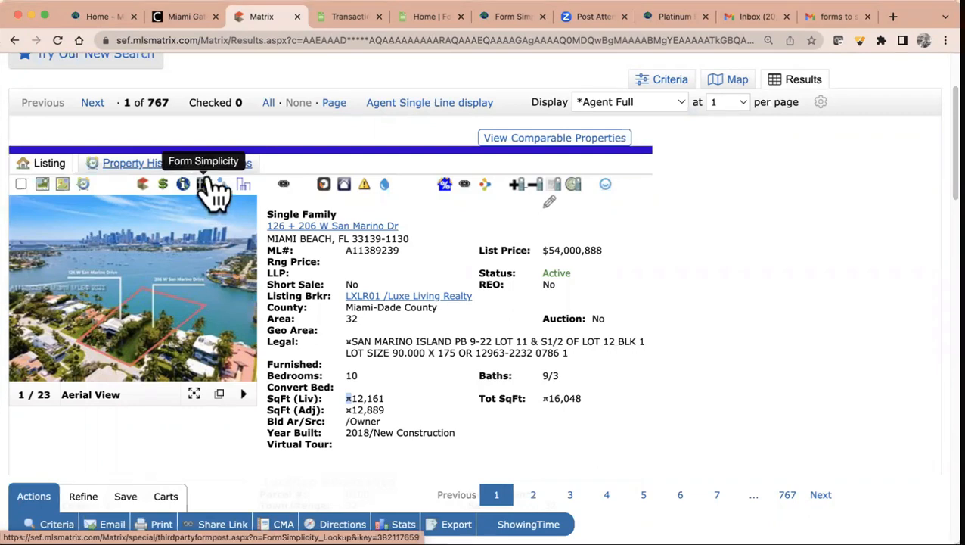
pyautogui.click(353, 18)
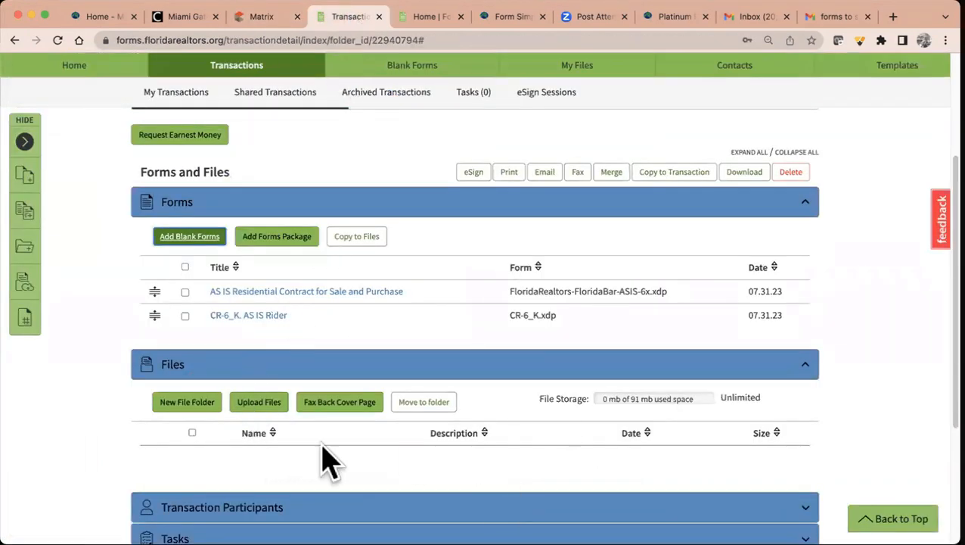
# - Enter 54000000 as the AS IS contract's purchase price and scroll to 20. Additional Terms
pyautogui.click(306, 292)
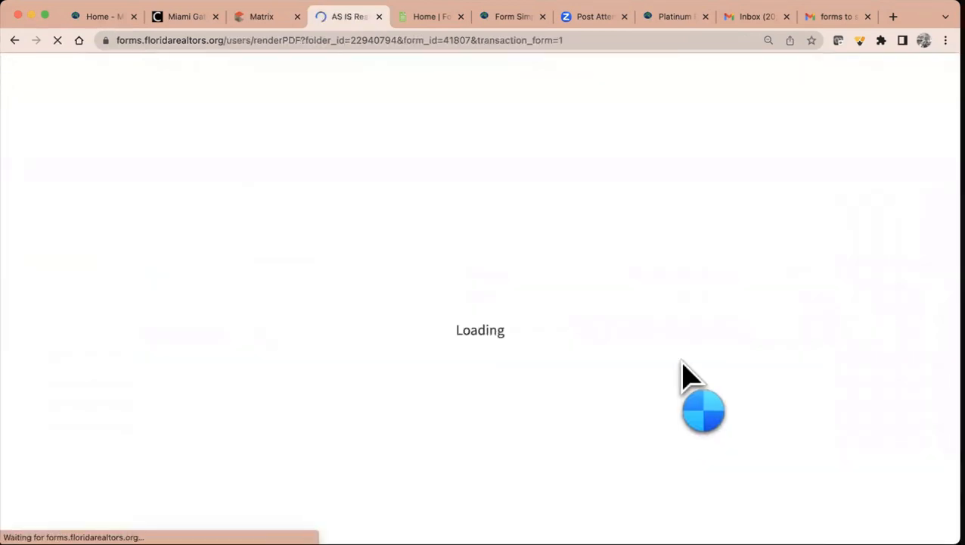
pyautogui.scroll(-6, 732, 334)
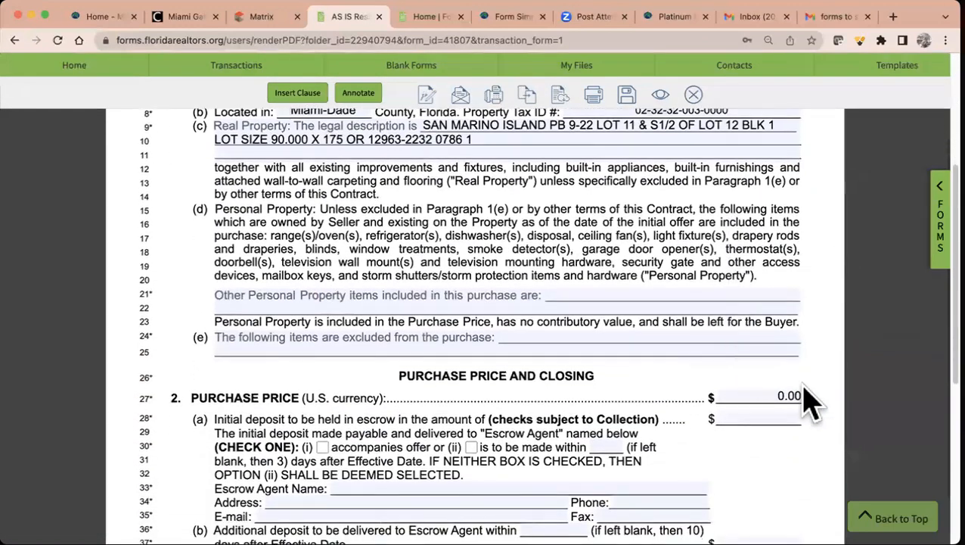
pyautogui.click(781, 395)
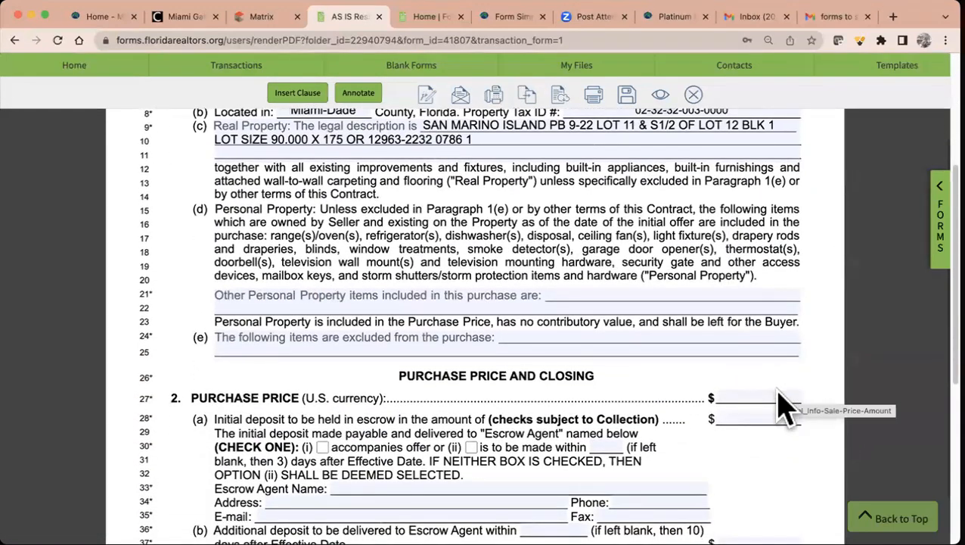
pyautogui.write('54000000')
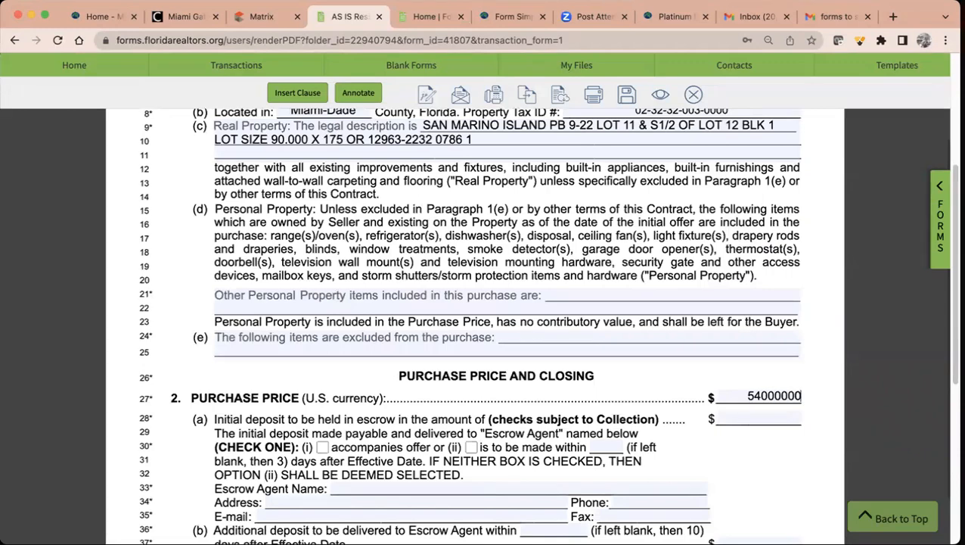
pyautogui.scroll(-4, 496, 325)
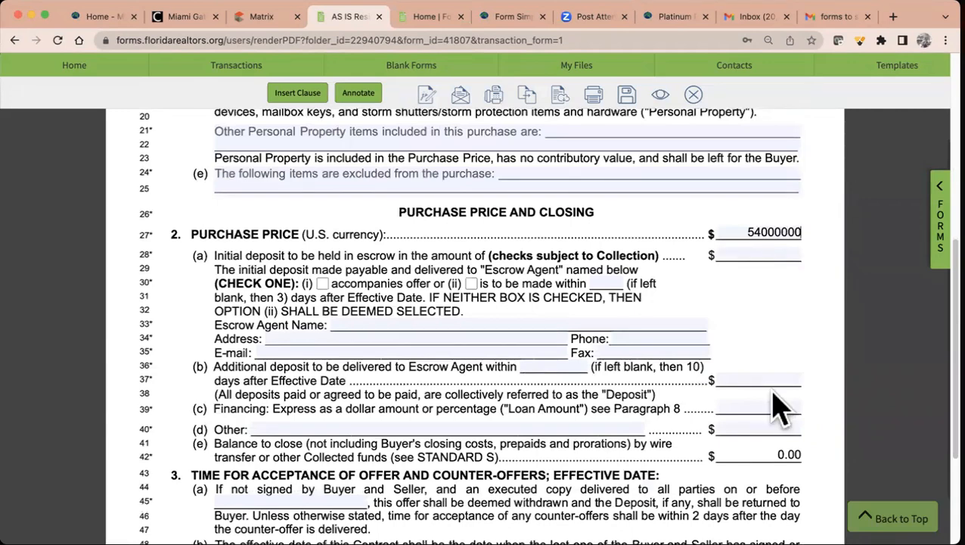
pyautogui.scroll(-20, 581, 322)
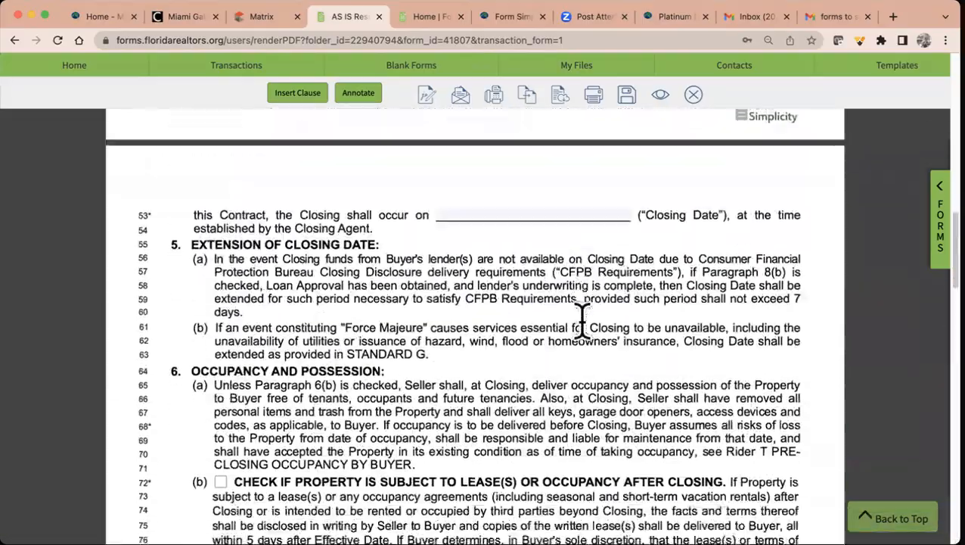
pyautogui.scroll(-20, 581, 321)
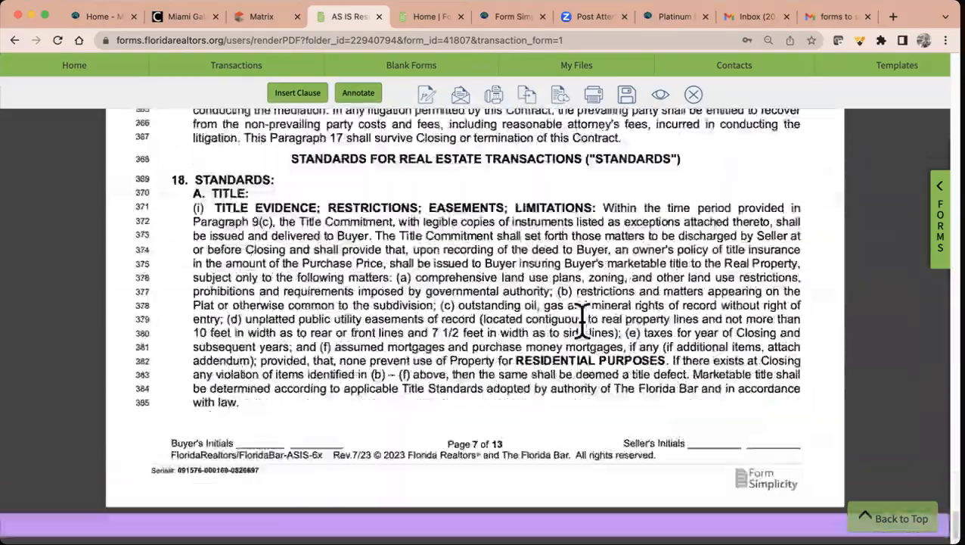
pyautogui.scroll(-20, 581, 322)
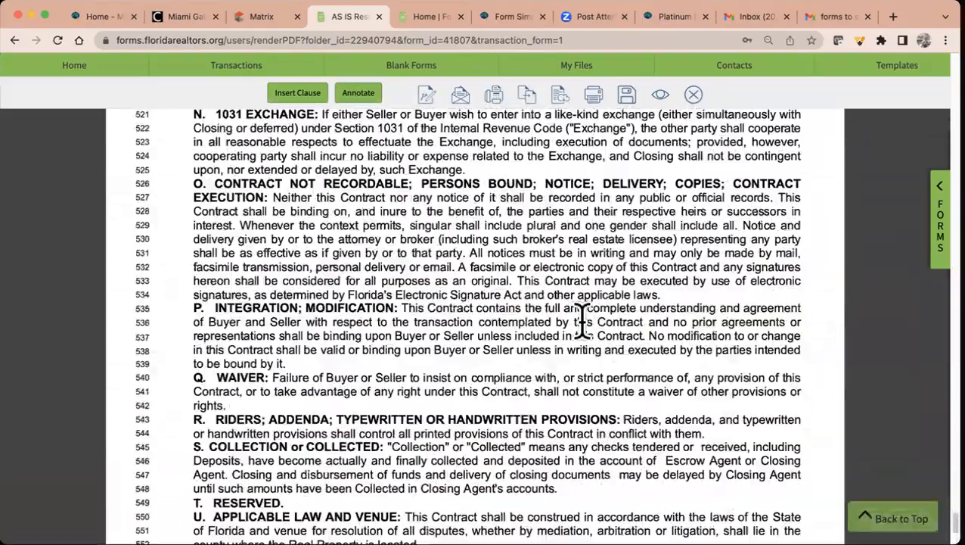
pyautogui.scroll(-20, 587, 329)
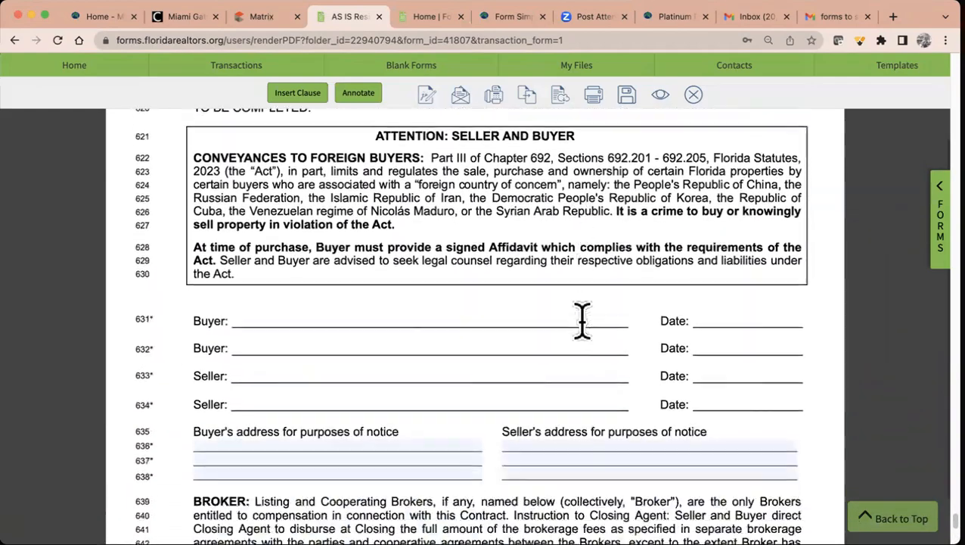
pyautogui.scroll(15, 582, 329)
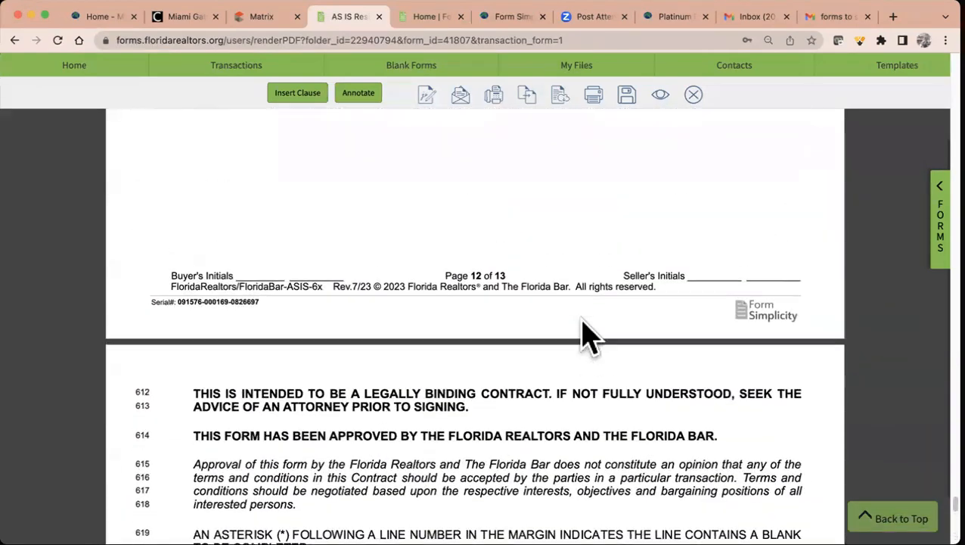
pyautogui.scroll(3, 586, 329)
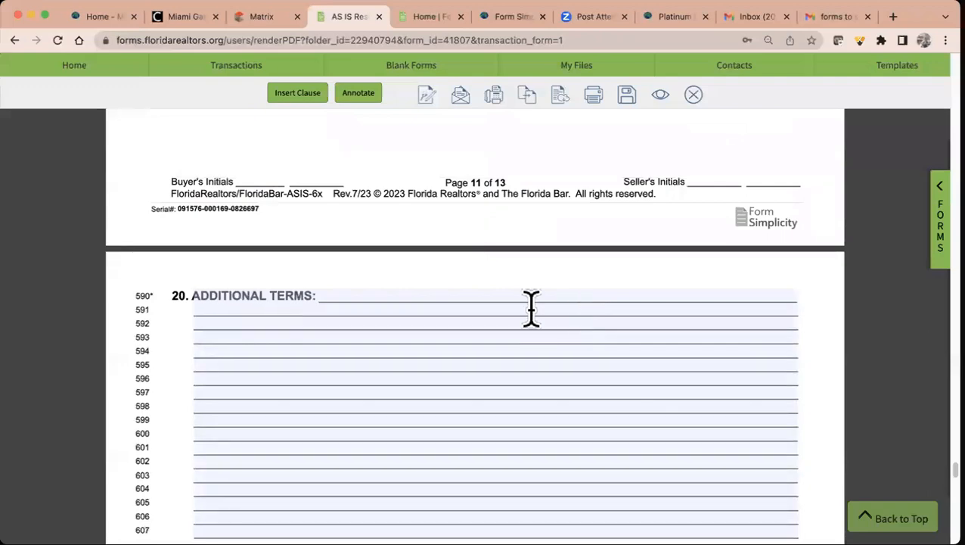
pyautogui.scroll(6, 506, 212)
pyautogui.scroll(5, 506, 212)
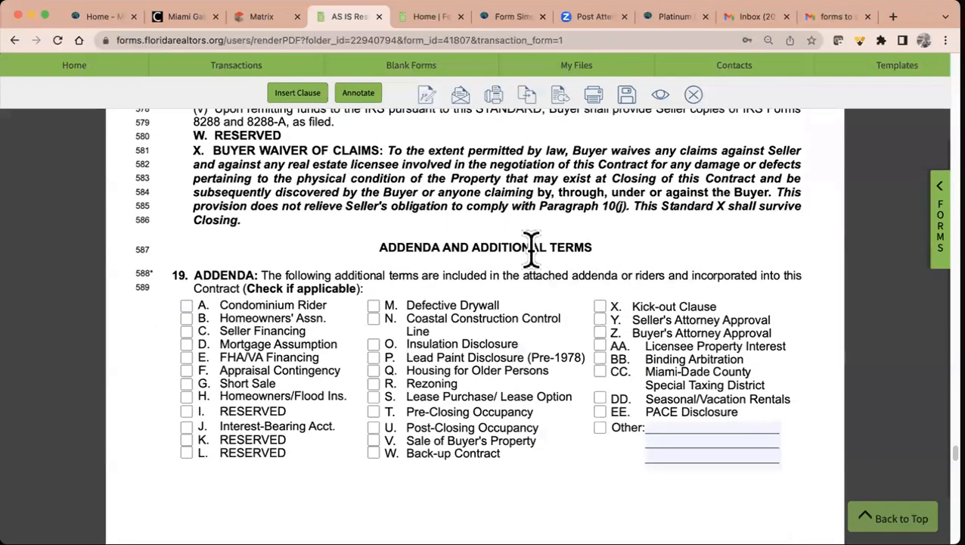
pyautogui.scroll(-12, 532, 252)
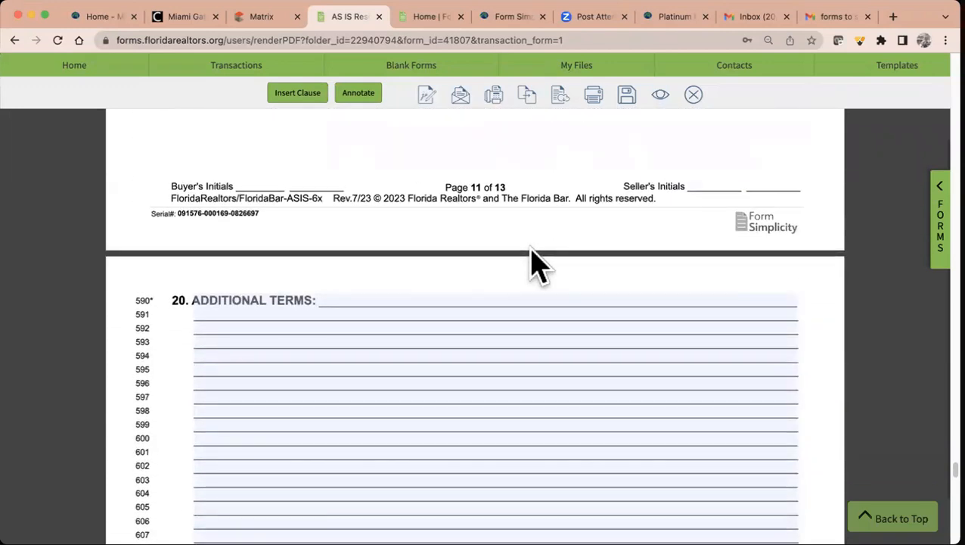
# - Insert the $299 fee de transacciones clause and the CAFE CLAUSE into Additional Terms, then save the contract
pyautogui.click(333, 295)
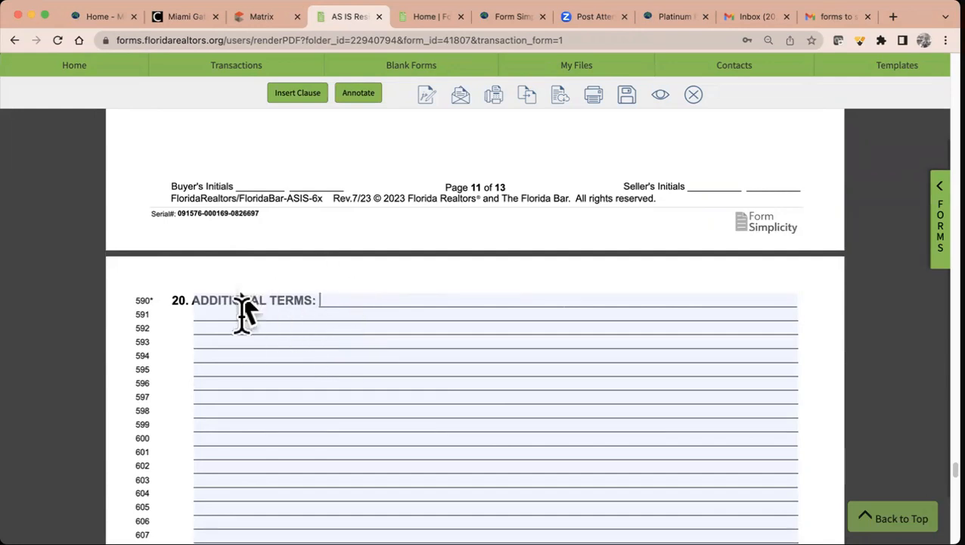
pyautogui.click(299, 96)
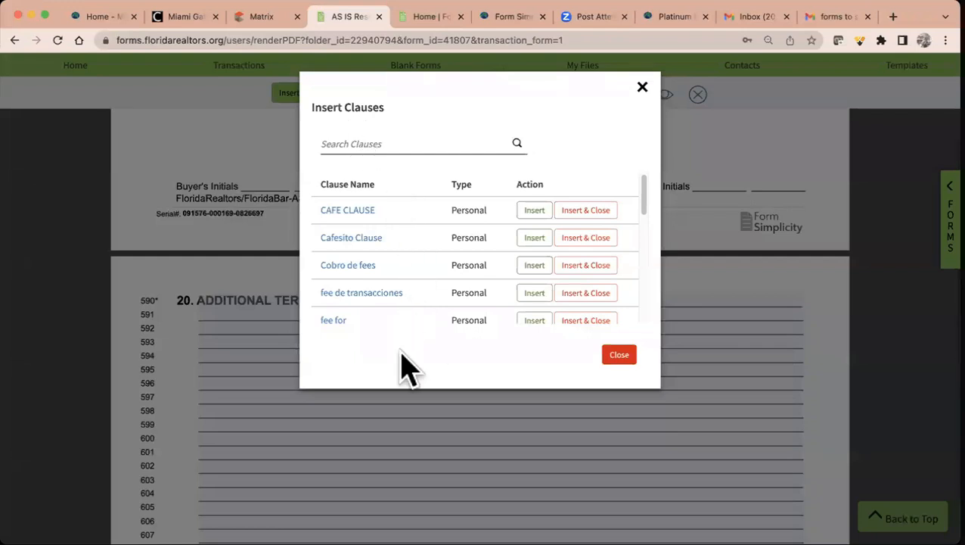
pyautogui.scroll(-3, 399, 270)
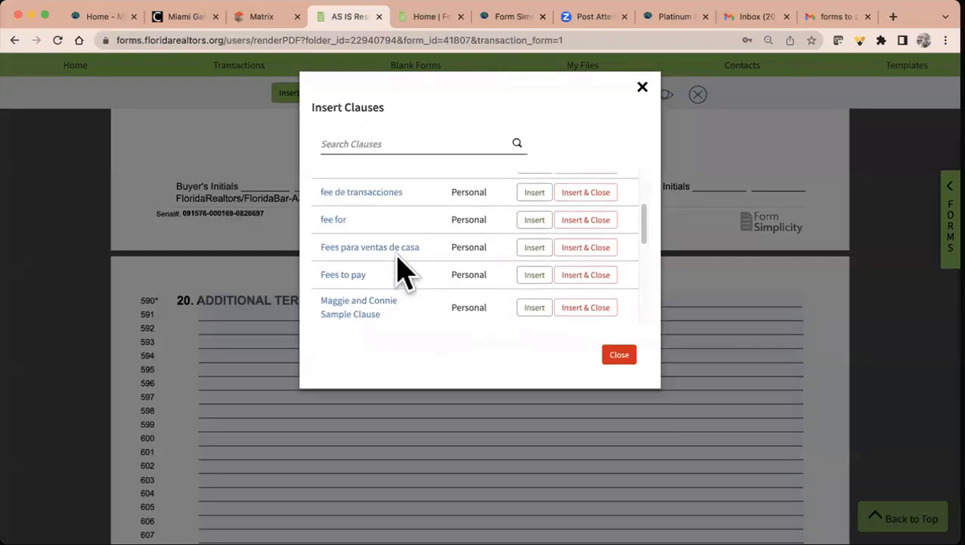
pyautogui.scroll(2, 399, 269)
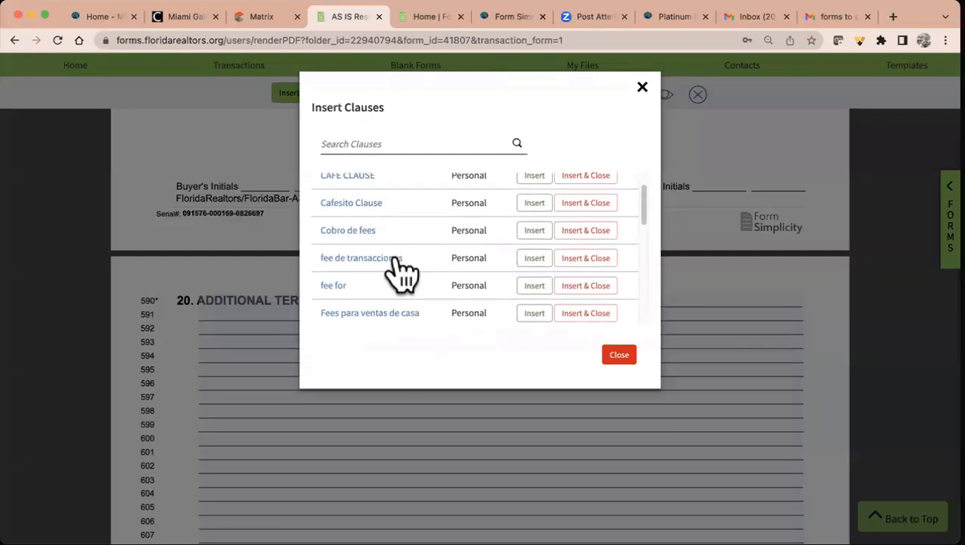
pyautogui.click(537, 274)
pyautogui.scroll(1, 514, 223)
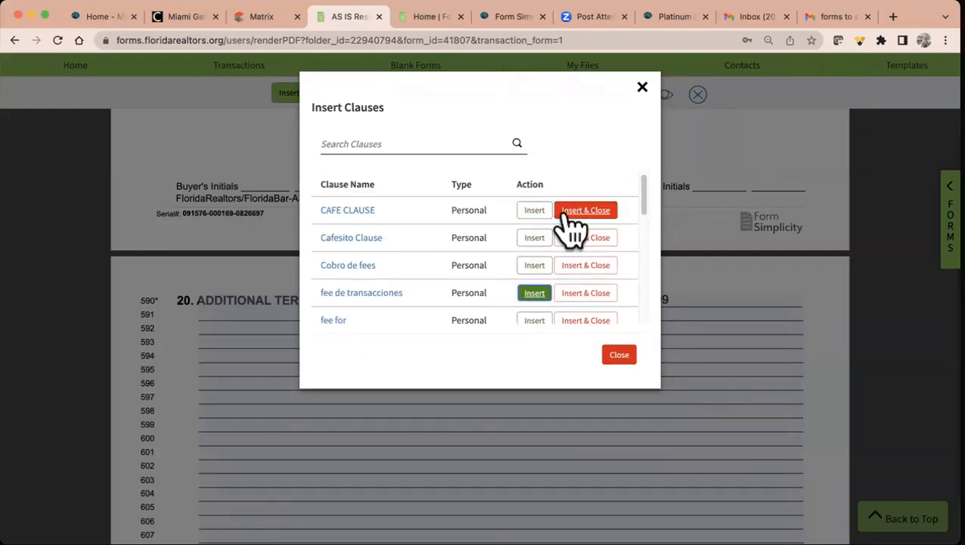
pyautogui.click(535, 212)
pyautogui.click(618, 355)
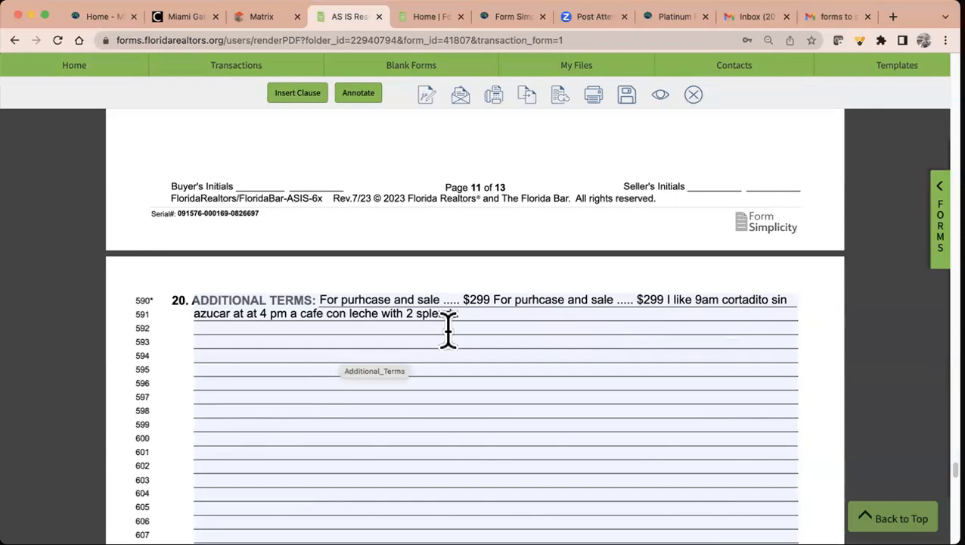
pyautogui.click(627, 94)
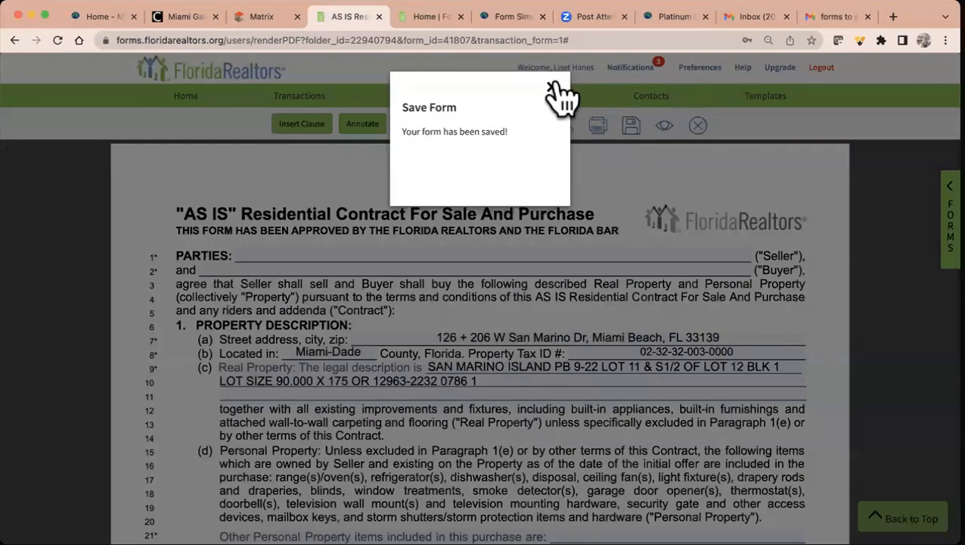
# - Close the saved contract and select both the AS IS contract and AS IS Rider in the transaction
pyautogui.click(550, 86)
pyautogui.click(698, 125)
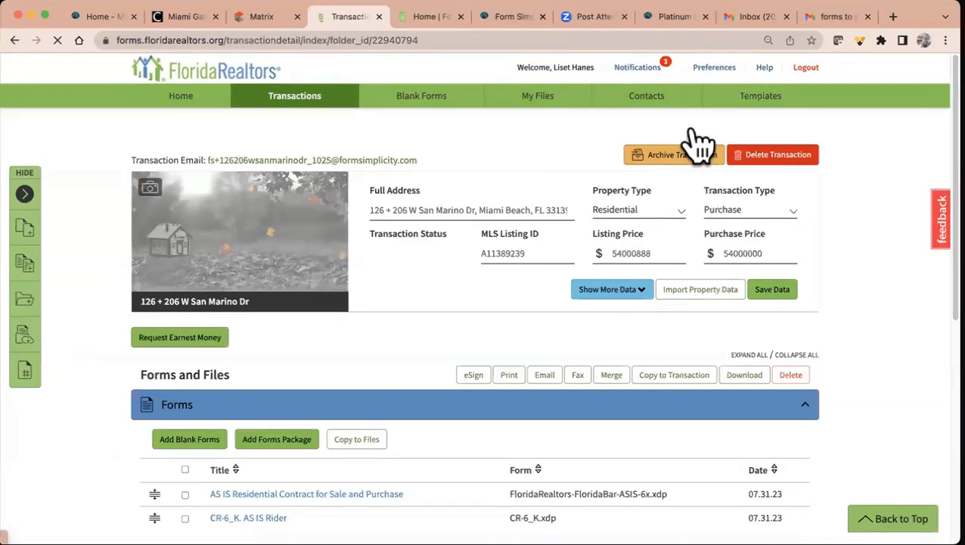
pyautogui.scroll(-3, 698, 140)
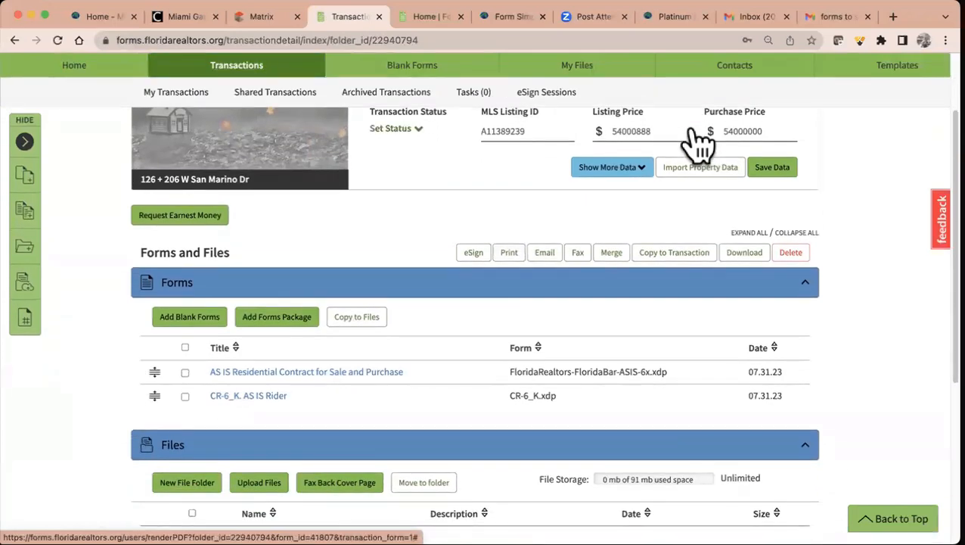
pyautogui.click(185, 347)
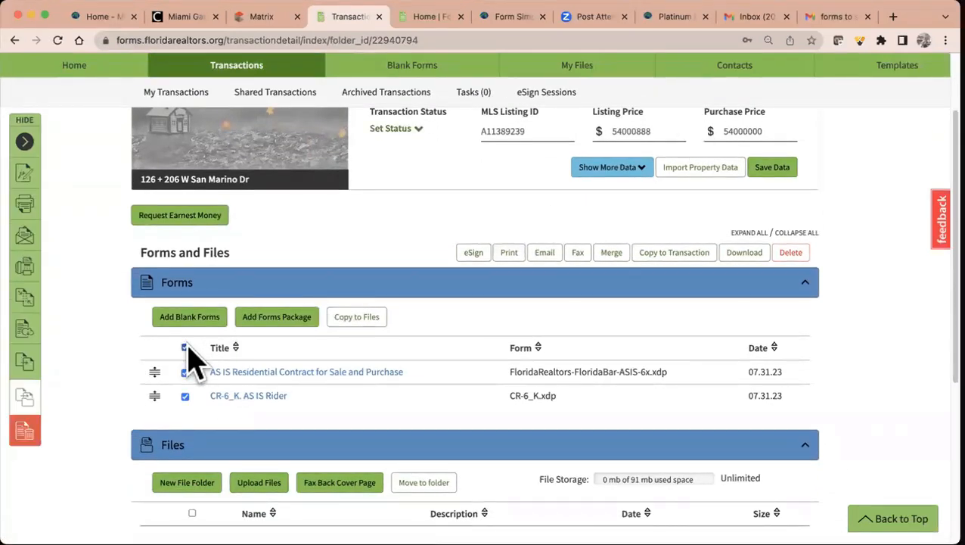
# - Start eSign for the selected forms with all suggested signers unticked, creating a new eSign 2.0 session
pyautogui.click(475, 255)
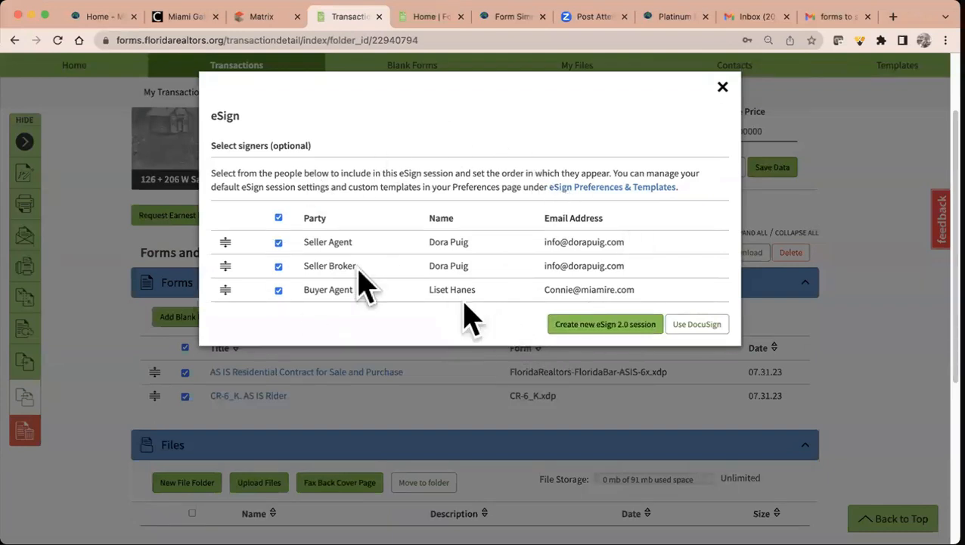
pyautogui.click(278, 218)
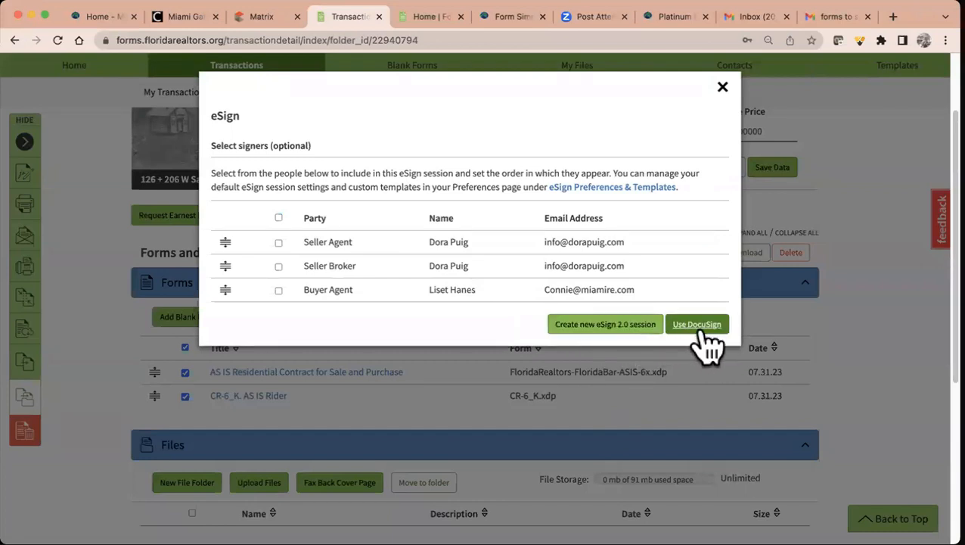
pyautogui.click(614, 327)
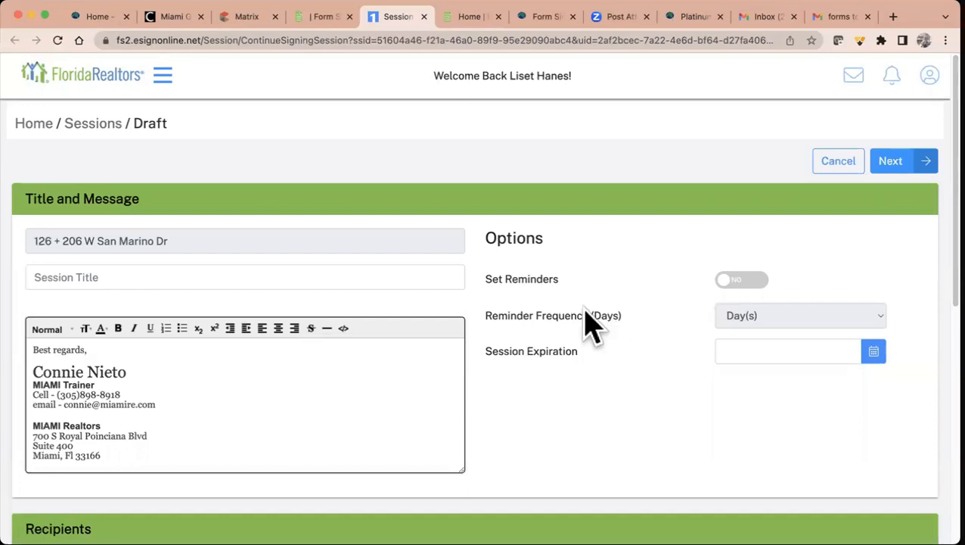
# - Title the session First Signing, set reminders every 3 days, and expire it on 08/03/2023
pyautogui.click(249, 272)
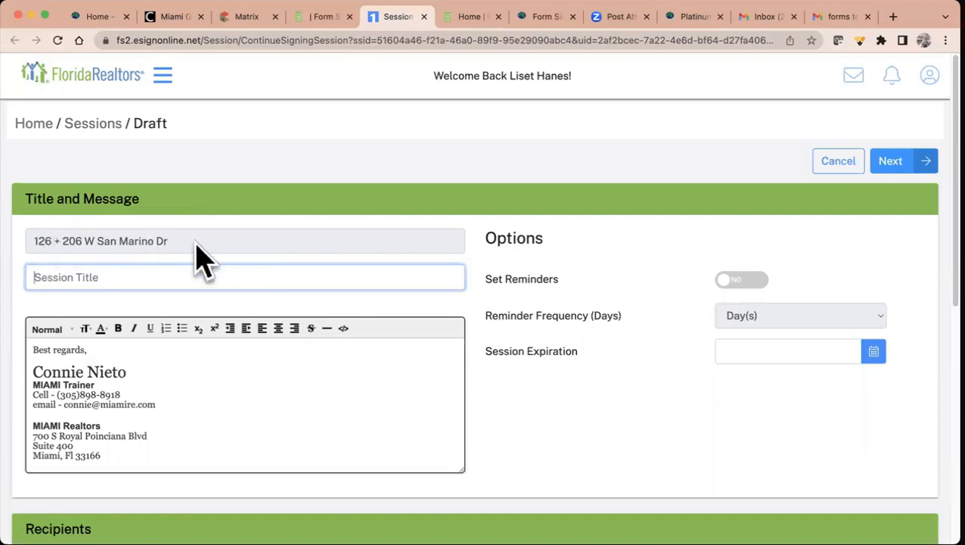
pyautogui.write('First Signing')
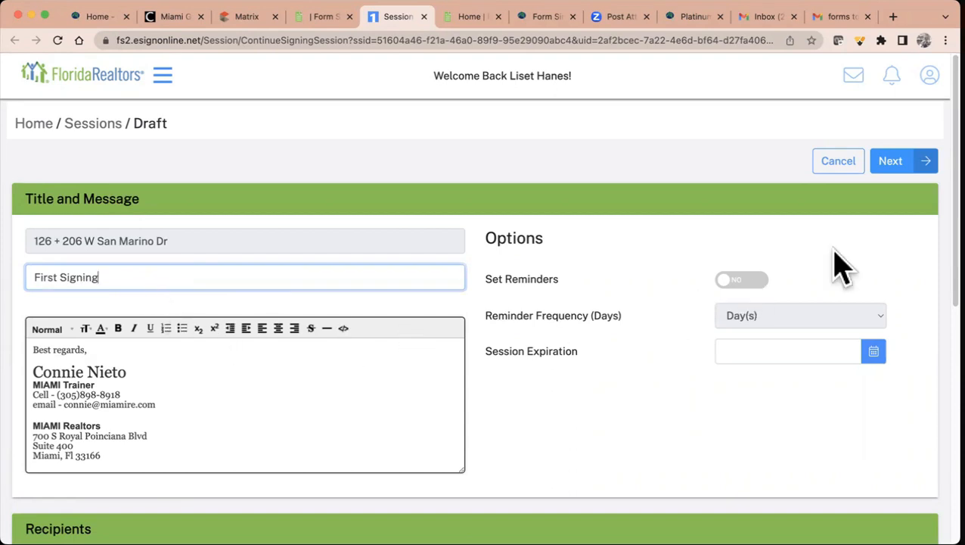
pyautogui.click(738, 280)
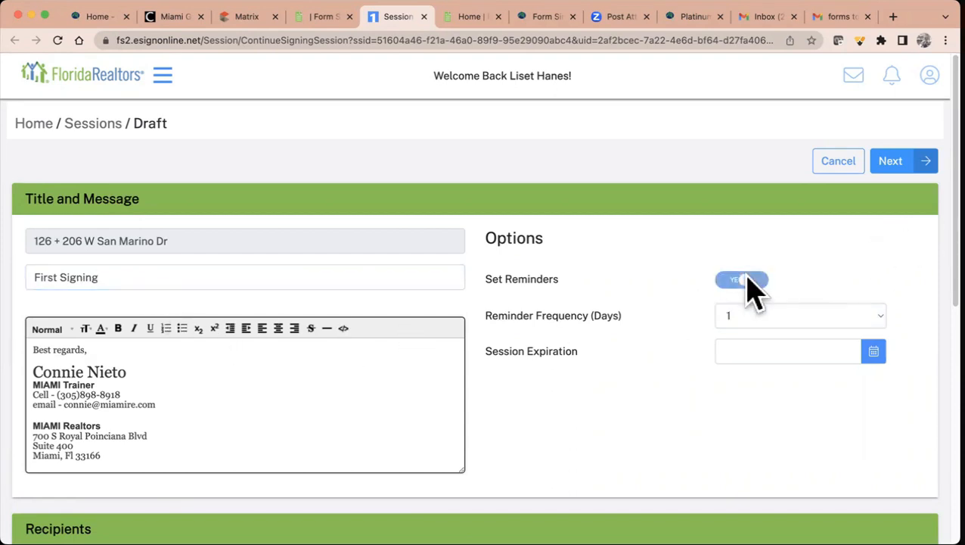
pyautogui.click(757, 317)
pyautogui.click(763, 353)
pyautogui.click(780, 349)
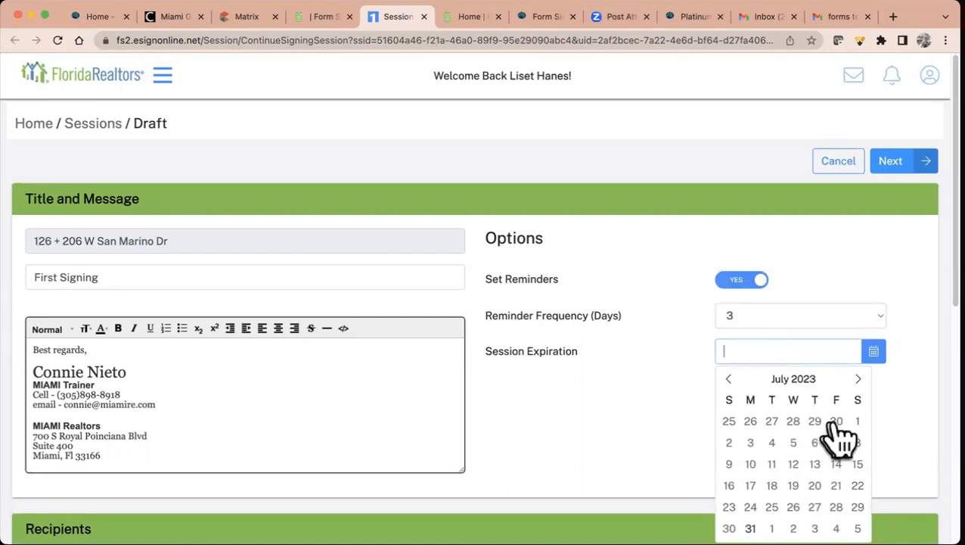
pyautogui.scroll(-1, 848, 437)
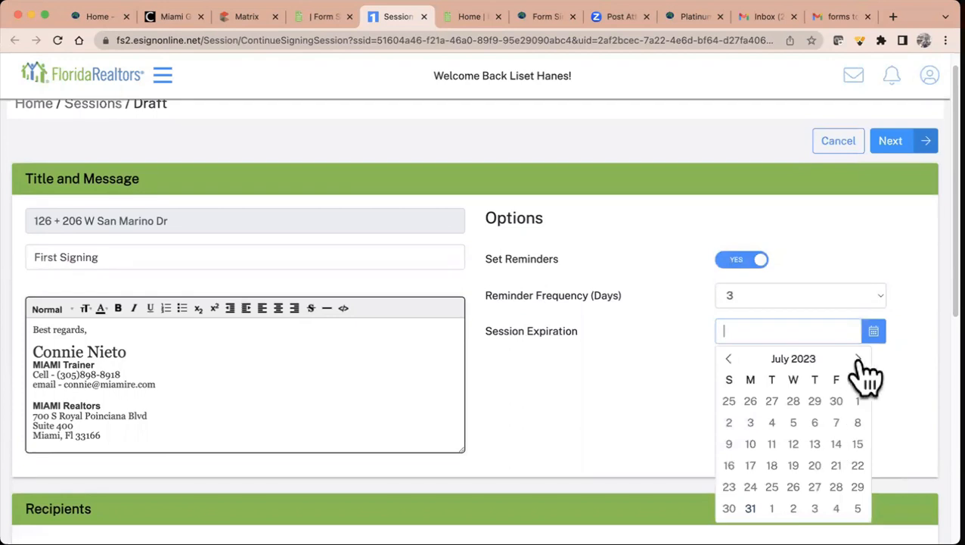
pyautogui.click(815, 507)
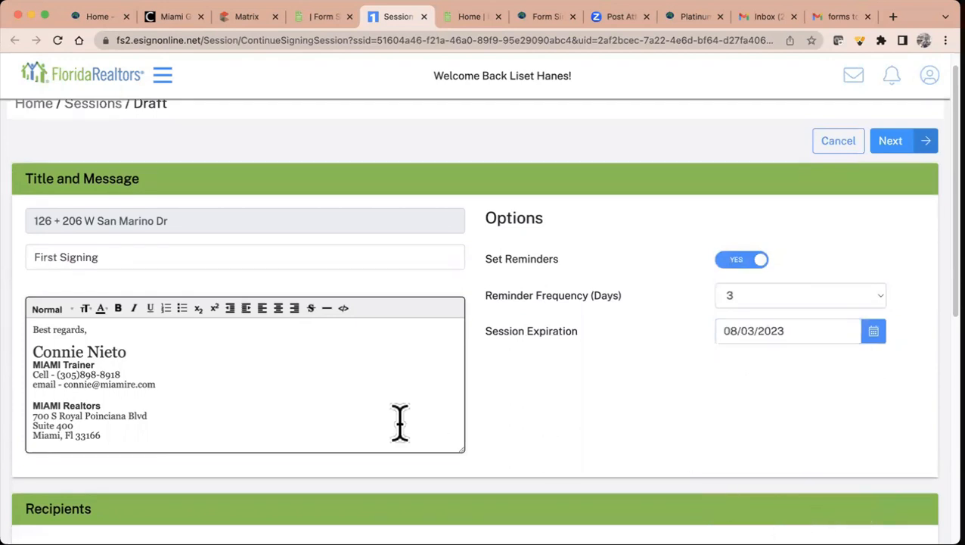
# - Add blank lines to the message around the Dear Customer greeting and sign-off
pyautogui.click(32, 329)
pyautogui.press('Return')
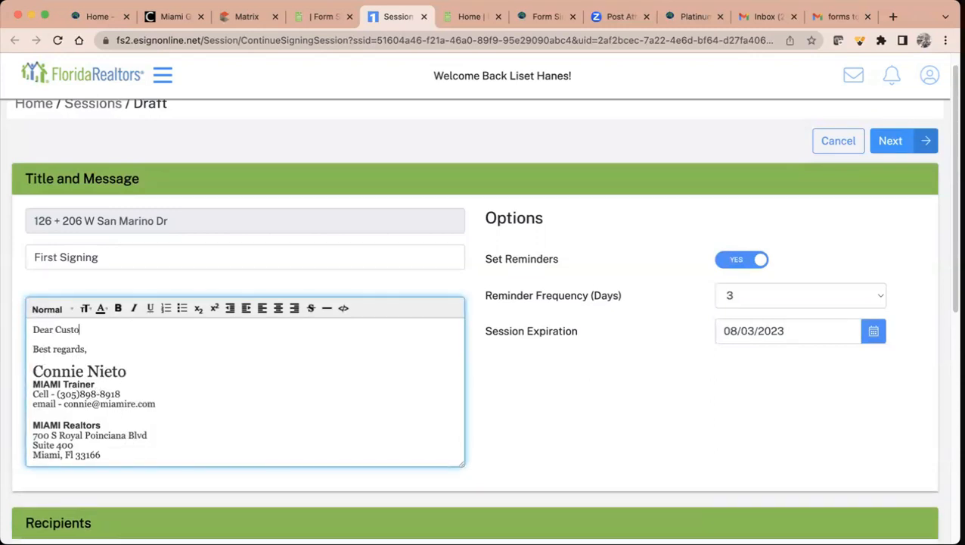
pyautogui.press('Return')
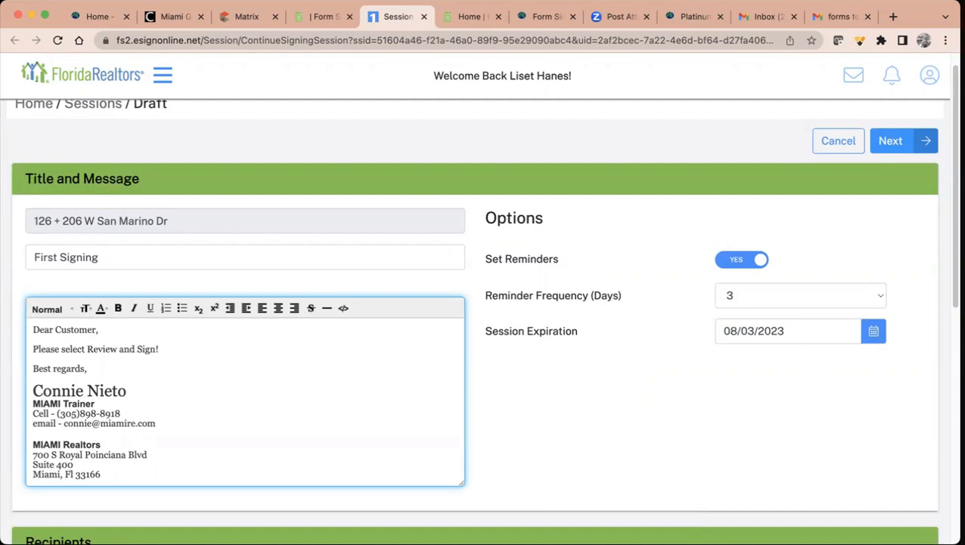
pyautogui.scroll(-5, 182, 378)
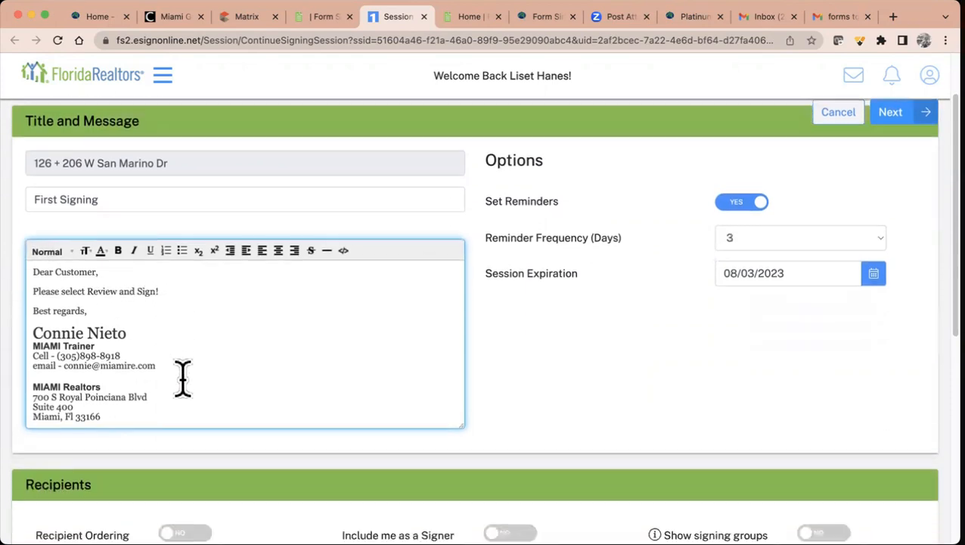
pyautogui.scroll(-2, 300, 388)
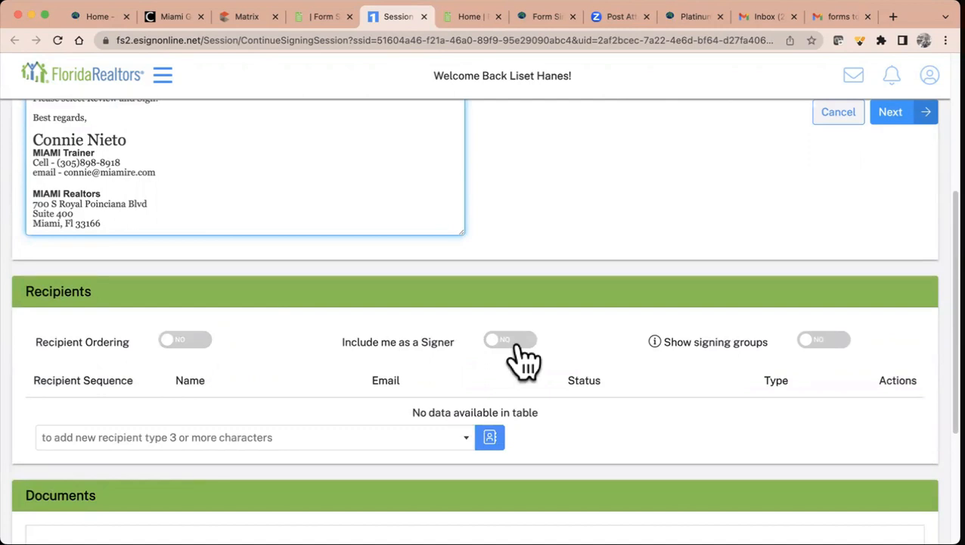
# - Leave Include me as a Signer off, browse the address book, and begin adding a new recipient
pyautogui.click(519, 346)
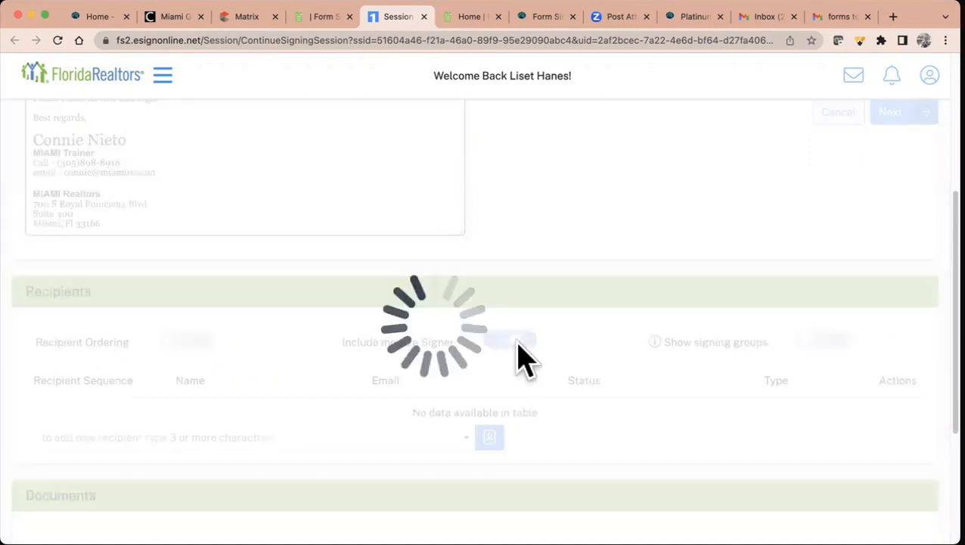
pyautogui.click(502, 342)
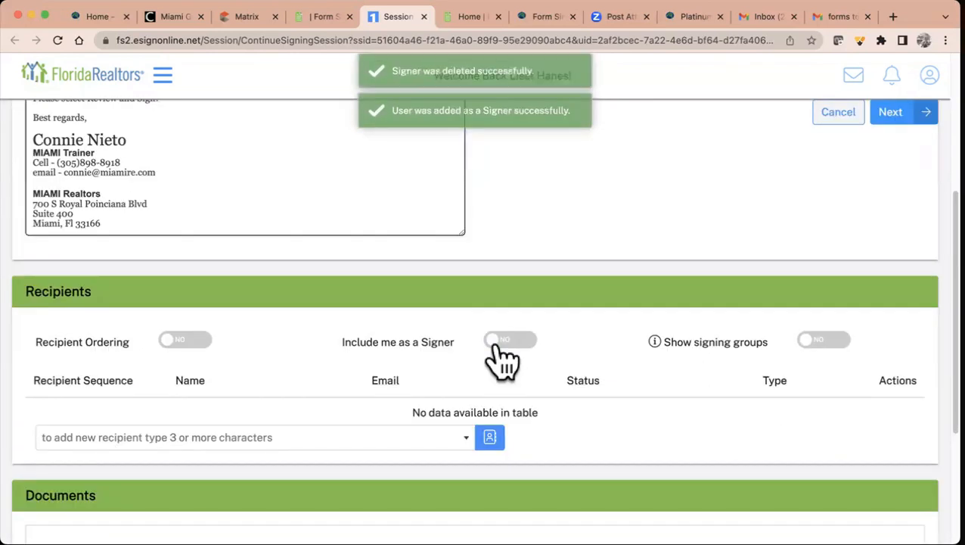
pyautogui.scroll(-3, 496, 346)
pyautogui.click(317, 334)
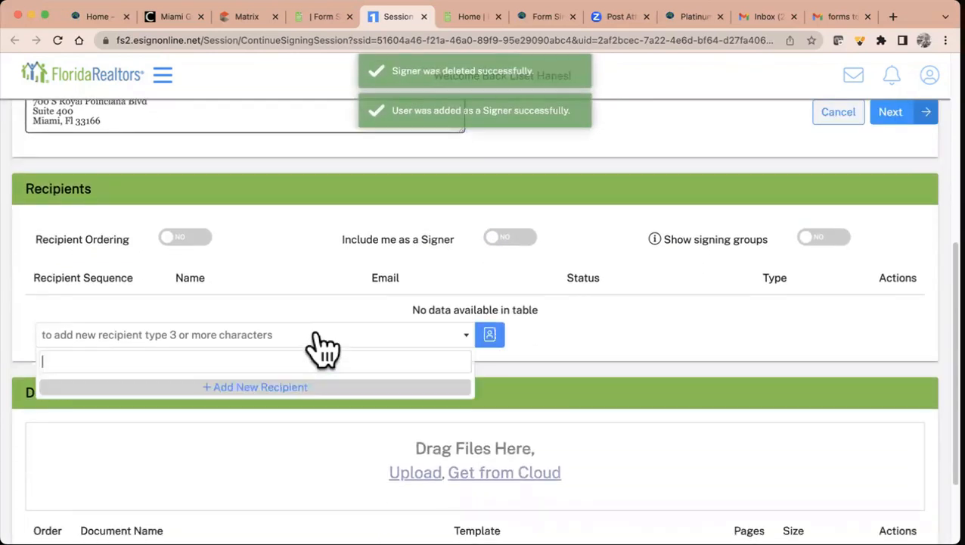
pyautogui.click(490, 336)
pyautogui.scroll(-5, 443, 386)
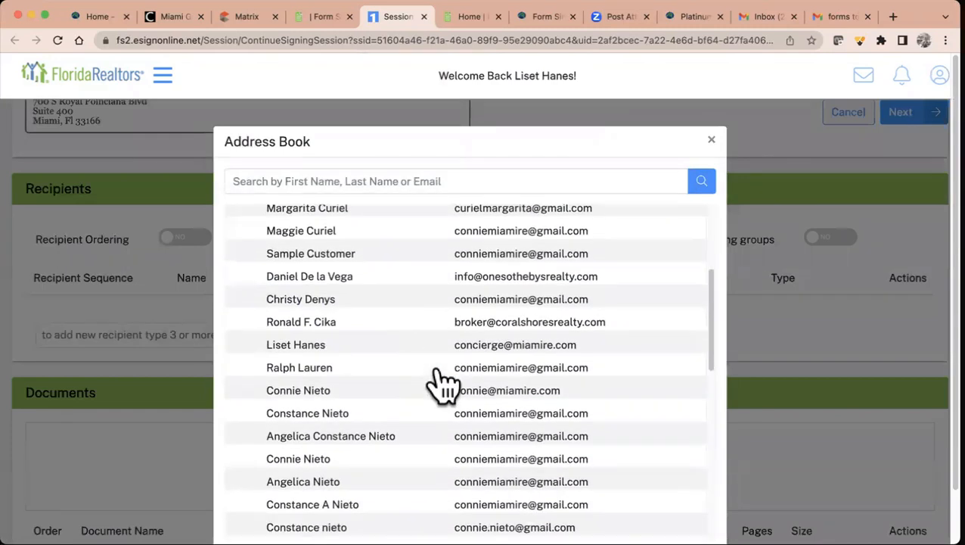
pyautogui.scroll(-3, 442, 386)
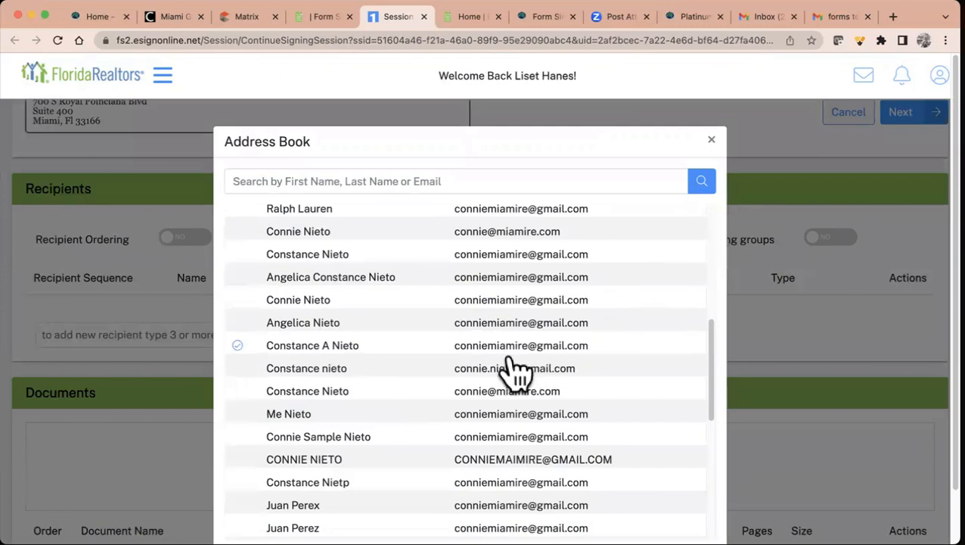
pyautogui.scroll(-15, 355, 363)
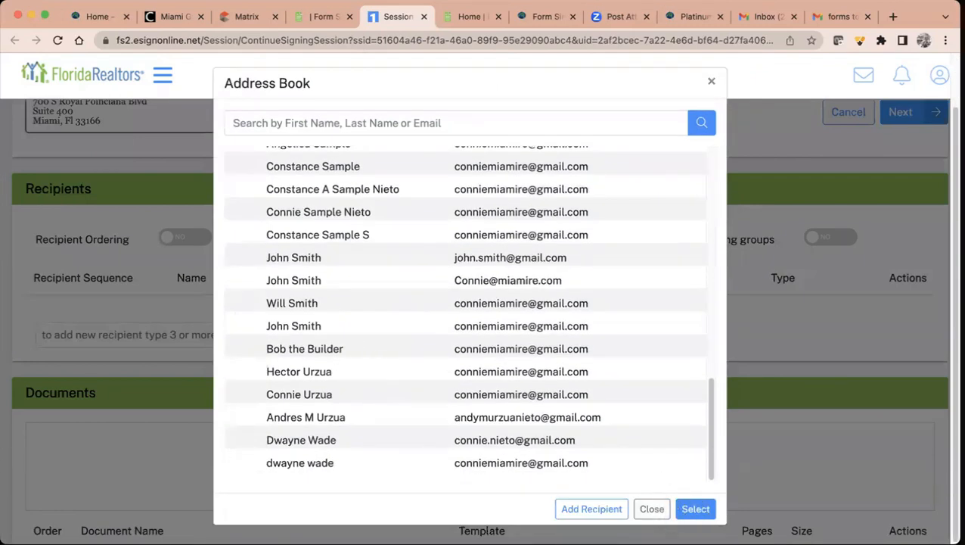
pyautogui.click(591, 508)
# - Enter the recipient's first name, last name and e-mail address, leaving authentication unset
pyautogui.click(333, 197)
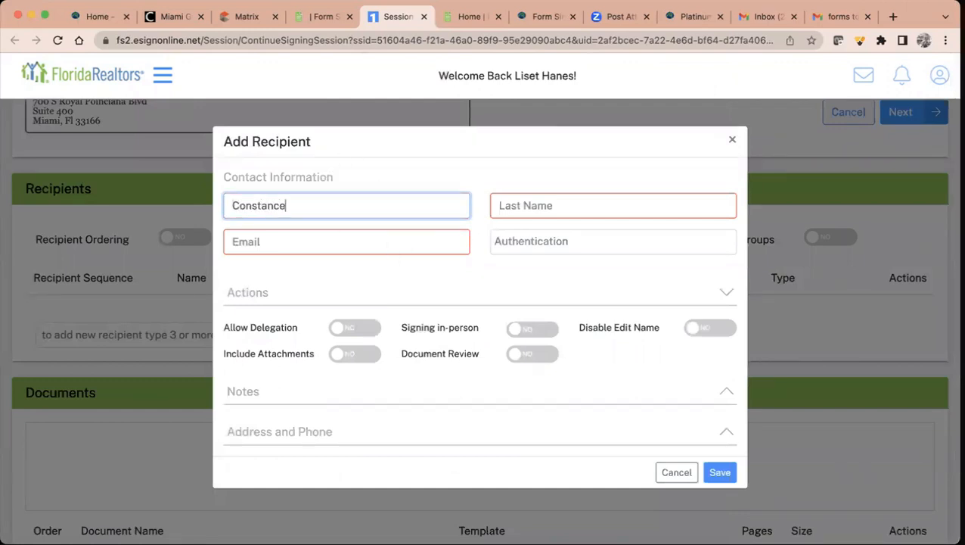
pyautogui.press('Tab')
pyautogui.press('Tab')
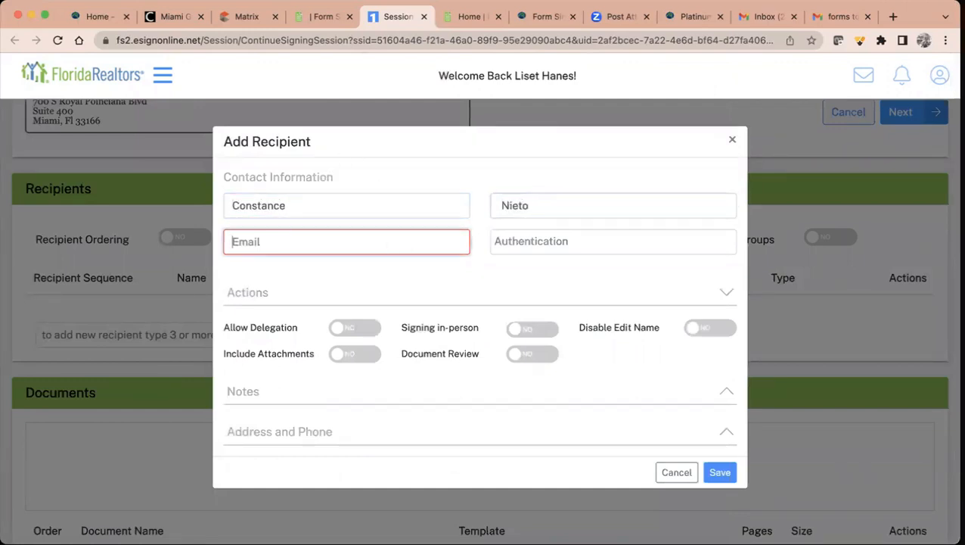
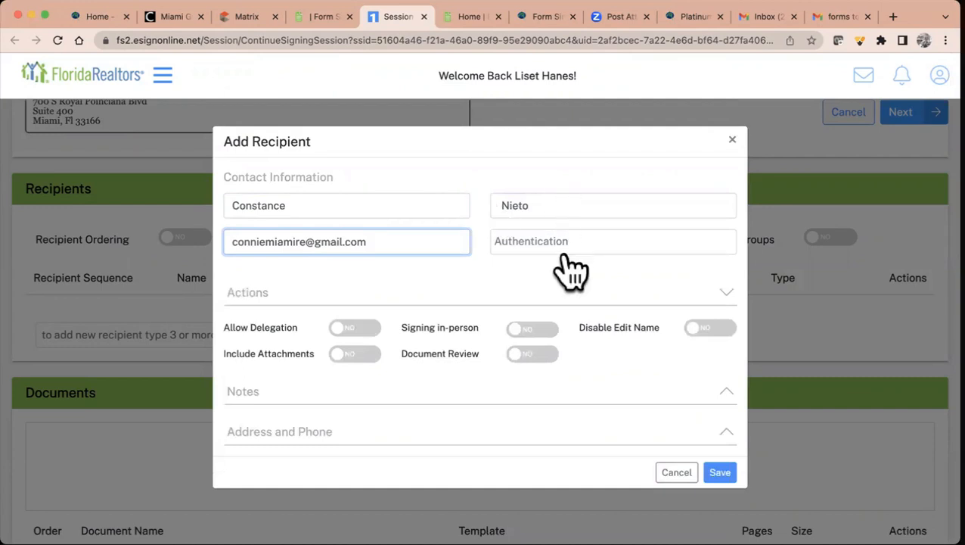
pyautogui.click(556, 241)
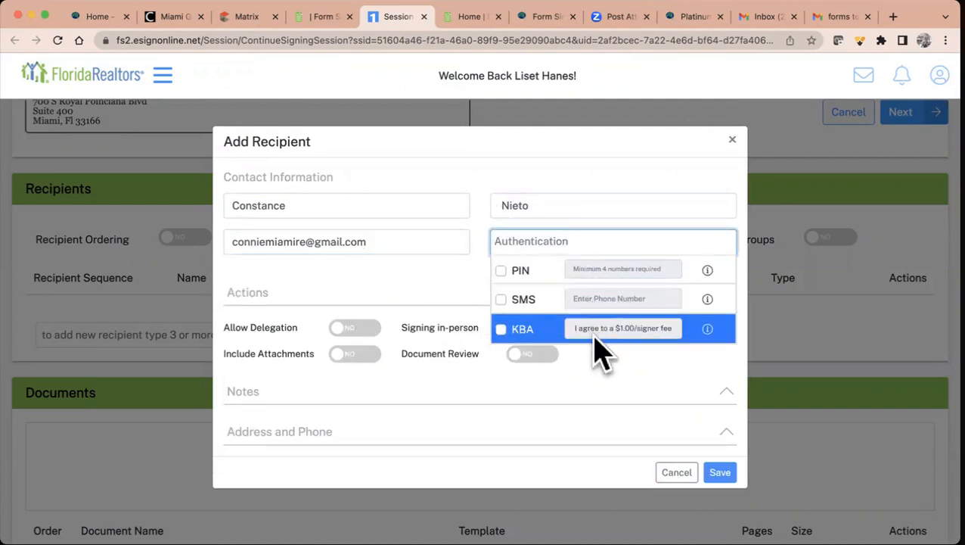
pyautogui.click(445, 304)
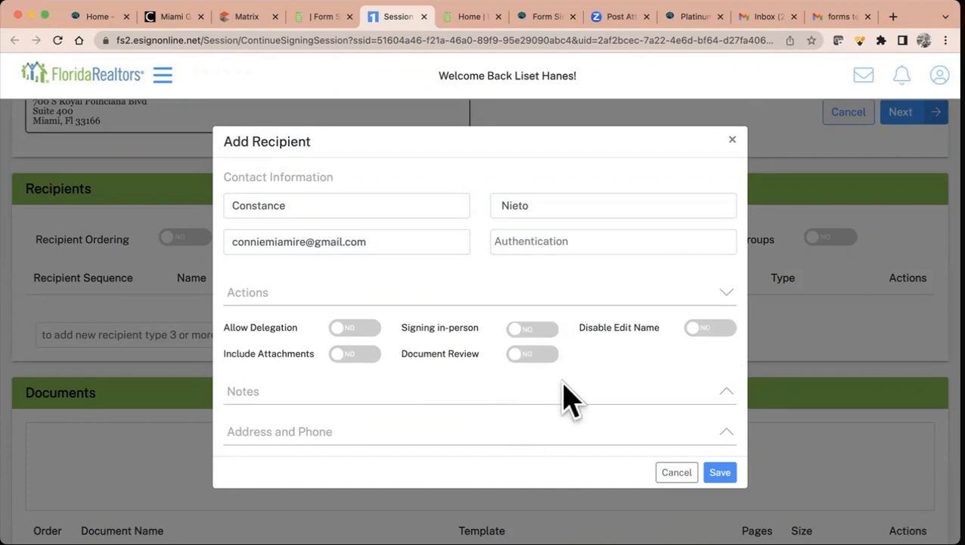
# - Save the recipient, updating the existing address-book contact, and review the Recipients and Documents lists
pyautogui.click(723, 474)
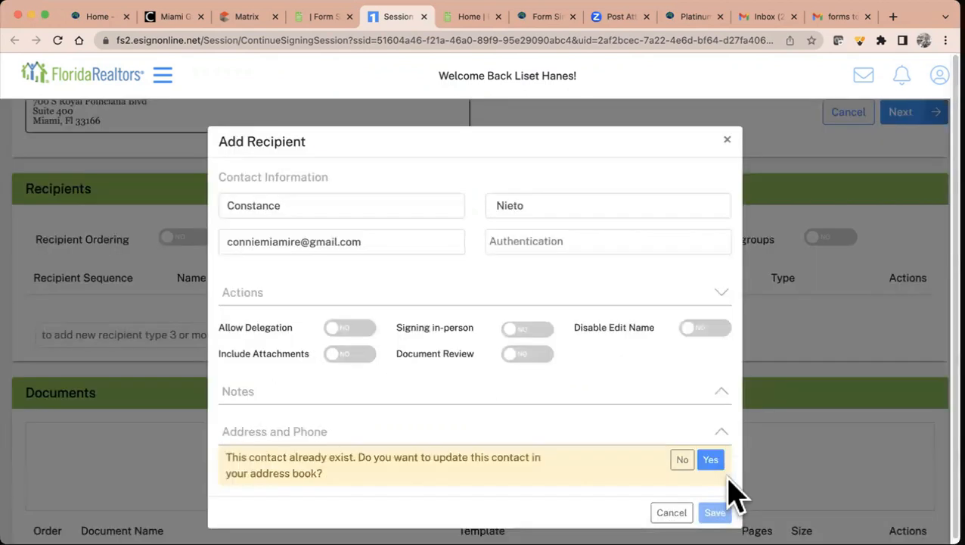
pyautogui.click(710, 460)
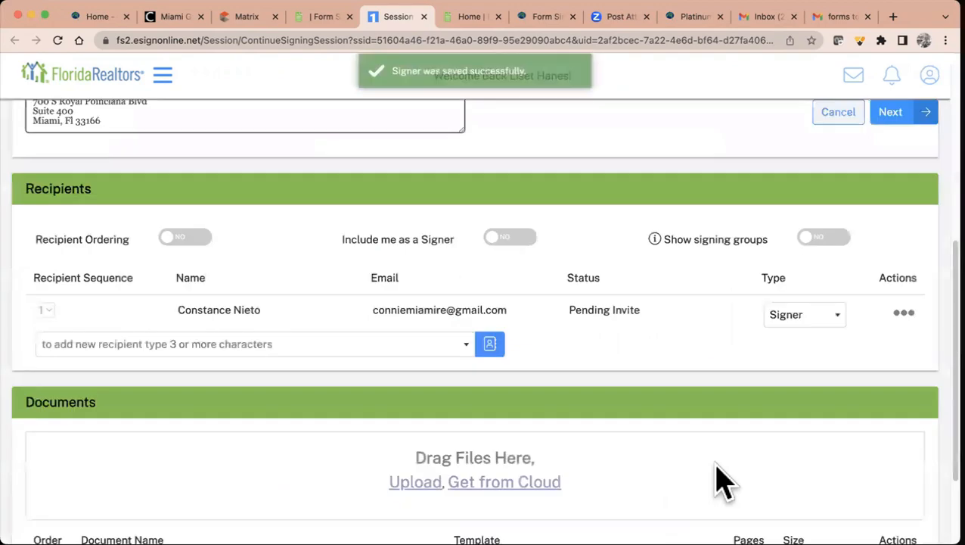
pyautogui.scroll(-1, 722, 481)
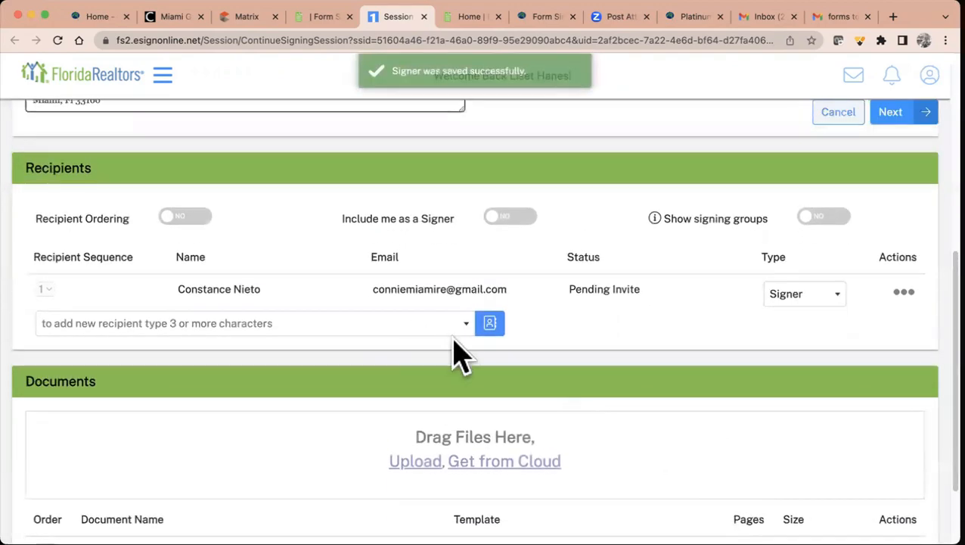
pyautogui.scroll(-3, 615, 399)
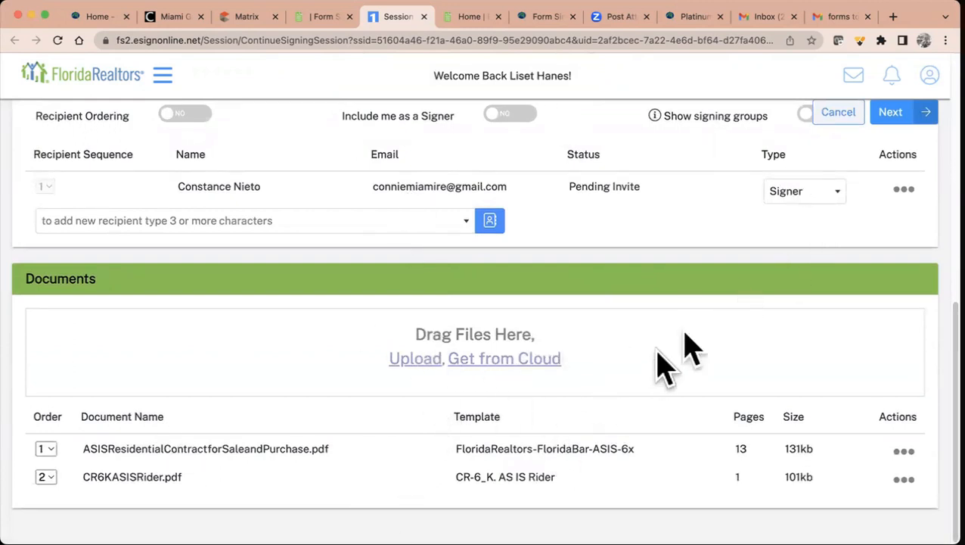
# - Assign the recipient to the Buyer 1 role and remove unassigned signing locations
pyautogui.click(899, 115)
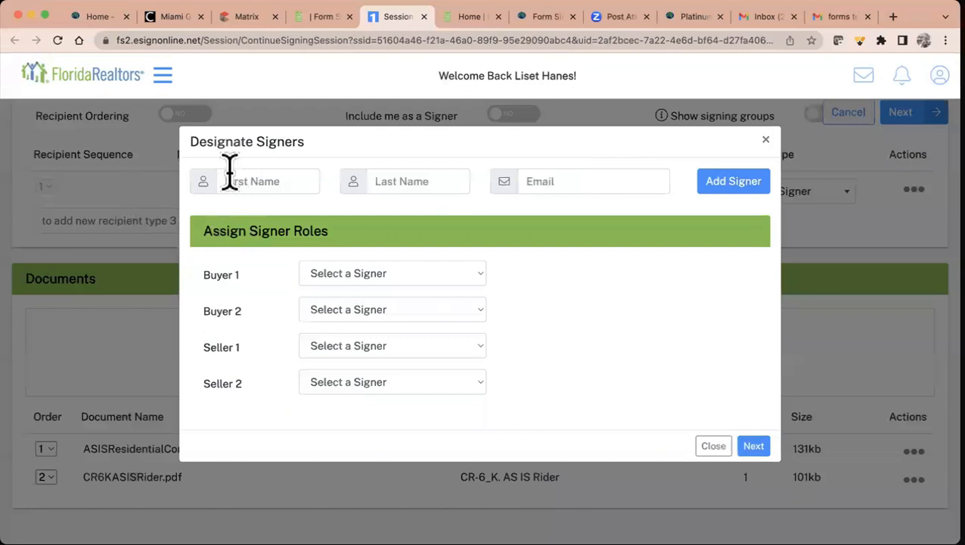
pyautogui.click(425, 274)
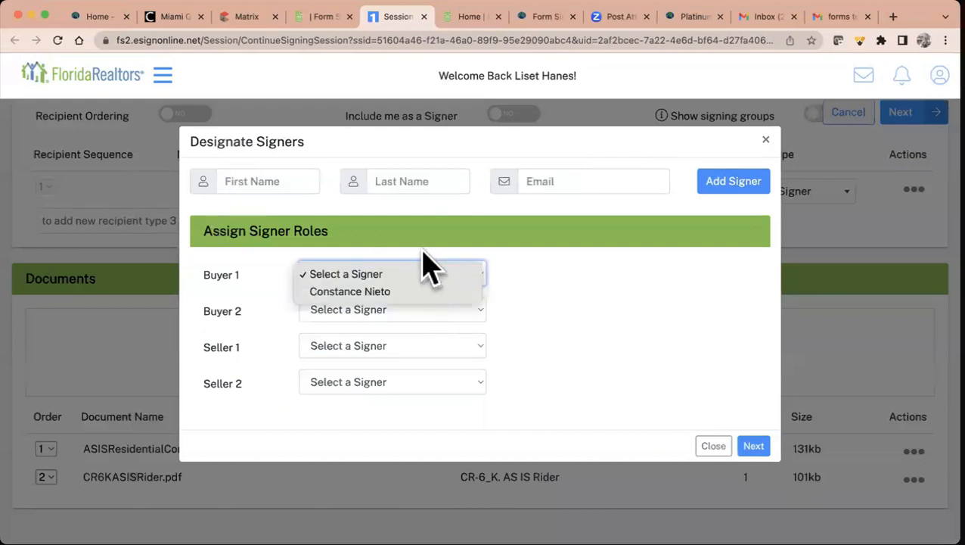
pyautogui.click(412, 295)
pyautogui.click(265, 176)
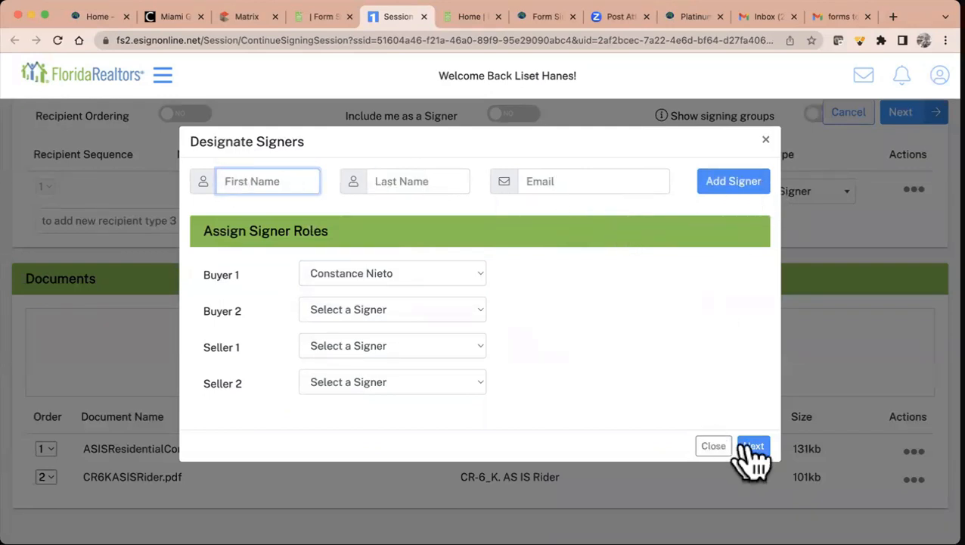
pyautogui.click(753, 446)
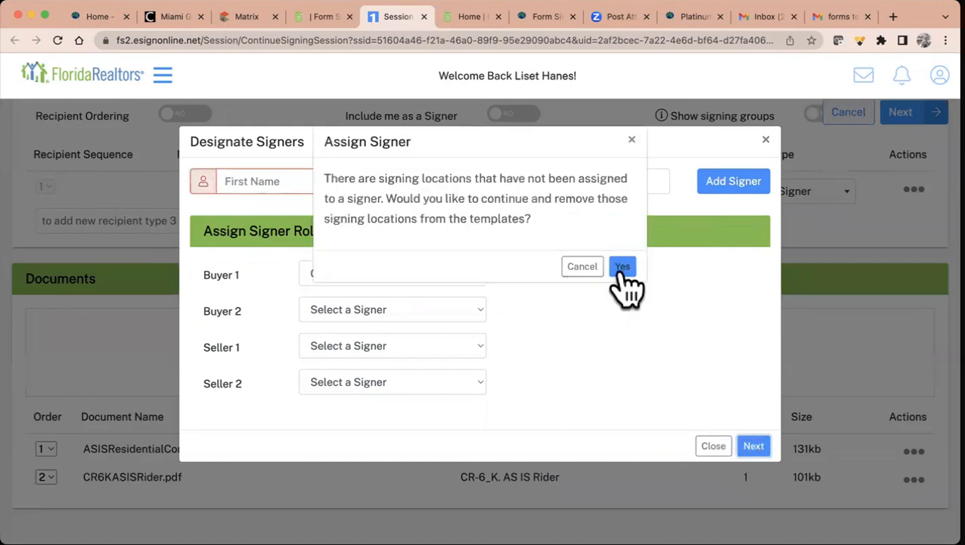
pyautogui.click(621, 266)
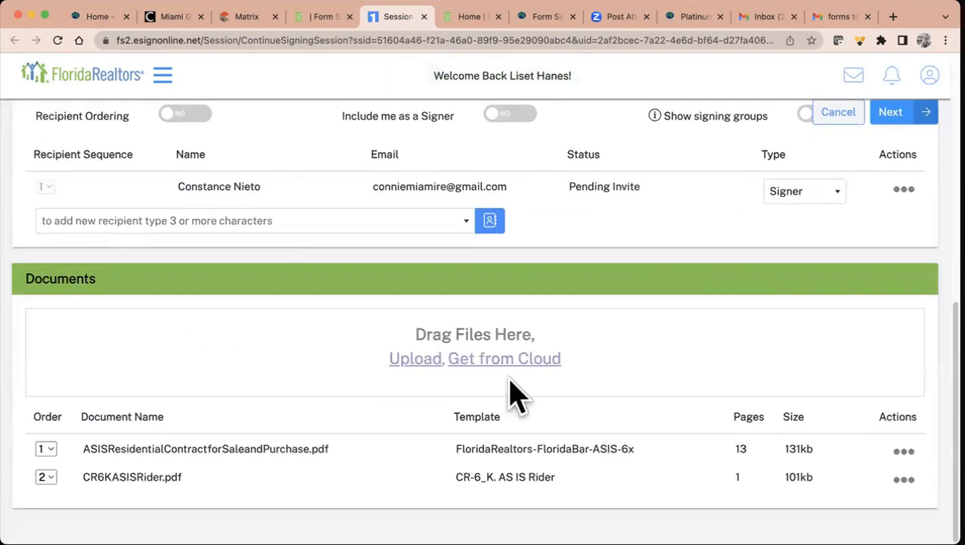
# - Strike through the 54,000,000.00 purchase price and add a 55,000,000.00 text box above it
pyautogui.click(895, 115)
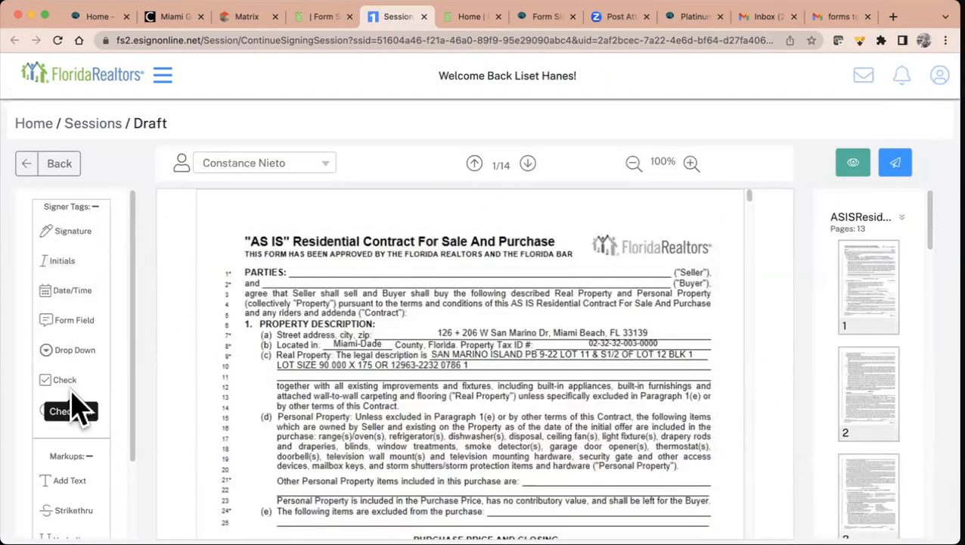
pyautogui.scroll(-1, 75, 408)
pyautogui.scroll(-2, 76, 409)
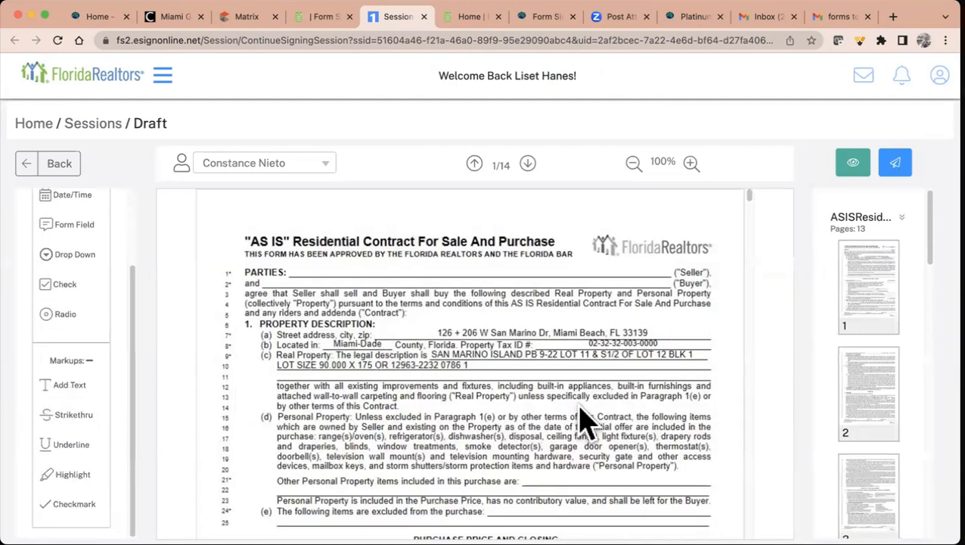
pyautogui.scroll(-2, 581, 420)
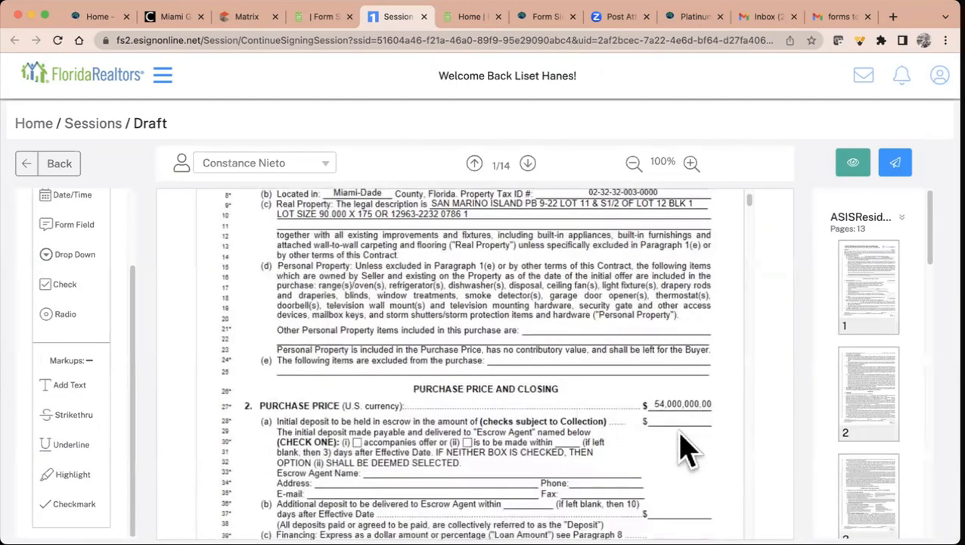
pyautogui.moveTo(65, 416); pyautogui.dragTo(616, 416)
pyautogui.moveTo(65, 390); pyautogui.dragTo(638, 386)
pyautogui.moveTo(68, 385); pyautogui.dragTo(569, 453)
pyautogui.click(657, 436)
pyautogui.click(637, 388)
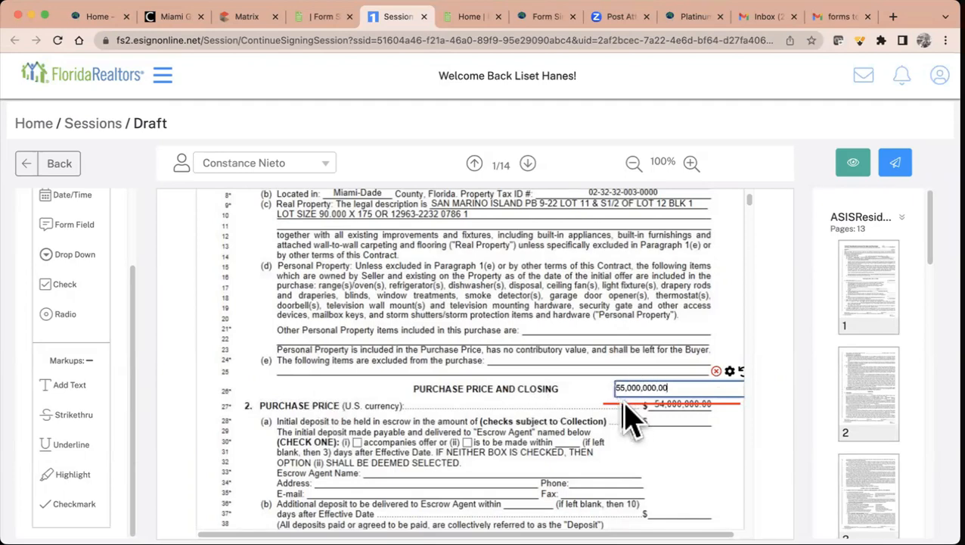
pyautogui.moveTo(130, 469); pyautogui.dragTo(136, 390)
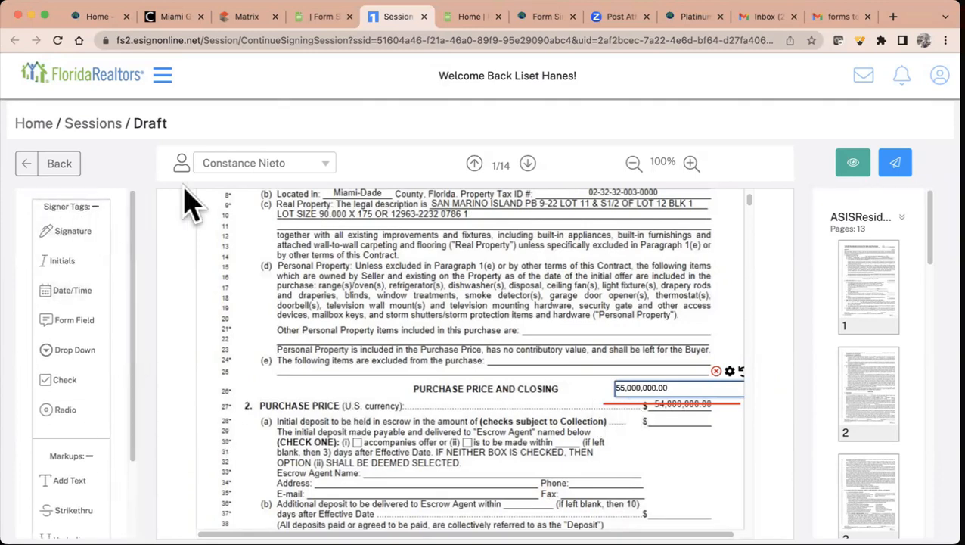
# - Place Initials and Date/Time signer tags beside the changed price
pyautogui.click(250, 162)
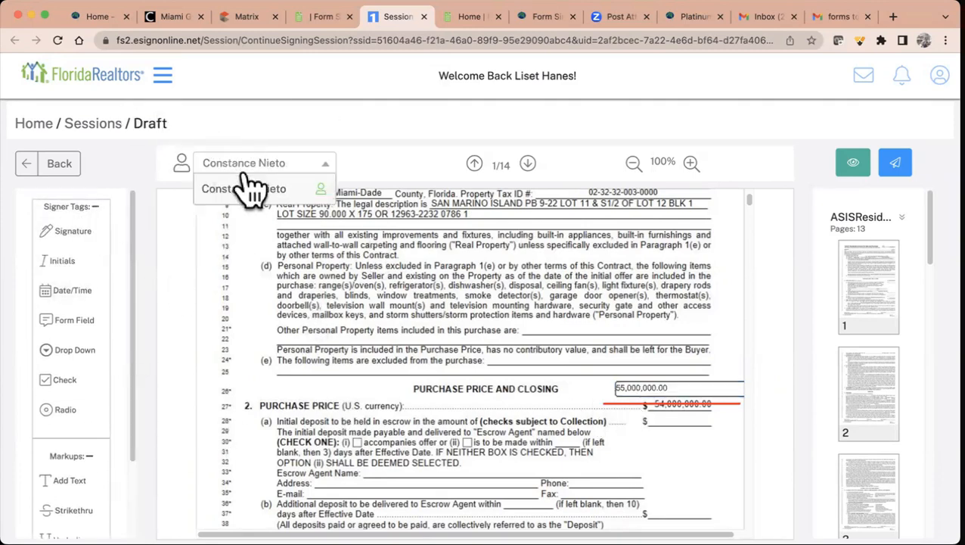
pyautogui.click(307, 166)
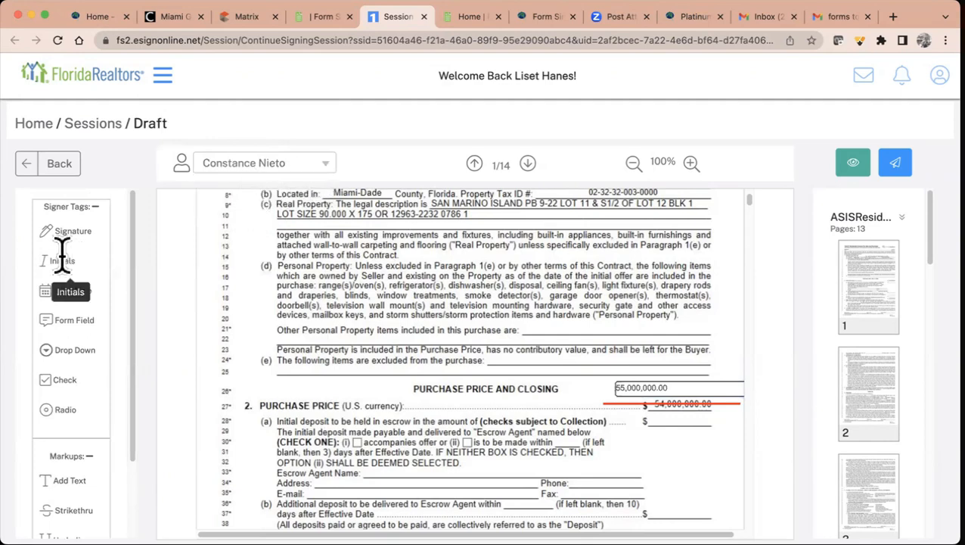
pyautogui.moveTo(60, 258); pyautogui.dragTo(681, 370)
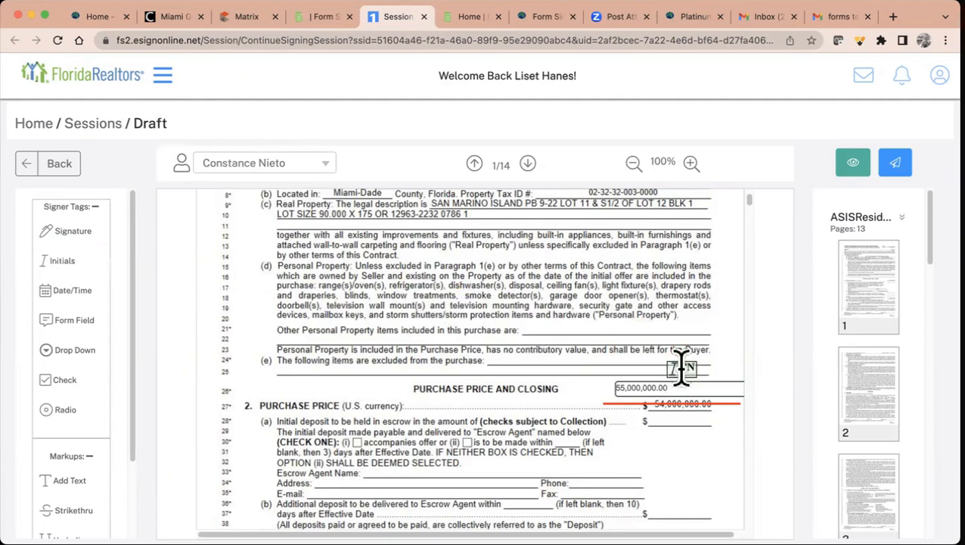
pyautogui.moveTo(72, 291); pyautogui.dragTo(526, 369)
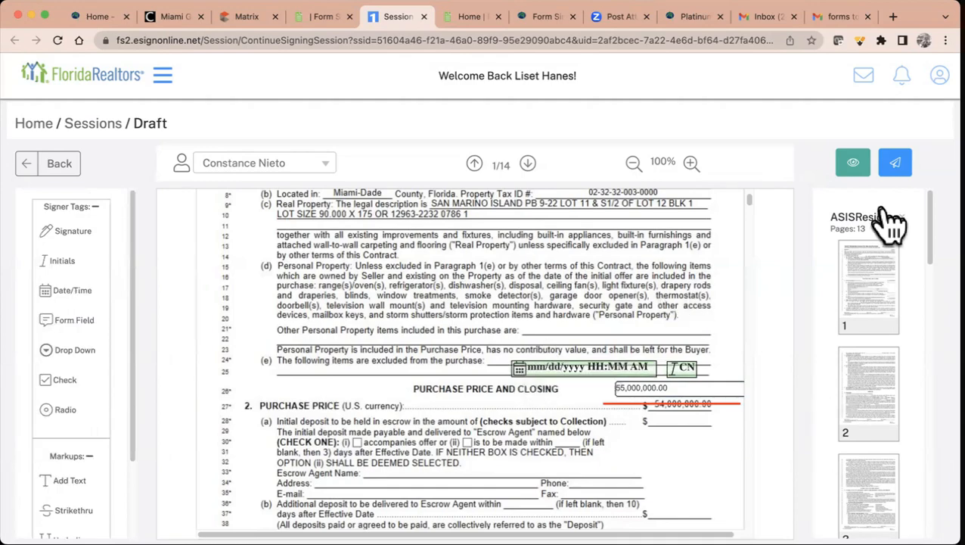
# - Preview the First Signing session summary and send it to the signer
pyautogui.click(857, 174)
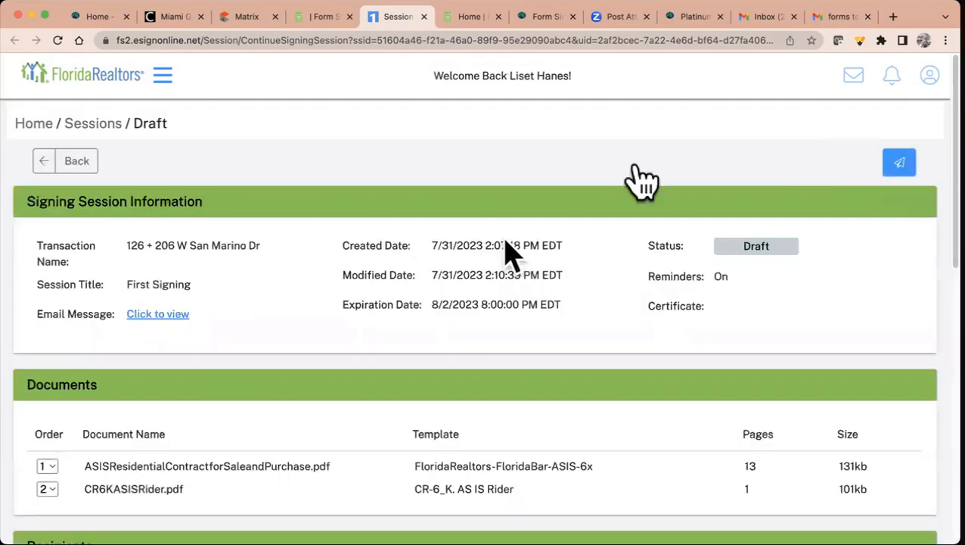
pyautogui.scroll(-15, 537, 352)
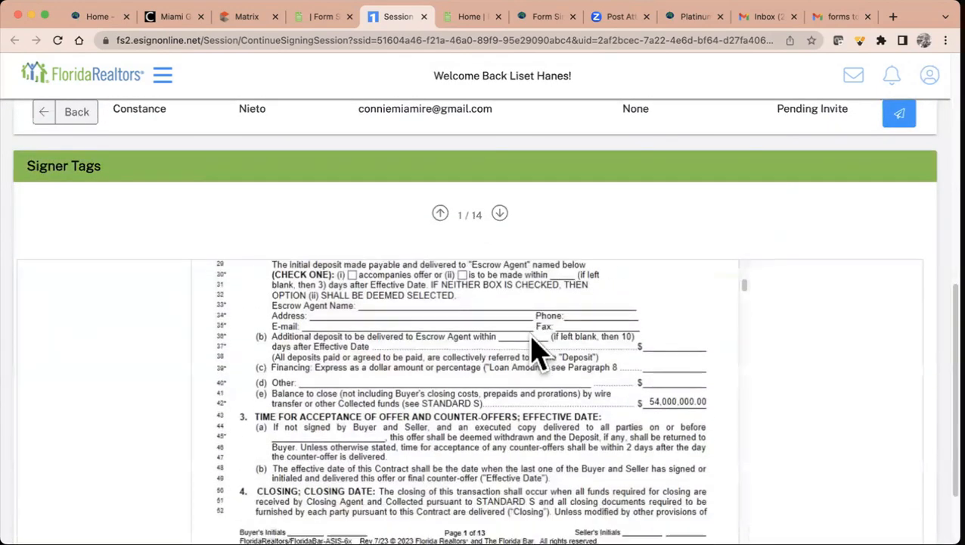
pyautogui.scroll(5, 652, 367)
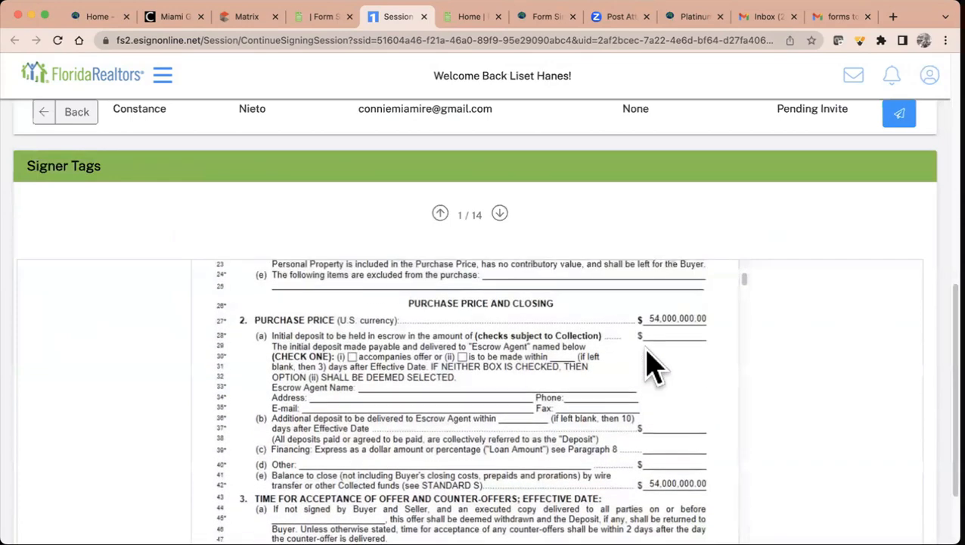
pyautogui.scroll(5, 652, 367)
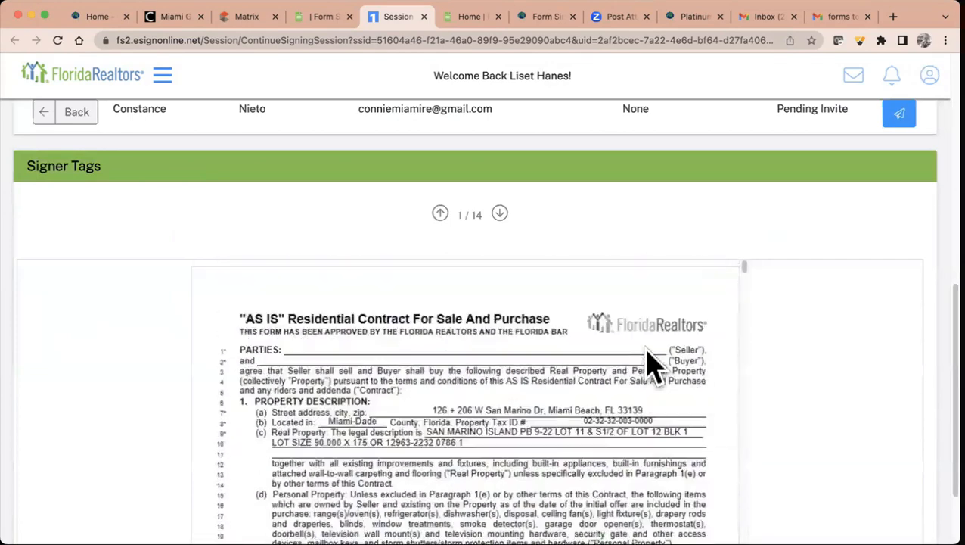
pyautogui.scroll(5, 770, 177)
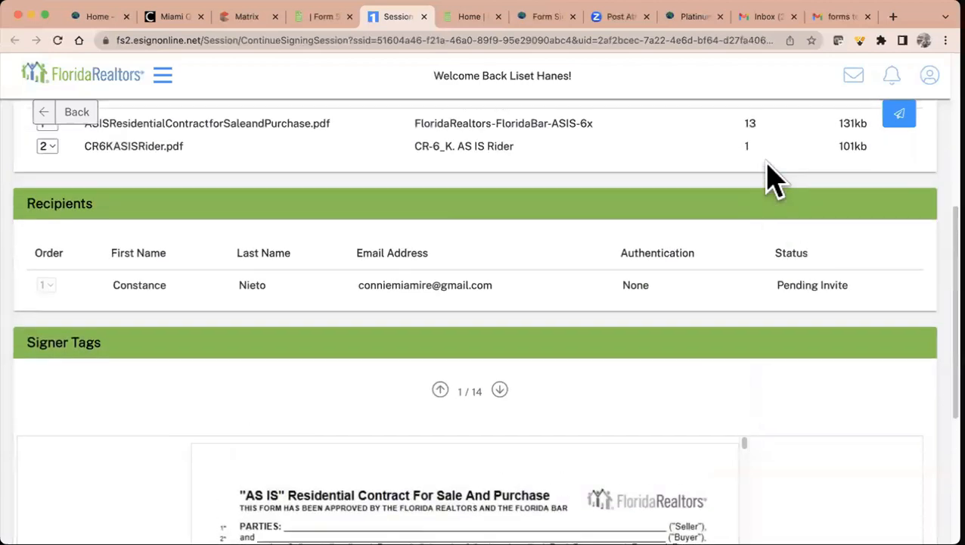
pyautogui.scroll(3, 769, 176)
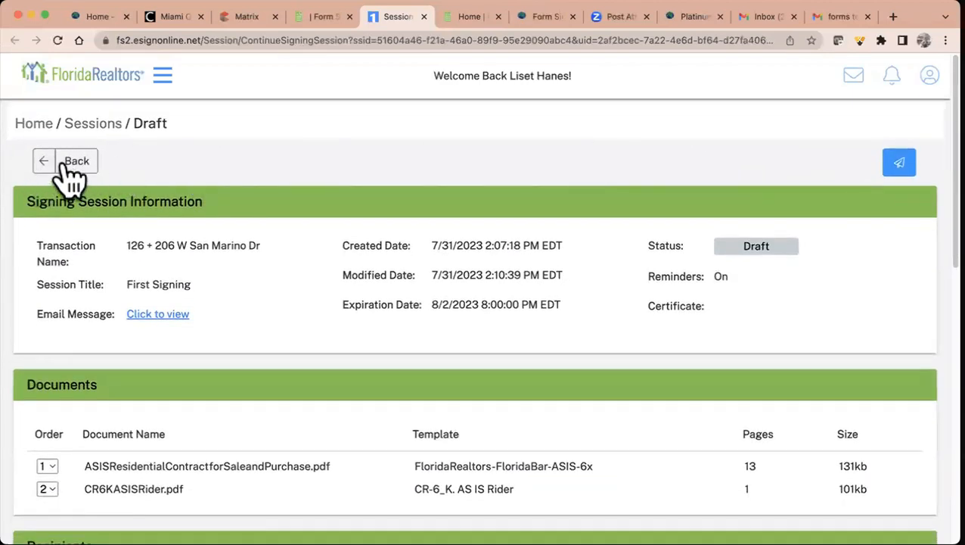
pyautogui.click(907, 162)
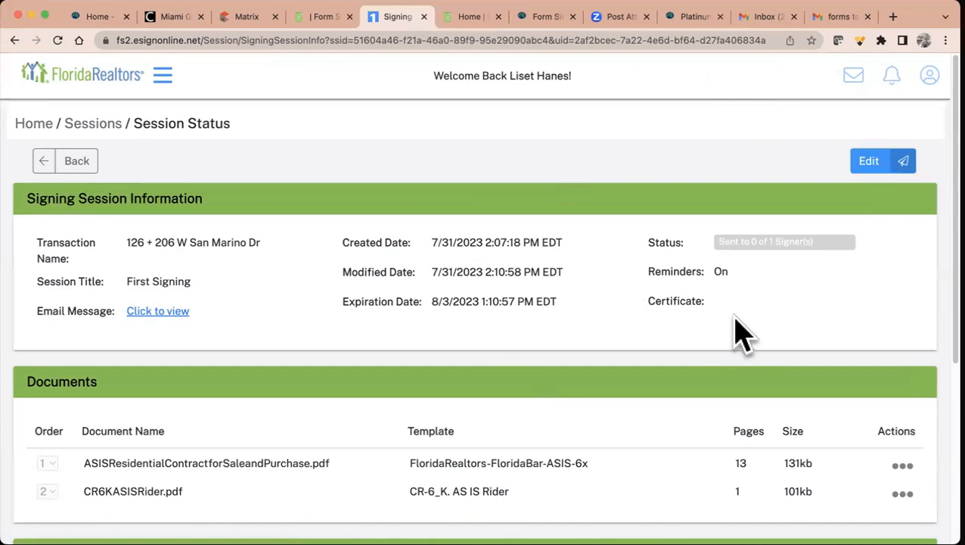
# - Close the session tab and open the First Signing invitation email in Gmail
pyautogui.click(423, 16)
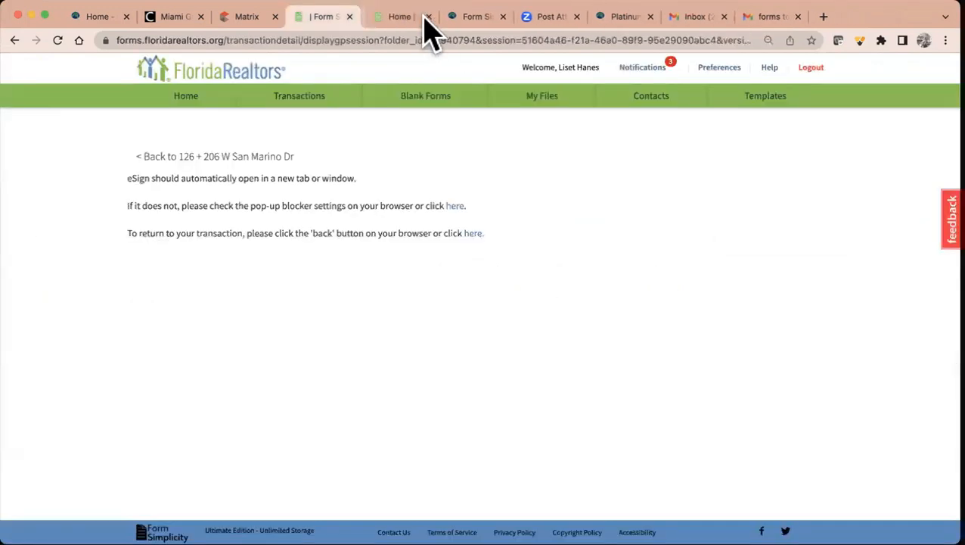
pyautogui.click(199, 100)
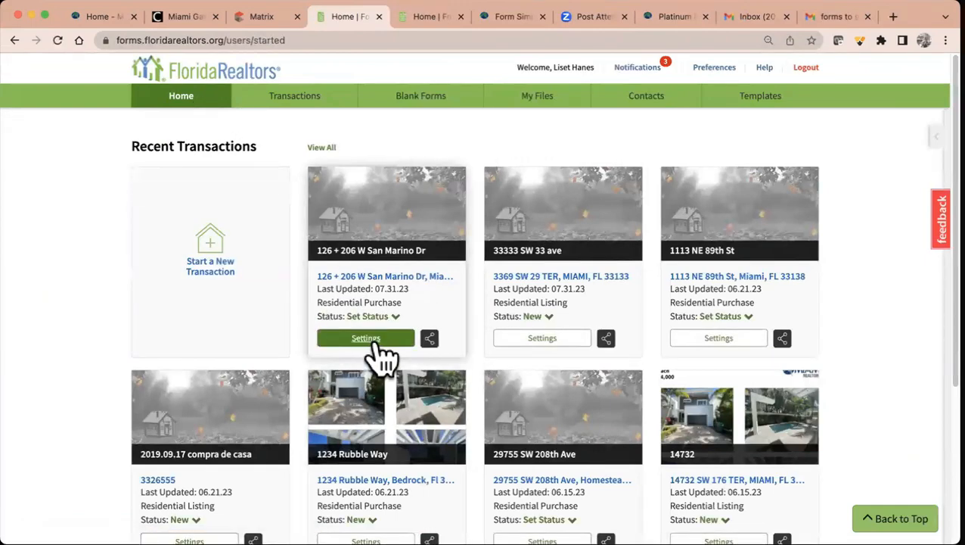
pyautogui.click(837, 17)
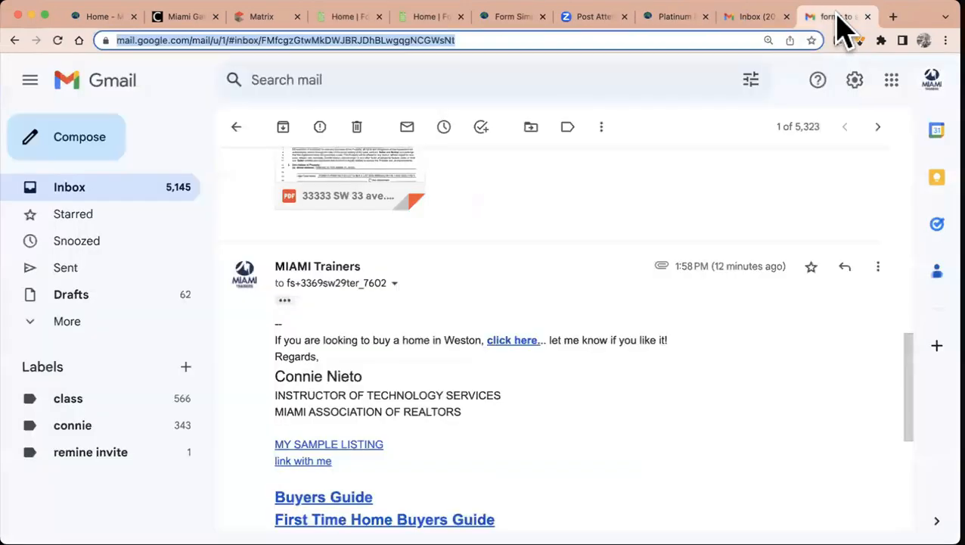
pyautogui.click(97, 192)
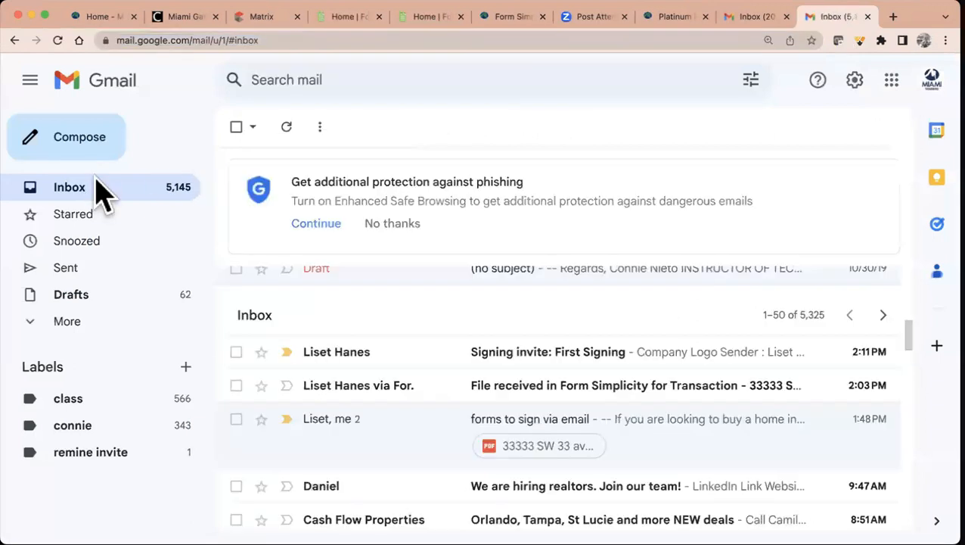
pyautogui.click(603, 361)
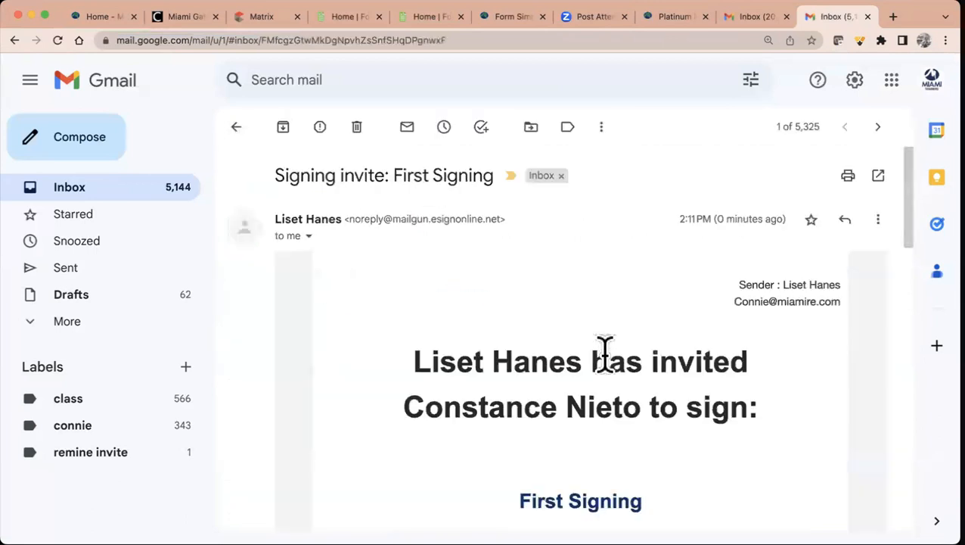
# - Follow the email's green Review & Sign link to open the signing ceremony
pyautogui.scroll(-5, 605, 354)
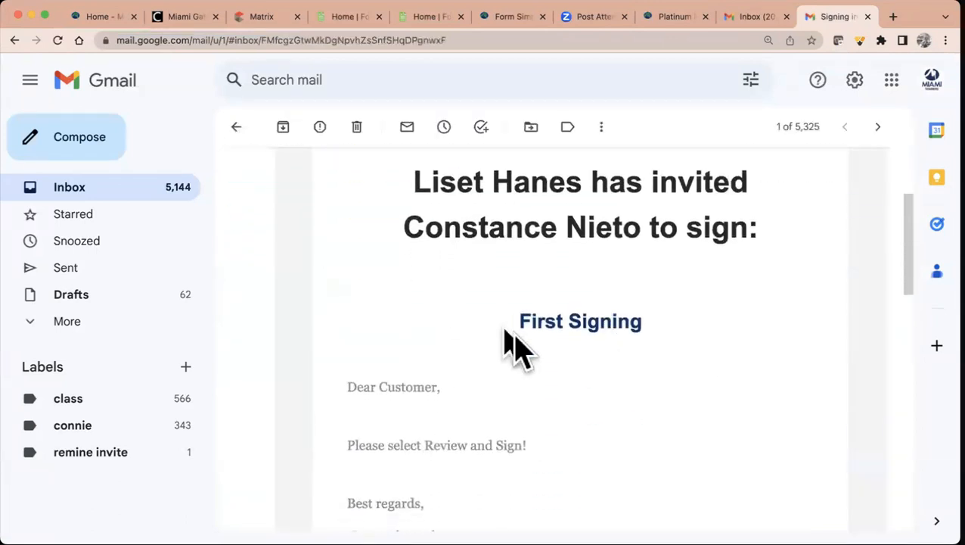
pyautogui.scroll(-2, 564, 371)
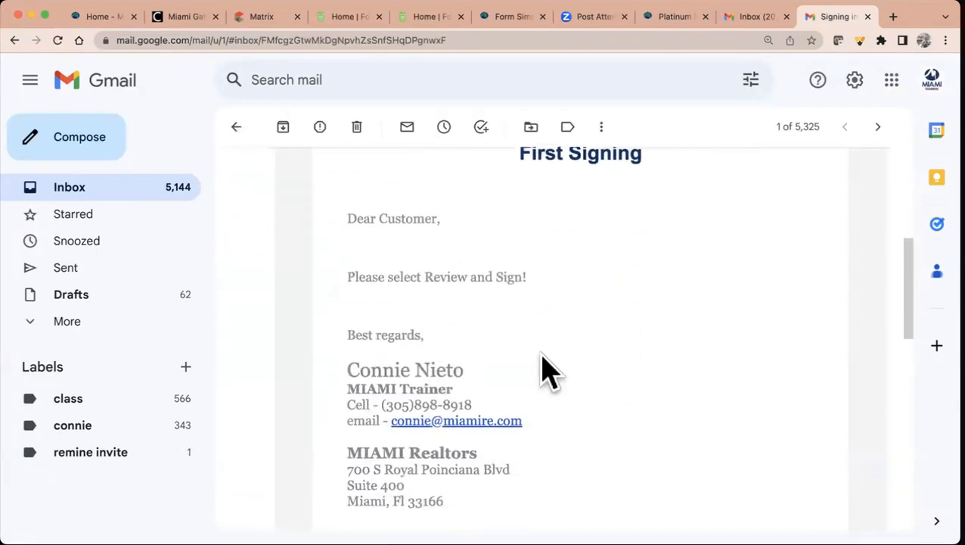
pyautogui.scroll(-4, 548, 378)
pyautogui.scroll(-3, 559, 378)
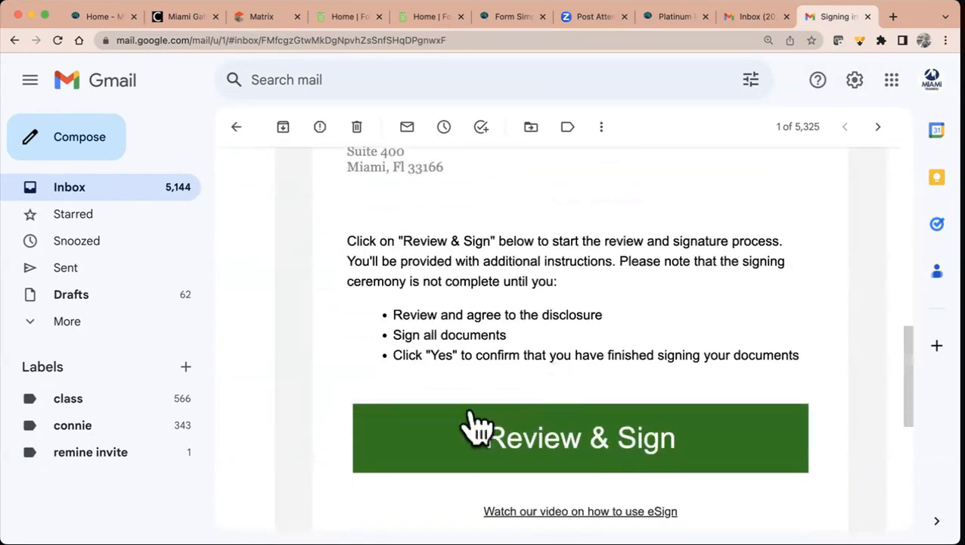
pyautogui.scroll(2, 577, 462)
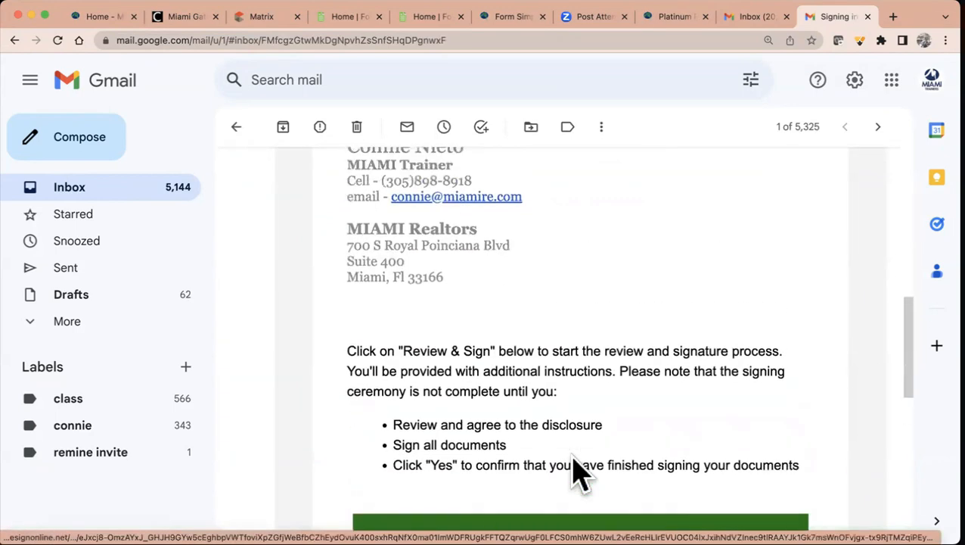
pyautogui.scroll(5, 573, 469)
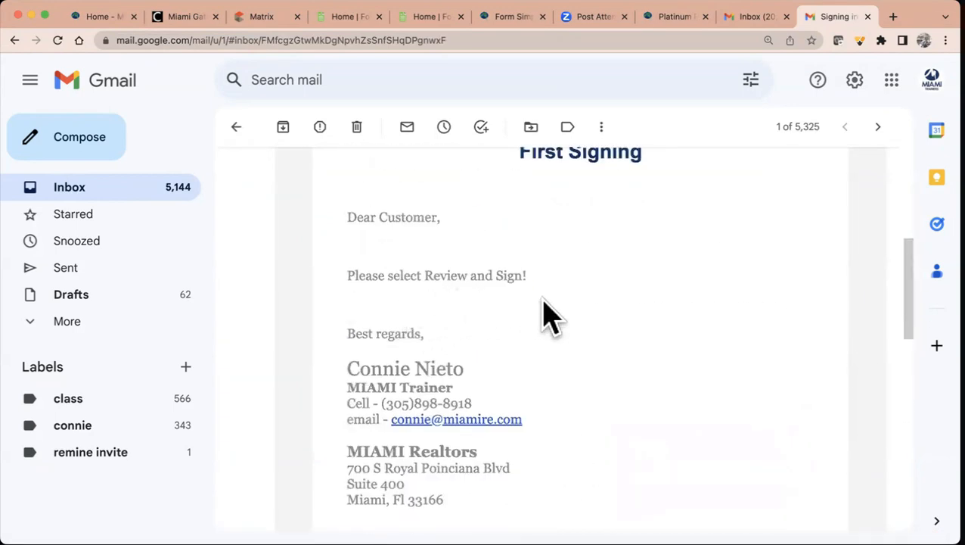
pyautogui.scroll(-8, 623, 379)
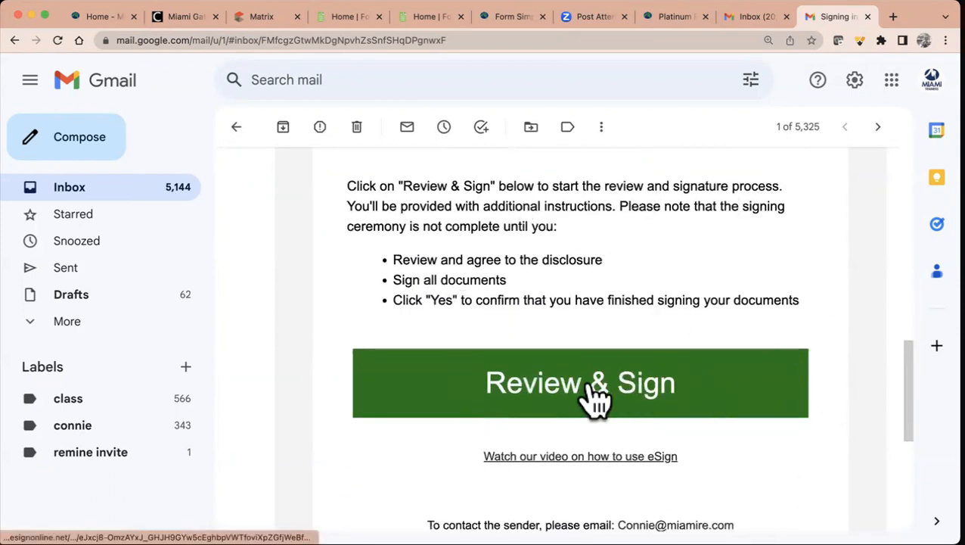
pyautogui.click(594, 399)
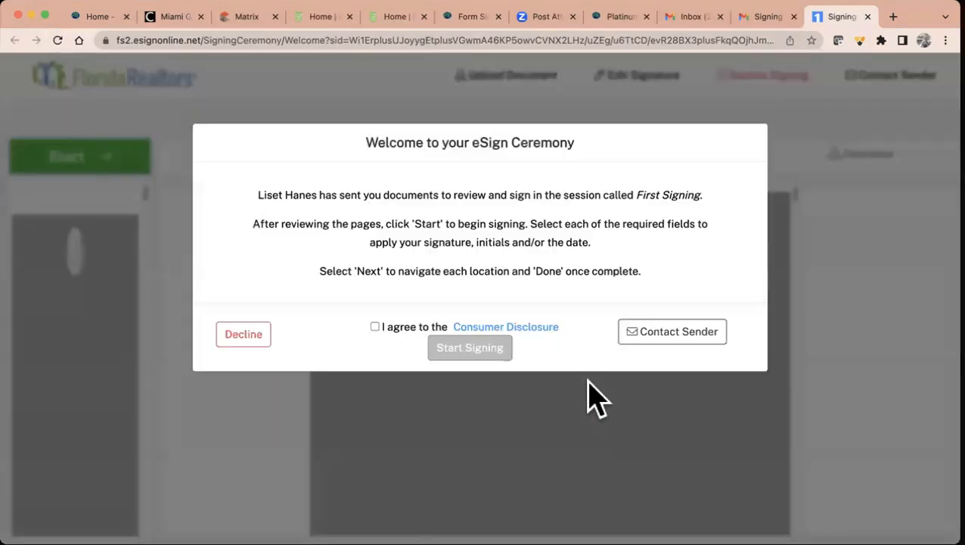
# - Accept the Consumer Disclosure and begin the signing session
pyautogui.click(374, 329)
pyautogui.click(474, 355)
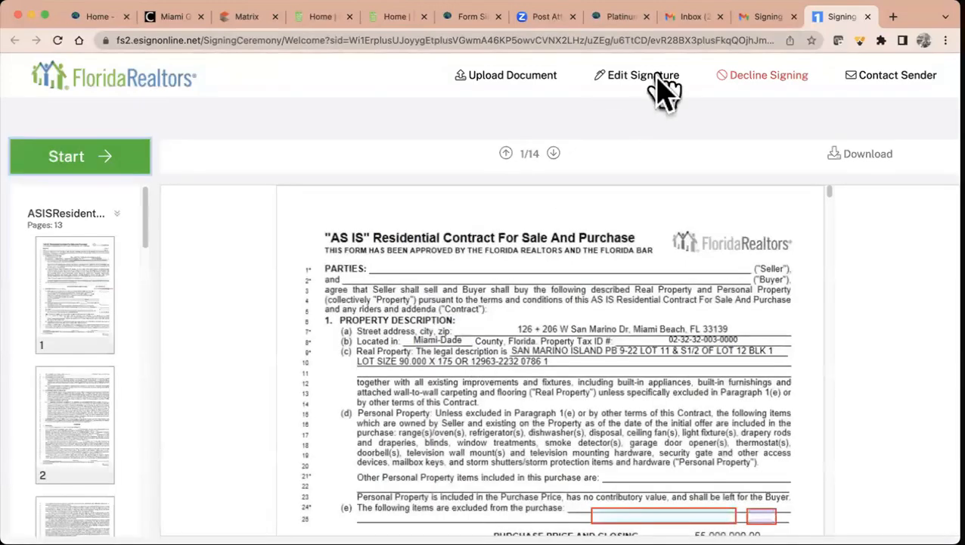
pyautogui.click(657, 82)
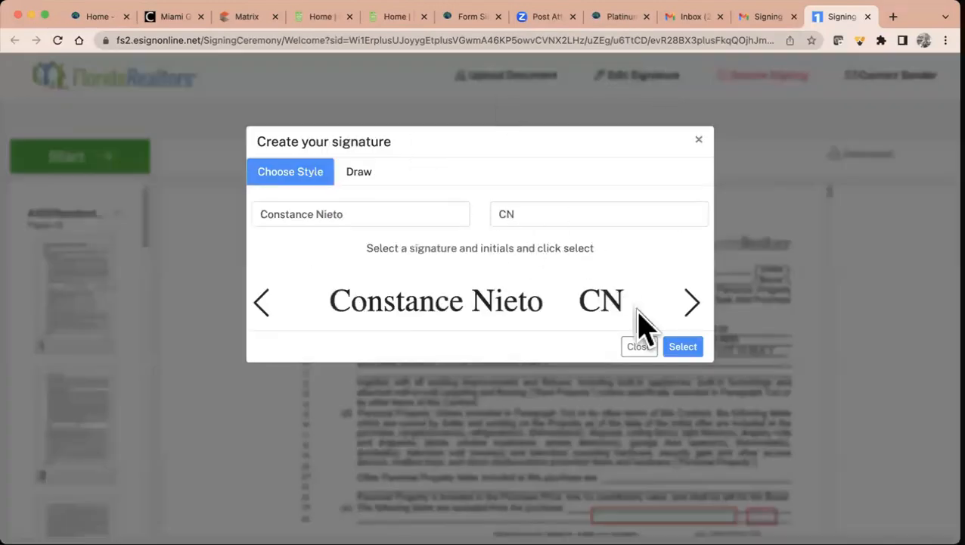
# - Preview several typed signature styles, then try drawing a signature and initials by hand
pyautogui.click(691, 299)
pyautogui.click(691, 299)
pyautogui.click(691, 299)
pyautogui.click(691, 298)
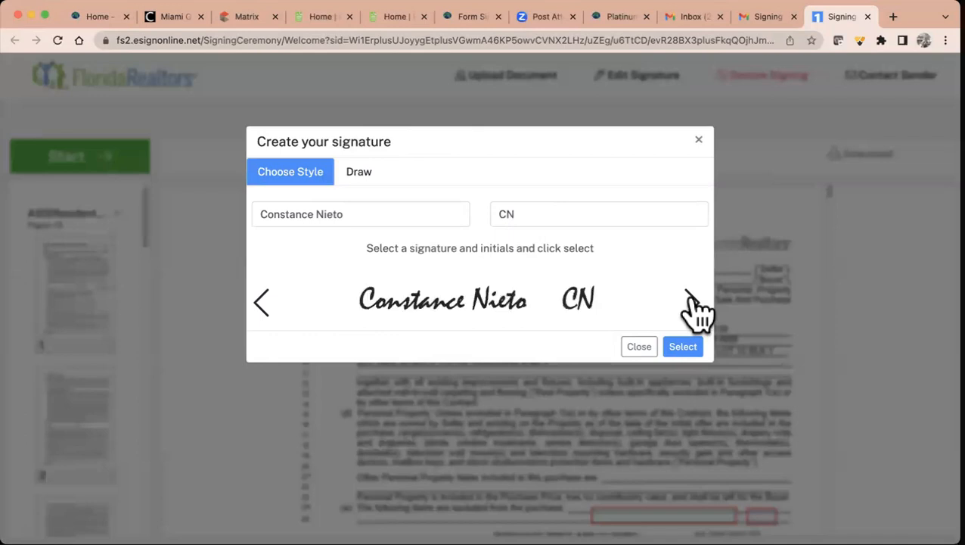
pyautogui.click(261, 302)
pyautogui.click(365, 175)
pyautogui.moveTo(406, 274)
pyautogui.mouseDown()
pyautogui.moveTo(354, 284)
pyautogui.moveTo(459, 254)
pyautogui.moveTo(450, 253)
pyautogui.mouseUp()
pyautogui.moveTo(636, 237)
pyautogui.mouseDown()
pyautogui.moveTo(611, 272)
pyautogui.moveTo(651, 278)
pyautogui.mouseUp()
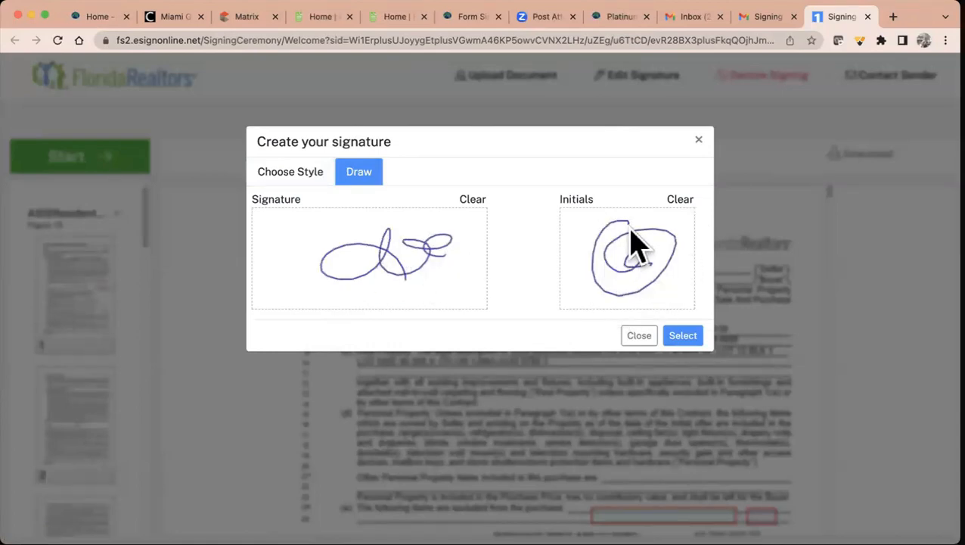
# - Adopt a plain serif typed signature and initials
pyautogui.click(311, 185)
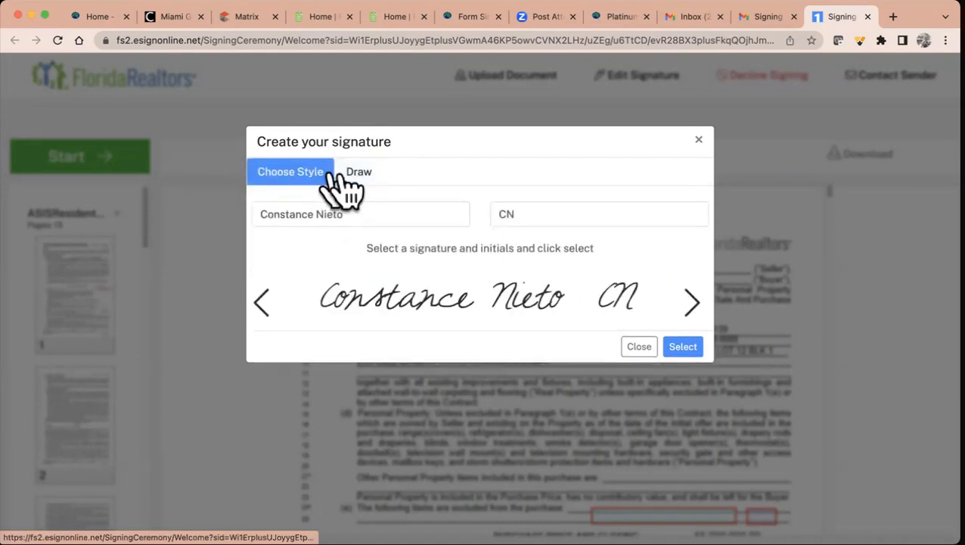
pyautogui.click(257, 302)
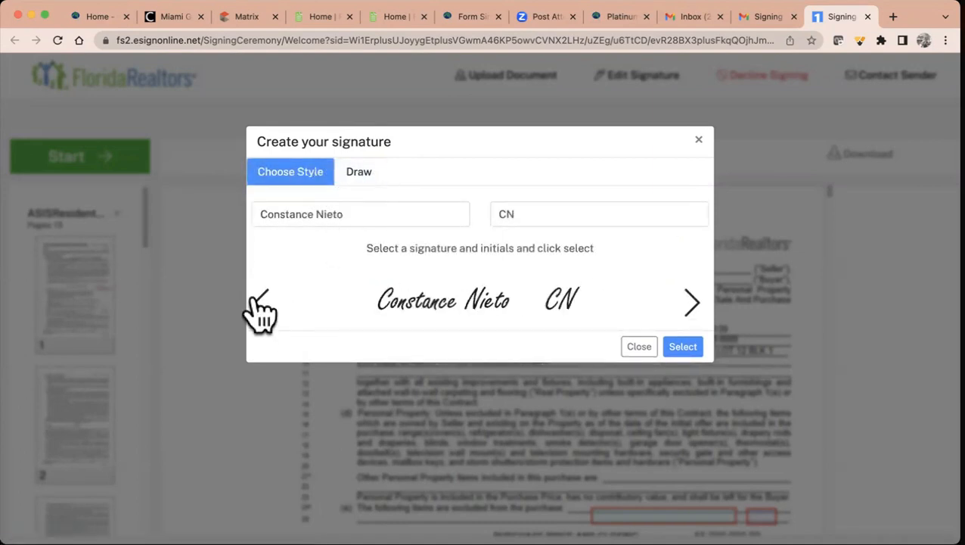
pyautogui.click(259, 306)
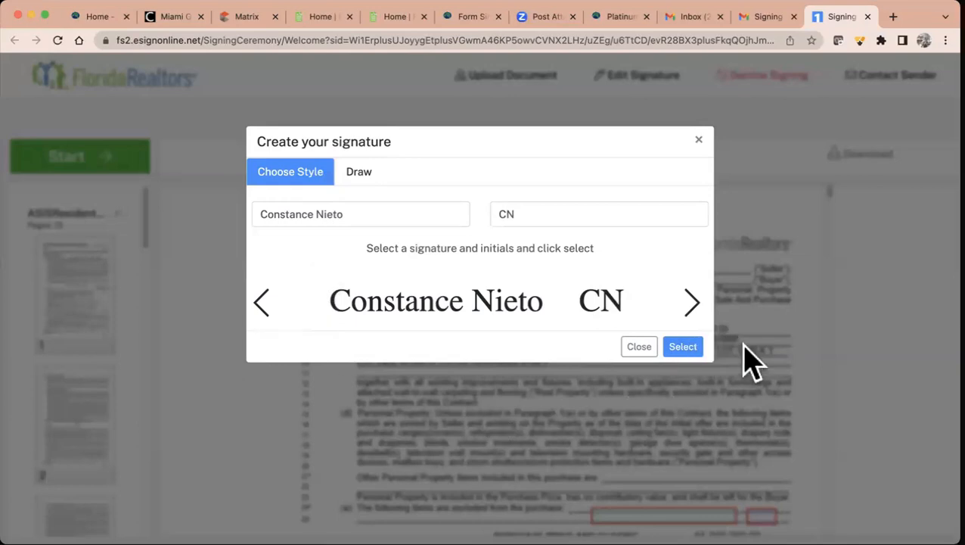
pyautogui.click(681, 348)
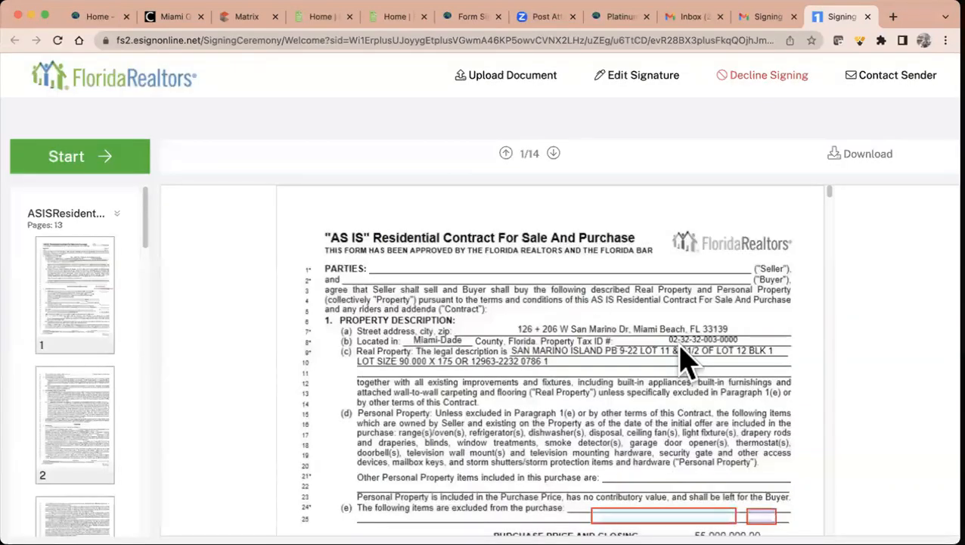
# - Start guided signing, stamping the line 25 date and initials, then move to page 1's initials
pyautogui.click(66, 158)
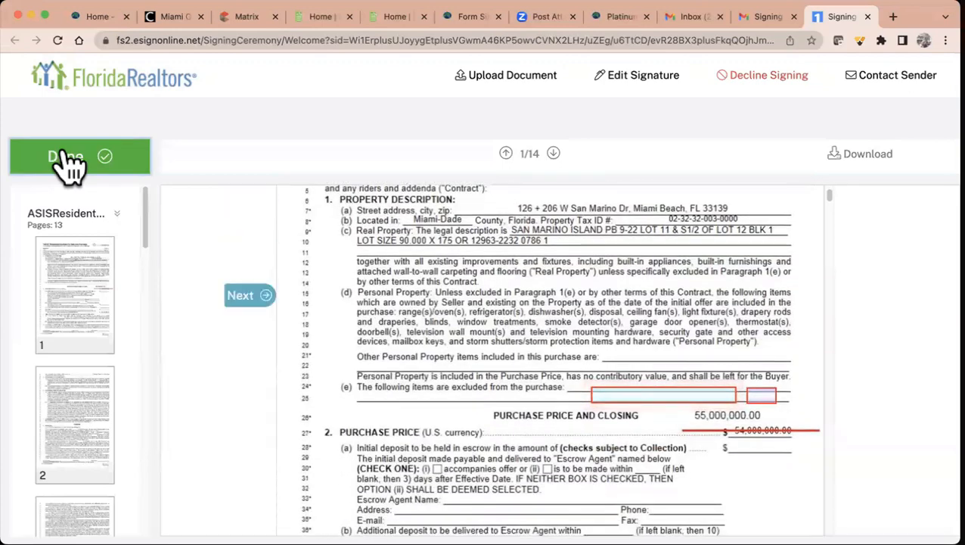
pyautogui.click(618, 398)
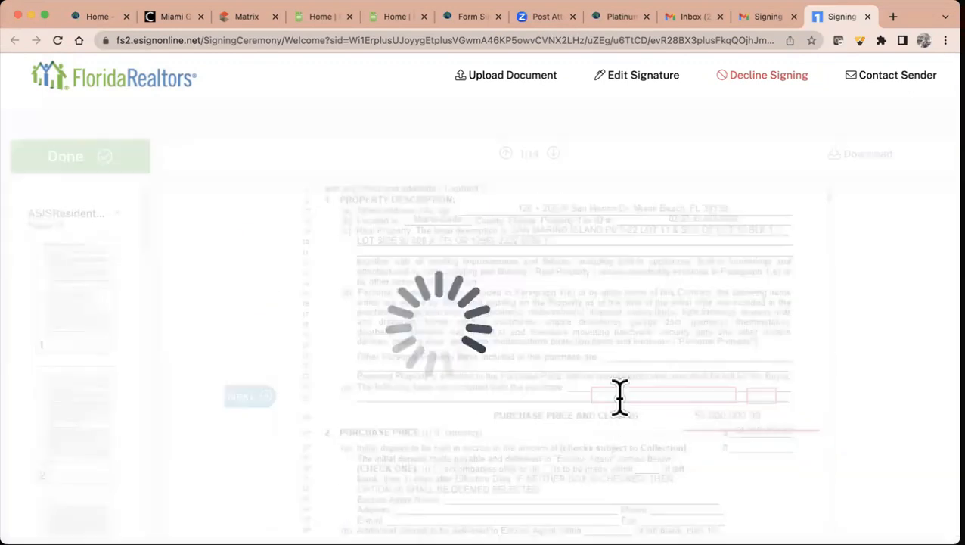
pyautogui.click(757, 395)
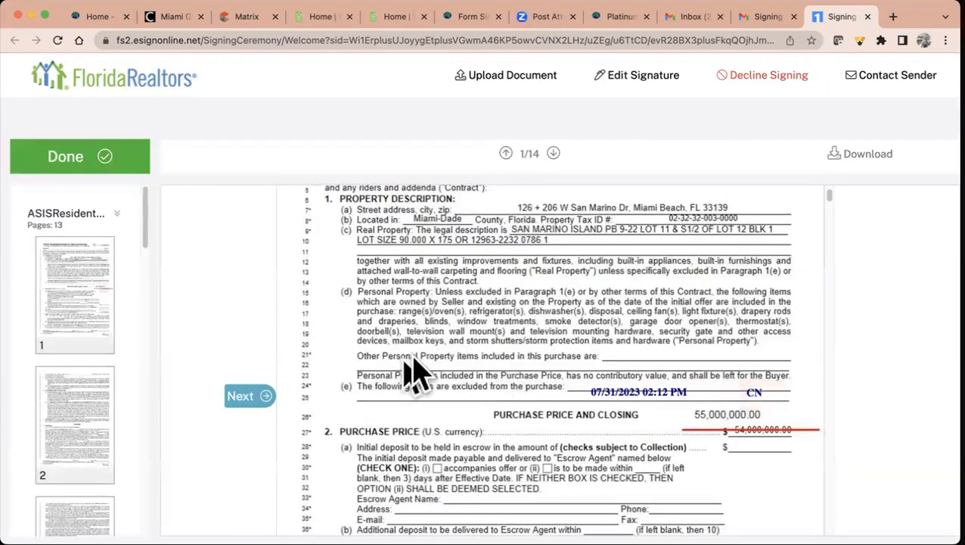
pyautogui.click(252, 395)
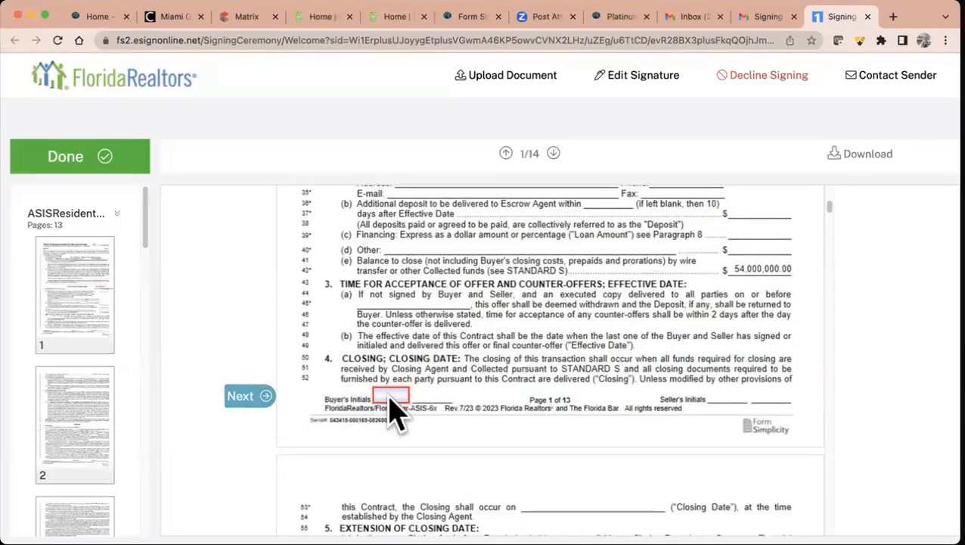
# - Initial the buyer boxes on contract pages 2 through 6
pyautogui.click(276, 400)
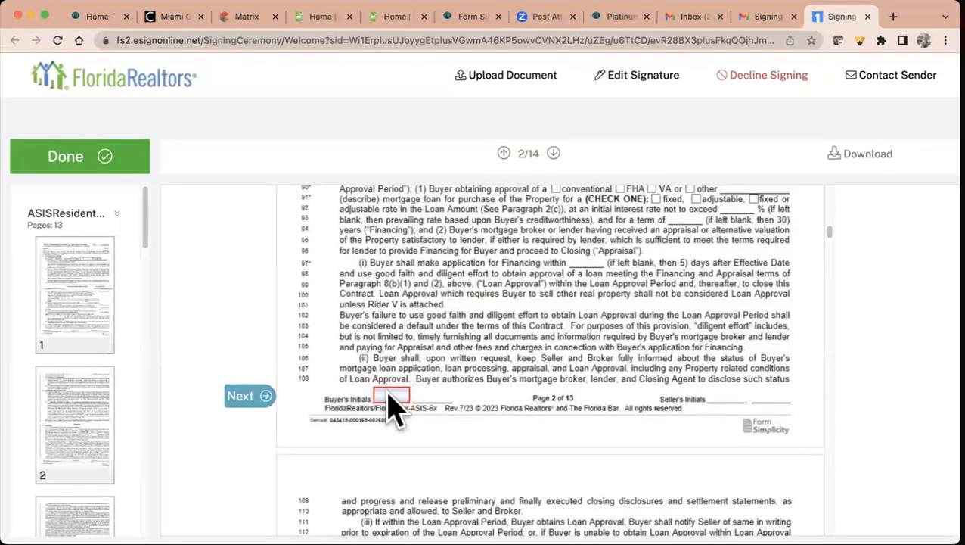
pyautogui.scroll(5, 549, 325)
pyautogui.scroll(-6, 549, 325)
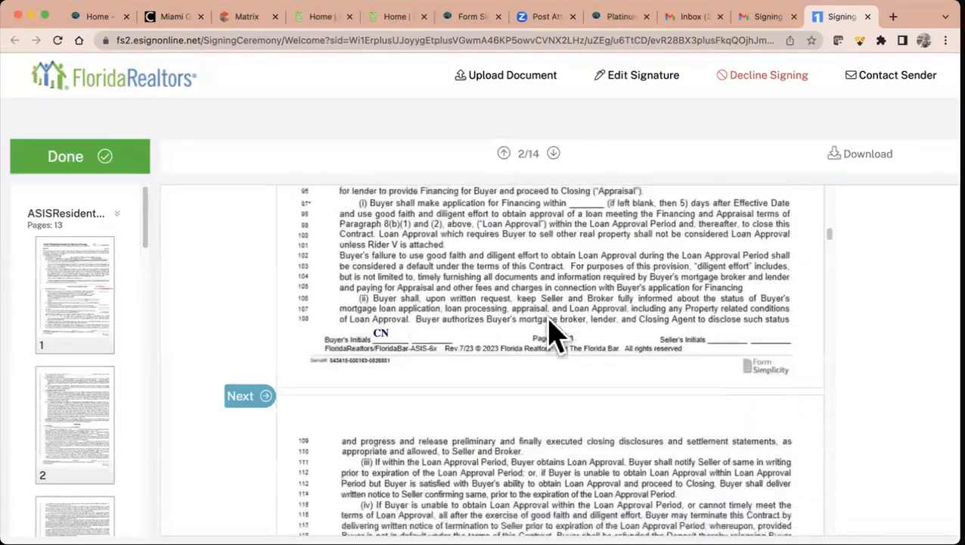
pyautogui.click(248, 396)
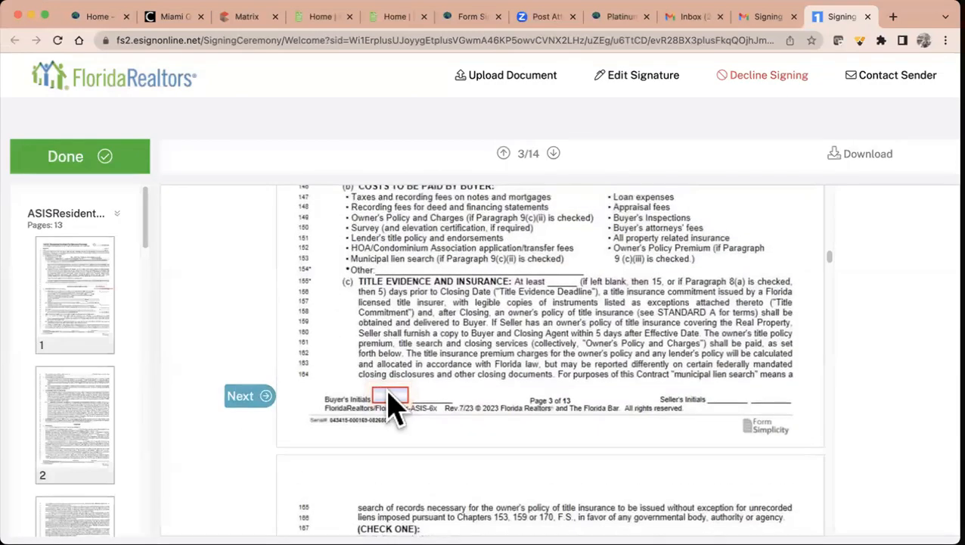
pyautogui.click(256, 397)
pyautogui.click(389, 376)
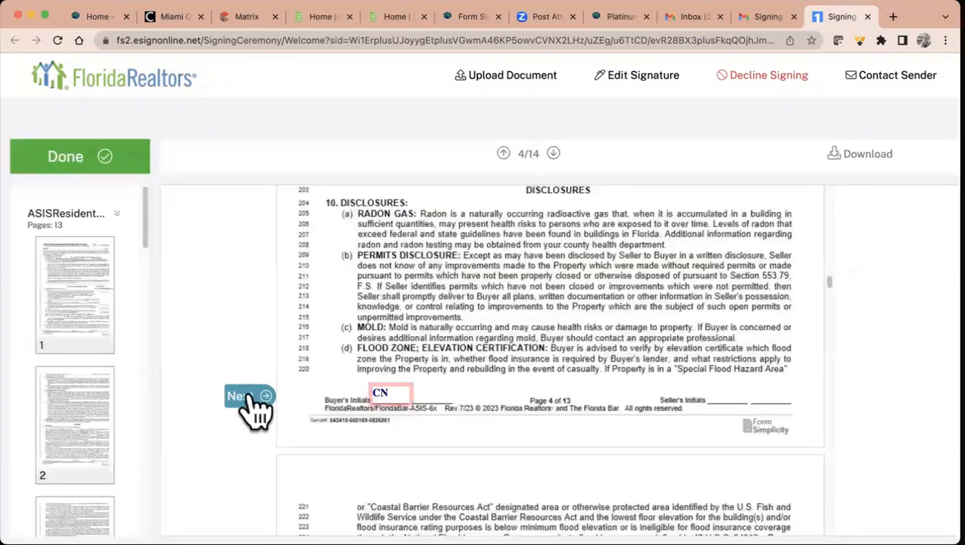
pyautogui.click(256, 401)
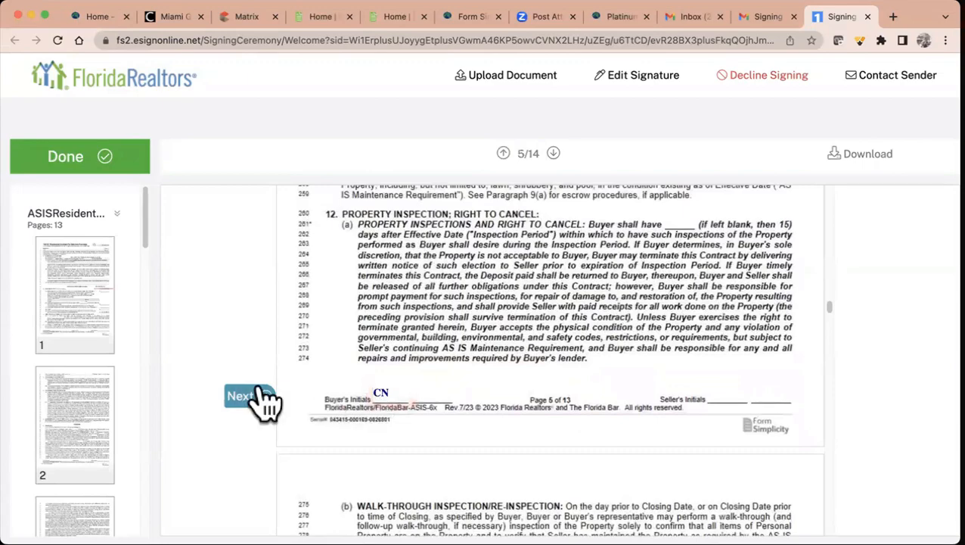
pyautogui.click(257, 397)
pyautogui.click(389, 384)
# - Initial the buyer boxes on contract pages 7 through 12
pyautogui.click(252, 399)
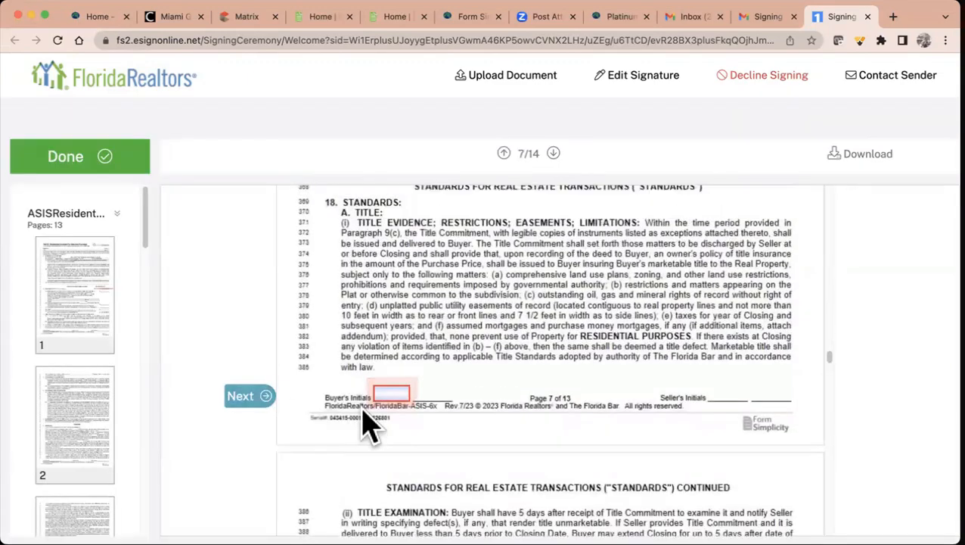
pyautogui.click(390, 393)
pyautogui.click(257, 398)
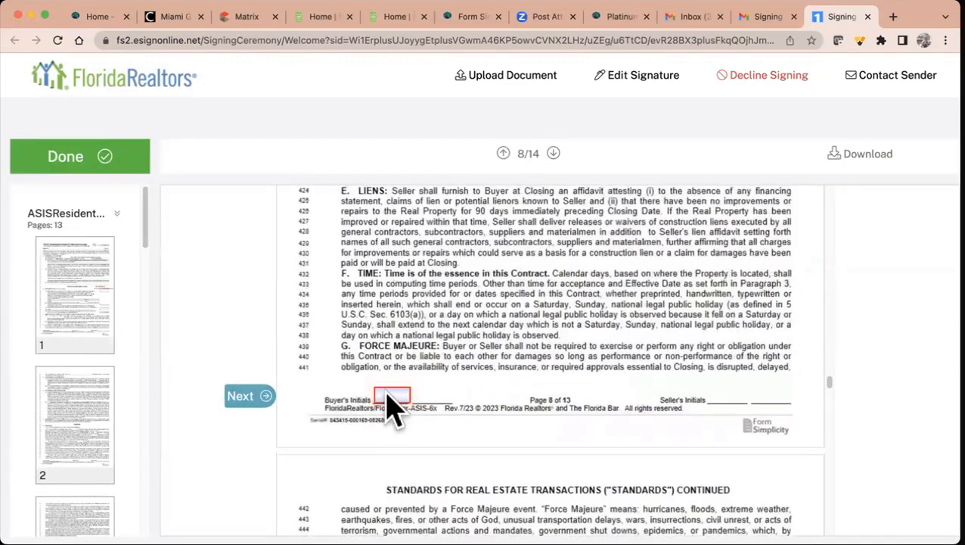
pyautogui.click(252, 400)
pyautogui.click(390, 392)
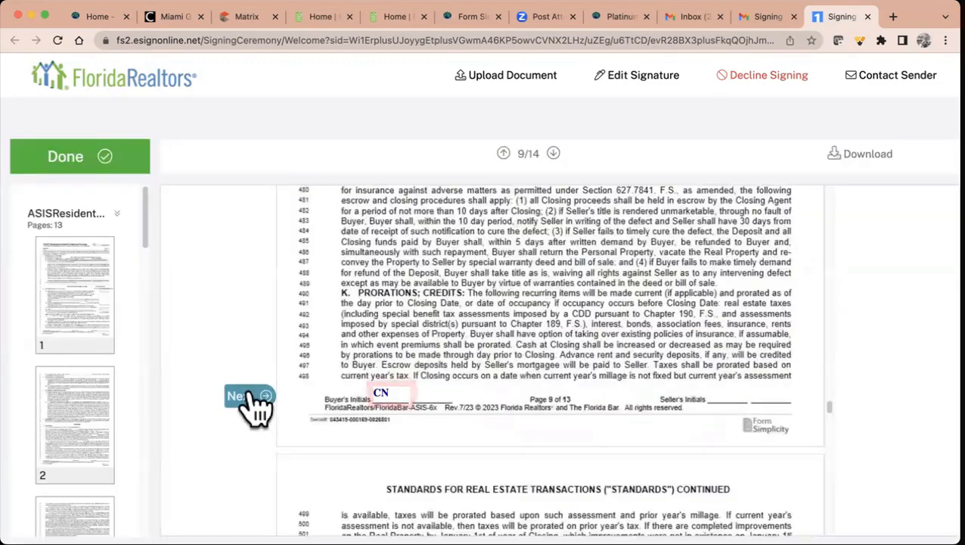
pyautogui.click(252, 400)
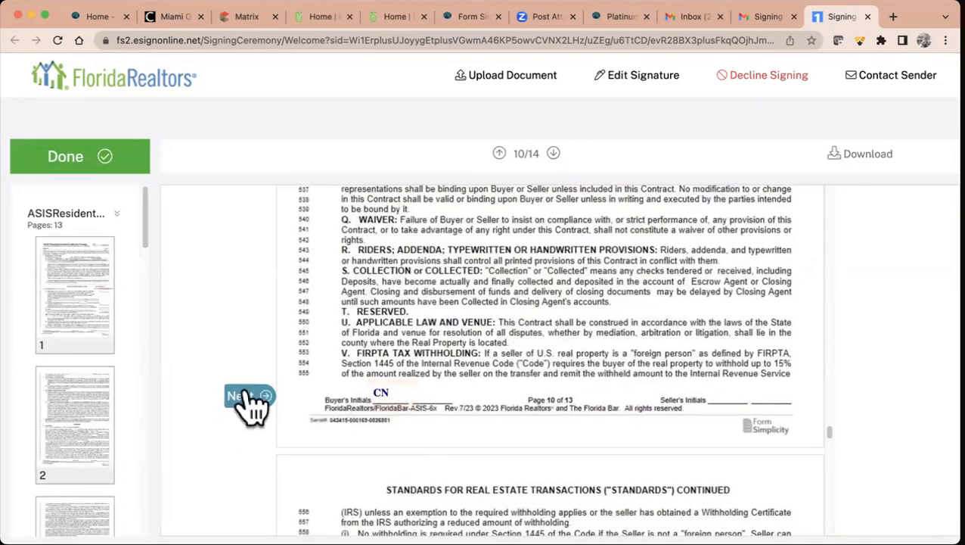
pyautogui.click(252, 399)
pyautogui.click(388, 393)
pyautogui.click(252, 399)
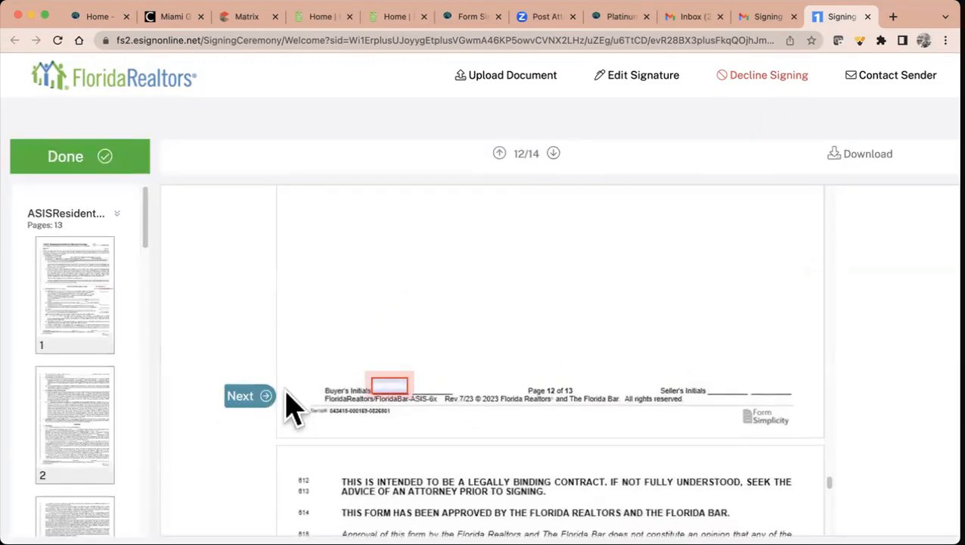
# - Sign and date the Buyer line with 07/31/2023, initial the Comprehensive Rider, and finish signing
pyautogui.click(246, 398)
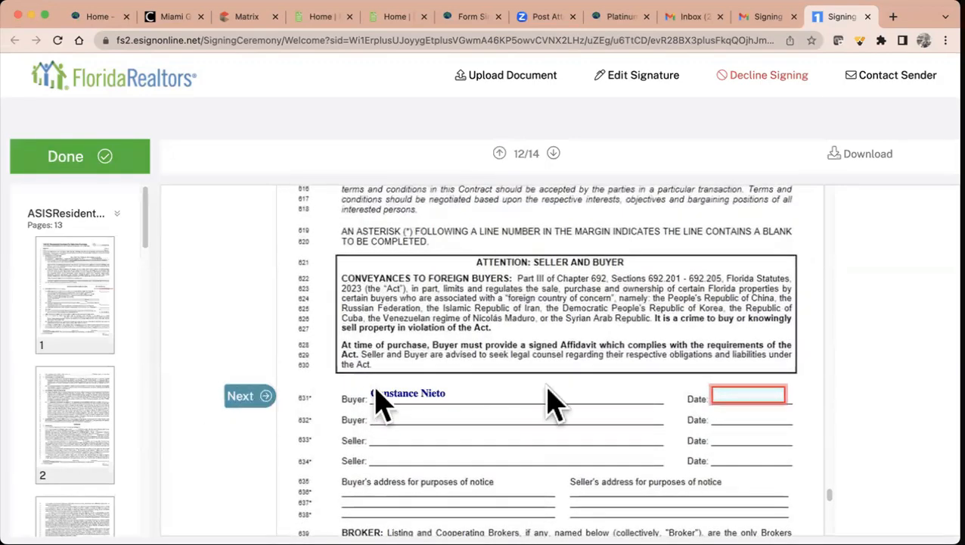
pyautogui.click(726, 397)
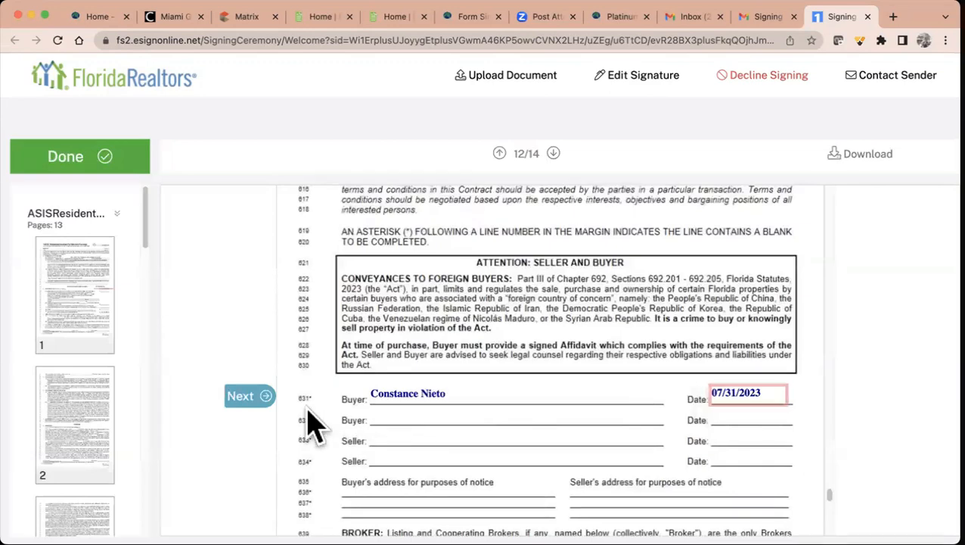
pyautogui.click(73, 159)
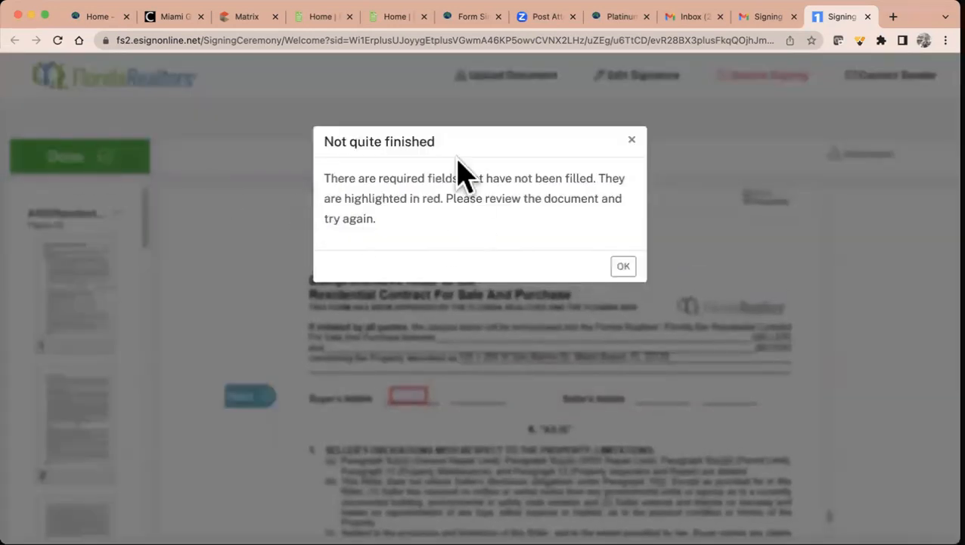
pyautogui.click(623, 266)
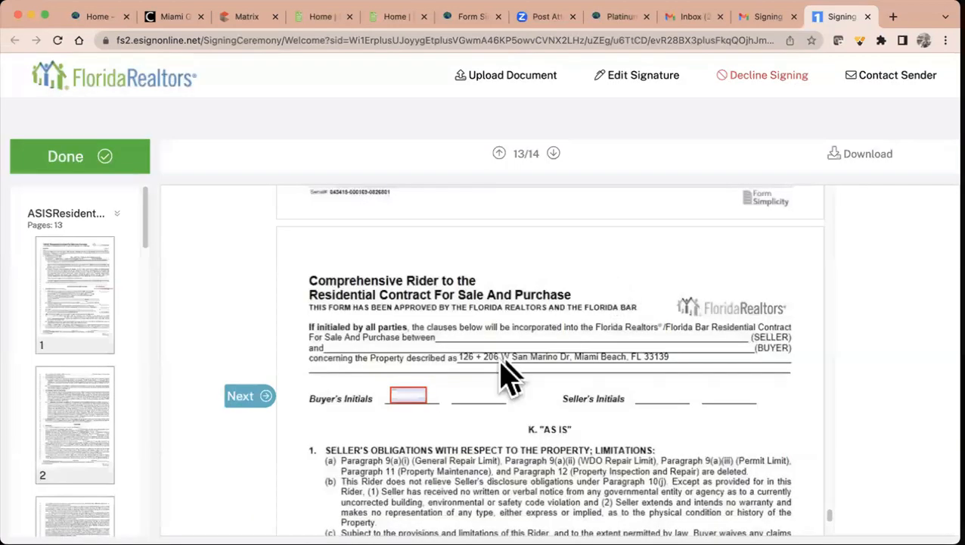
pyautogui.click(395, 395)
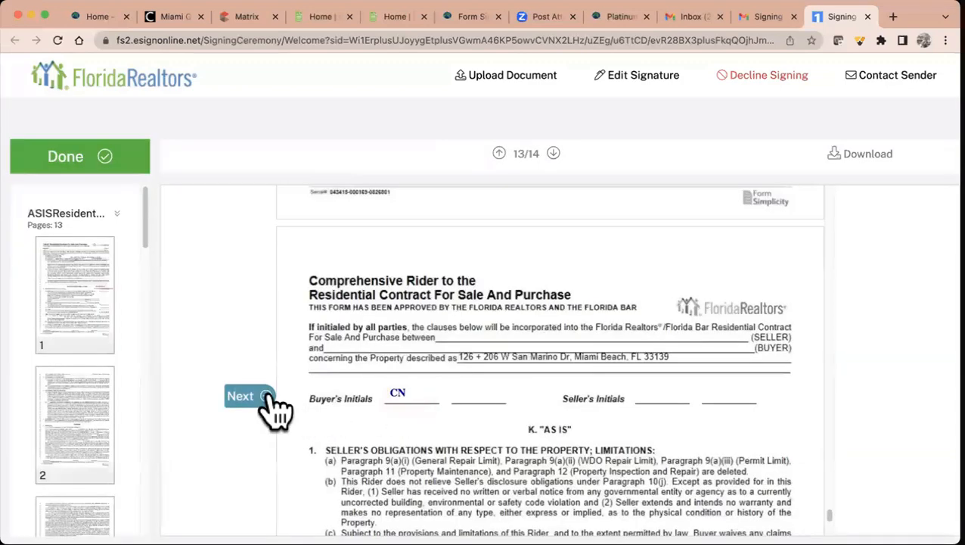
pyautogui.click(265, 397)
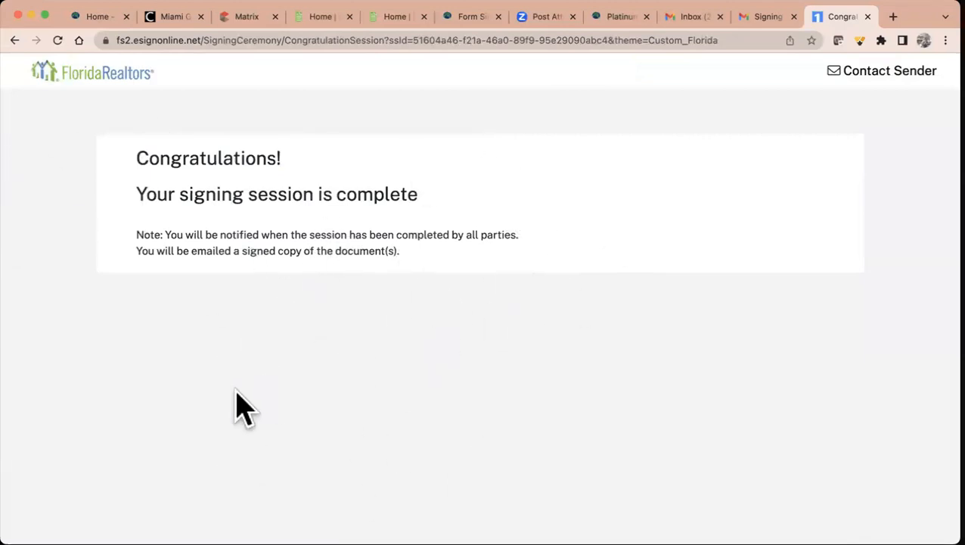
# - Read the 'Signed documents: First Signing' email in the Gmail inbox, then return to Form Simplicity
pyautogui.click(762, 17)
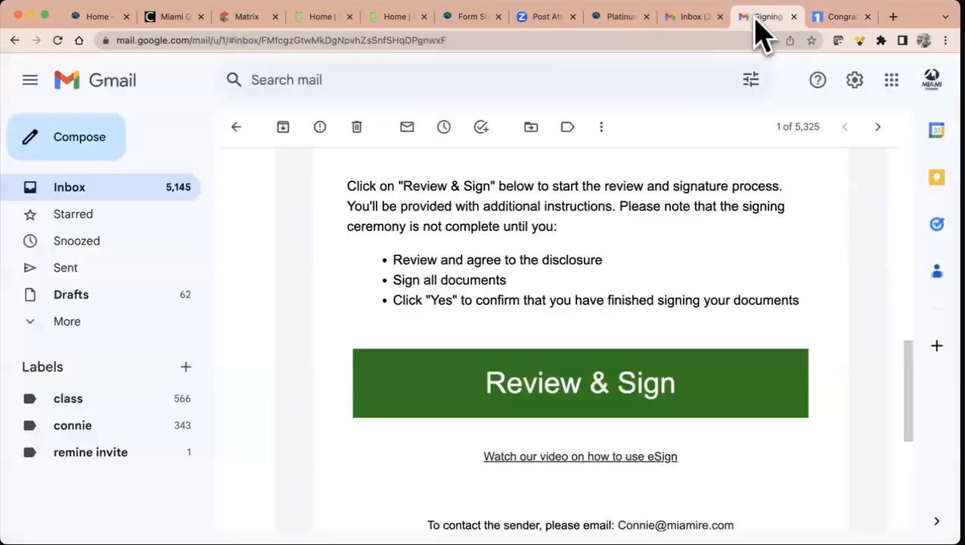
pyautogui.click(67, 190)
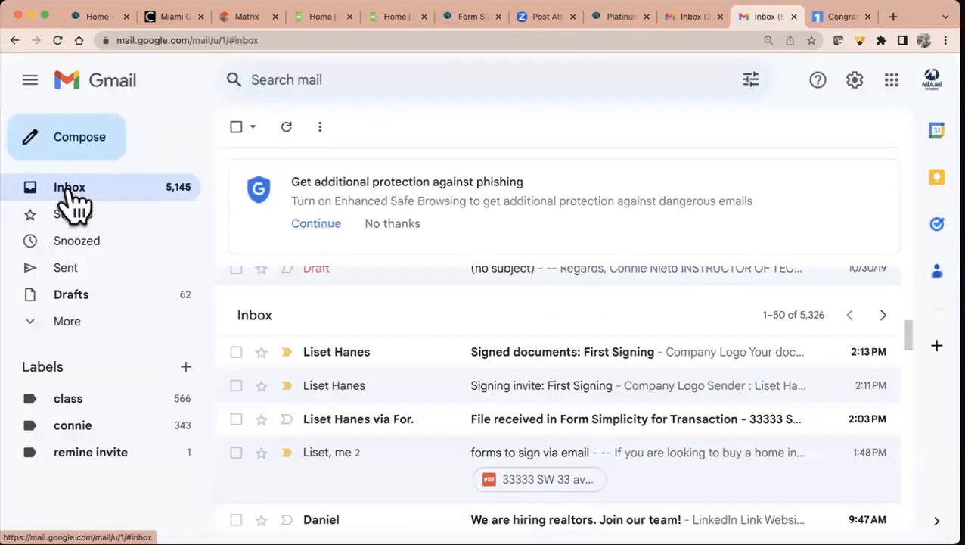
pyautogui.click(609, 370)
pyautogui.scroll(-5, 603, 354)
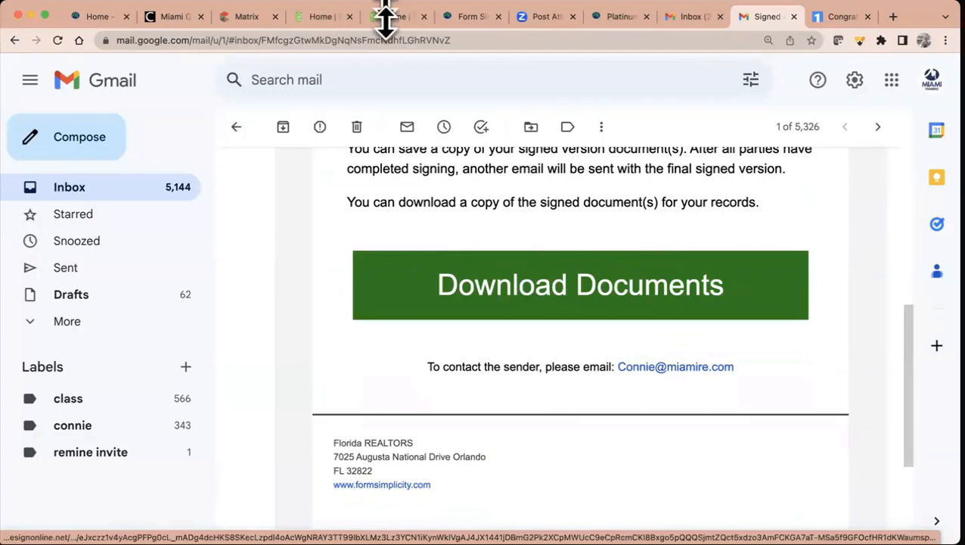
pyautogui.click(326, 19)
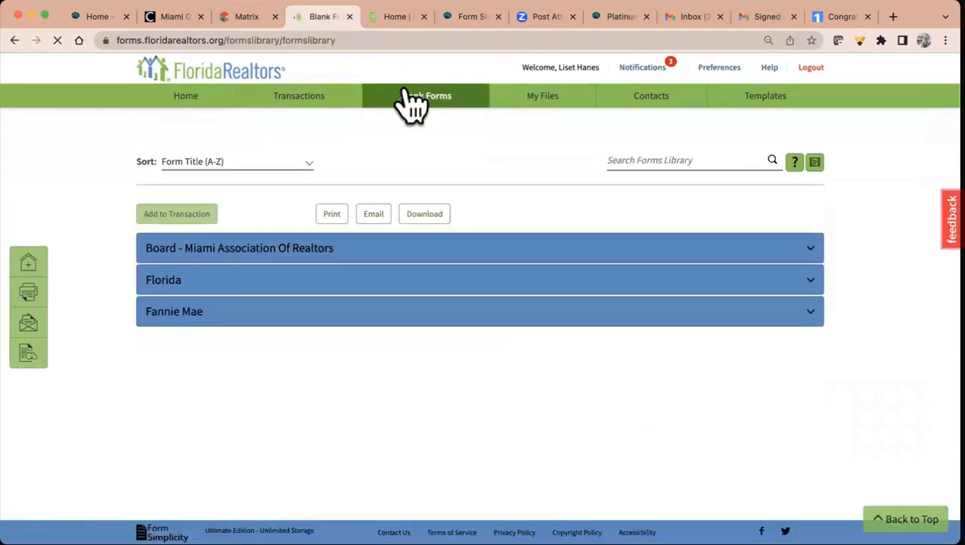
pyautogui.click(557, 101)
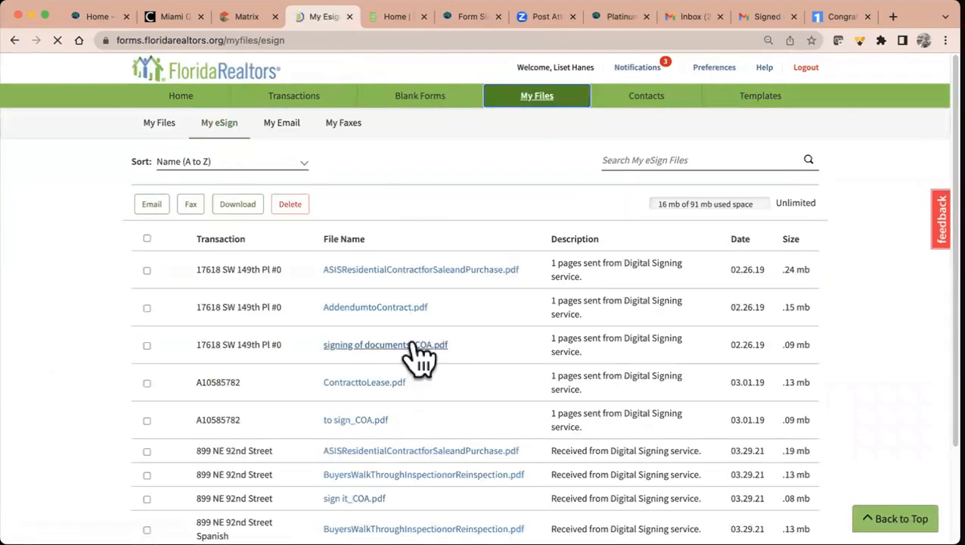
pyautogui.click(159, 123)
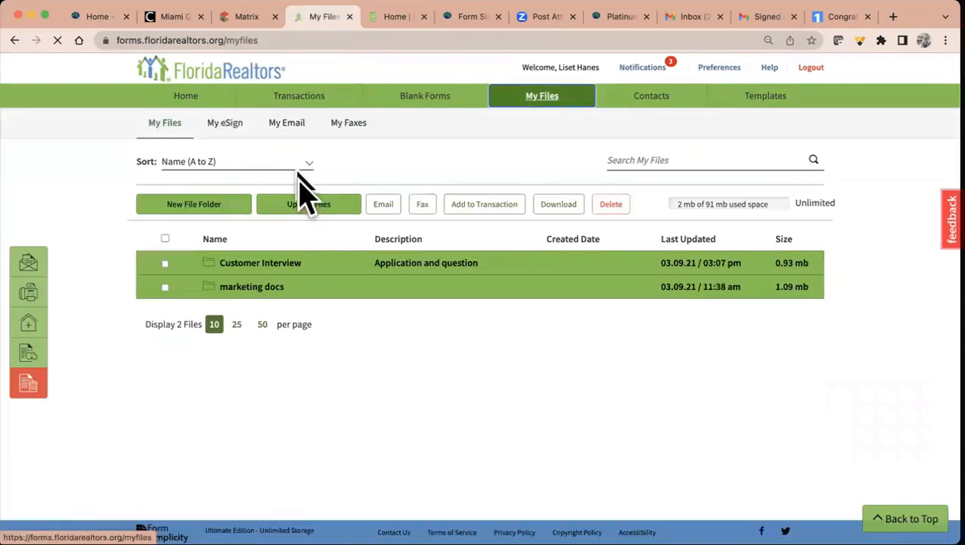
pyautogui.click(199, 103)
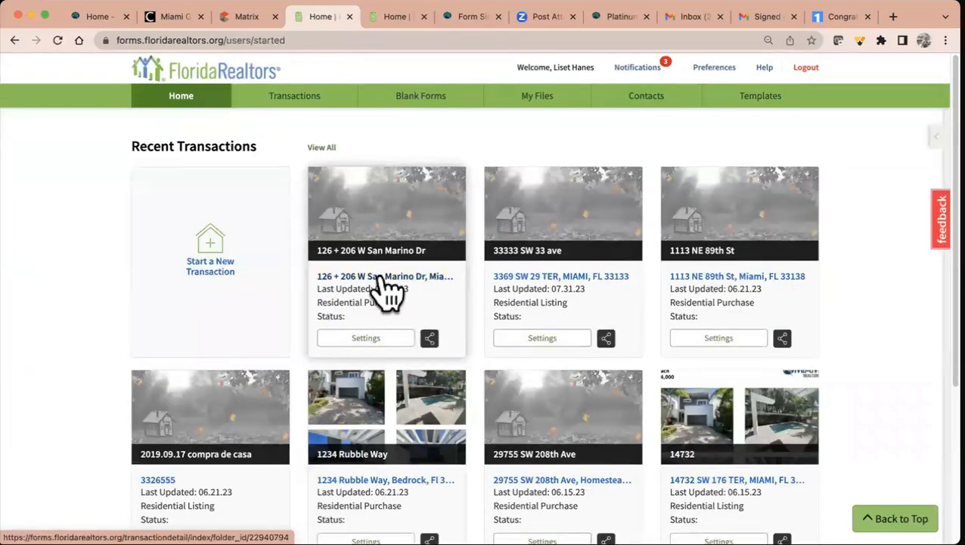
pyautogui.click(388, 292)
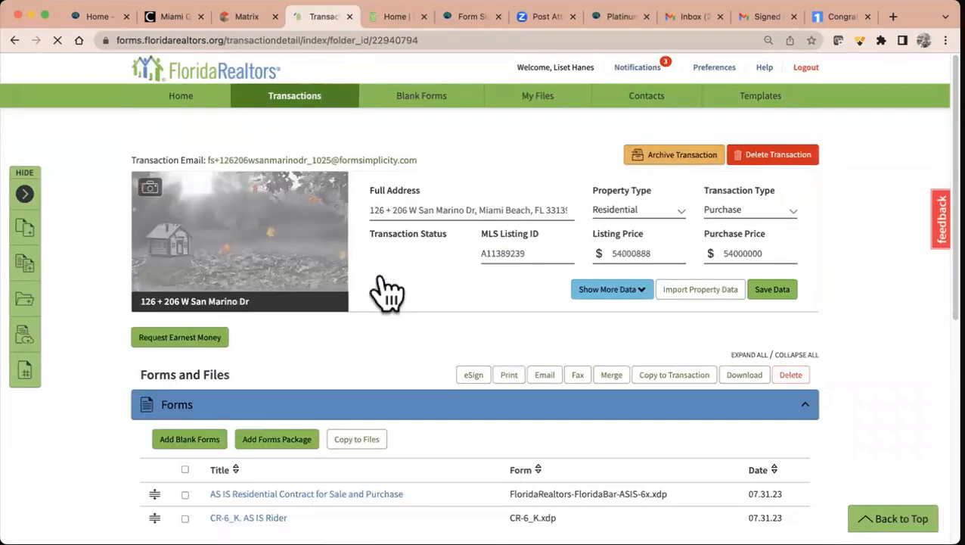
pyautogui.scroll(-5, 387, 291)
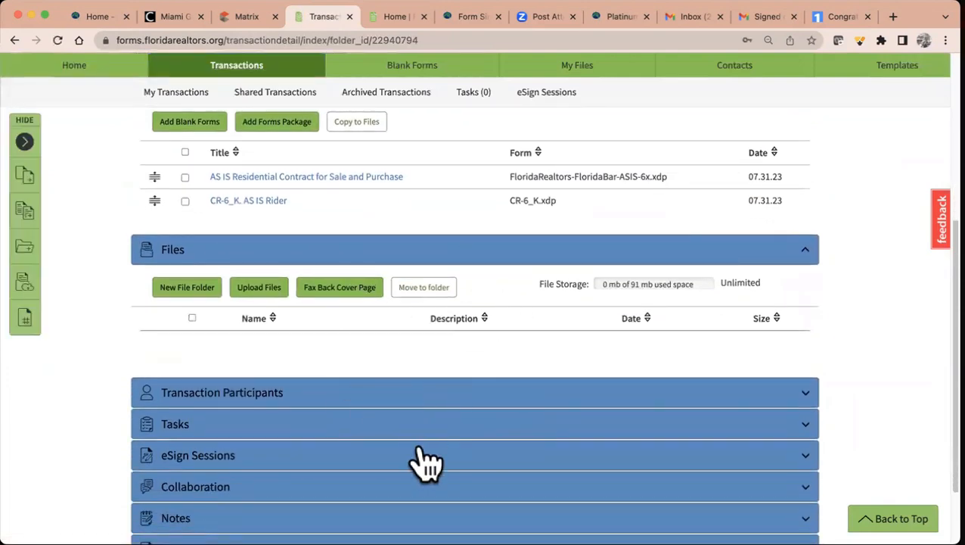
pyautogui.scroll(6, 401, 321)
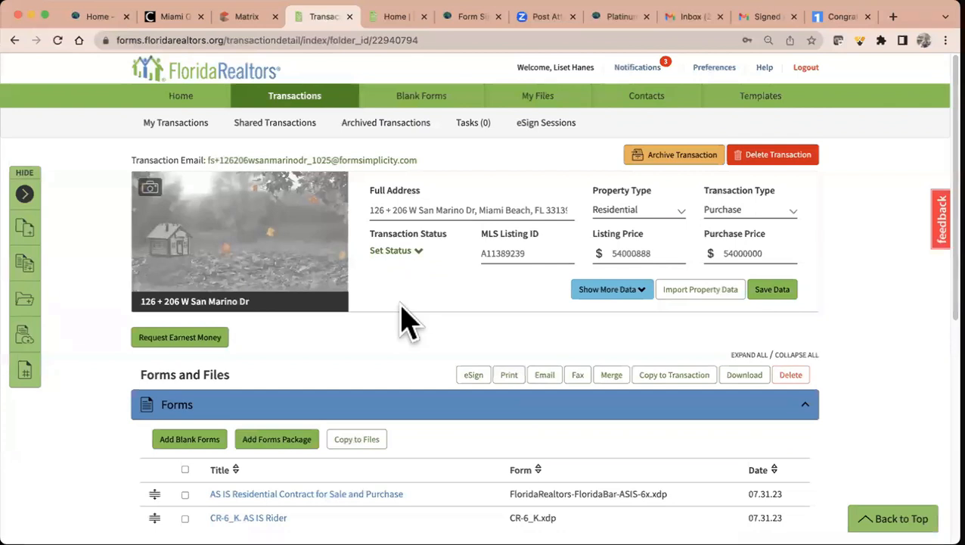
pyautogui.click(426, 104)
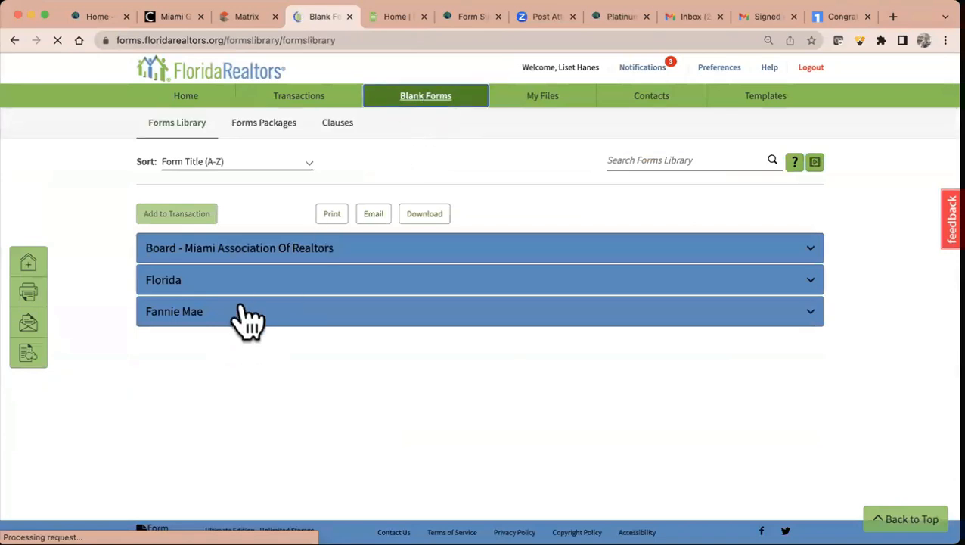
# - Expand the Board - Miami Association Of Realtors section and scroll through its forms
pyautogui.click(250, 255)
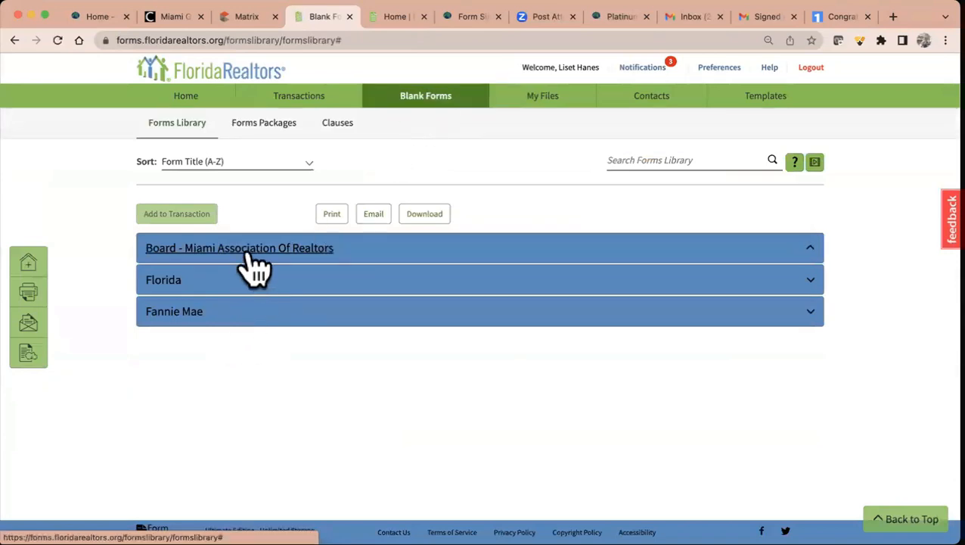
pyautogui.scroll(-5, 345, 376)
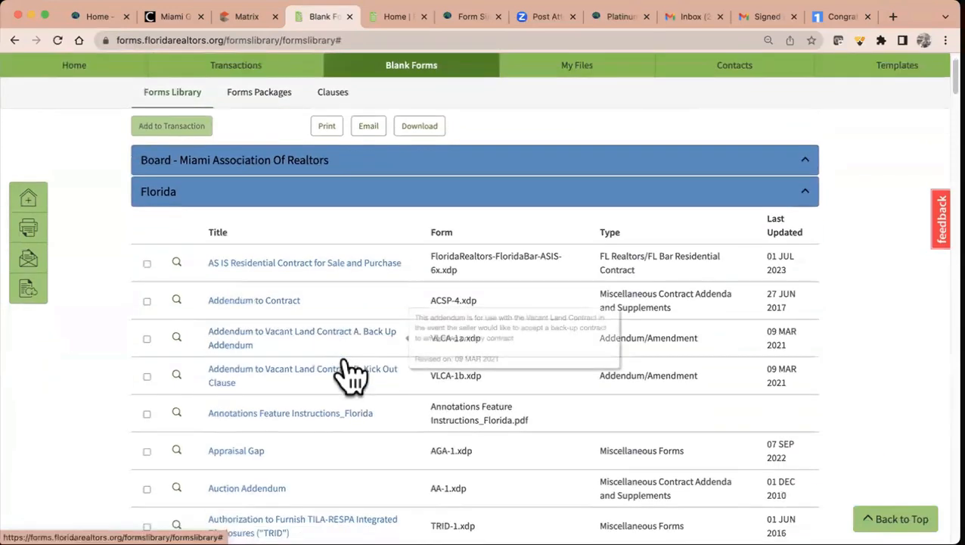
pyautogui.scroll(-7, 349, 372)
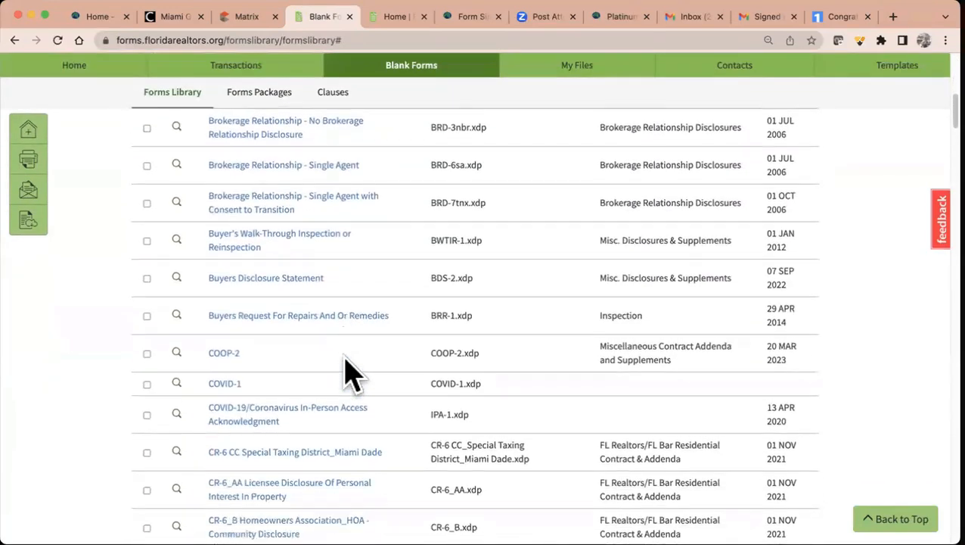
pyautogui.scroll(-13, 350, 372)
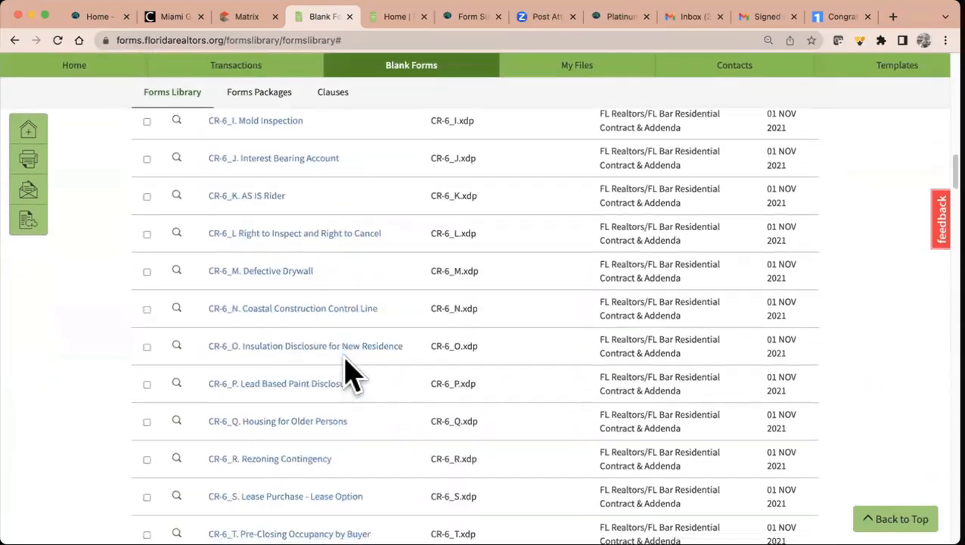
pyautogui.scroll(20, 345, 376)
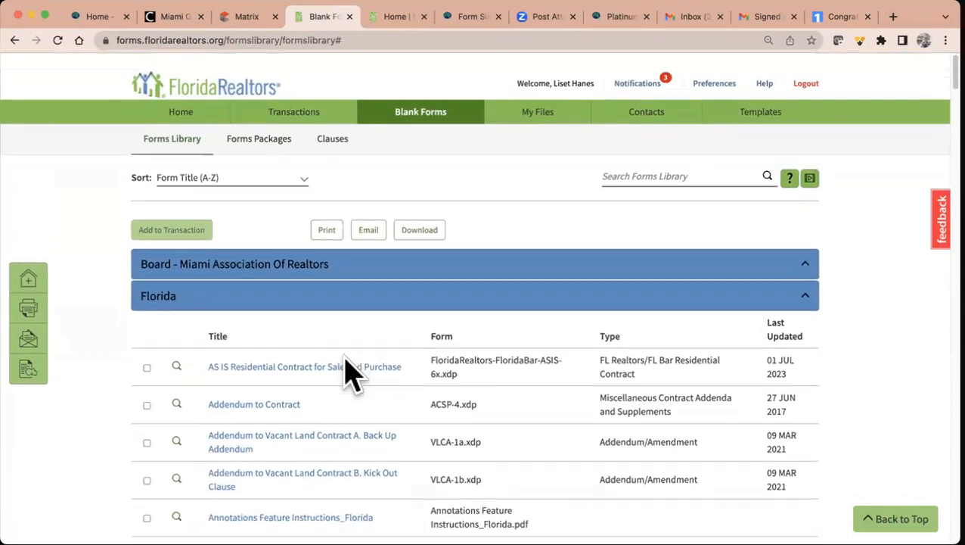
pyautogui.click(333, 255)
pyautogui.scroll(-3, 369, 354)
pyautogui.scroll(-2, 371, 355)
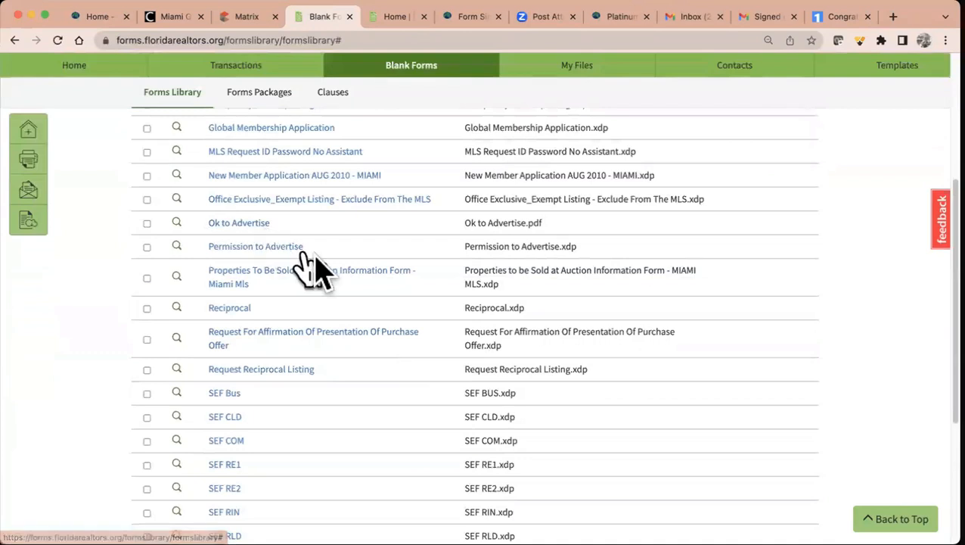
pyautogui.scroll(-2, 370, 302)
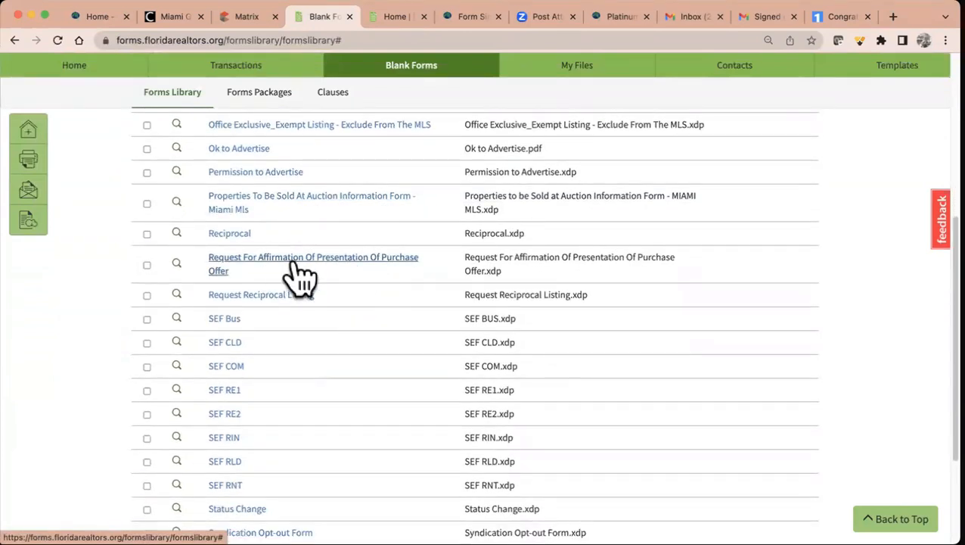
pyautogui.scroll(-3, 299, 276)
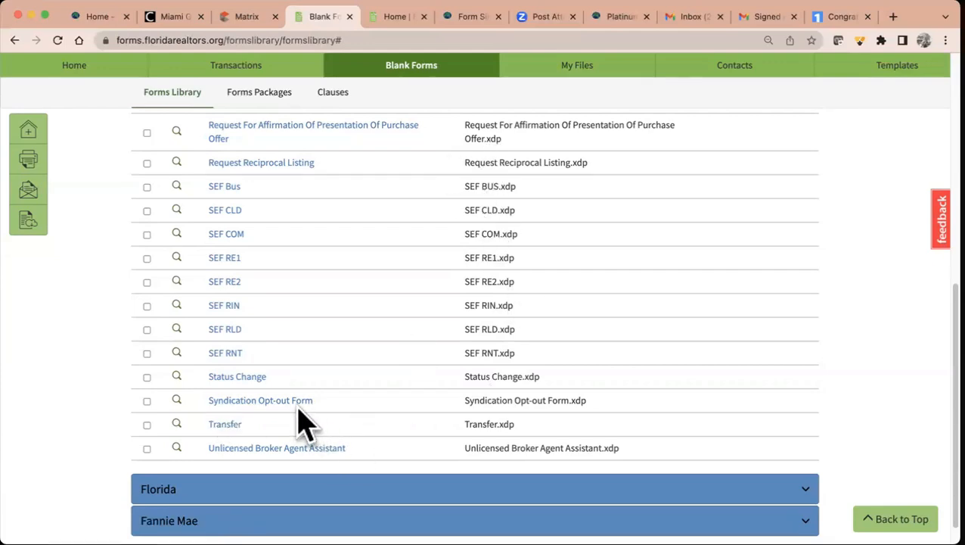
pyautogui.scroll(5, 371, 375)
pyautogui.scroll(3, 370, 361)
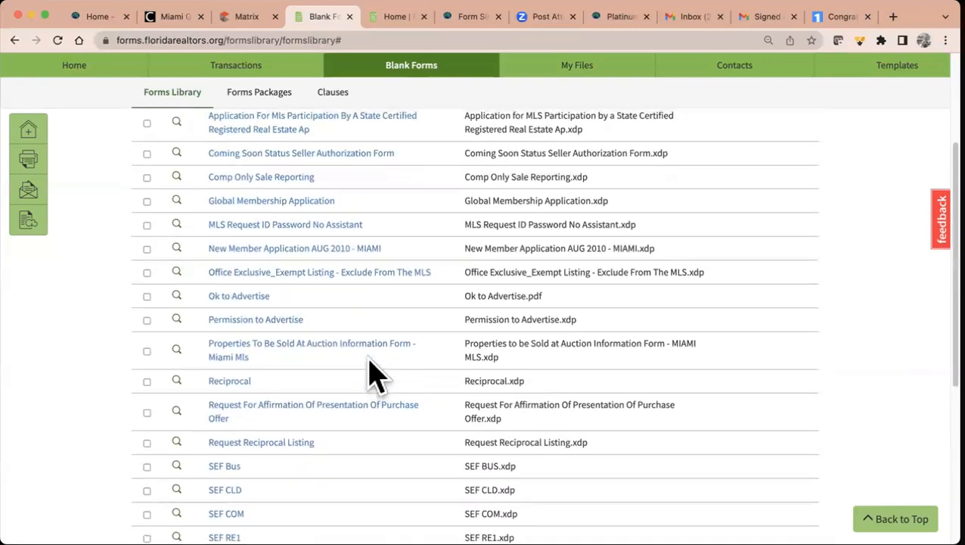
pyautogui.scroll(2, 370, 363)
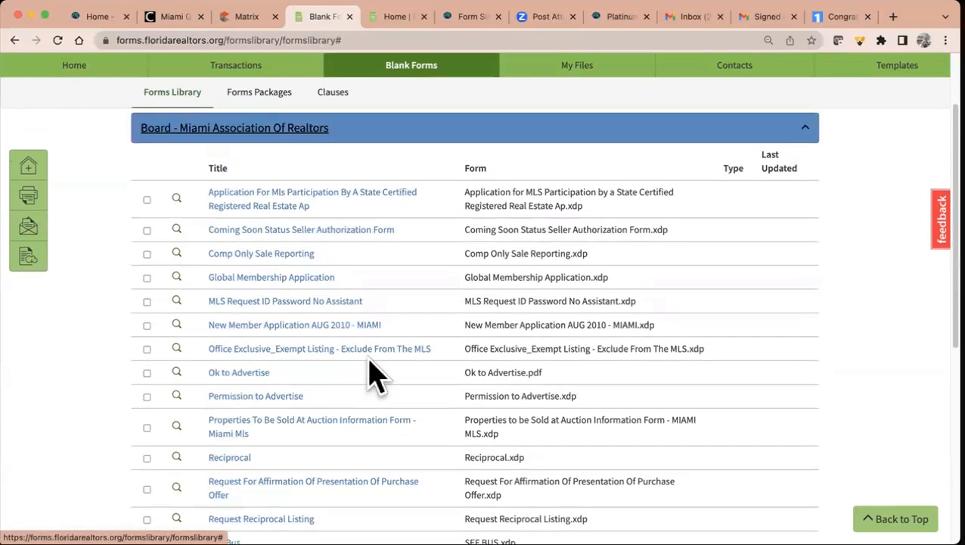
pyautogui.scroll(-2, 371, 365)
pyautogui.scroll(-3, 371, 375)
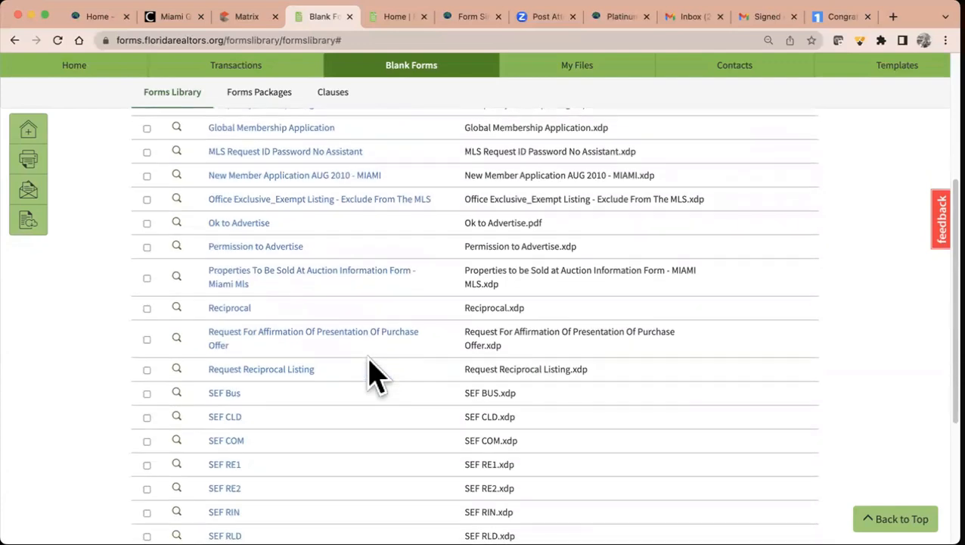
pyautogui.scroll(-5, 376, 375)
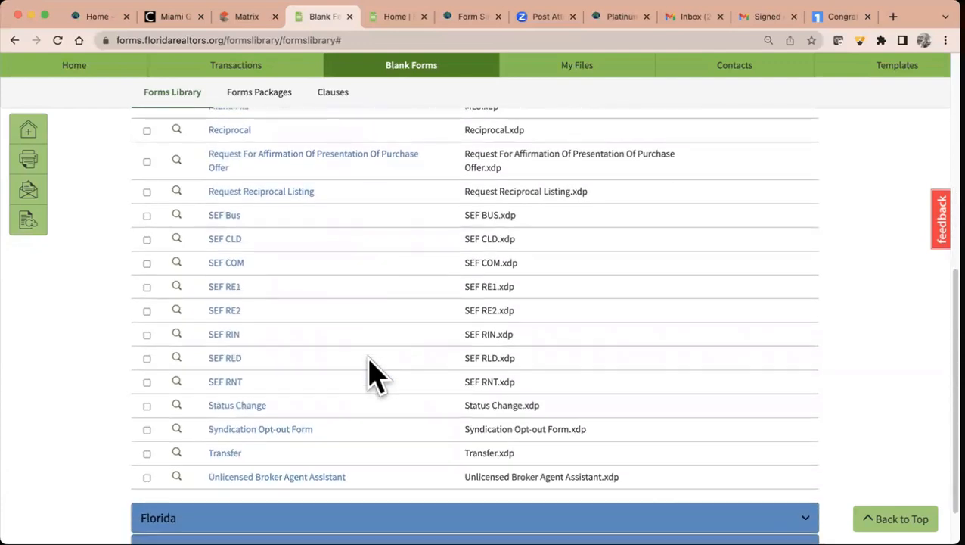
pyautogui.scroll(4, 376, 374)
pyautogui.scroll(4, 376, 375)
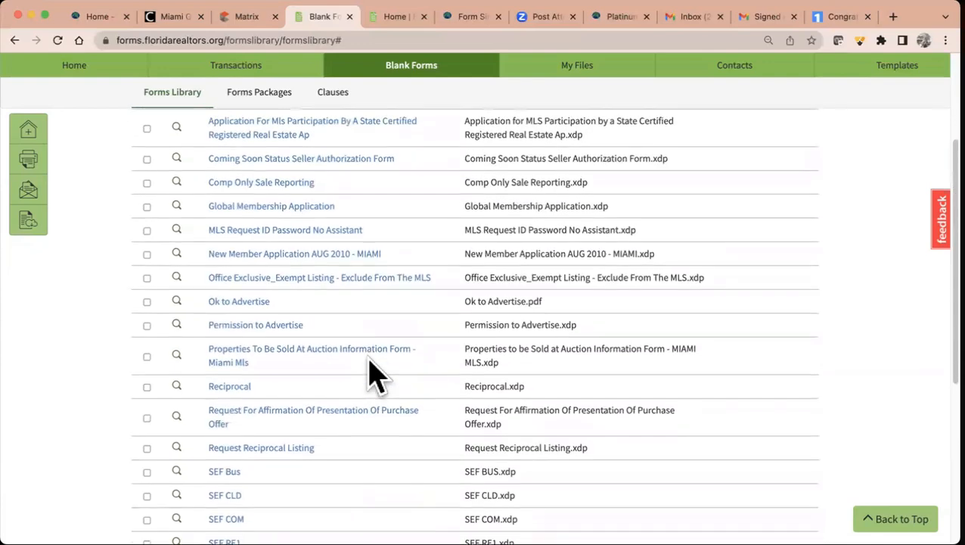
pyautogui.scroll(2, 376, 375)
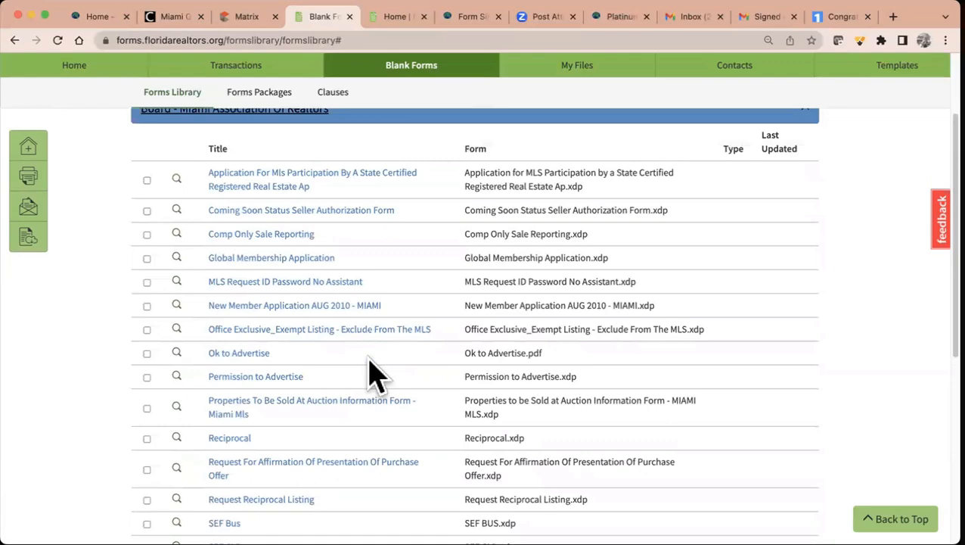
pyautogui.scroll(-10, 376, 375)
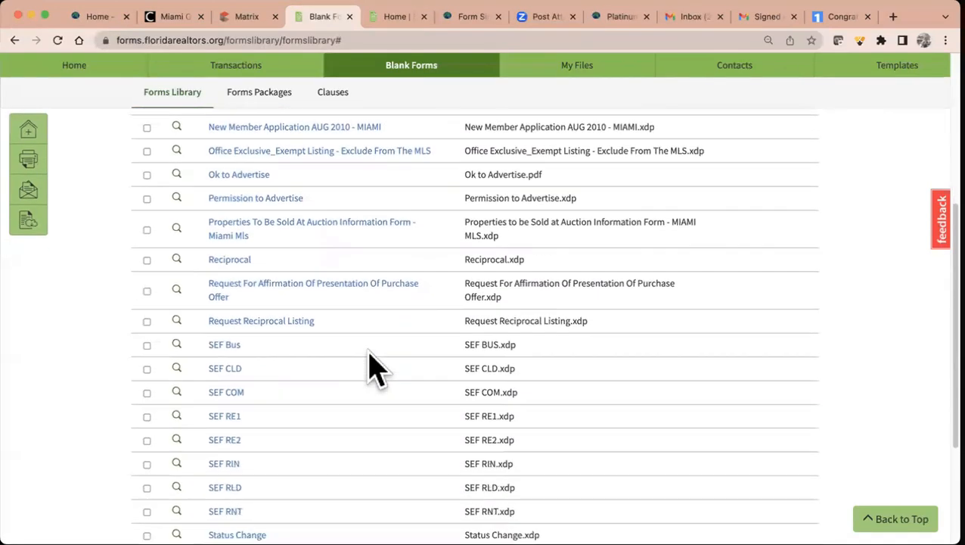
pyautogui.scroll(-3, 369, 352)
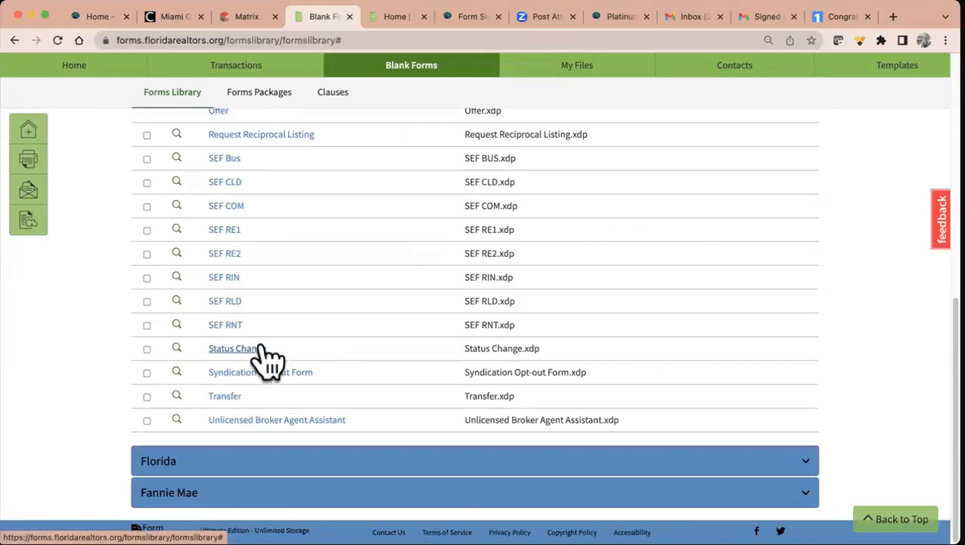
pyautogui.scroll(10, 409, 333)
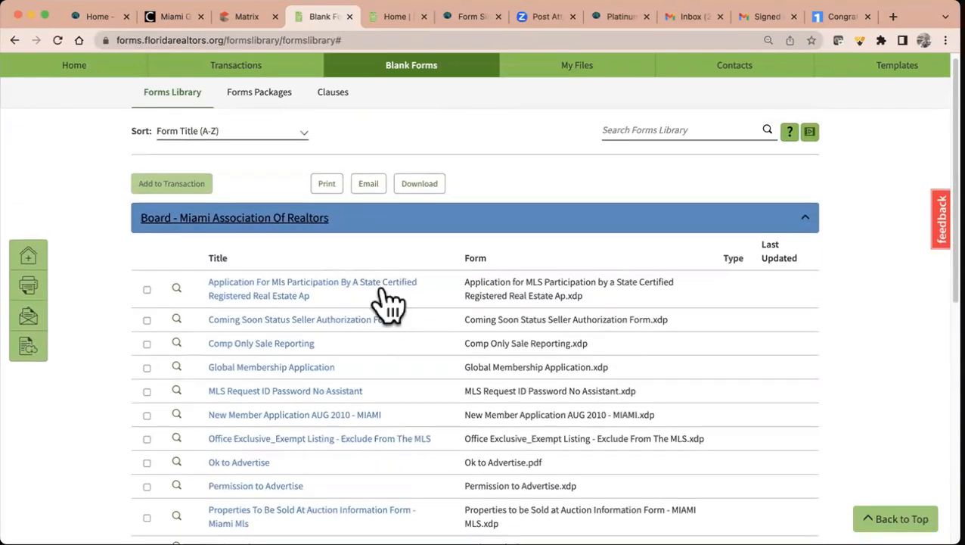
# - Collapse the Miami board section and expand the Florida forms section
pyautogui.click(309, 219)
pyautogui.click(250, 287)
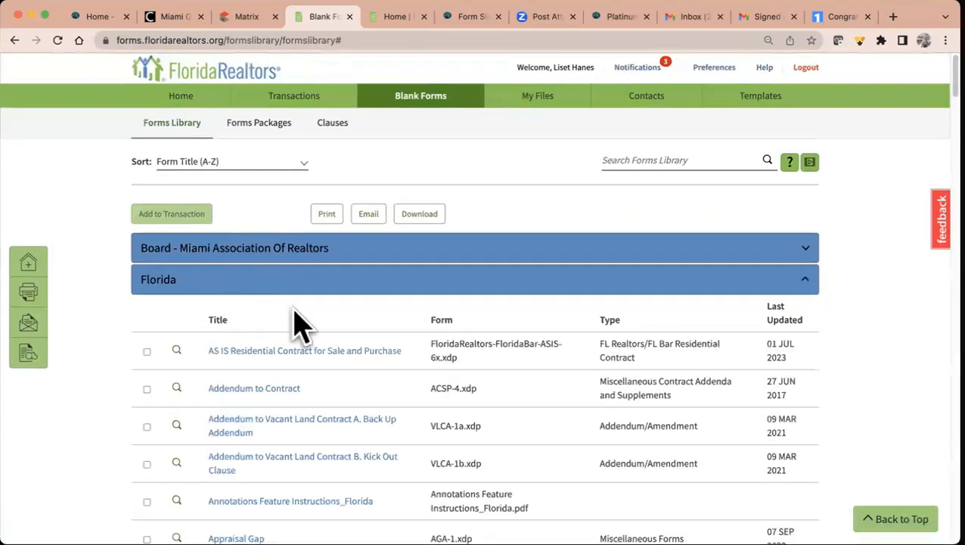
pyautogui.scroll(-3, 318, 333)
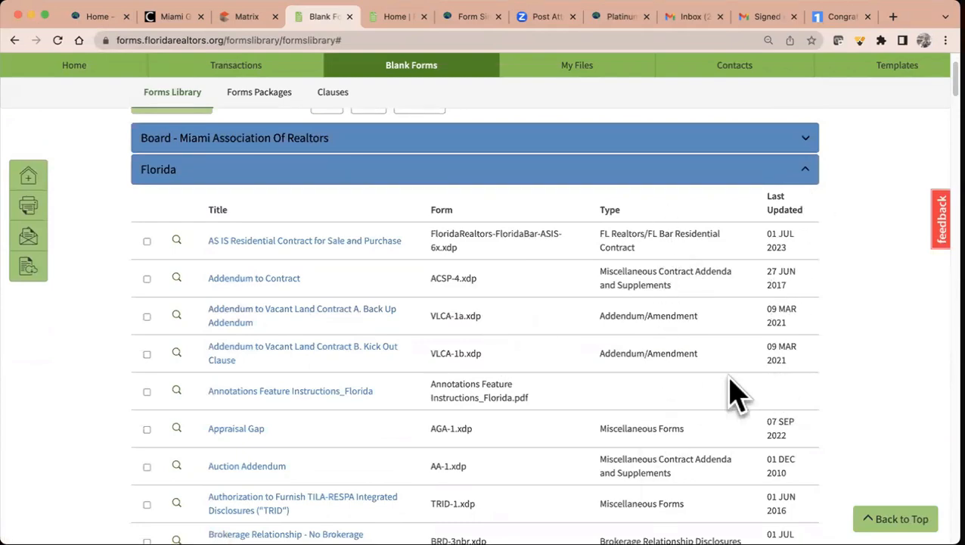
pyautogui.scroll(-5, 737, 394)
pyautogui.scroll(6, 737, 394)
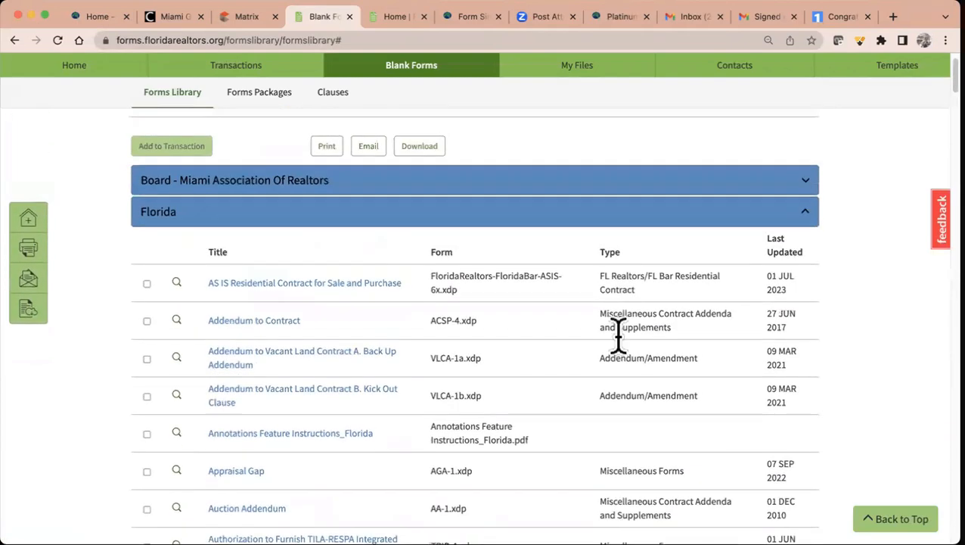
# - Open the AS IS Residential Contract for Sale and Purchase and scroll through it
pyautogui.click(342, 286)
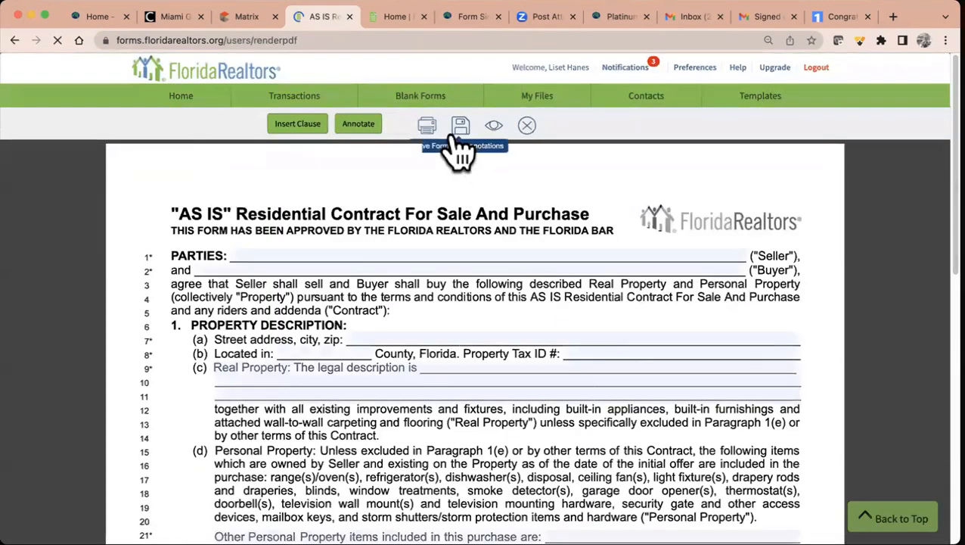
pyautogui.scroll(-1, 499, 292)
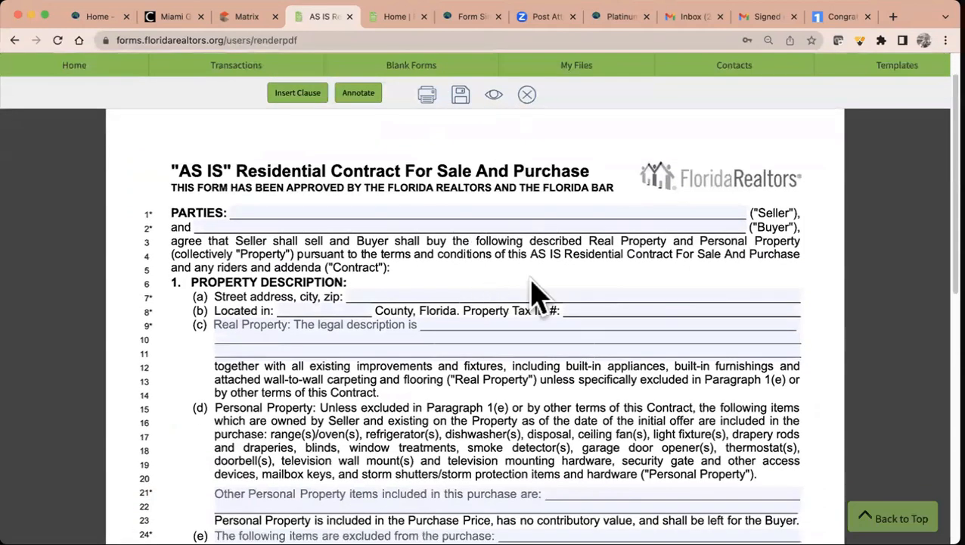
pyautogui.scroll(-5, 592, 329)
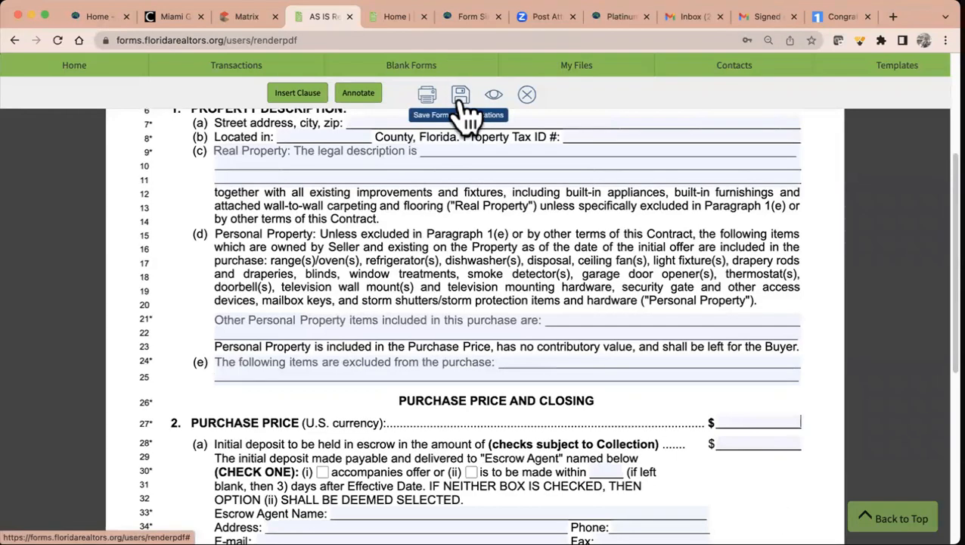
# - Compare the Existing and New transaction save options, then close the save window without saving
pyautogui.click(463, 114)
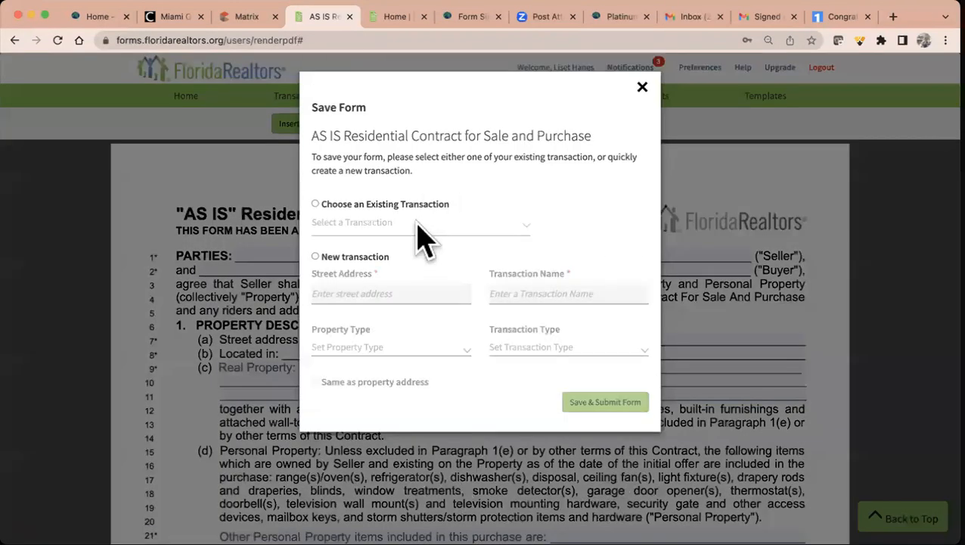
pyautogui.click(316, 203)
pyautogui.click(420, 225)
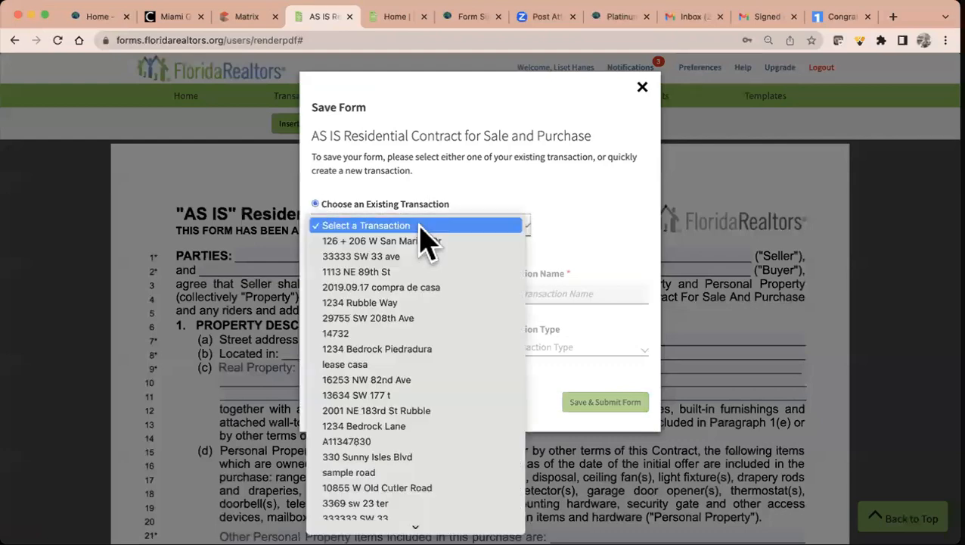
pyautogui.click(539, 217)
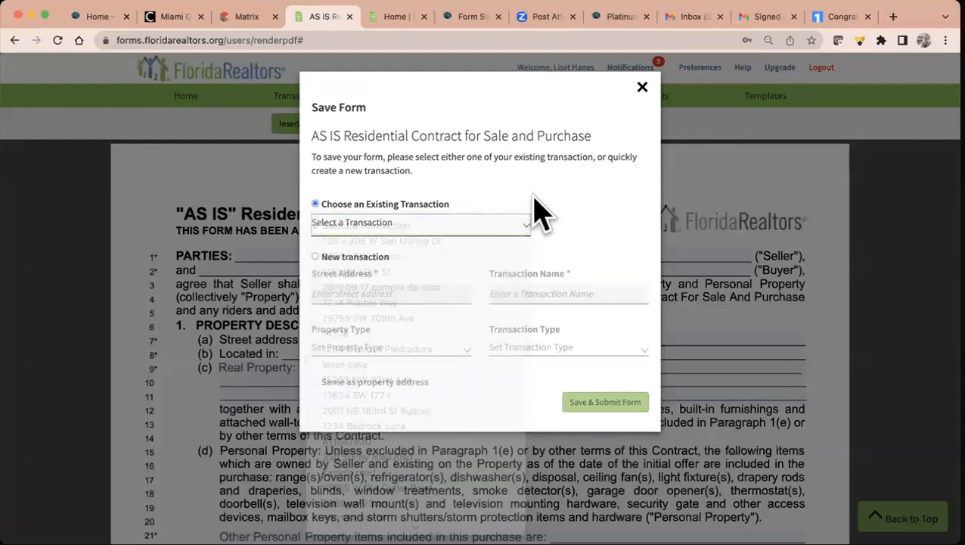
pyautogui.click(319, 258)
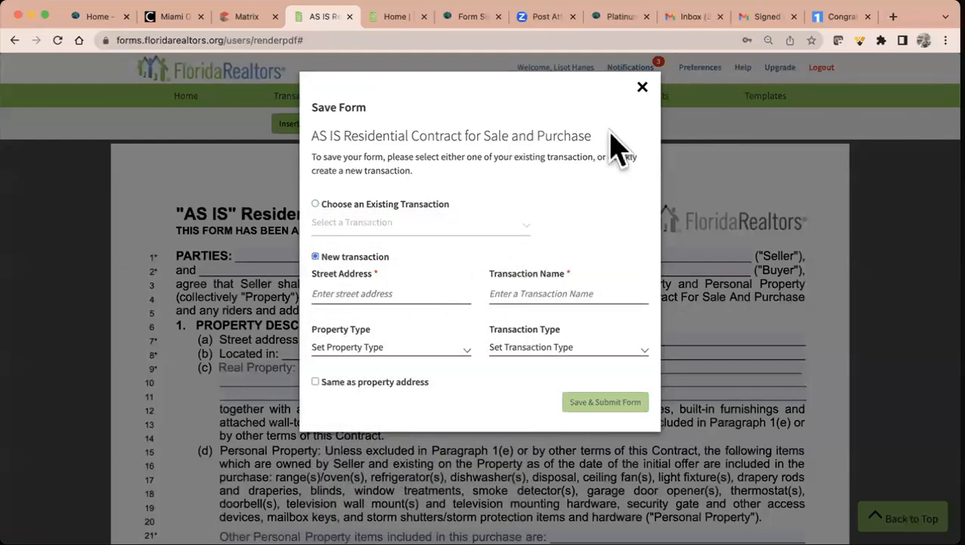
pyautogui.click(642, 88)
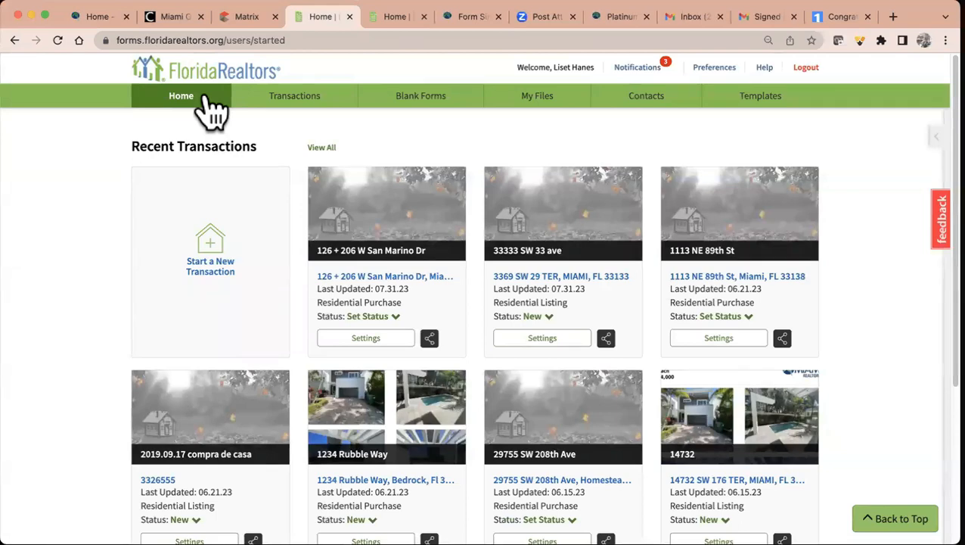
pyautogui.click(346, 283)
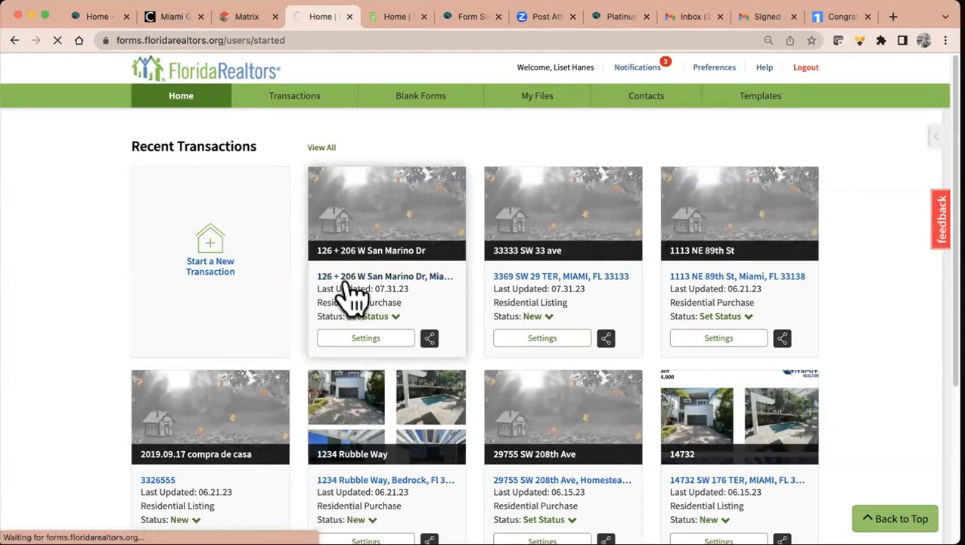
pyautogui.scroll(-5, 352, 295)
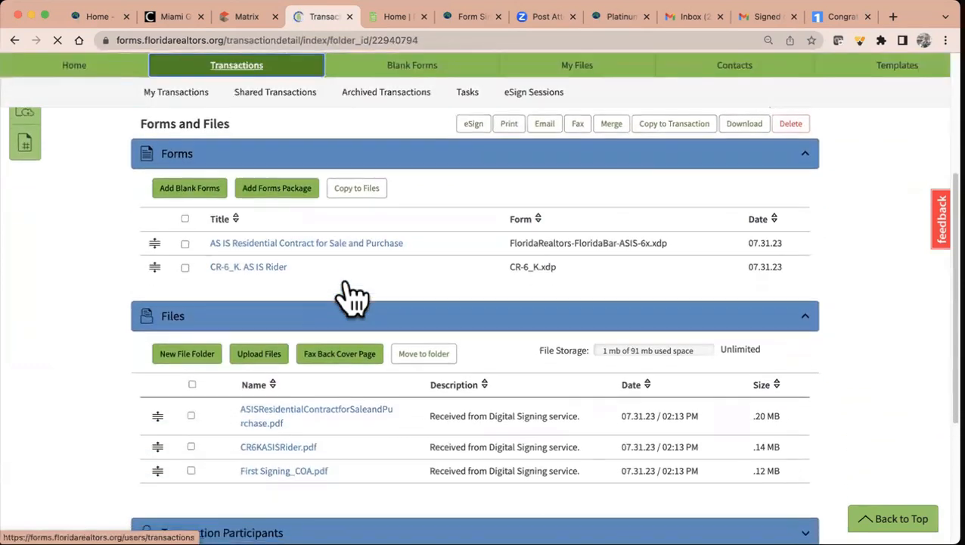
pyautogui.scroll(2, 374, 234)
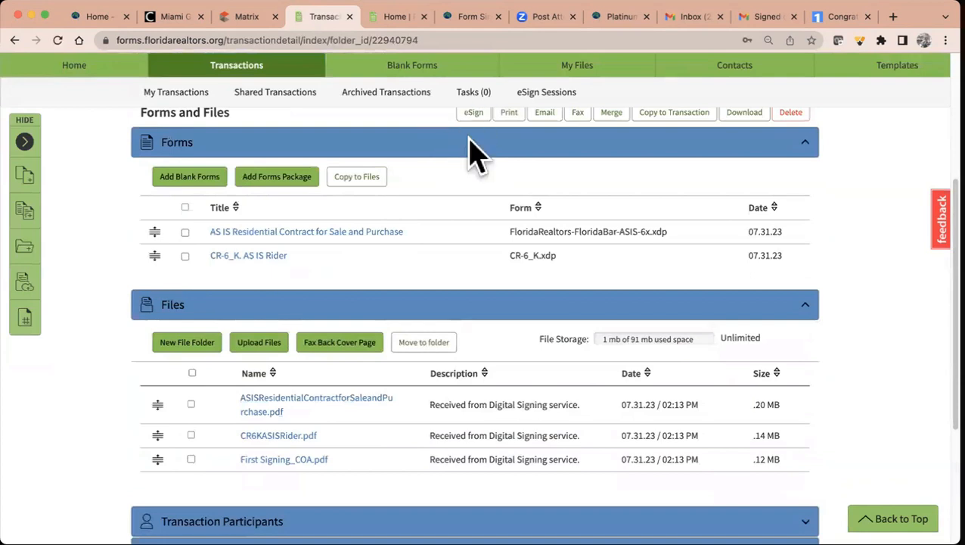
pyautogui.scroll(-3, 373, 507)
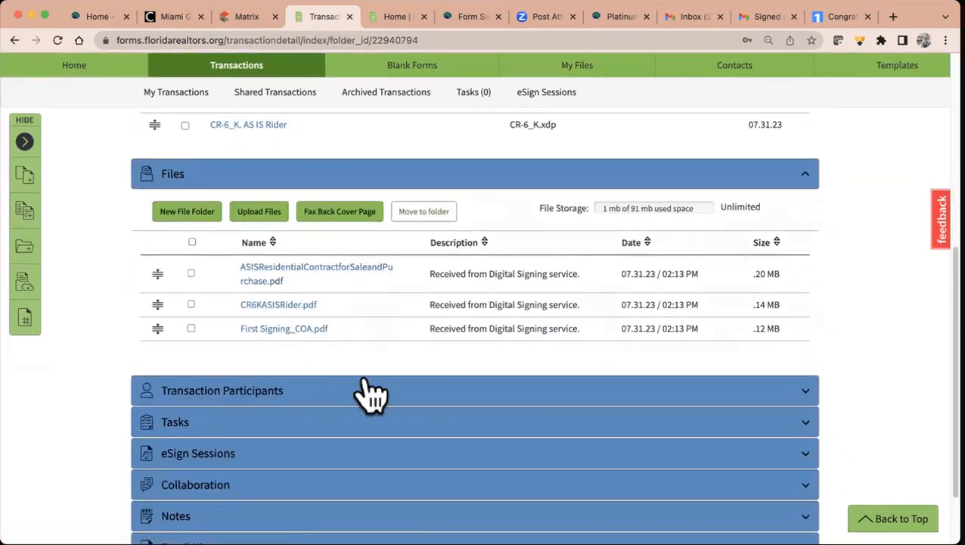
pyautogui.scroll(-2, 368, 393)
# - Expand the eSign Sessions and History sections, then return to Forms and Files
pyautogui.click(227, 375)
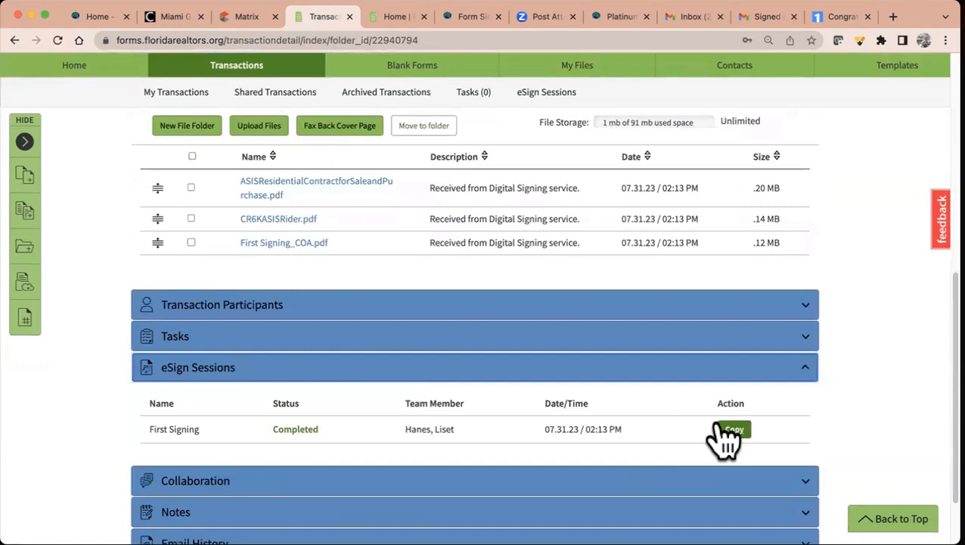
pyautogui.scroll(-3, 424, 367)
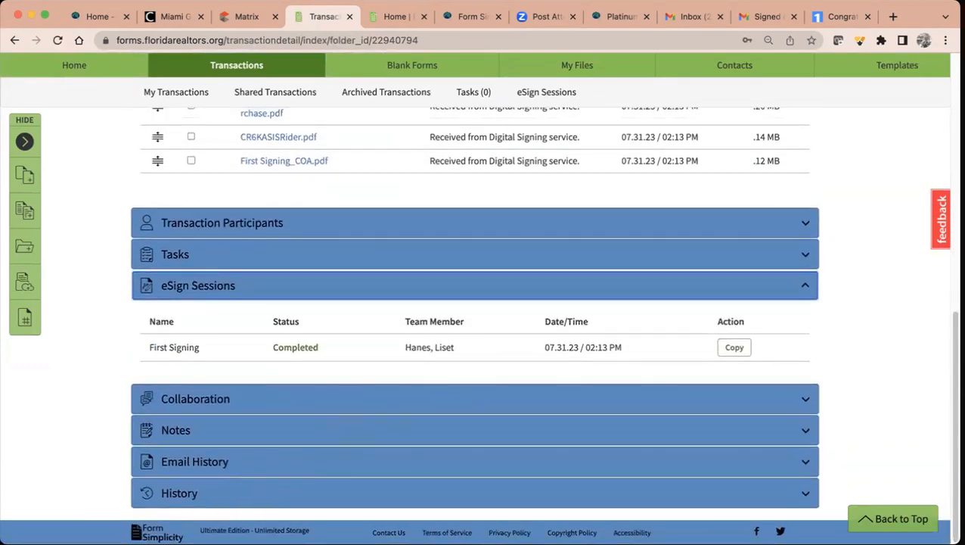
pyautogui.click(201, 495)
pyautogui.scroll(-1, 420, 424)
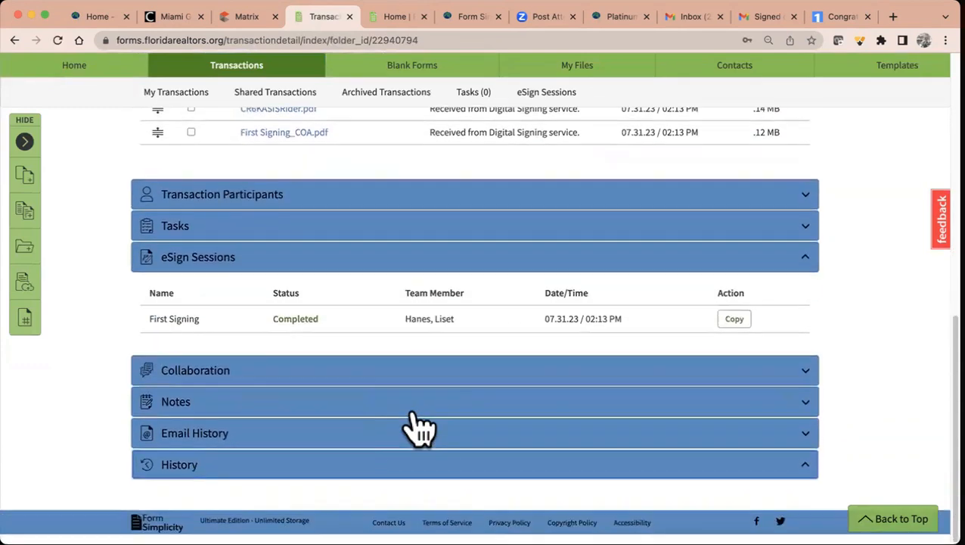
pyautogui.scroll(-5, 420, 427)
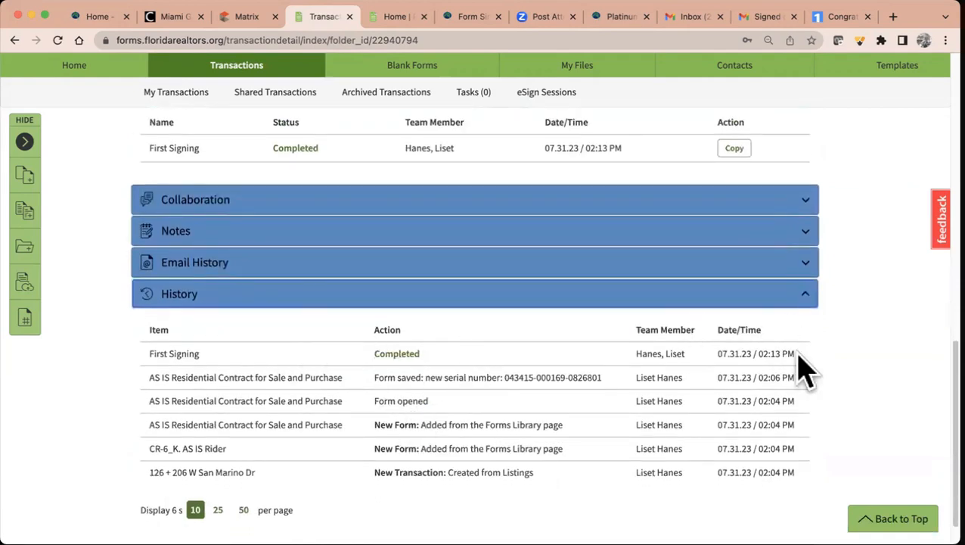
pyautogui.scroll(10, 804, 371)
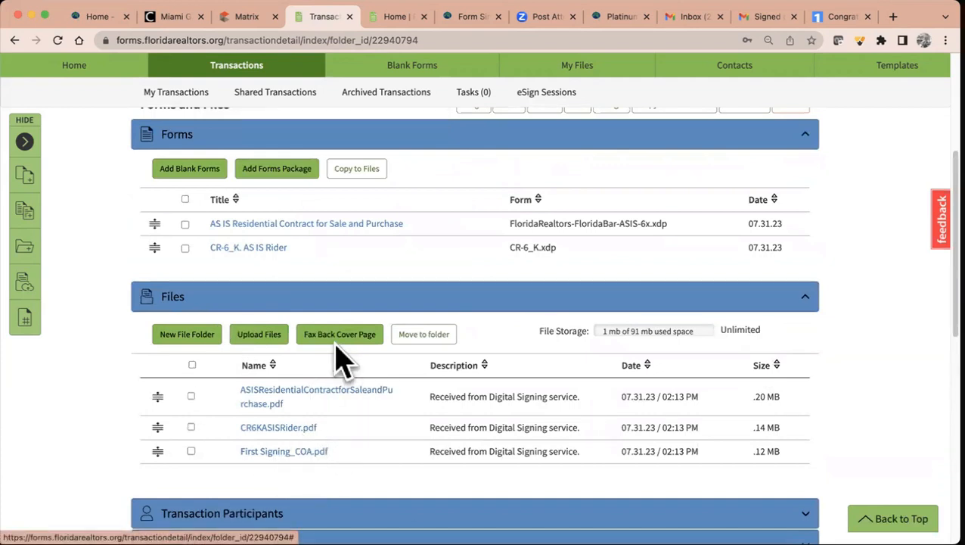
# - Open First Signing_COA.pdf and scroll through the certificate to page 2
pyautogui.click(310, 453)
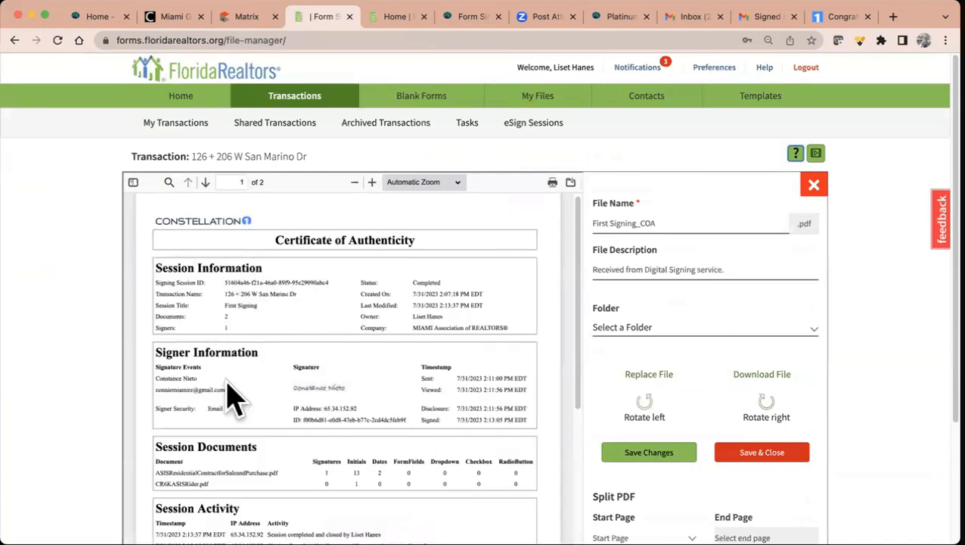
pyautogui.scroll(-3, 297, 419)
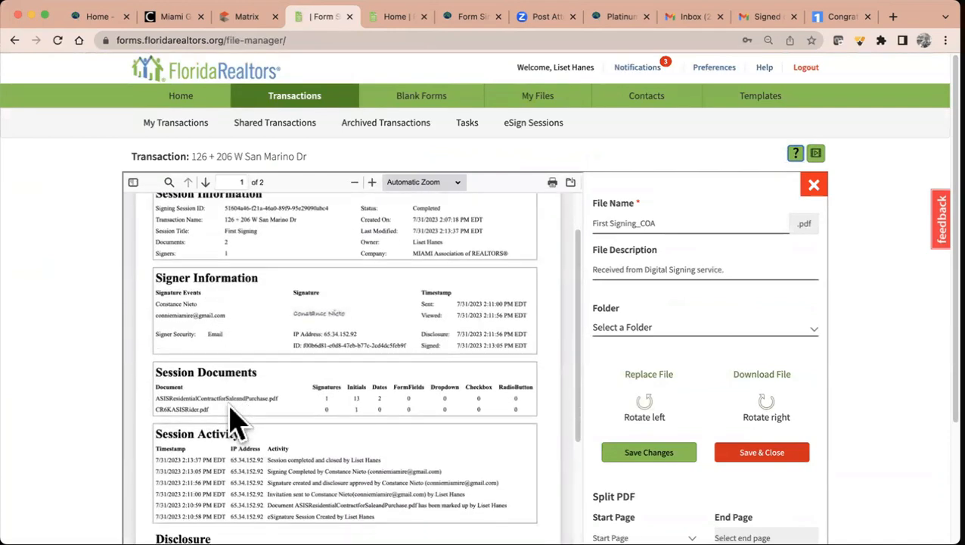
pyautogui.scroll(-3, 362, 344)
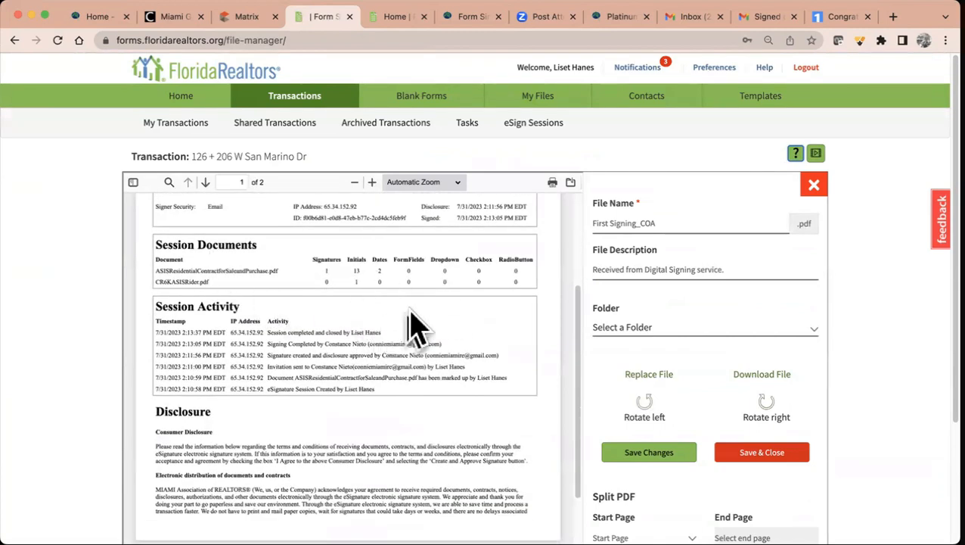
pyautogui.scroll(-1, 406, 342)
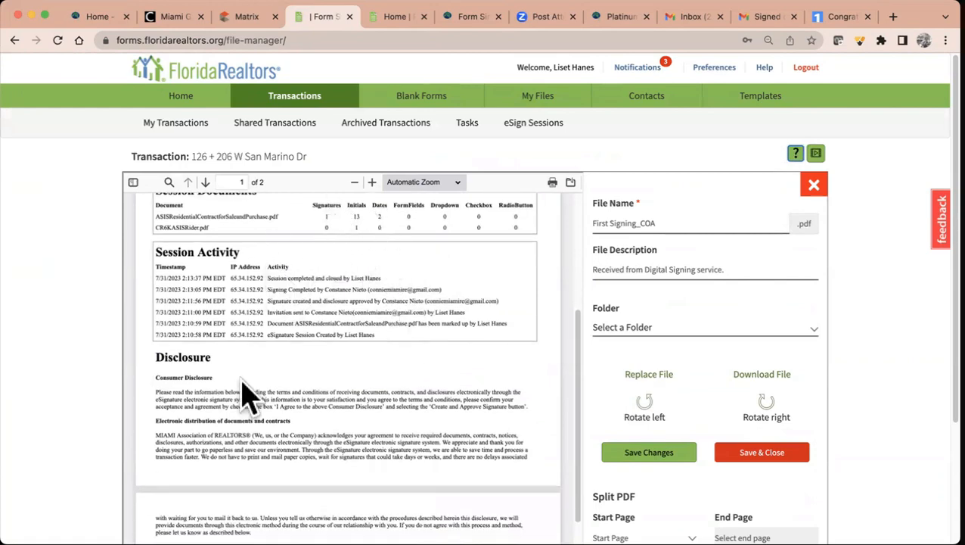
pyautogui.scroll(-8, 280, 361)
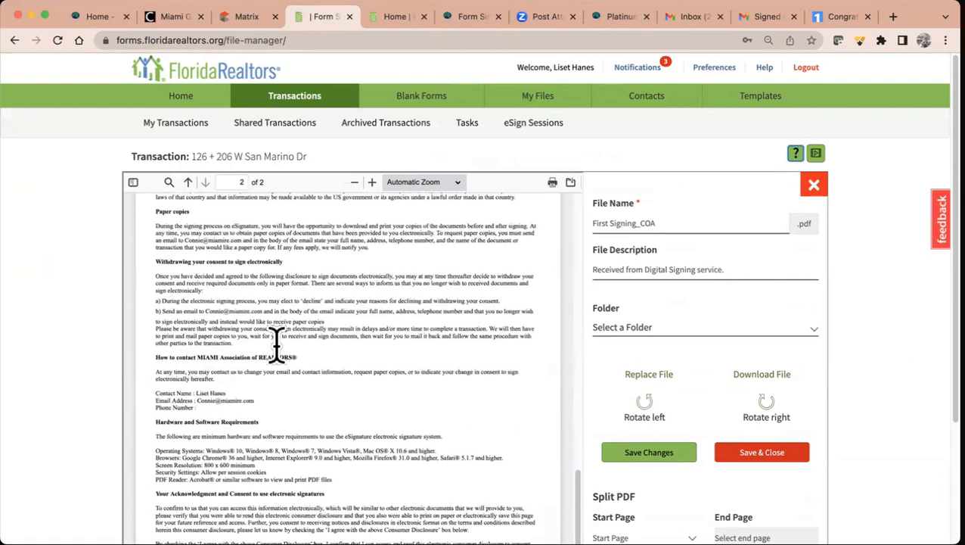
pyautogui.scroll(-1, 280, 362)
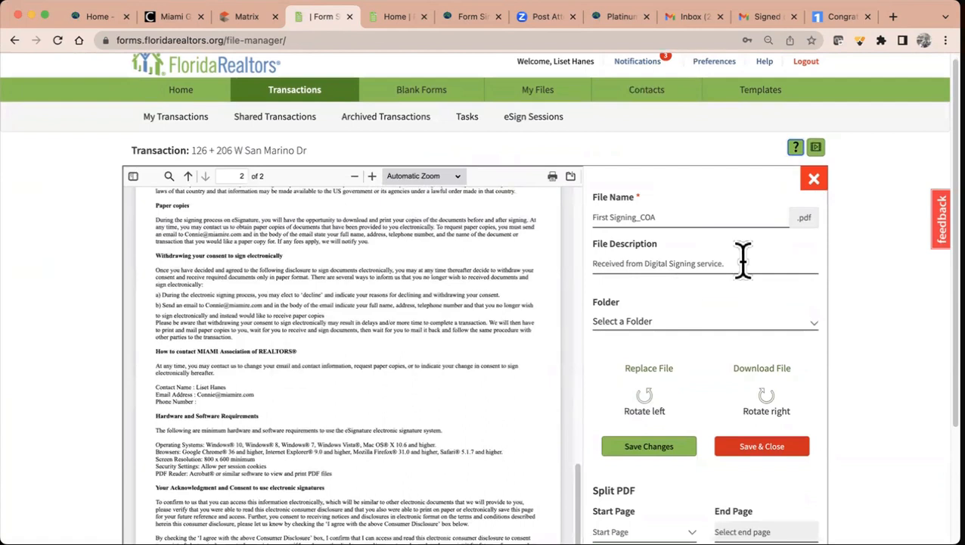
# - Close the file editor and select all three signed PDFs in the Files list
pyautogui.click(815, 180)
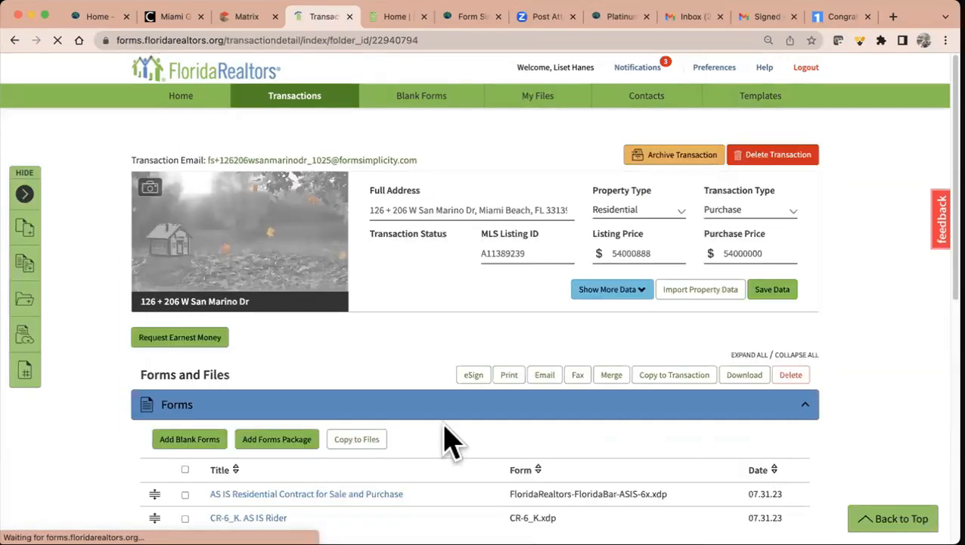
pyautogui.scroll(-5, 446, 442)
pyautogui.click(192, 156)
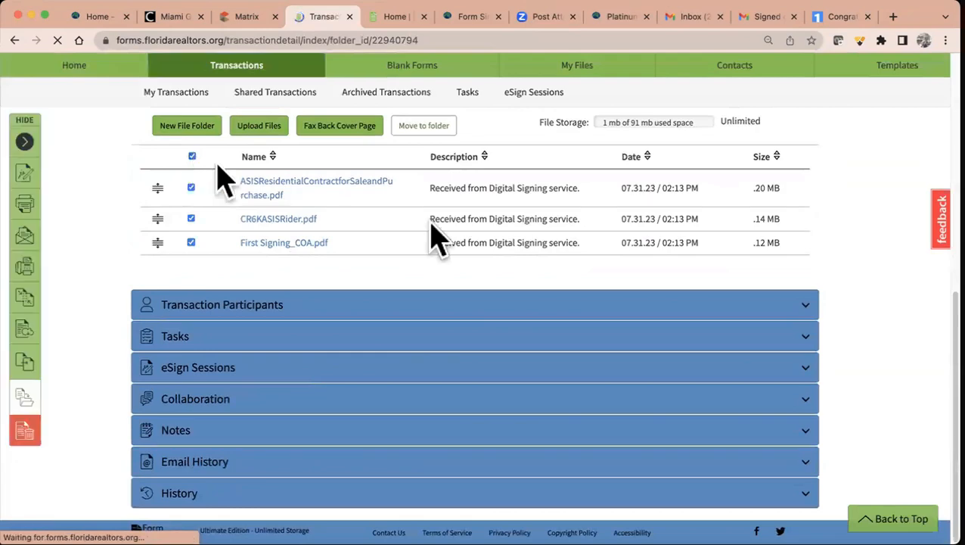
pyautogui.scroll(5, 732, 271)
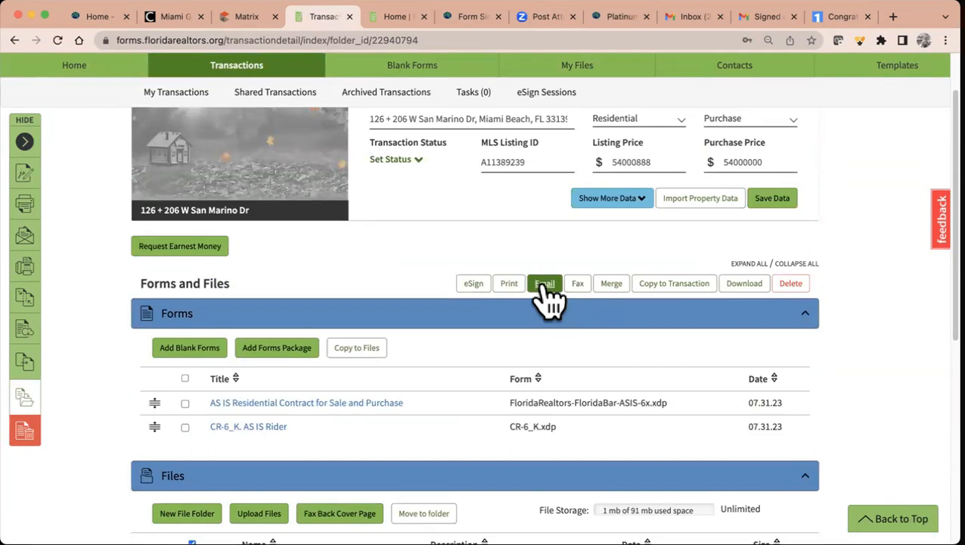
pyautogui.scroll(-4, 549, 301)
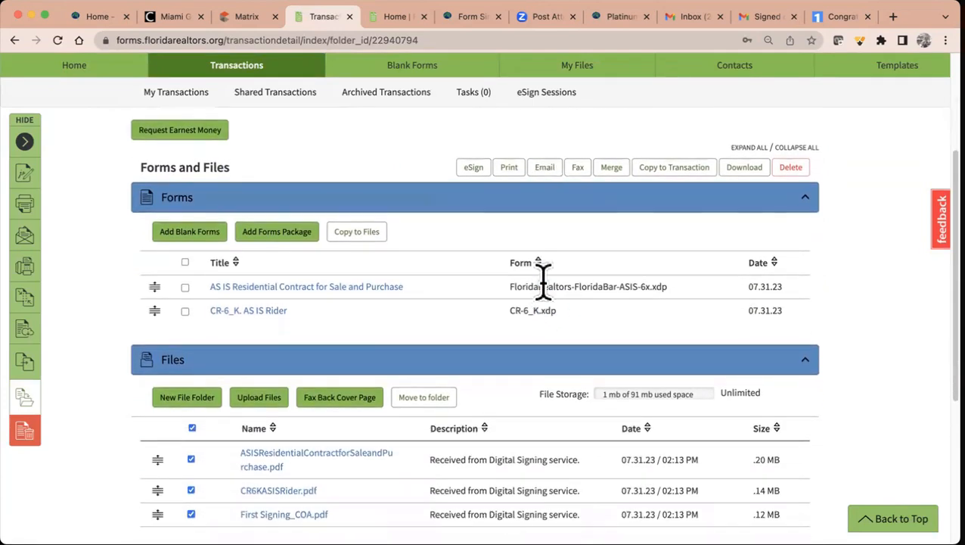
pyautogui.scroll(-2, 543, 282)
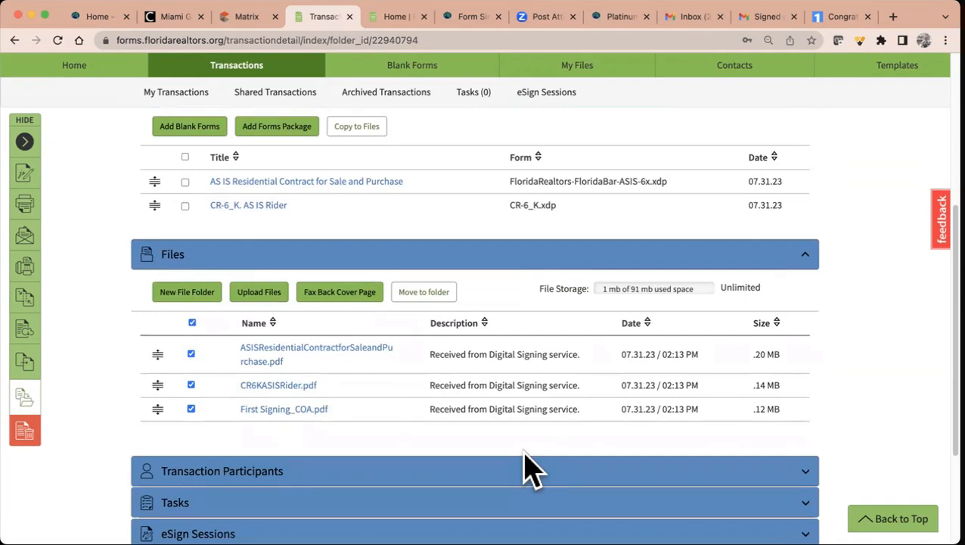
pyautogui.scroll(8, 529, 469)
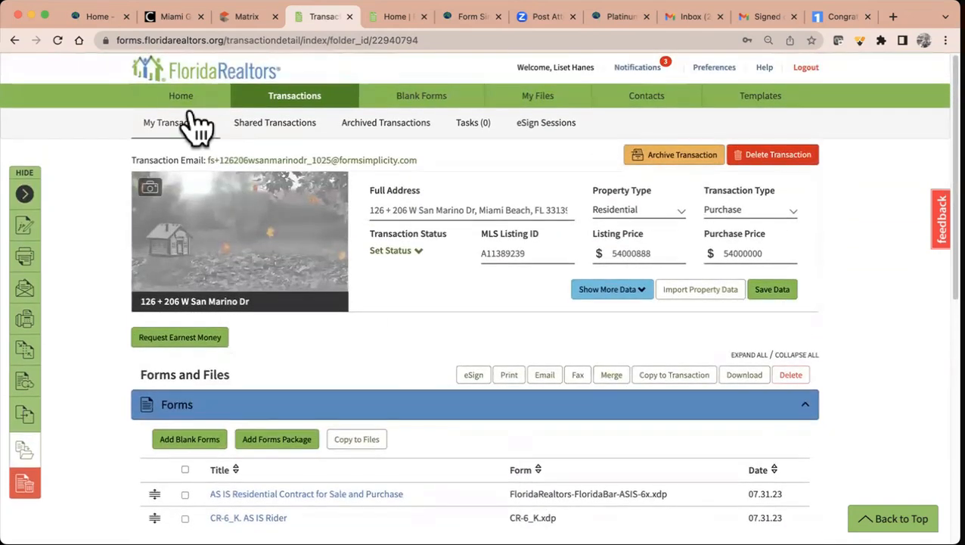
# - Archive the 33333 SW 33 ave test transaction and return to the home page
pyautogui.click(182, 98)
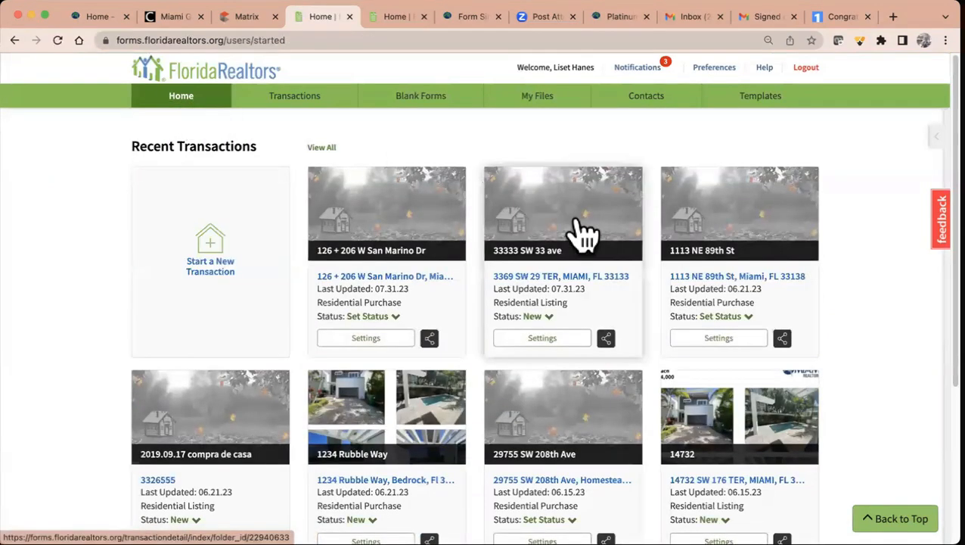
pyautogui.click(539, 318)
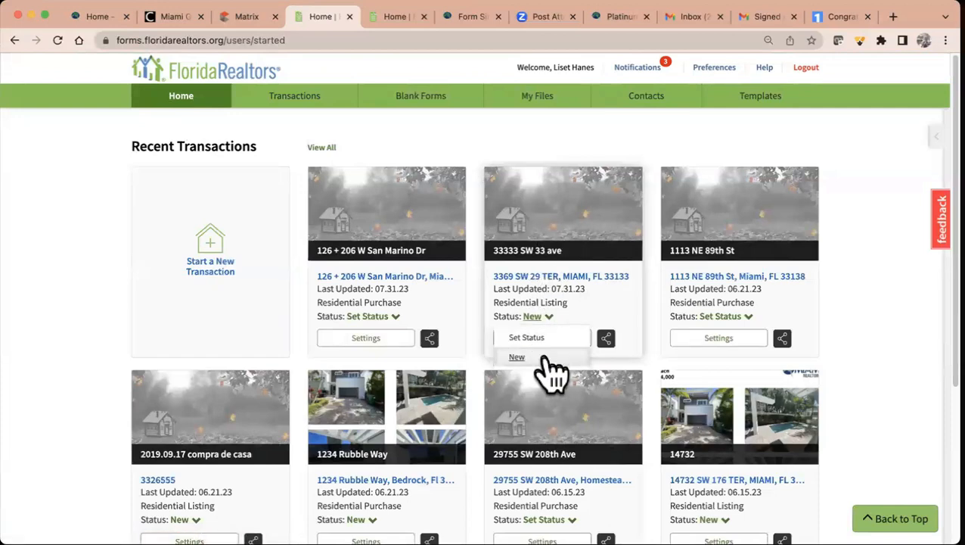
pyautogui.click(588, 277)
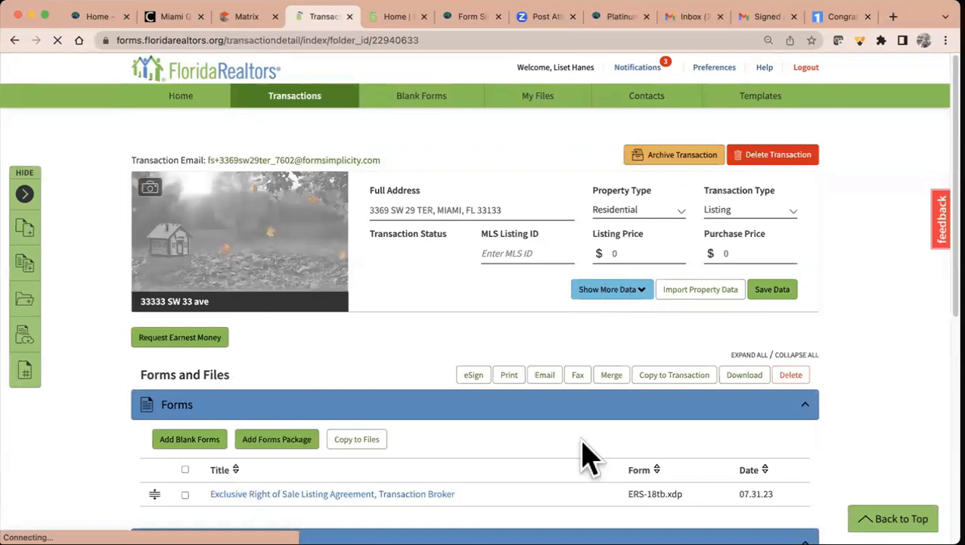
pyautogui.click(678, 157)
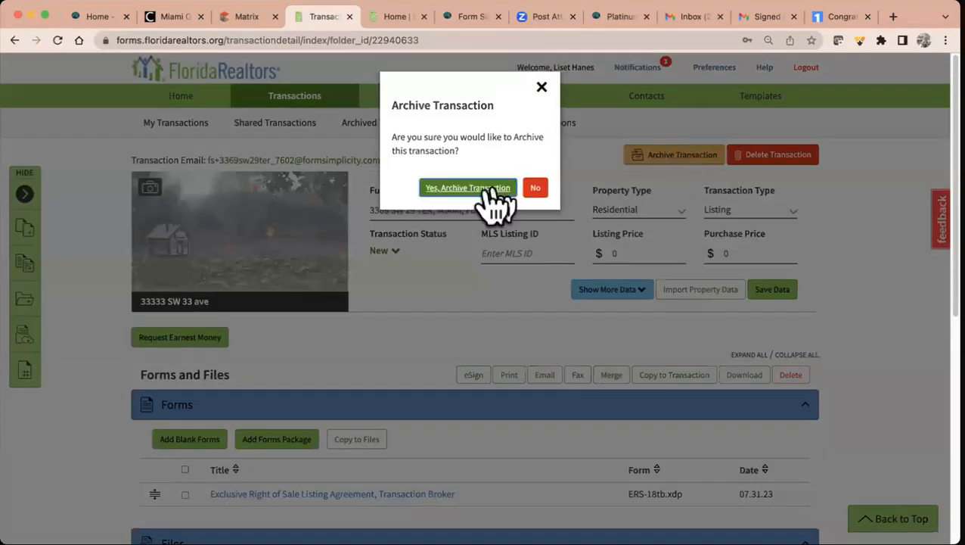
pyautogui.click(446, 198)
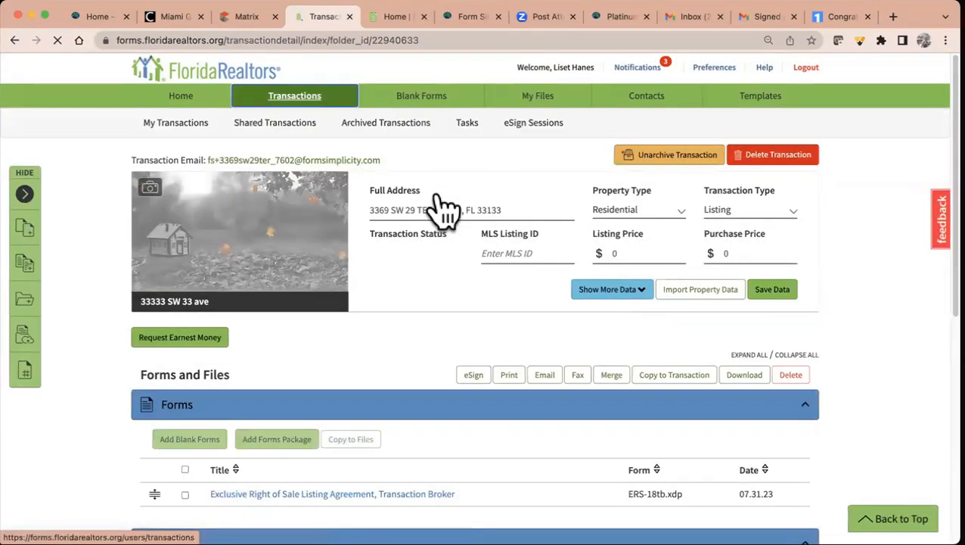
pyautogui.click(184, 99)
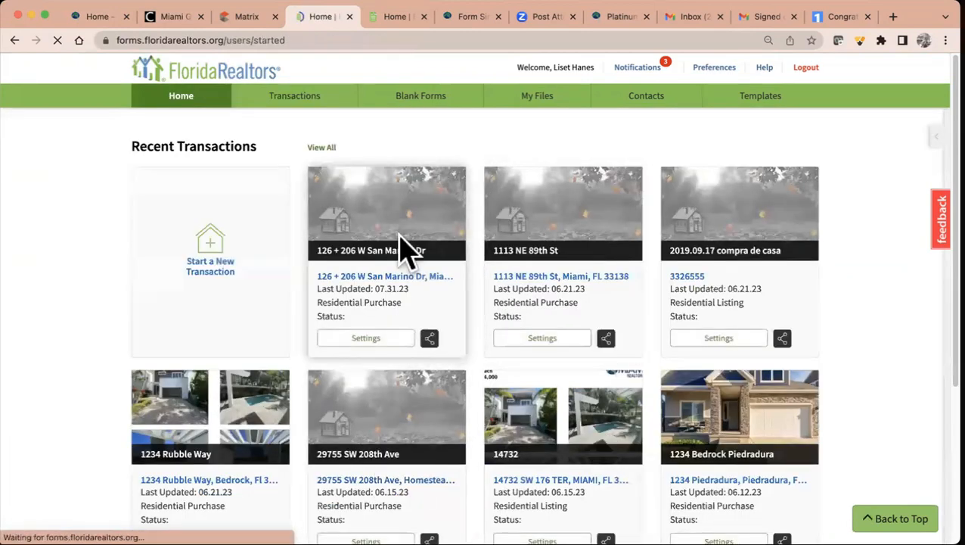
# - Browse My Transactions, switching between table and card views
pyautogui.click(307, 105)
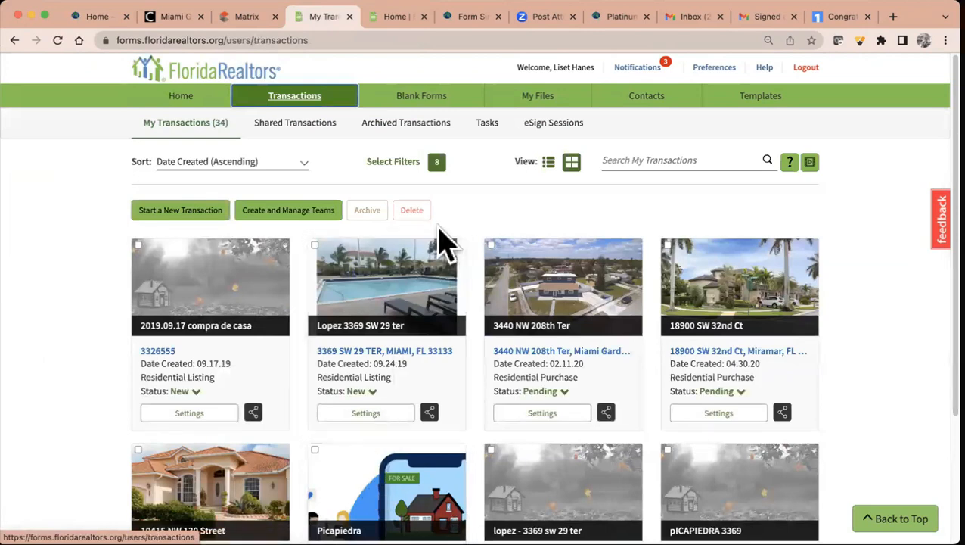
pyautogui.click(437, 144)
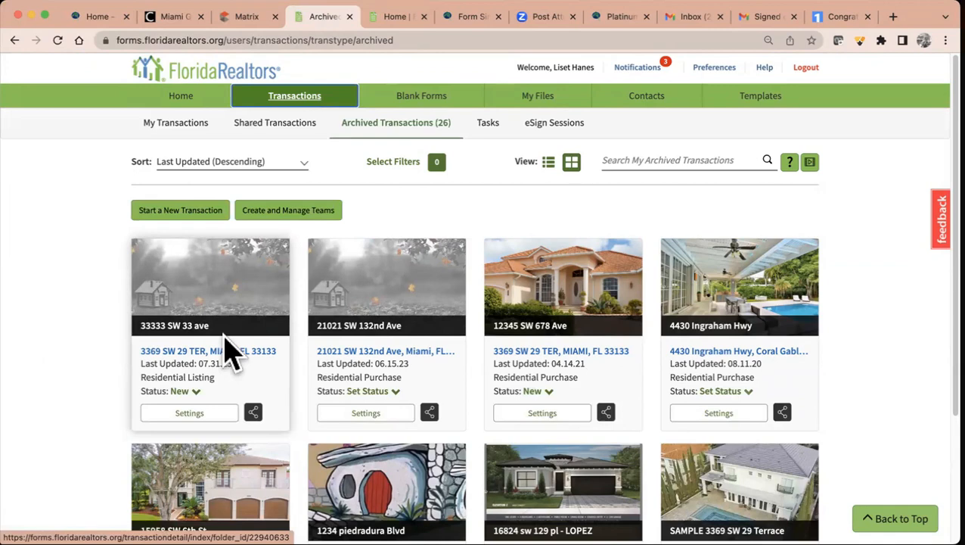
pyautogui.click(185, 128)
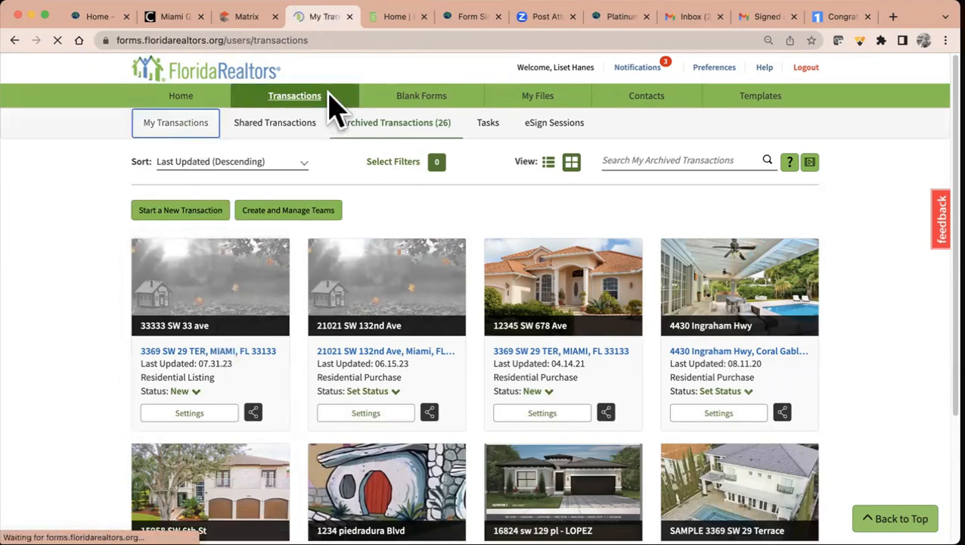
pyautogui.click(335, 108)
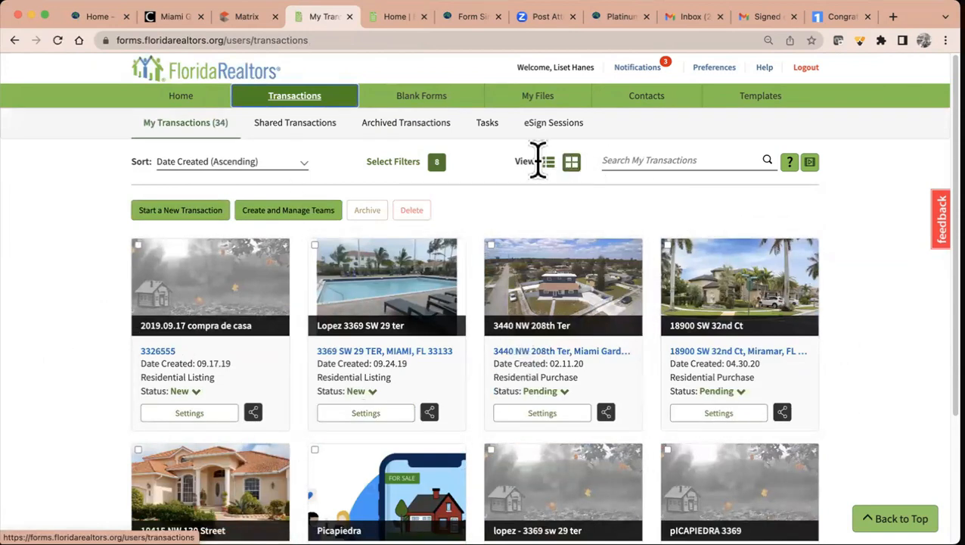
pyautogui.click(547, 162)
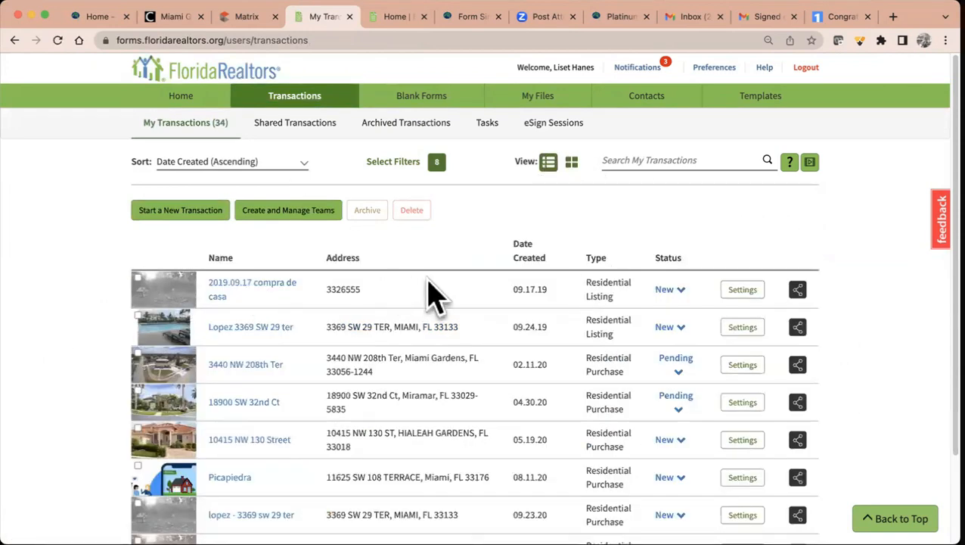
pyautogui.click(571, 161)
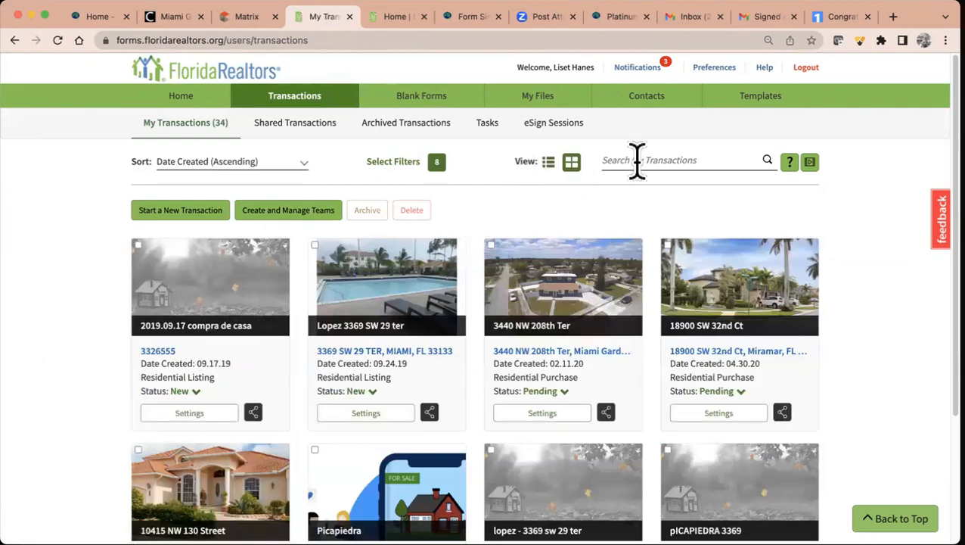
# - Open and close the filter options, view Shared transactions, then show Archived Transactions
pyautogui.click(393, 162)
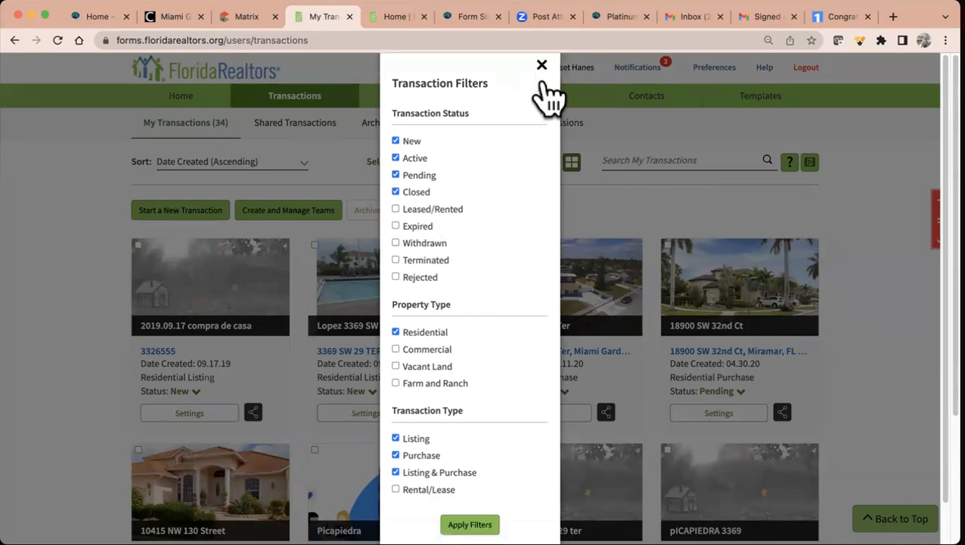
pyautogui.click(541, 88)
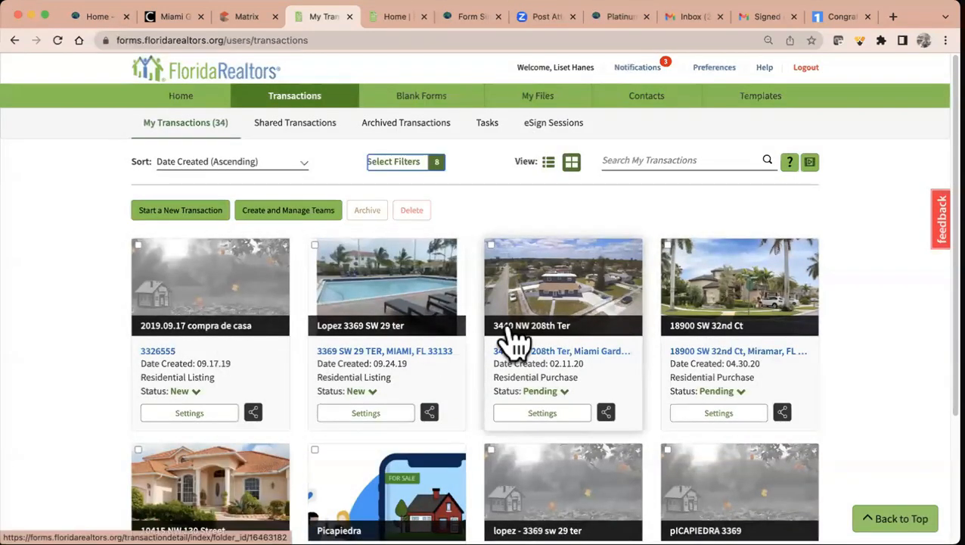
pyautogui.click(284, 124)
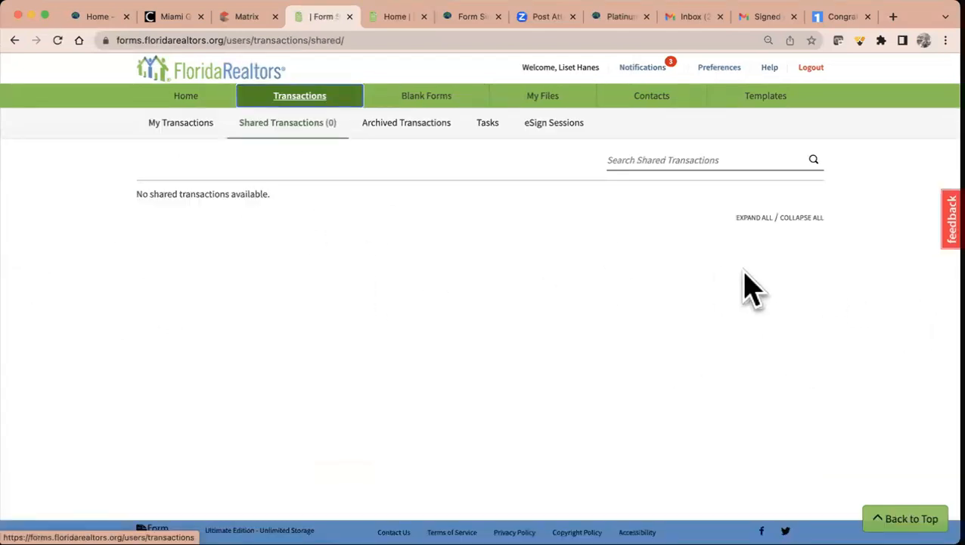
pyautogui.click(426, 130)
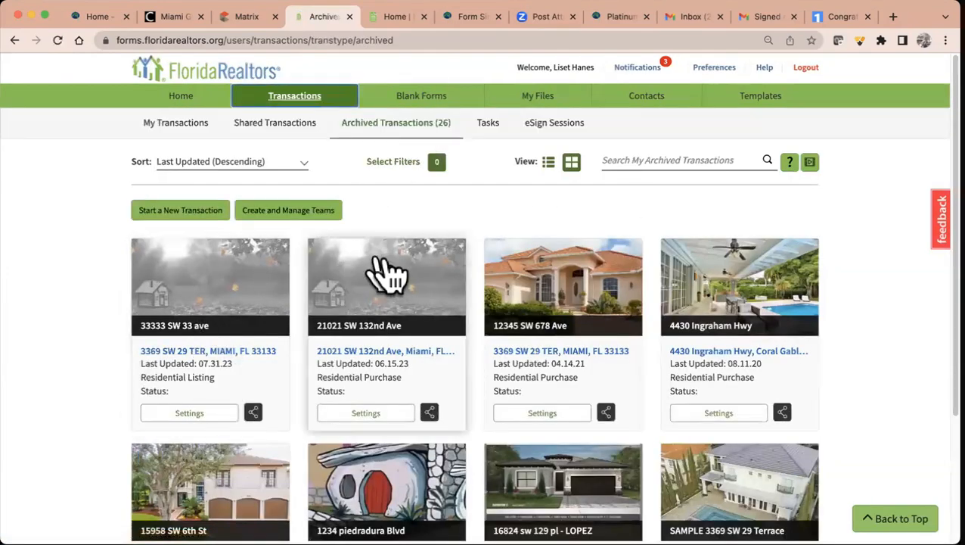
pyautogui.scroll(-5, 646, 399)
pyautogui.scroll(5, 646, 399)
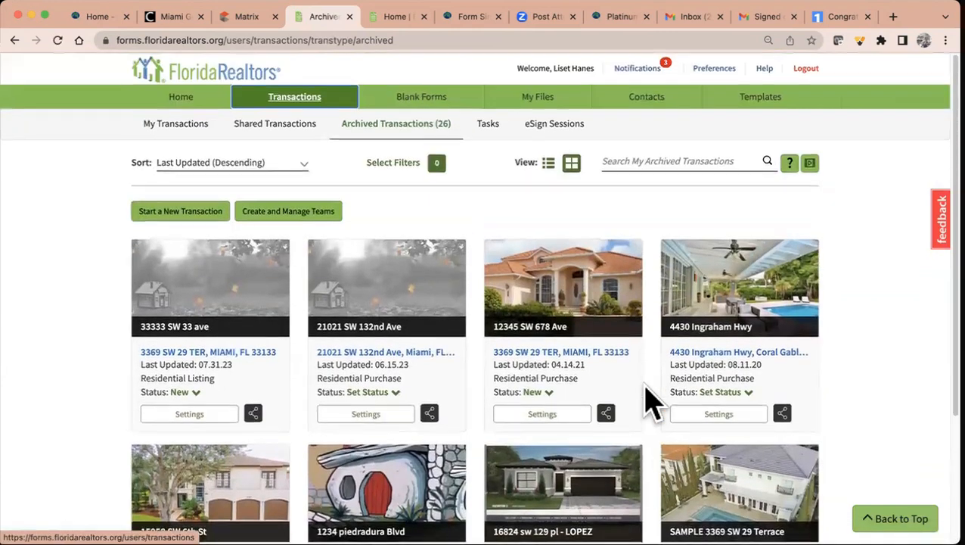
# - Browse Tasks, eSign Sessions and the Miami board's blank forms, then go to Forms Packages
pyautogui.click(491, 126)
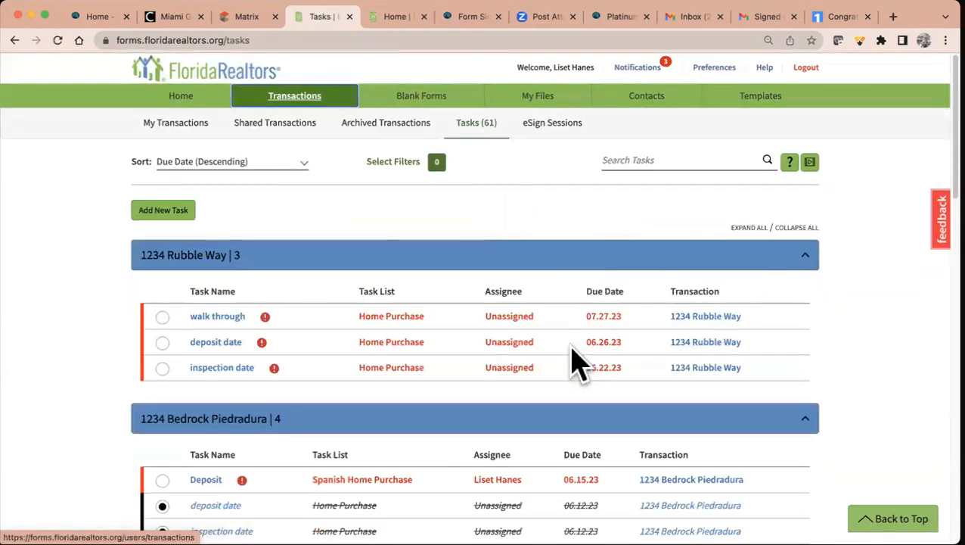
pyautogui.click(553, 124)
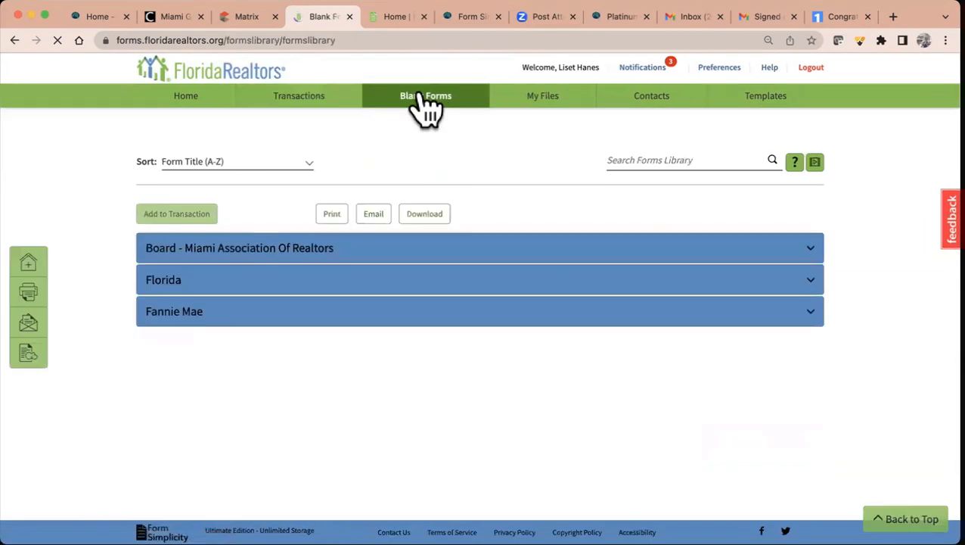
pyautogui.click(212, 252)
pyautogui.click(215, 260)
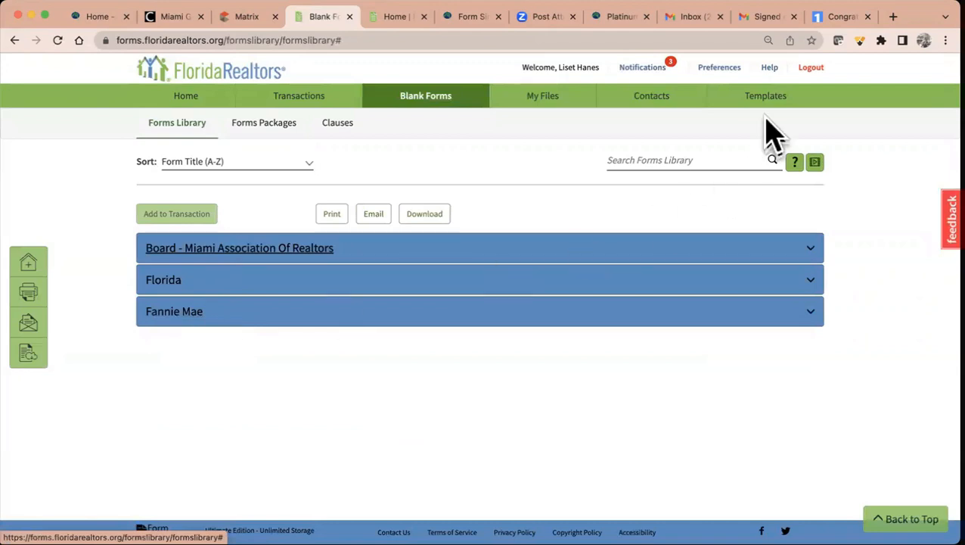
pyautogui.click(633, 157)
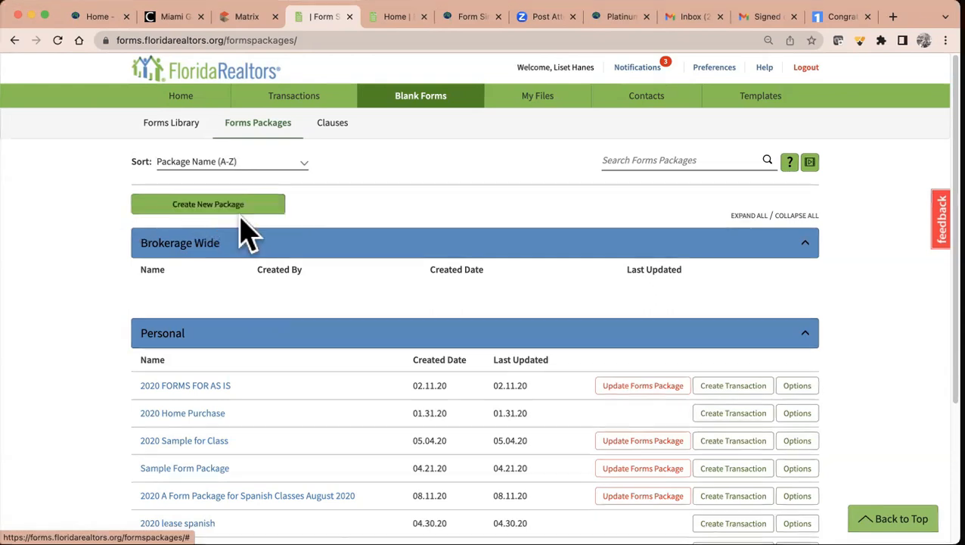
# - Create a new forms package named 'My Afternoon'
pyautogui.click(208, 206)
pyautogui.click(385, 157)
pyautogui.write('My Afternoon')
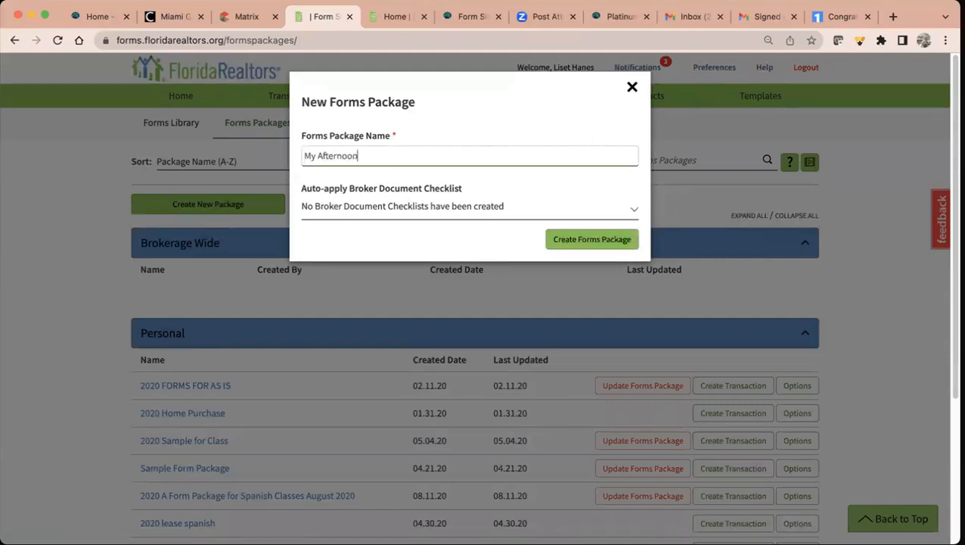
pyautogui.click(611, 240)
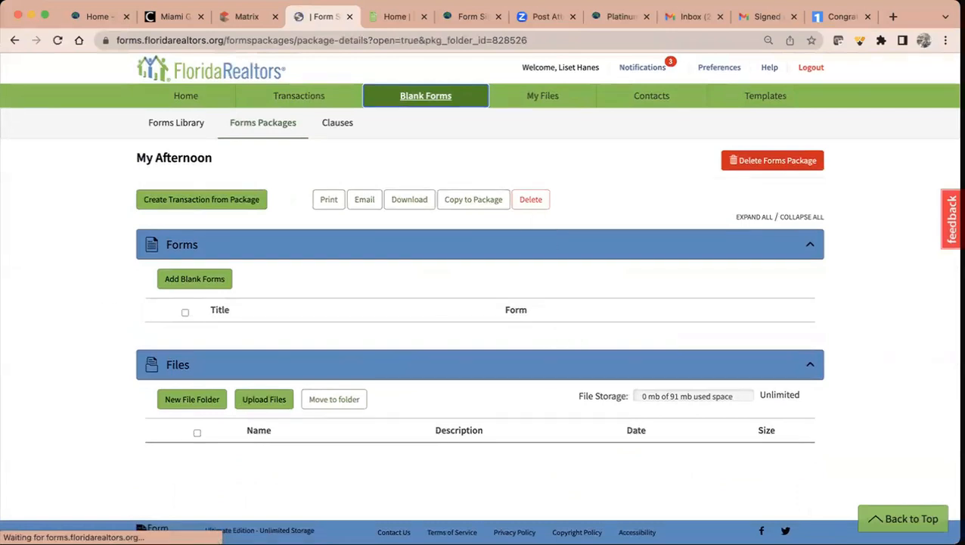
# - Add the AS IS Residential Contract and CRSP16.C addendum from an 'as is' search
pyautogui.click(197, 281)
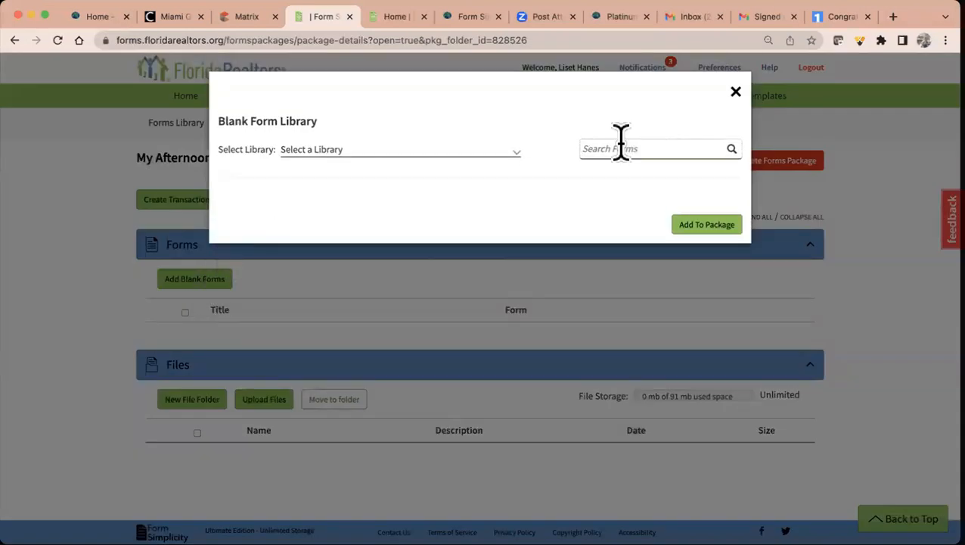
pyautogui.click(731, 149)
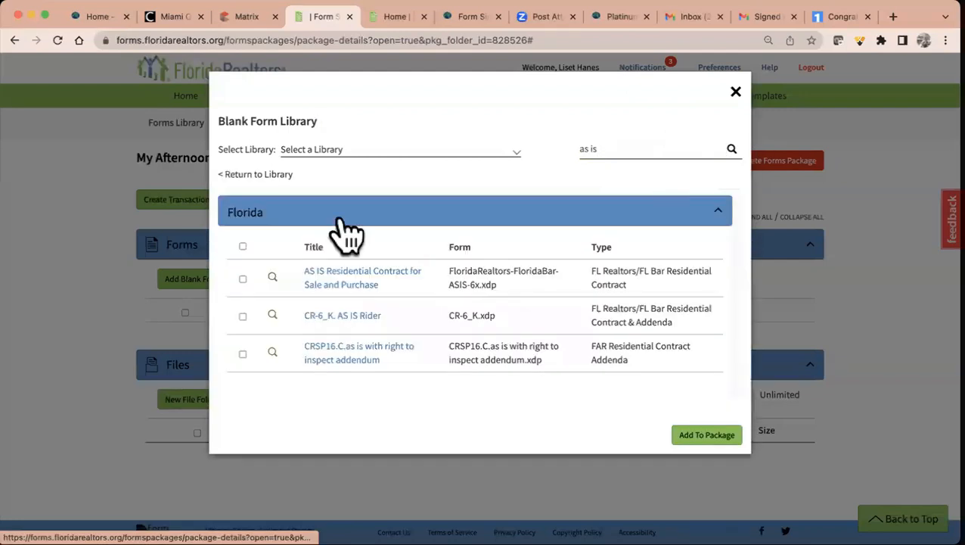
pyautogui.click(242, 279)
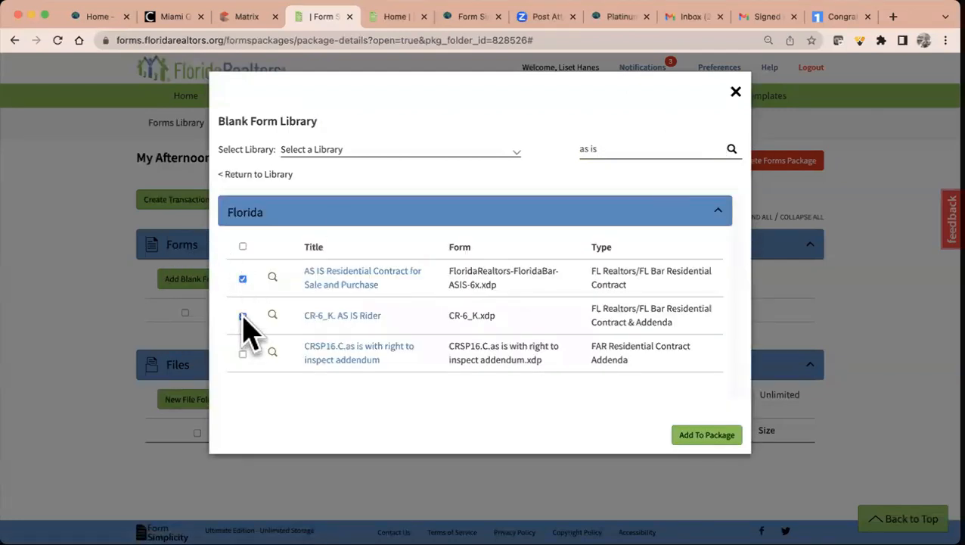
pyautogui.click(243, 354)
pyautogui.click(713, 437)
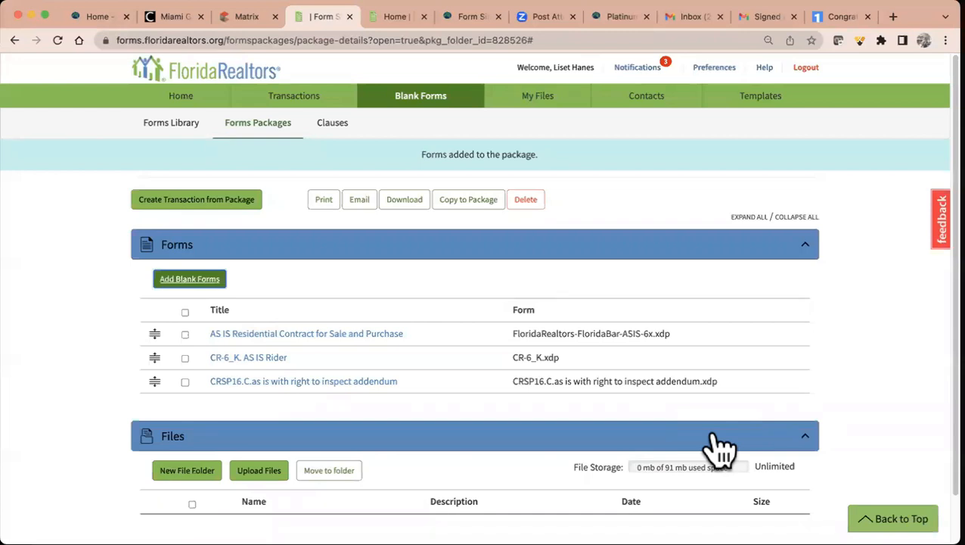
# - Add the Buyer's Walk-Through Inspection or Reinspection form, then dismiss the add-to-transaction options
pyautogui.click(194, 280)
pyautogui.click(646, 152)
pyautogui.write('walk')
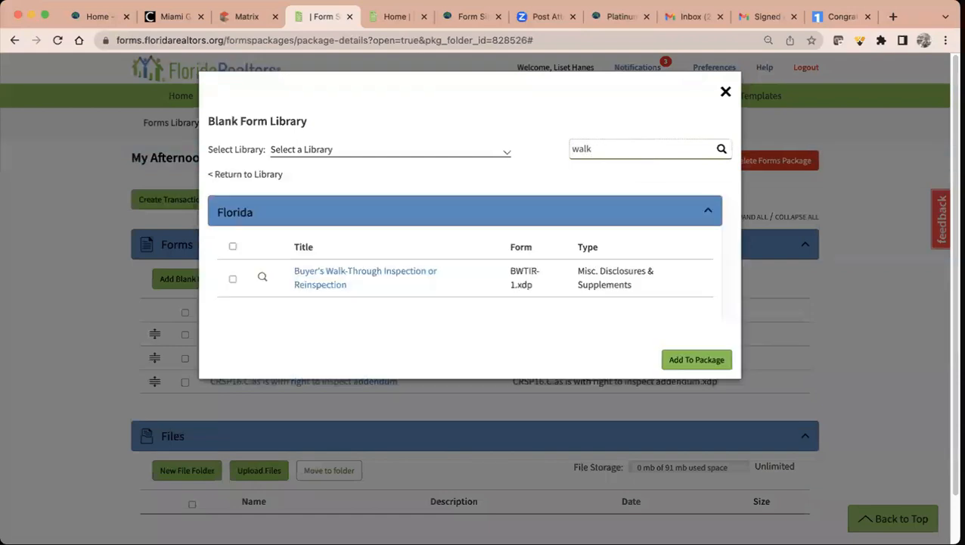
pyautogui.click(232, 279)
pyautogui.click(715, 363)
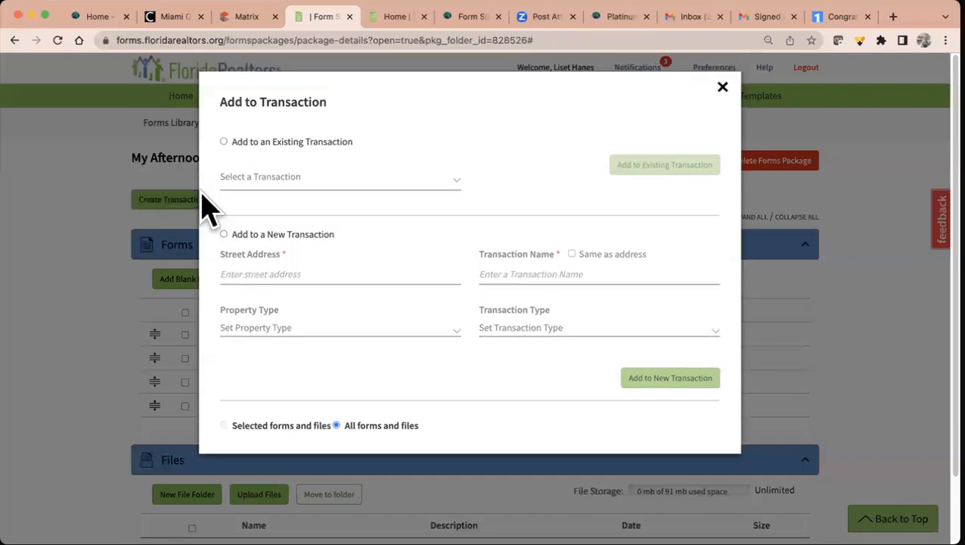
pyautogui.click(317, 145)
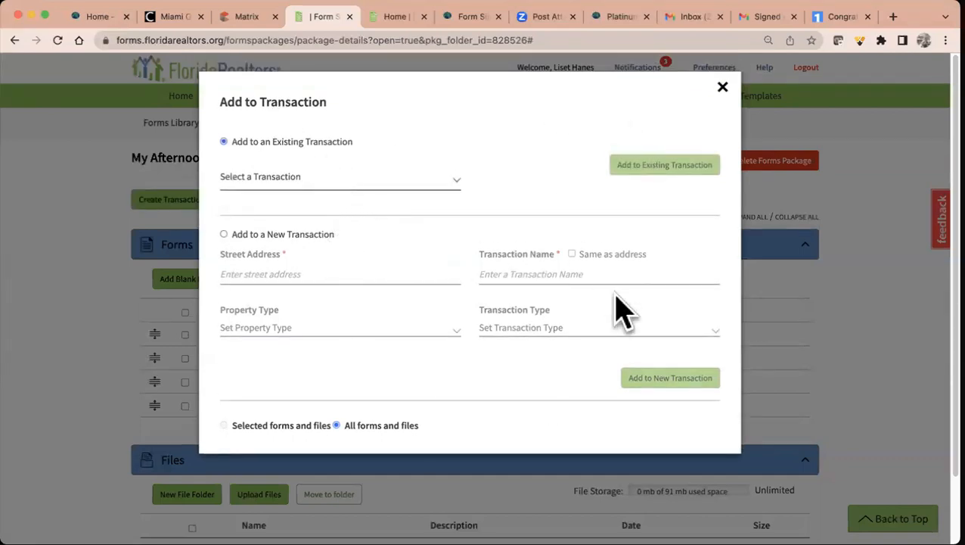
pyautogui.click(723, 88)
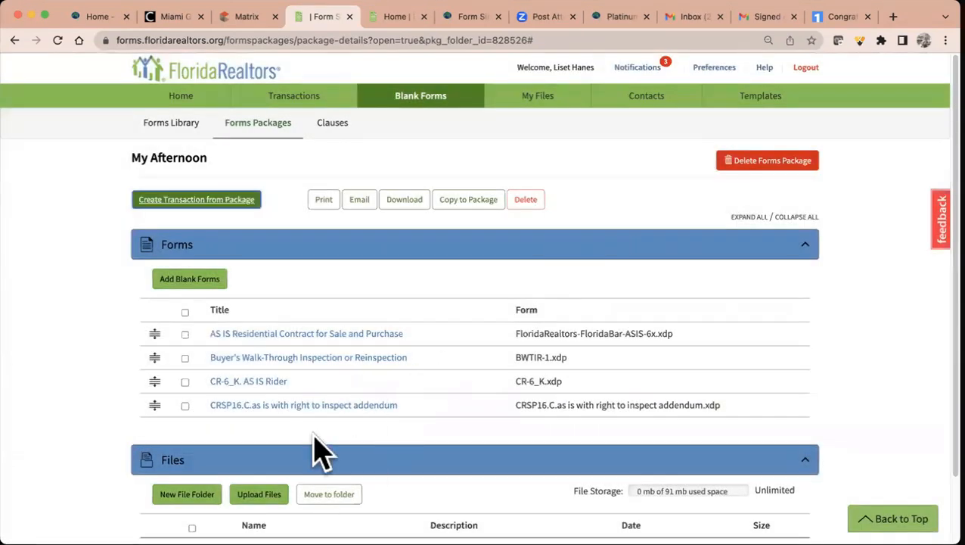
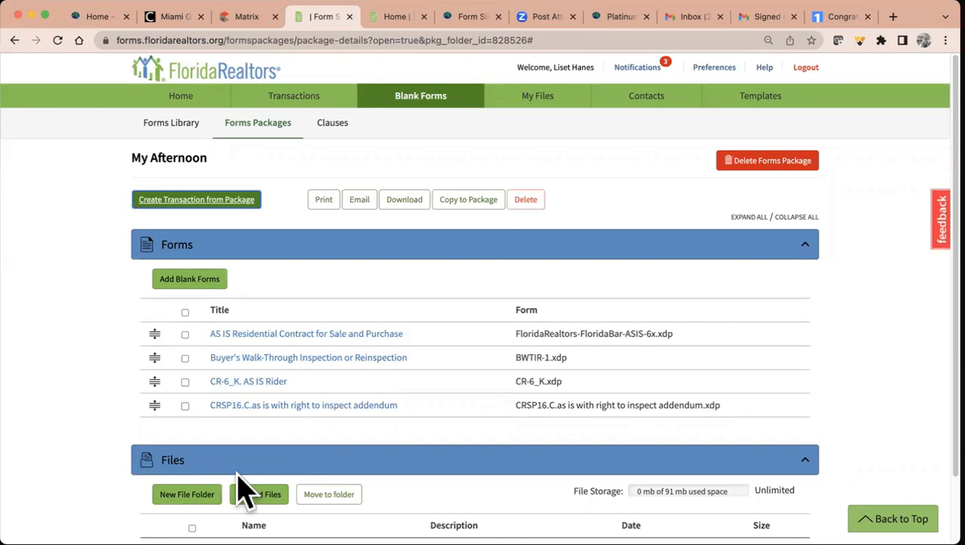
# - Open the Clauses library showing state-wide, brokerage-wide and personal clauses
pyautogui.click(333, 125)
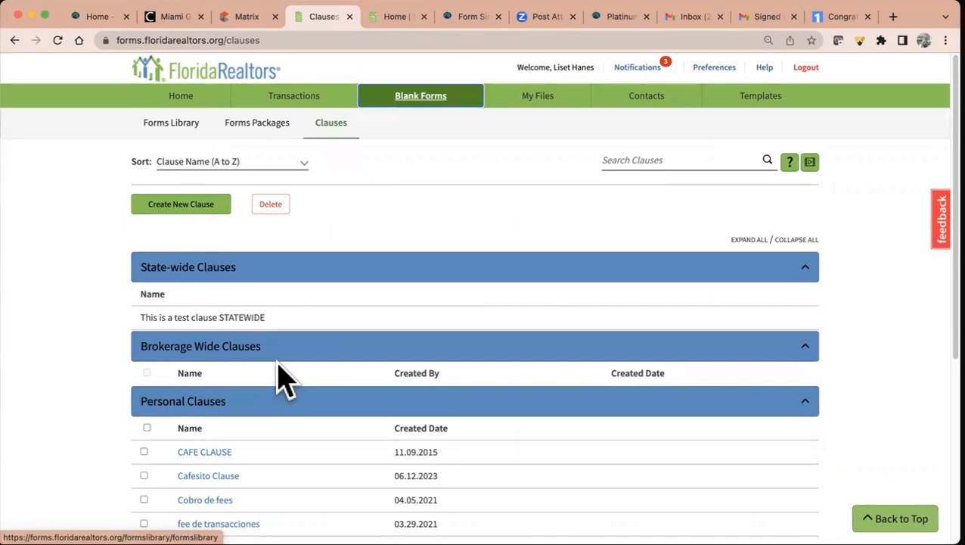
# - Start a new personal clause named 'Foreign Buyer Fee'
pyautogui.click(191, 205)
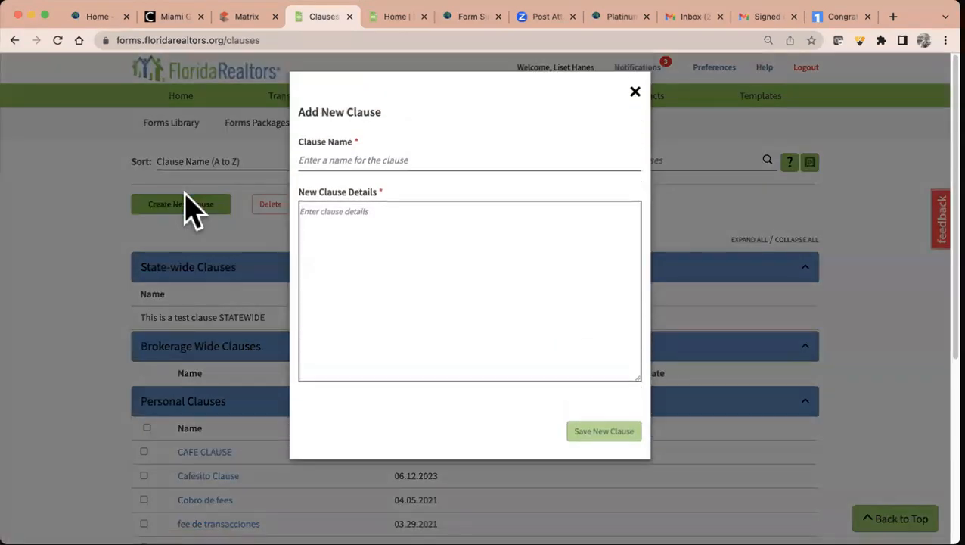
pyautogui.click(380, 160)
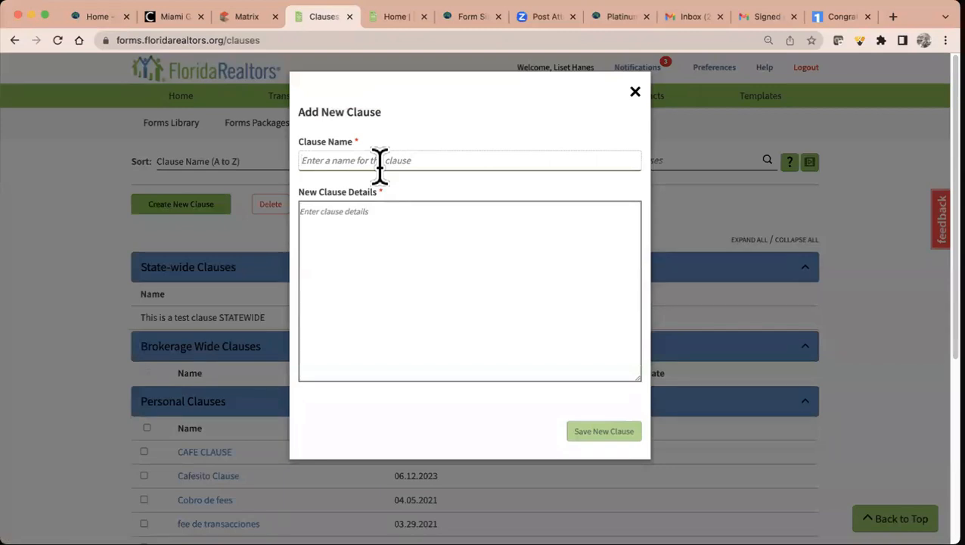
pyautogui.write('Foreign Buyer Fee')
pyautogui.press('Tab')
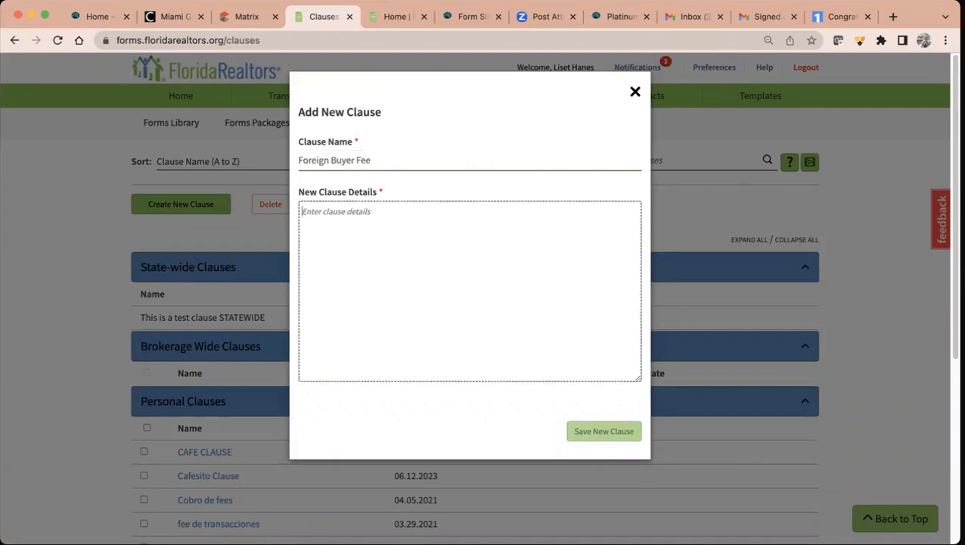
# - Enter the details 'For anyone not US there is an additional fee of $250' and save the clause
pyautogui.write('For')
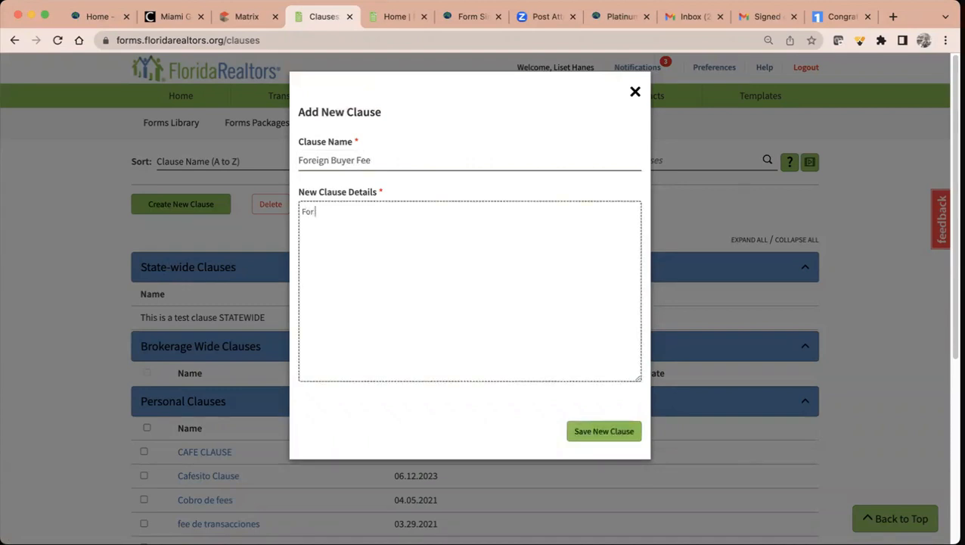
pyautogui.write(' anyone not US thaee')
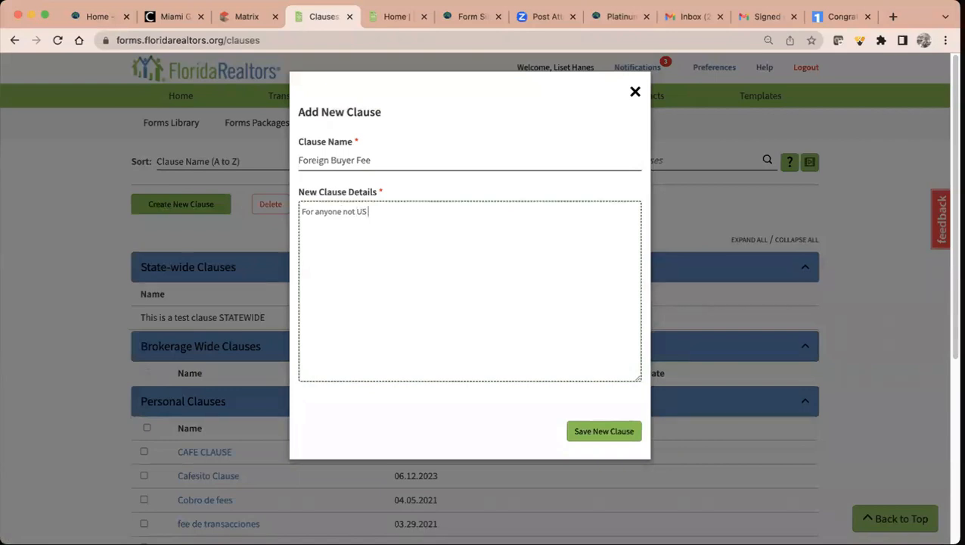
pyautogui.press('BackSpace')
pyautogui.press('BackSpace')
pyautogui.press('BackSpace')
pyautogui.write('ere is an adi')
pyautogui.press('BackSpace')
pyautogui.write('ditional v')
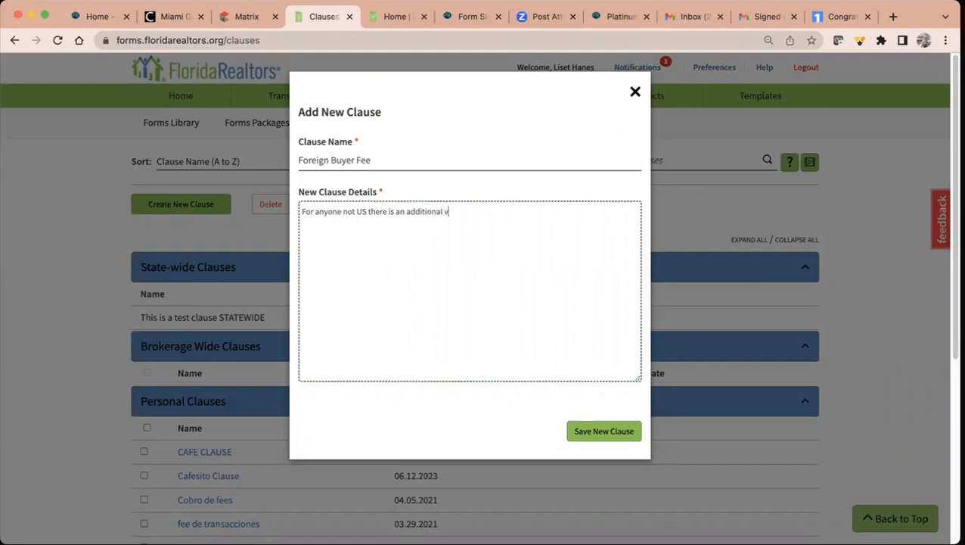
pyautogui.press('BackSpace')
pyautogui.write('fee of $250')
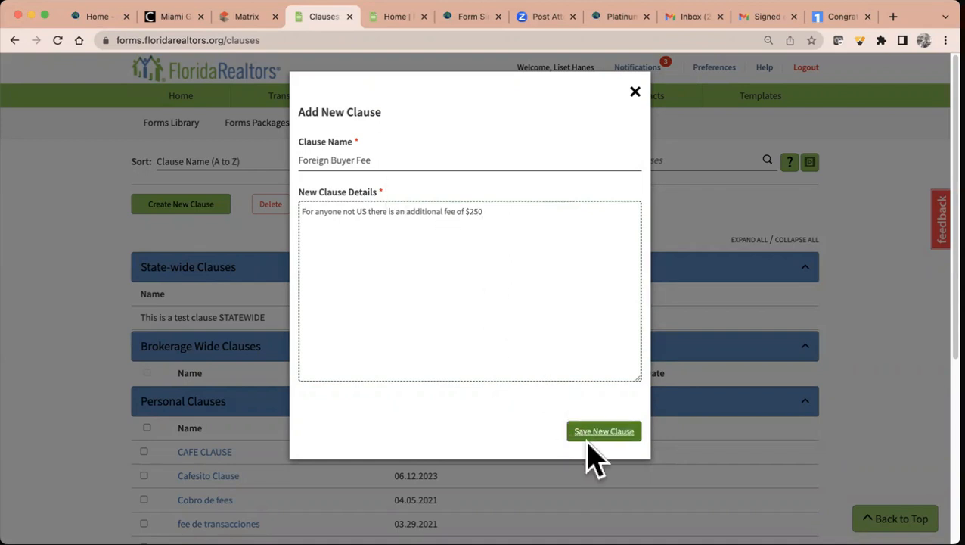
pyautogui.click(599, 431)
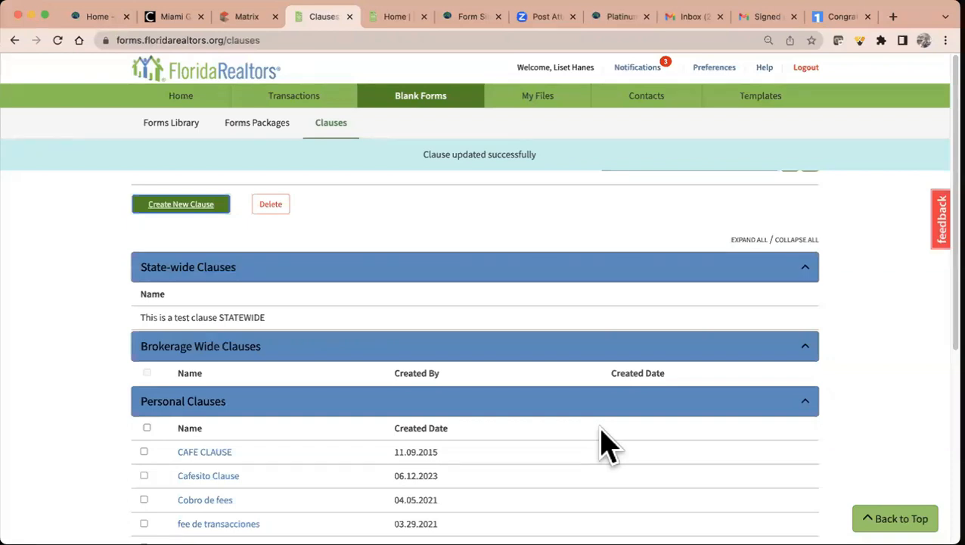
pyautogui.scroll(-10, 605, 443)
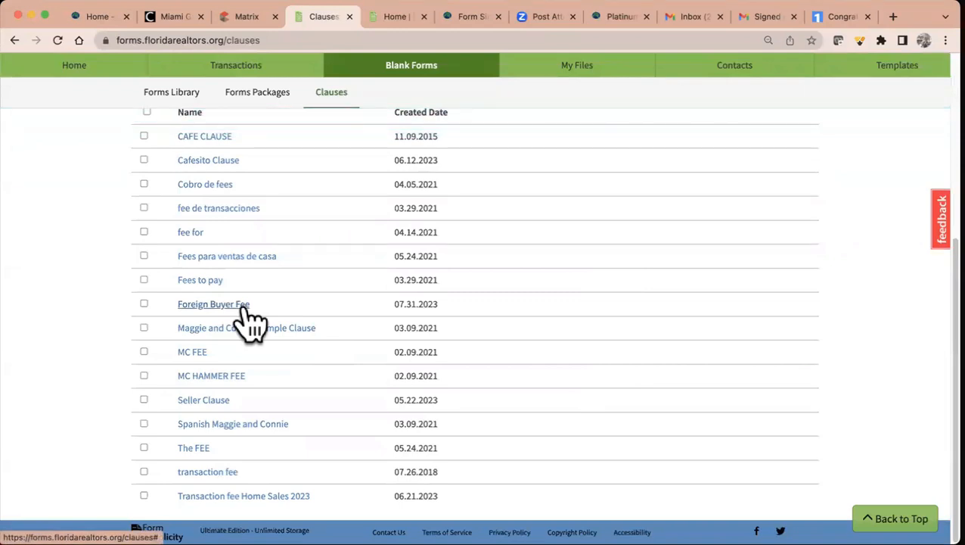
pyautogui.scroll(2, 250, 321)
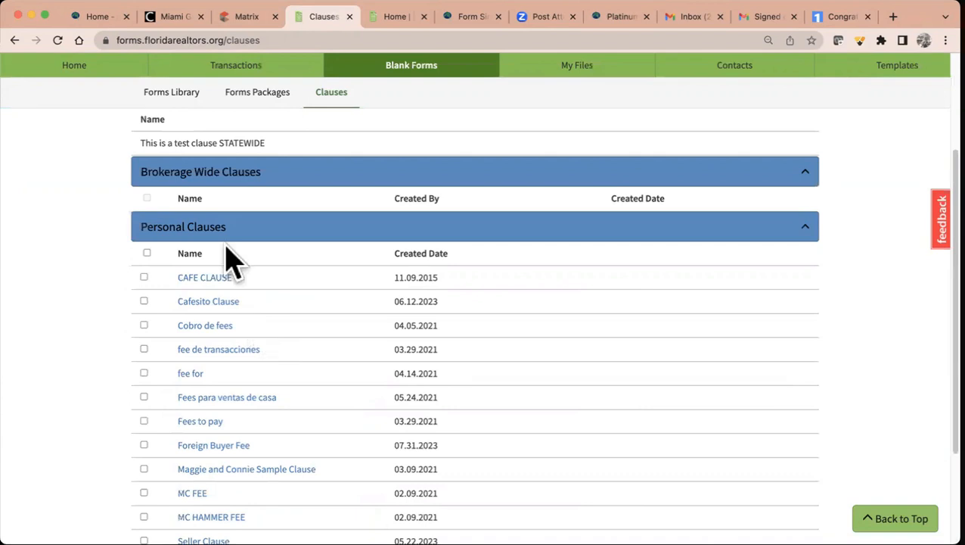
# - Open the 2019.09.17 compra de casa transaction from the Transactions list
pyautogui.click(235, 66)
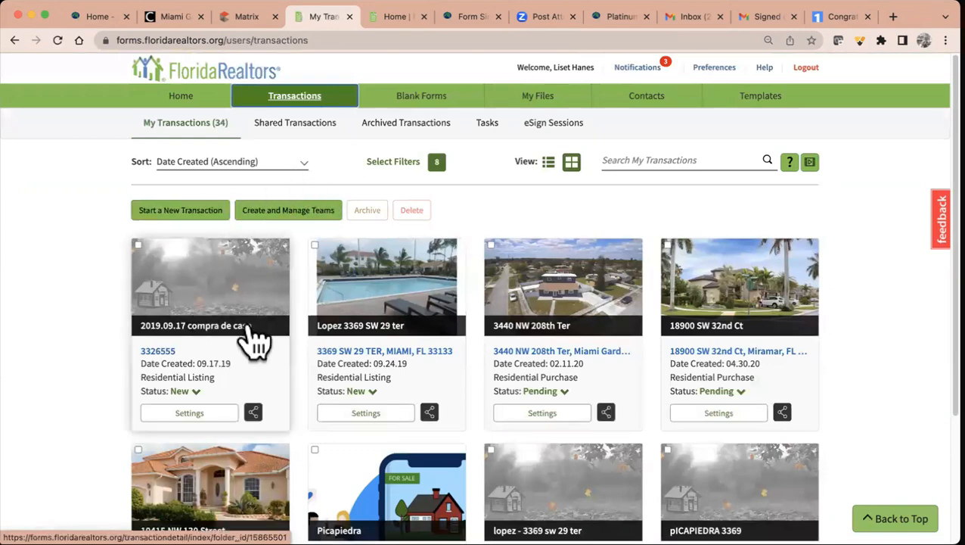
pyautogui.click(219, 327)
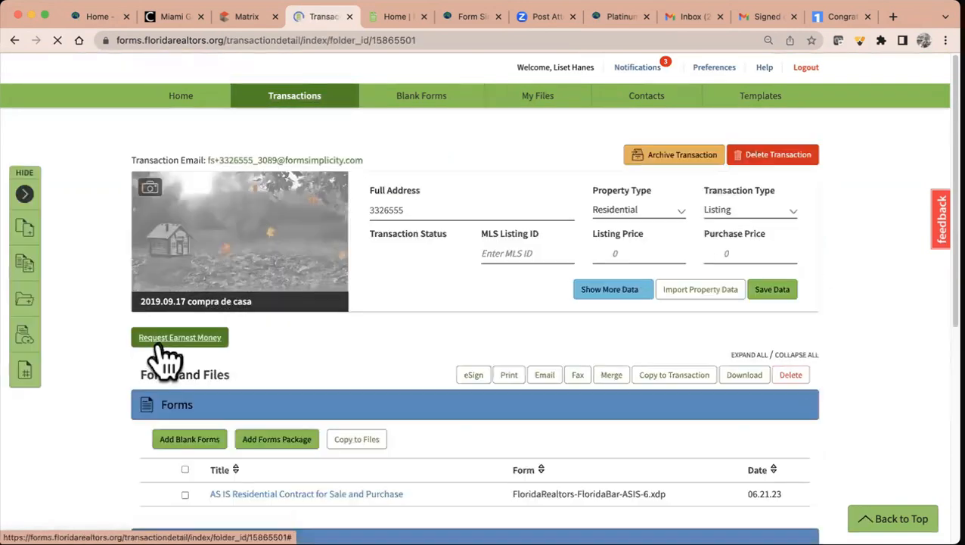
pyautogui.scroll(-3, 305, 359)
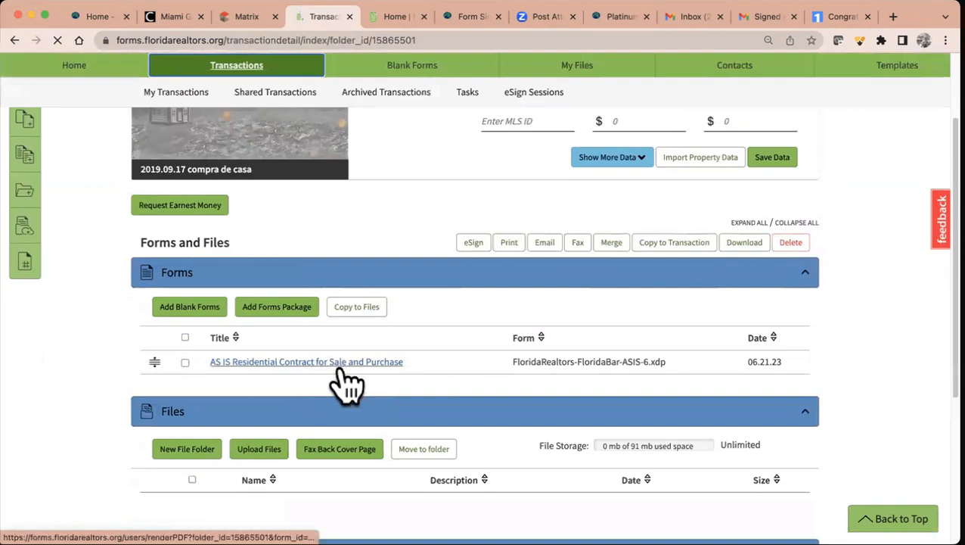
# - Open its AS IS Residential Contract and scroll down to section 20 Additional Terms
pyautogui.click(327, 363)
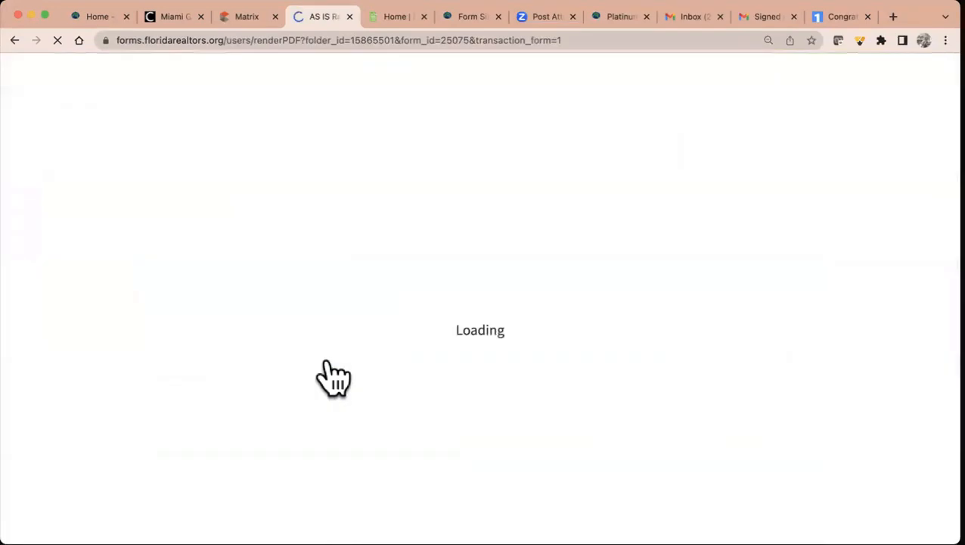
pyautogui.scroll(-15, 333, 375)
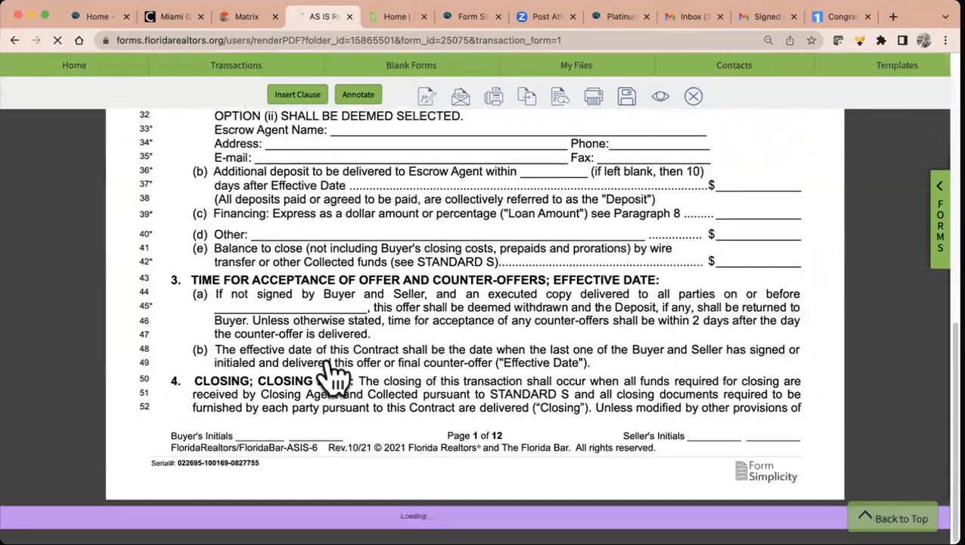
pyautogui.scroll(-20, 332, 375)
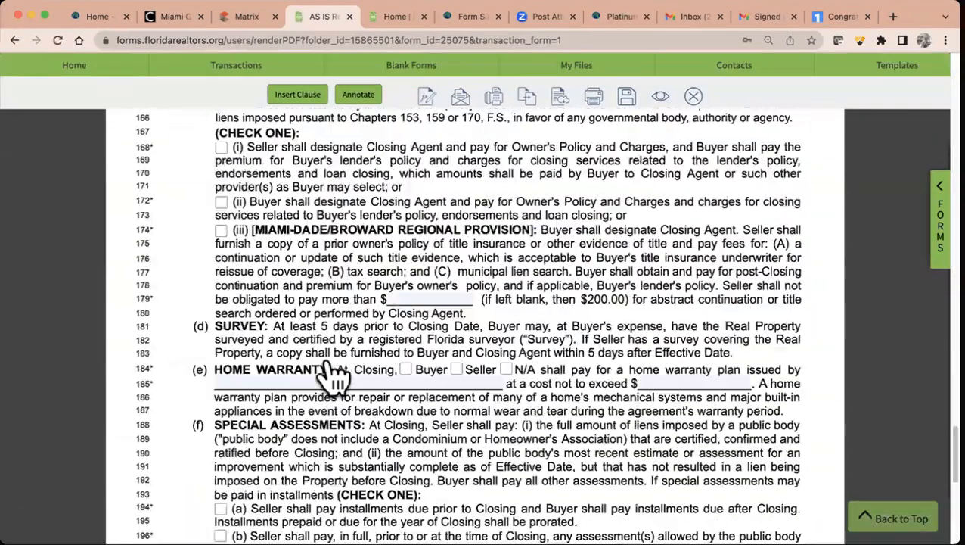
pyautogui.scroll(-20, 333, 375)
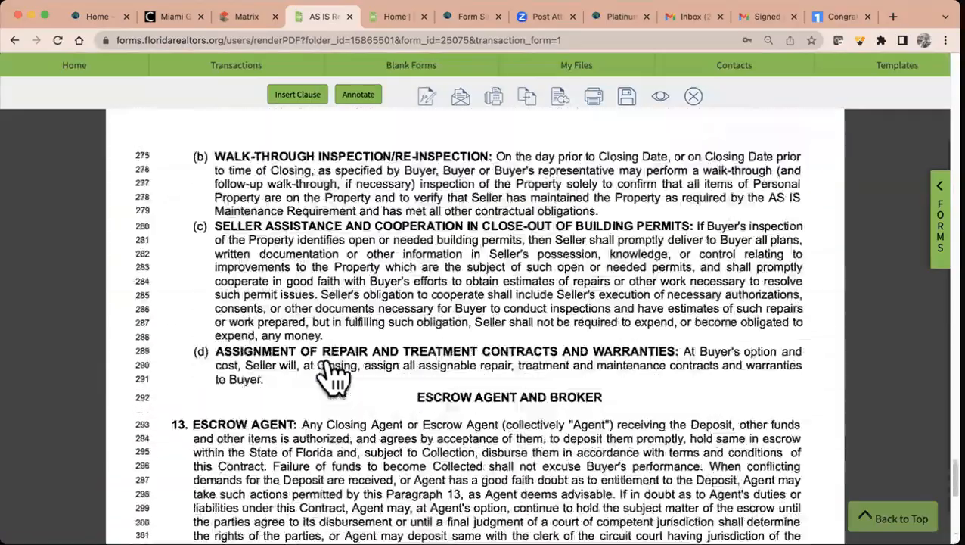
pyautogui.scroll(-20, 333, 374)
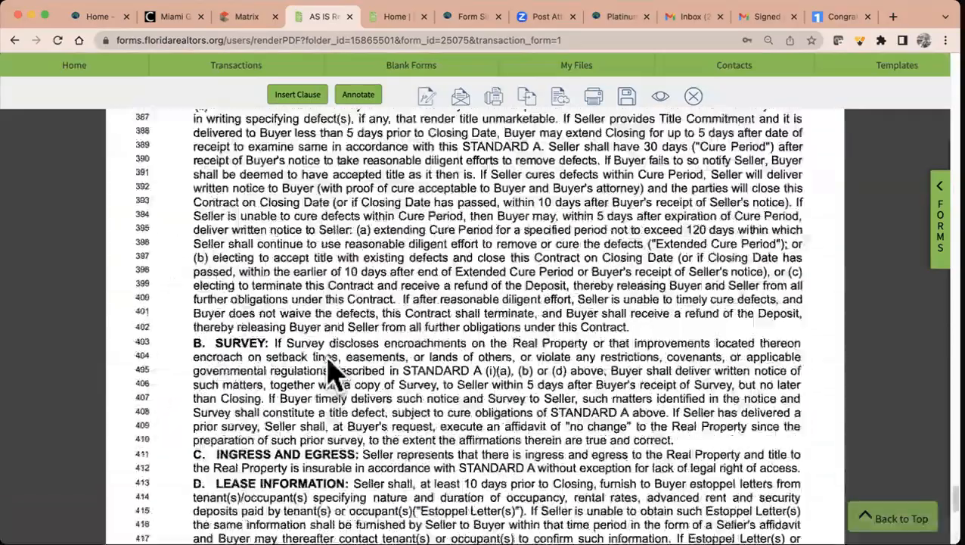
pyautogui.scroll(-20, 333, 374)
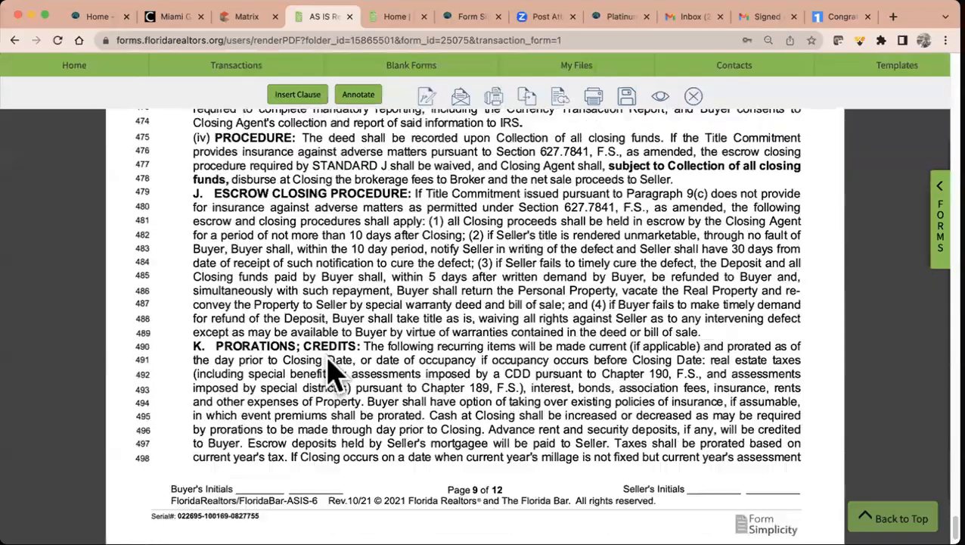
pyautogui.scroll(-20, 326, 358)
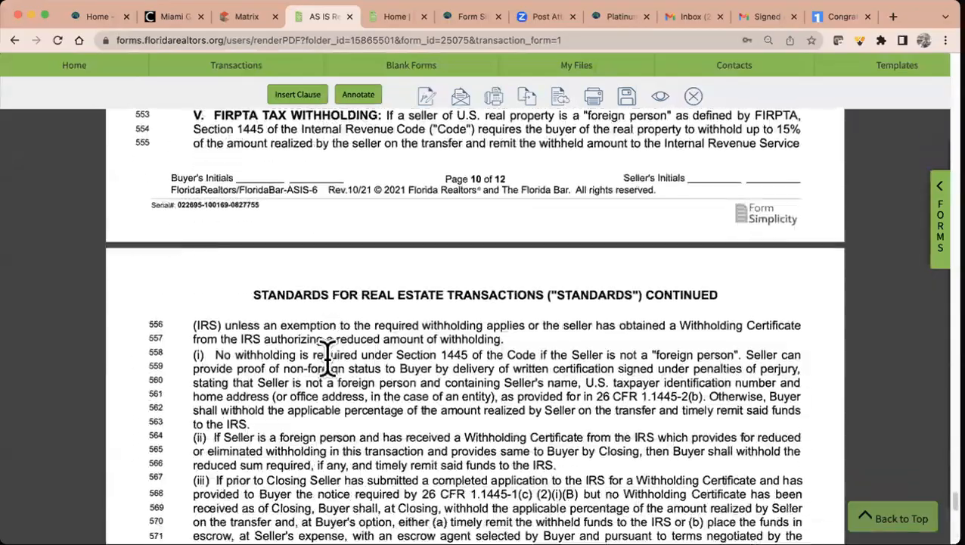
pyautogui.scroll(-20, 326, 359)
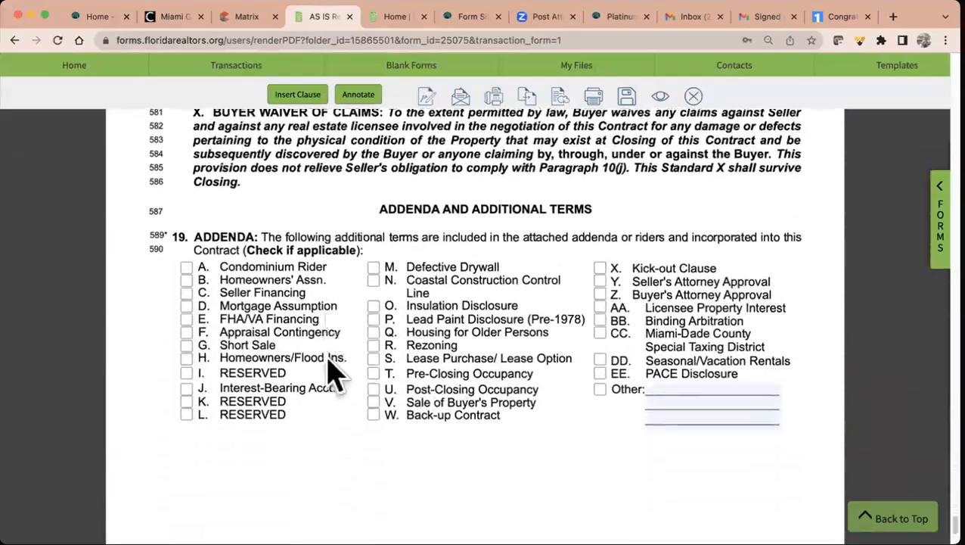
pyautogui.scroll(-1, 330, 341)
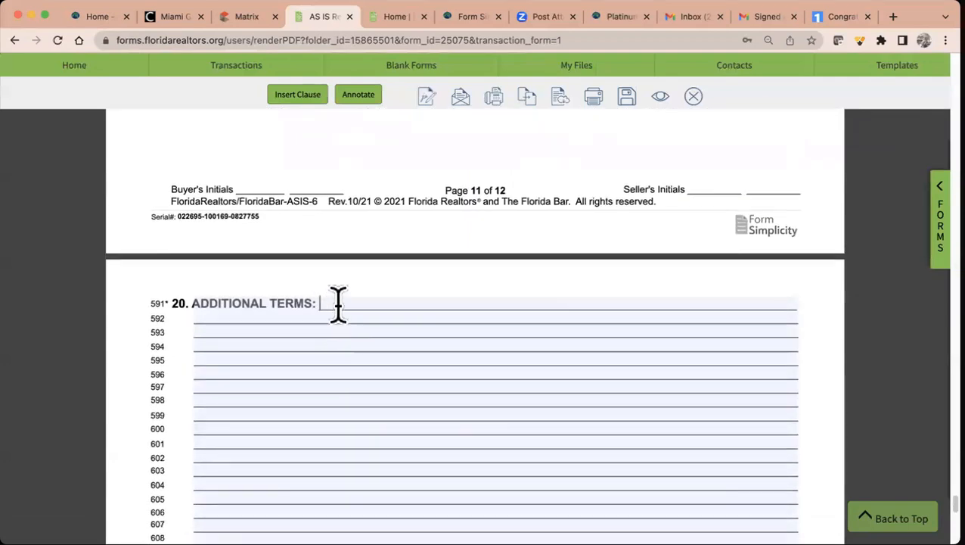
# - Insert the Foreign Buyer Fee clause into the contract's Additional Terms
pyautogui.click(291, 97)
pyautogui.scroll(-3, 409, 287)
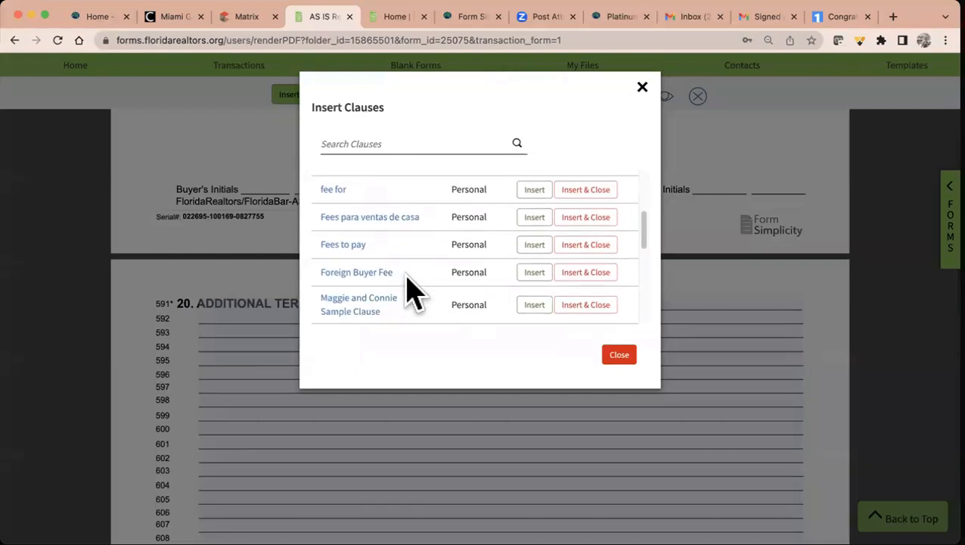
pyautogui.click(586, 274)
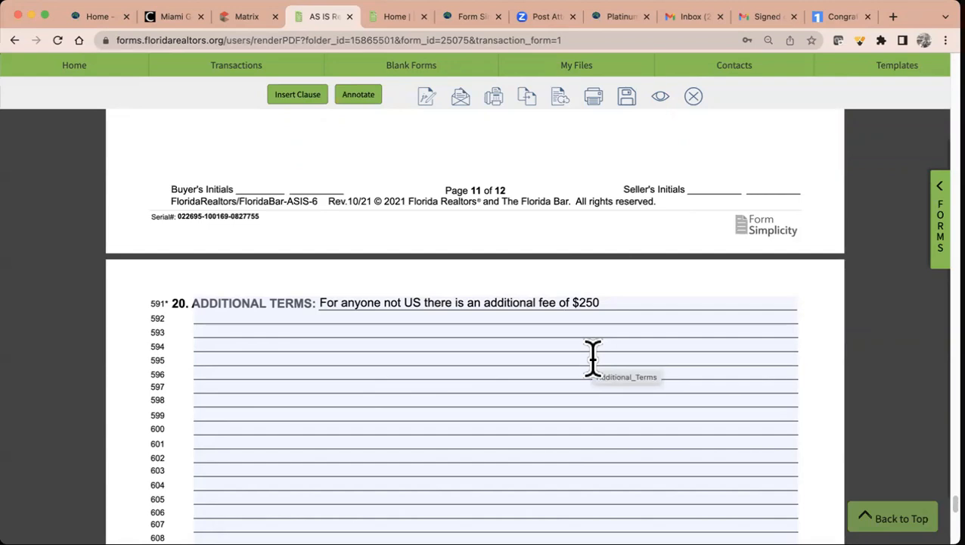
# - Save the contract and close it back to the compra de casa transaction
pyautogui.click(627, 97)
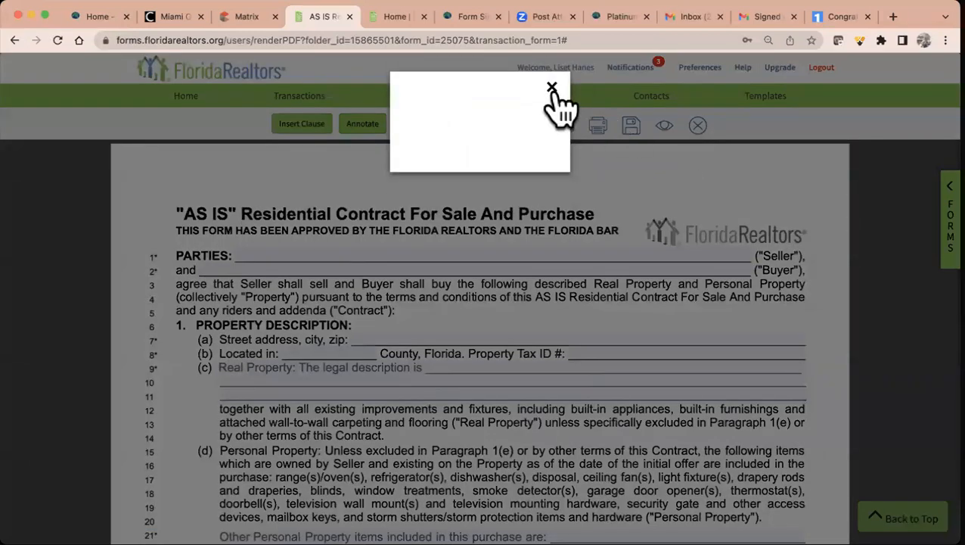
pyautogui.click(553, 88)
pyautogui.click(696, 125)
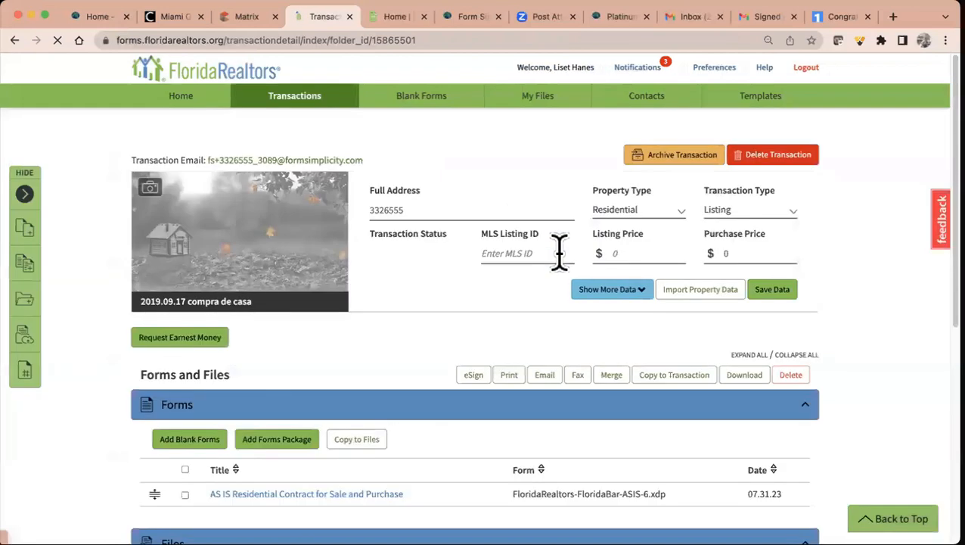
# - Select all the transaction's forms, then switch to the Contacts page
pyautogui.click(185, 469)
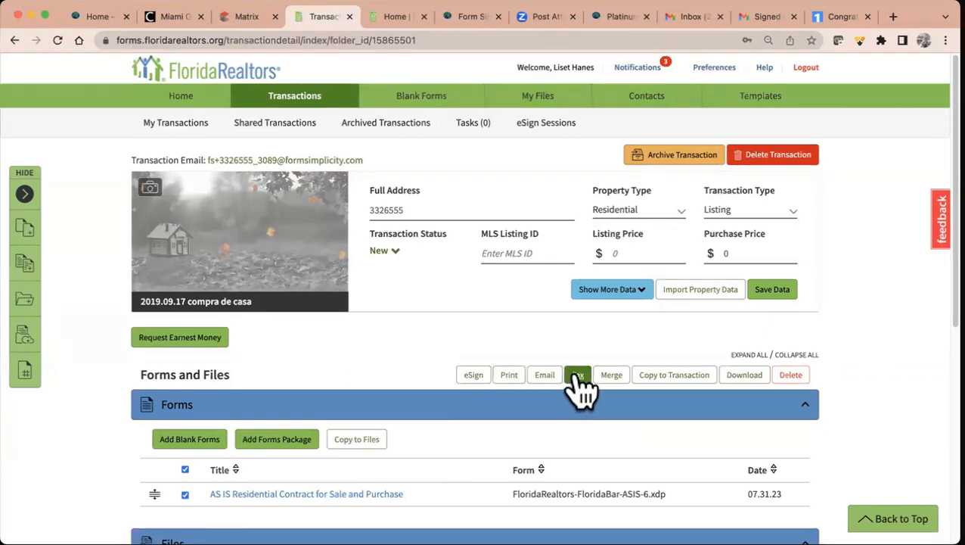
pyautogui.scroll(-3, 579, 386)
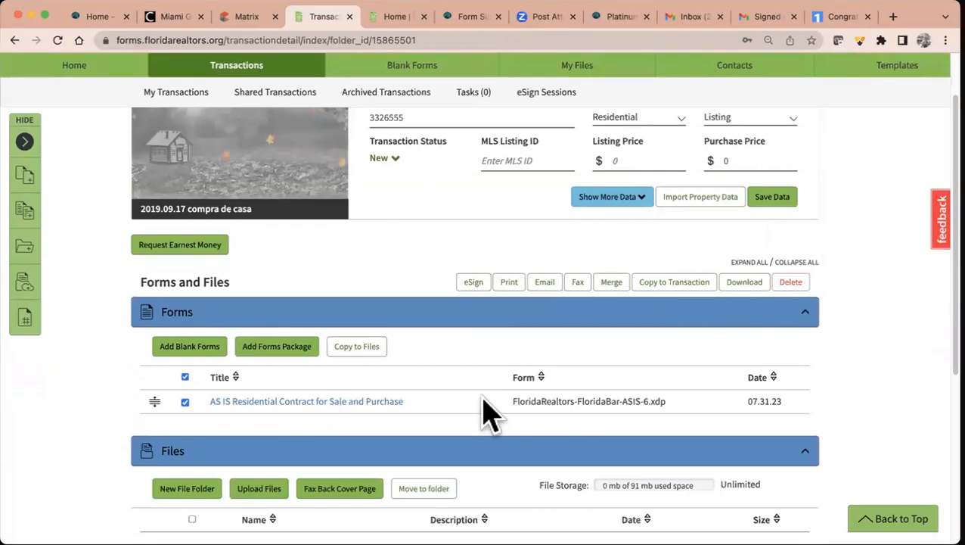
pyautogui.scroll(3, 491, 412)
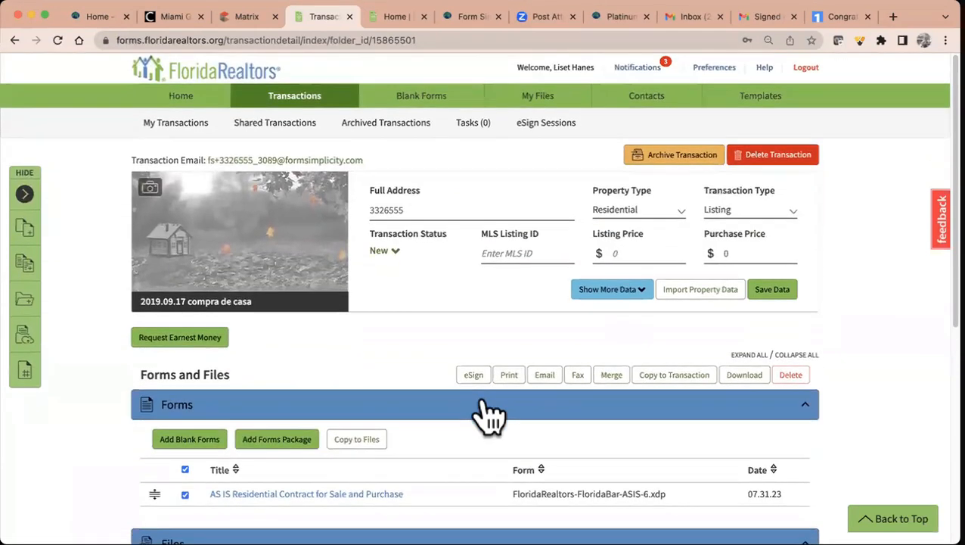
pyautogui.click(647, 97)
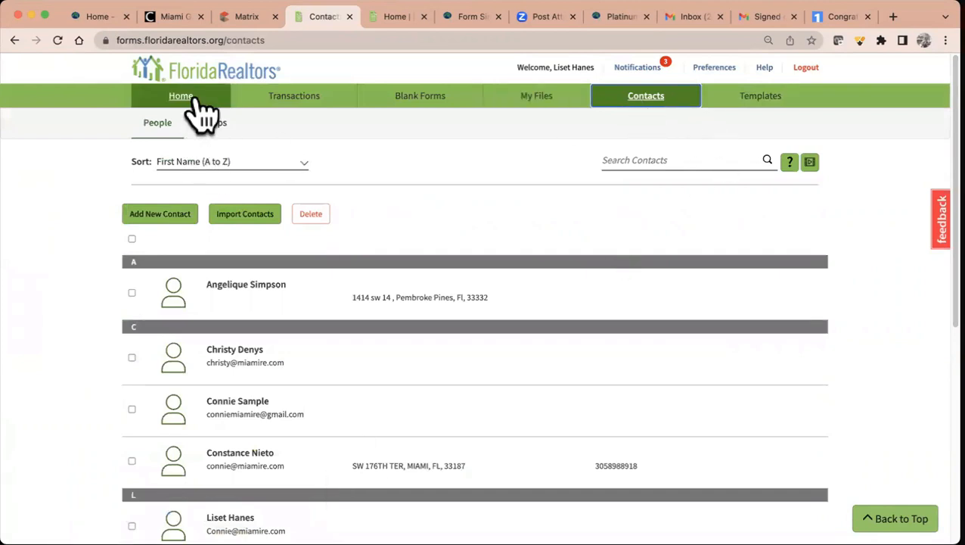
pyautogui.click(165, 220)
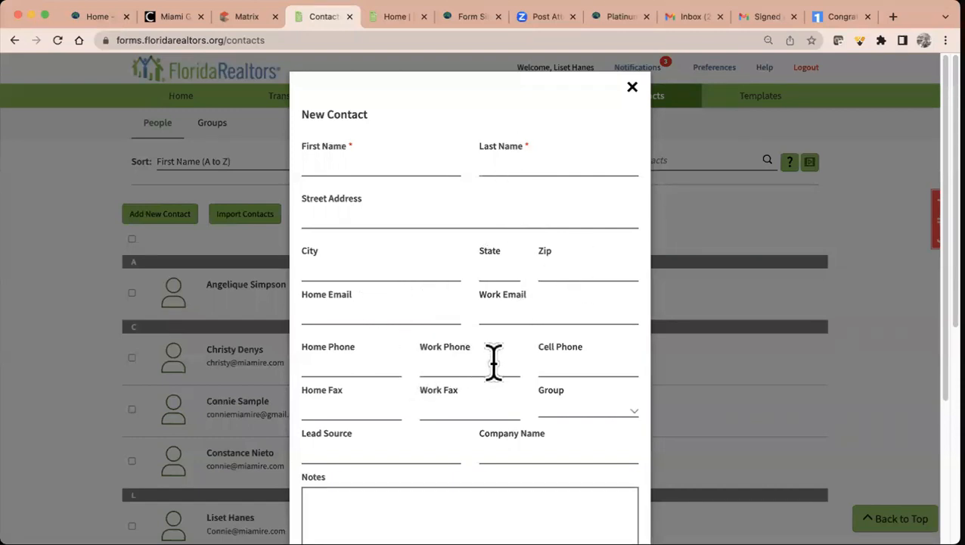
pyautogui.scroll(-3, 582, 368)
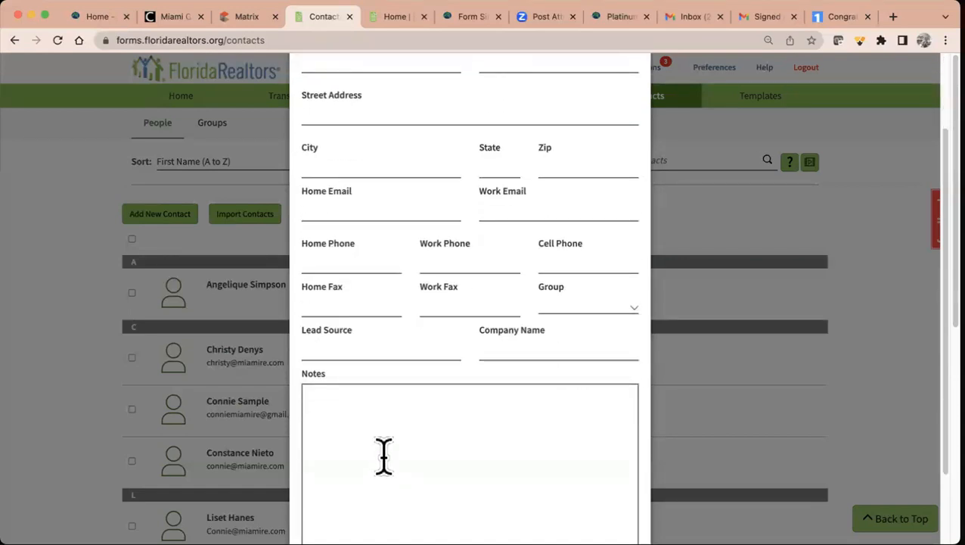
pyautogui.scroll(-3, 383, 456)
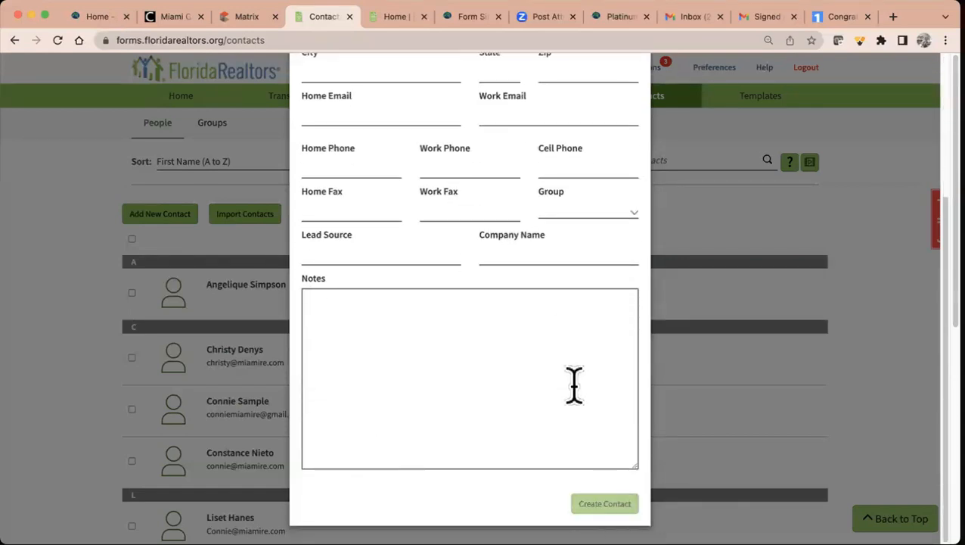
pyautogui.scroll(6, 546, 272)
pyautogui.click(632, 89)
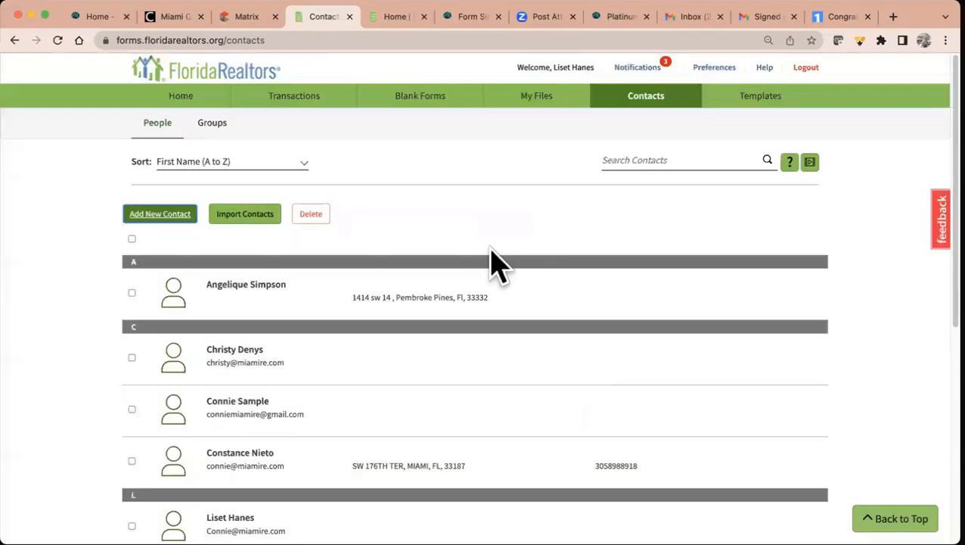
pyautogui.scroll(-2, 295, 388)
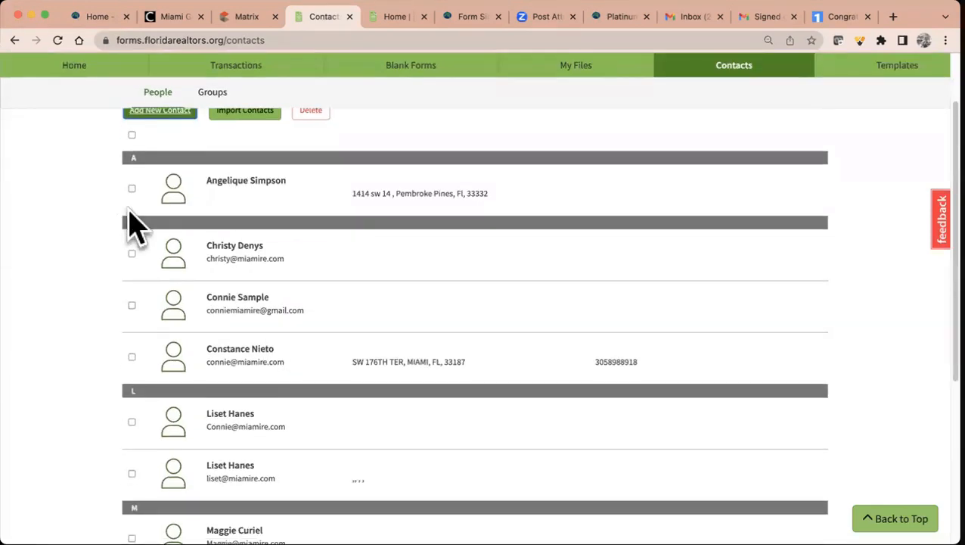
# - Delete the single contact listed under letter A
pyautogui.click(132, 188)
pyautogui.scroll(2, 322, 206)
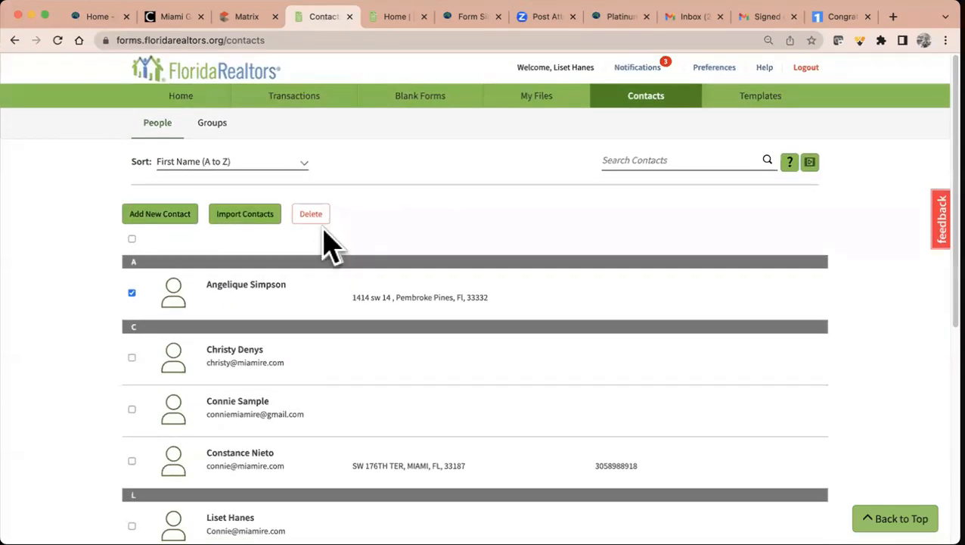
pyautogui.click(315, 215)
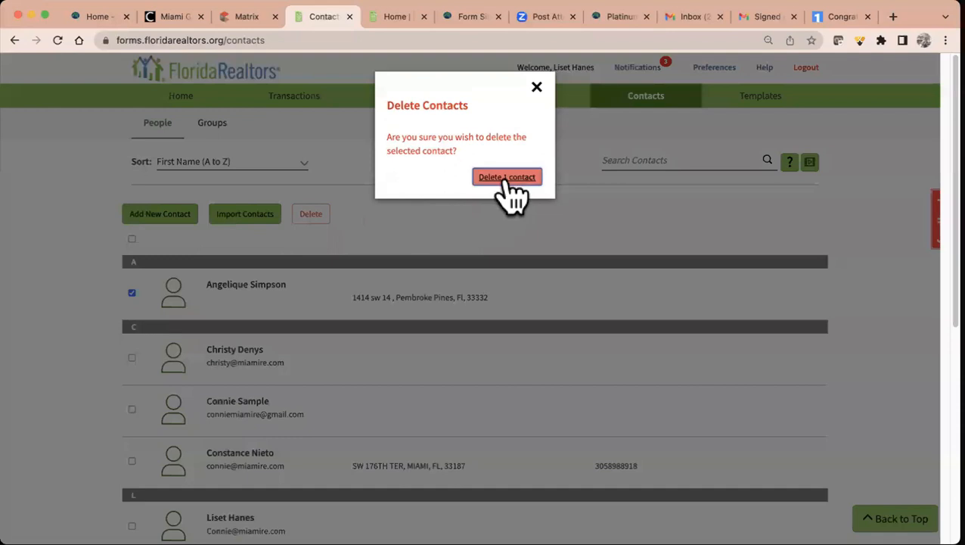
pyautogui.click(507, 179)
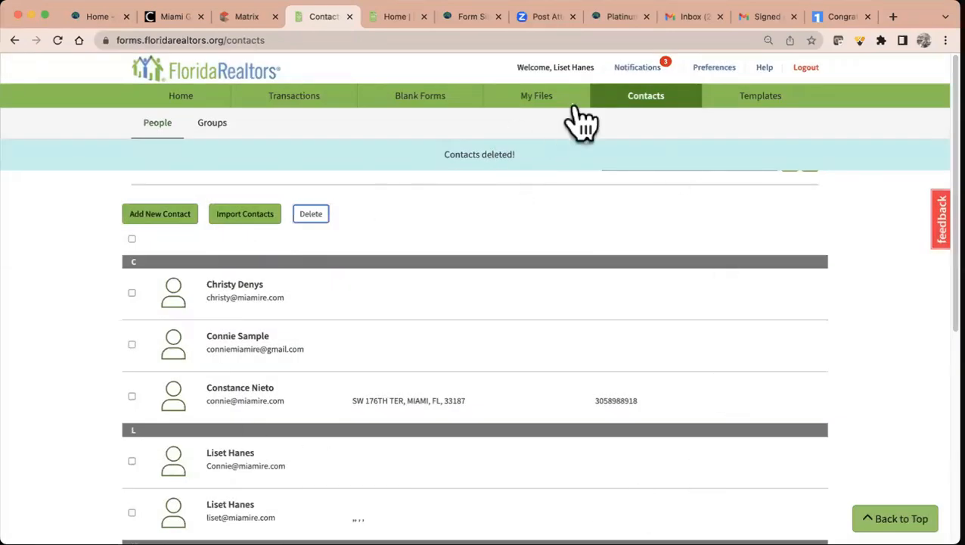
# - Look at the Google Contacts import option, then close it without importing
pyautogui.click(255, 227)
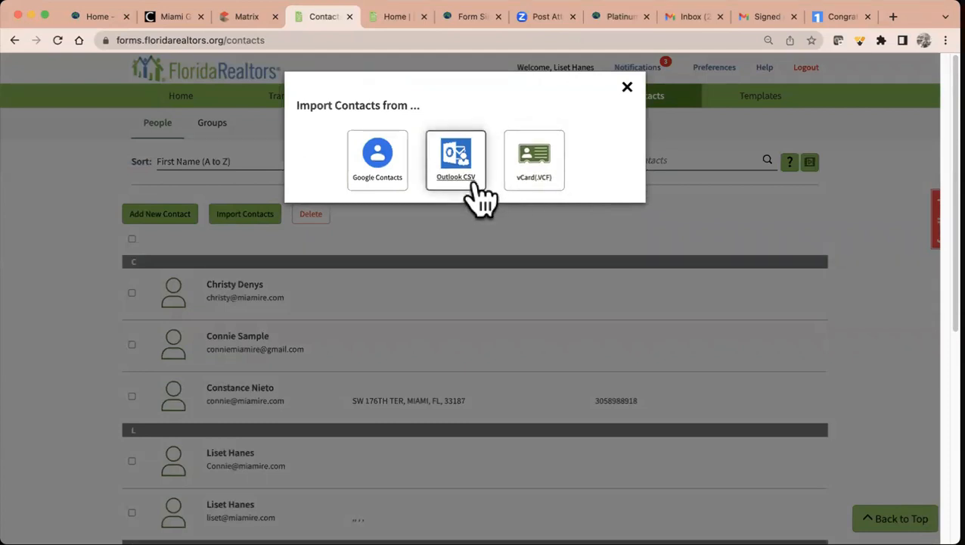
pyautogui.click(397, 166)
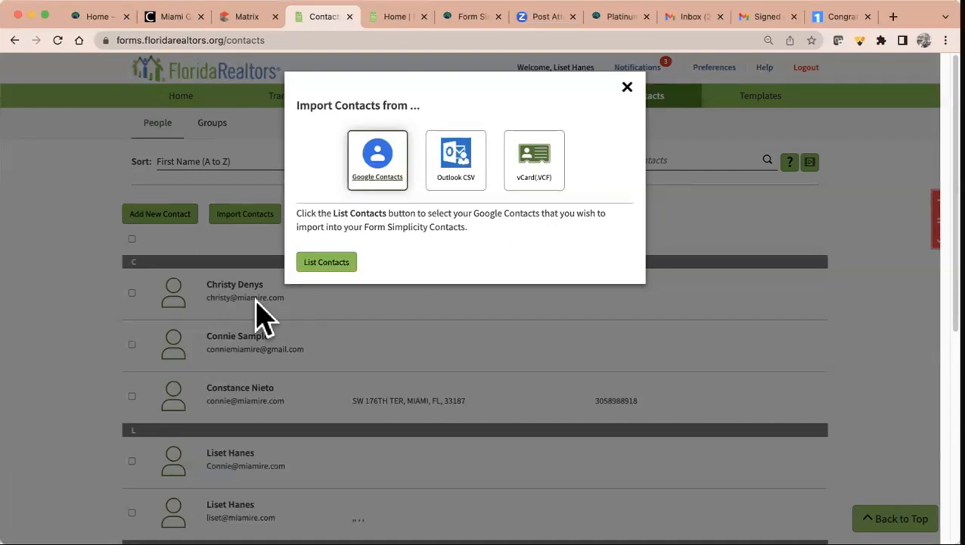
pyautogui.click(627, 88)
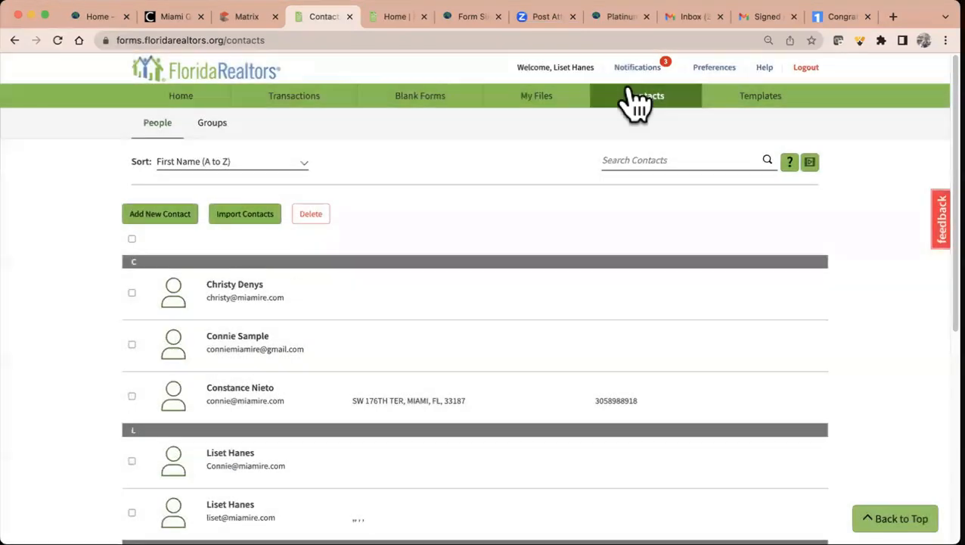
# - Go to the task list templates page and reload it
pyautogui.click(757, 109)
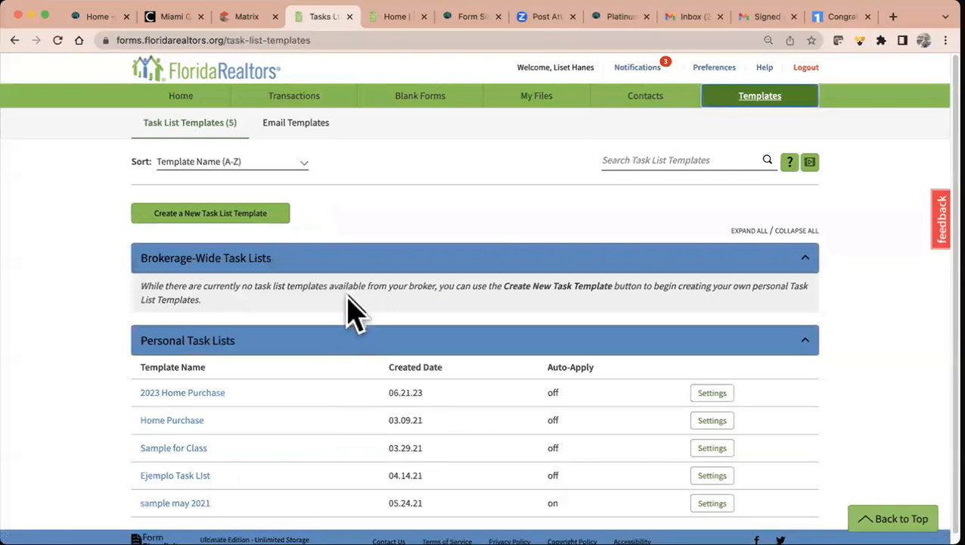
pyautogui.scroll(-1, 333, 360)
pyautogui.scroll(1, 334, 359)
pyautogui.scroll(-1, 343, 418)
pyautogui.scroll(1, 343, 417)
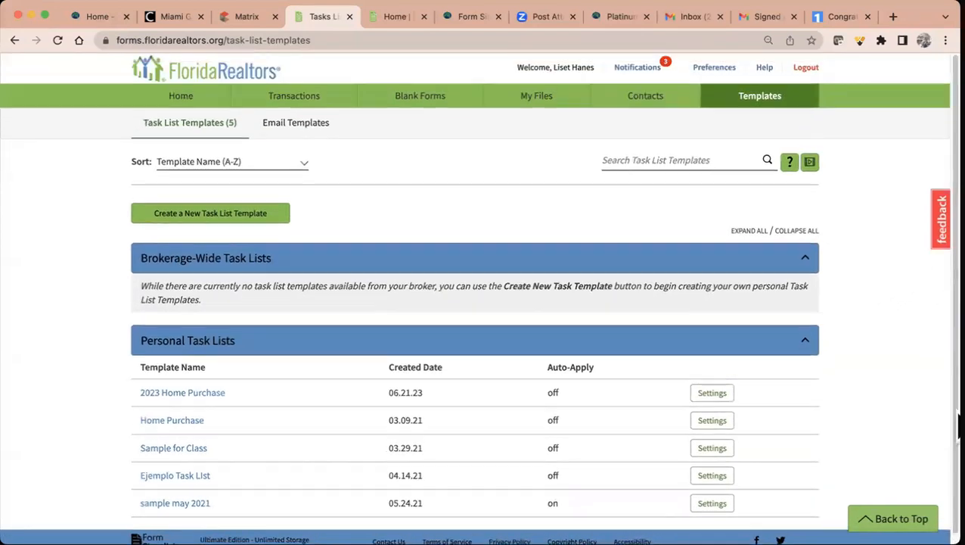
pyautogui.click(57, 40)
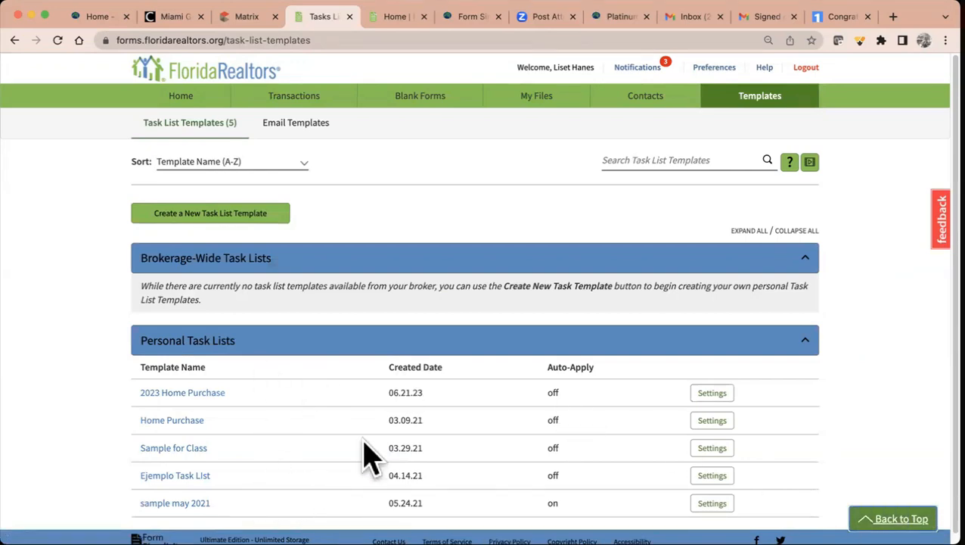
# - Create a personal task list template named 'Foreign Buyers' and open its new-task form
pyautogui.click(266, 215)
pyautogui.click(346, 187)
pyautogui.write('Fro')
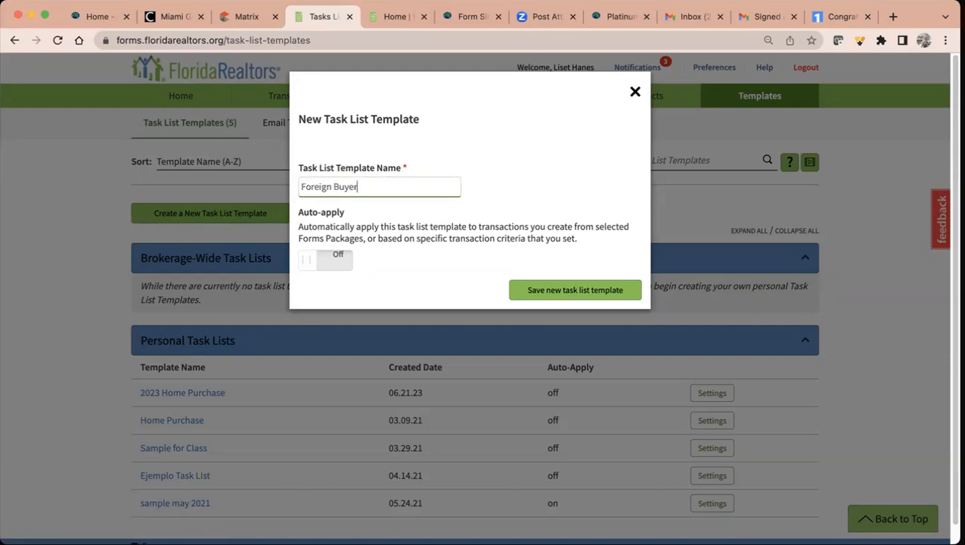
pyautogui.click(579, 293)
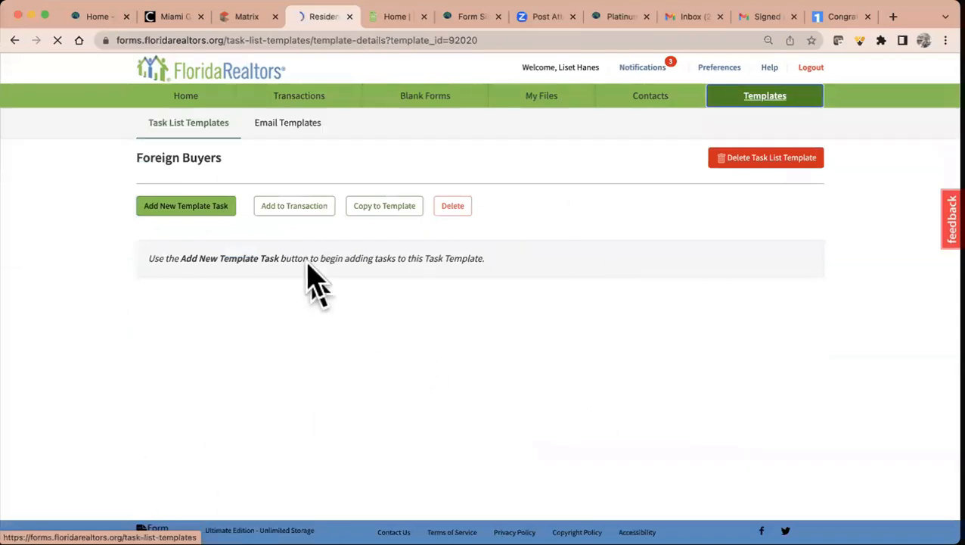
pyautogui.click(186, 214)
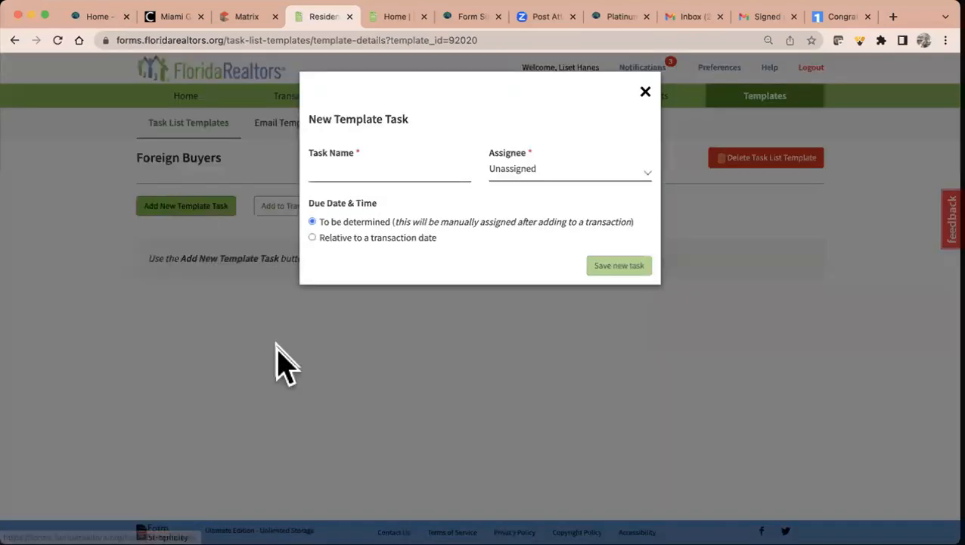
# - Add a 'Fill Affidavit' task assigned to me
pyautogui.click(425, 170)
pyautogui.write('FI')
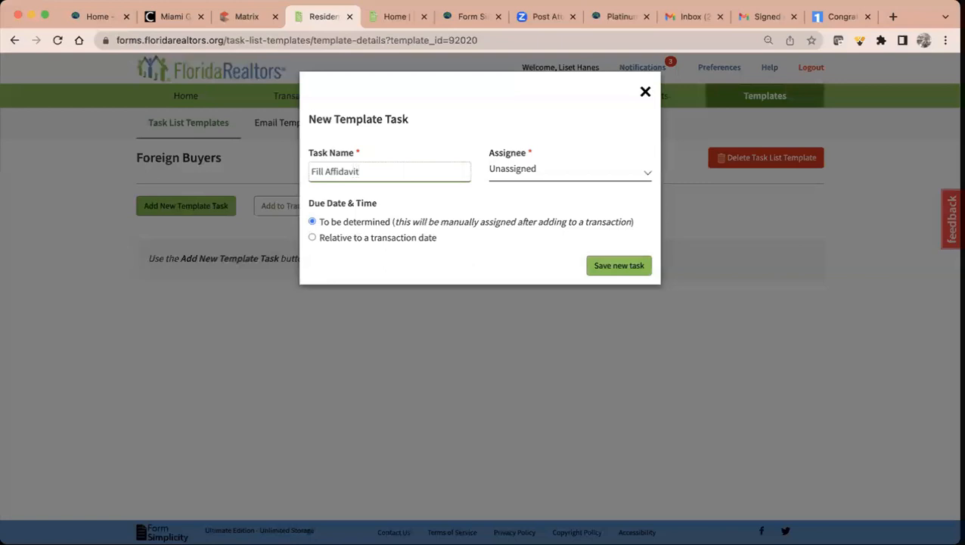
pyautogui.click(591, 174)
pyautogui.click(574, 156)
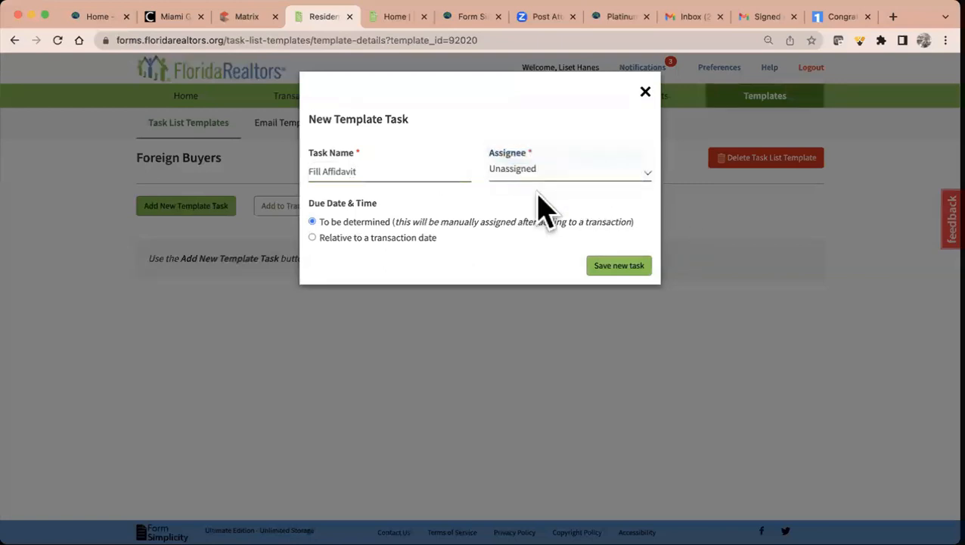
pyautogui.click(620, 265)
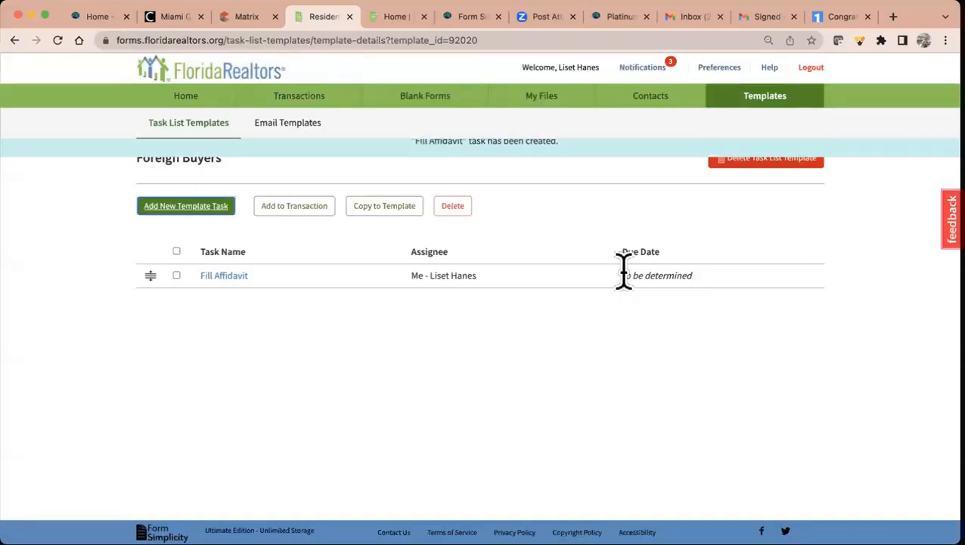
# - Add a 'new foreign country form' task assigned to me
pyautogui.click(182, 206)
pyautogui.click(371, 173)
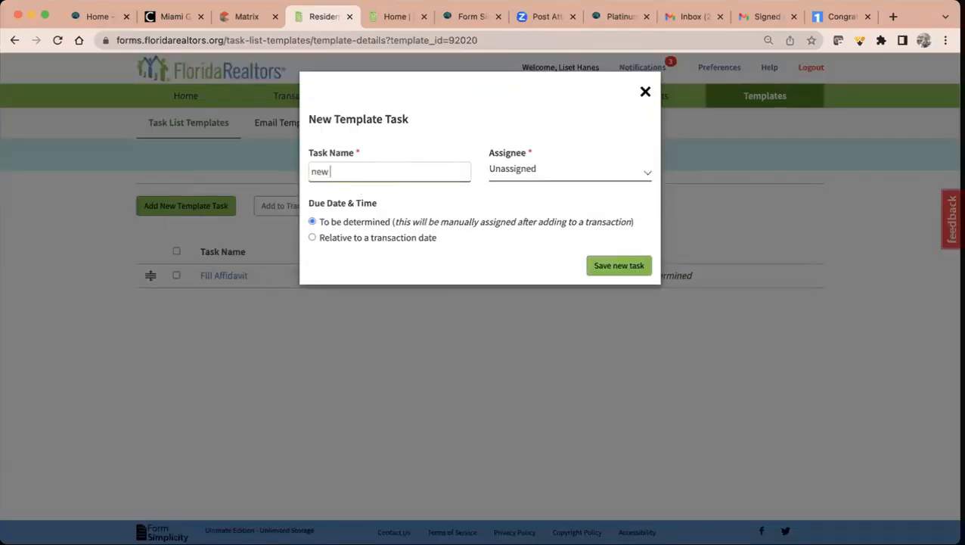
pyautogui.write('new foreign country form')
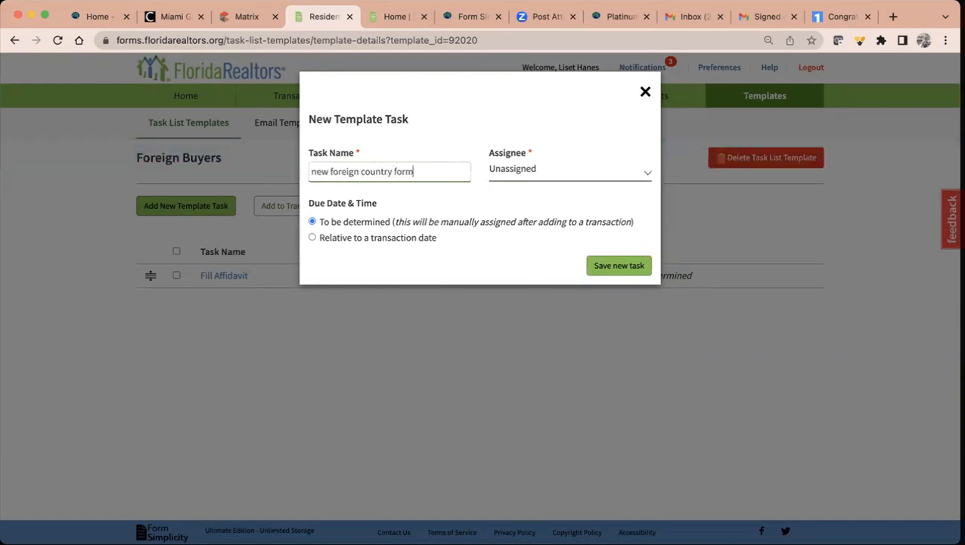
pyautogui.click(599, 175)
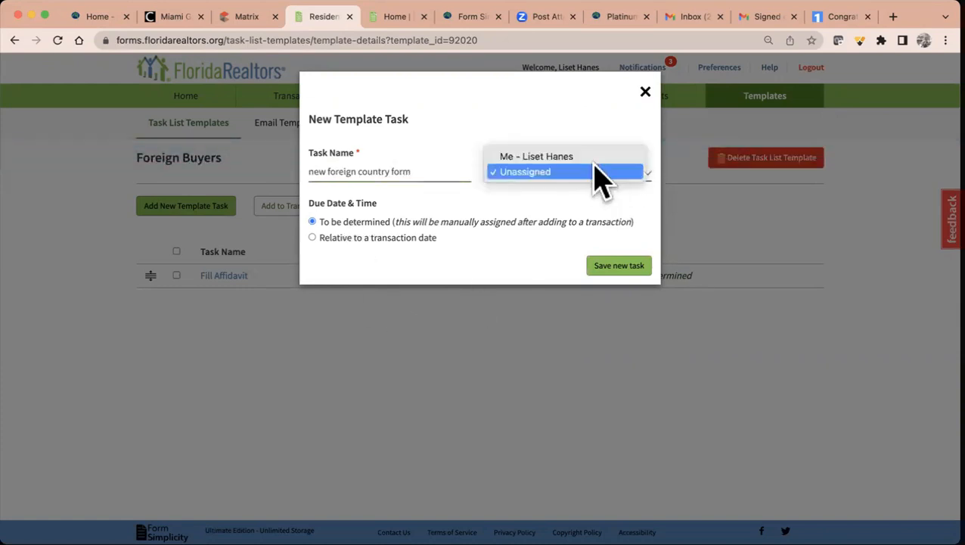
pyautogui.click(593, 157)
pyautogui.click(619, 266)
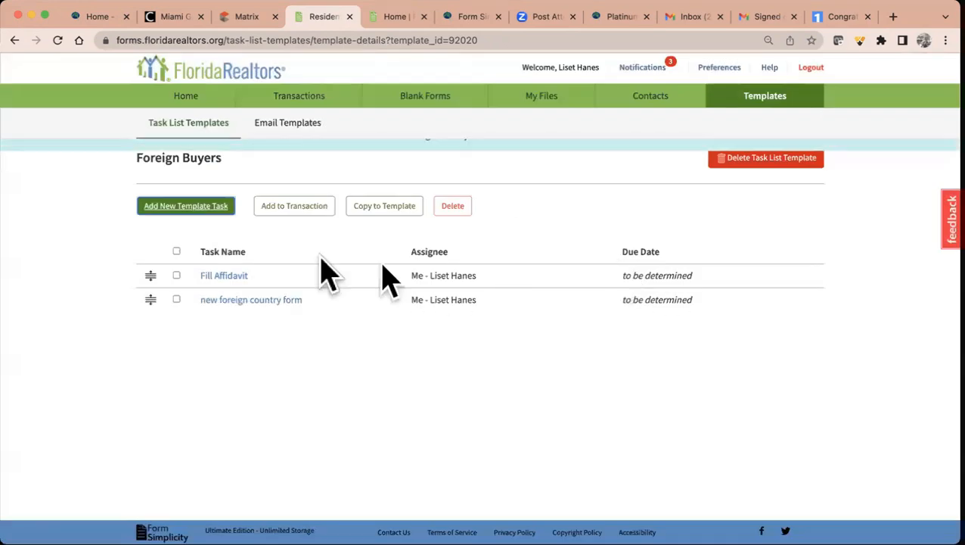
# - Add a 'Disclosure statemetn' task assigned to me
pyautogui.click(189, 207)
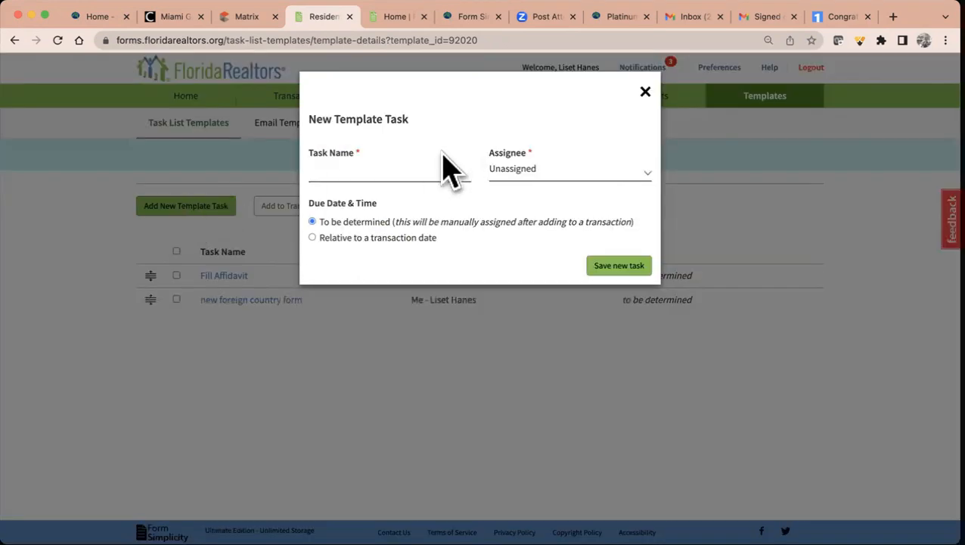
pyautogui.click(420, 169)
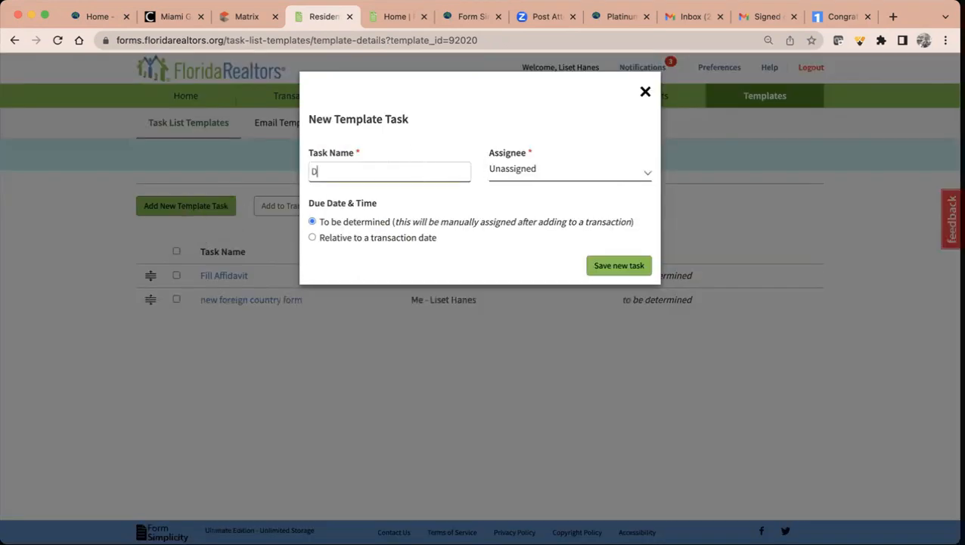
pyautogui.write('Disclosure statemetn')
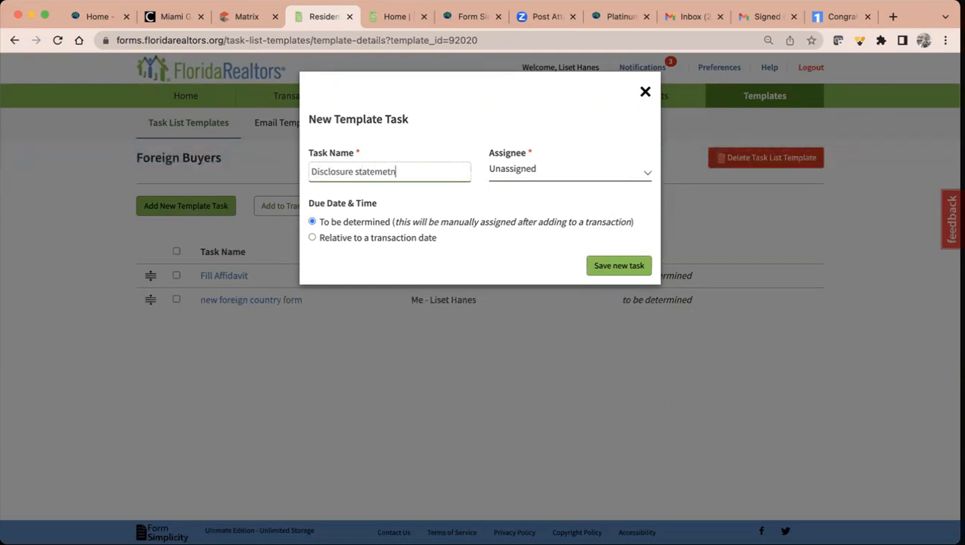
pyautogui.click(591, 174)
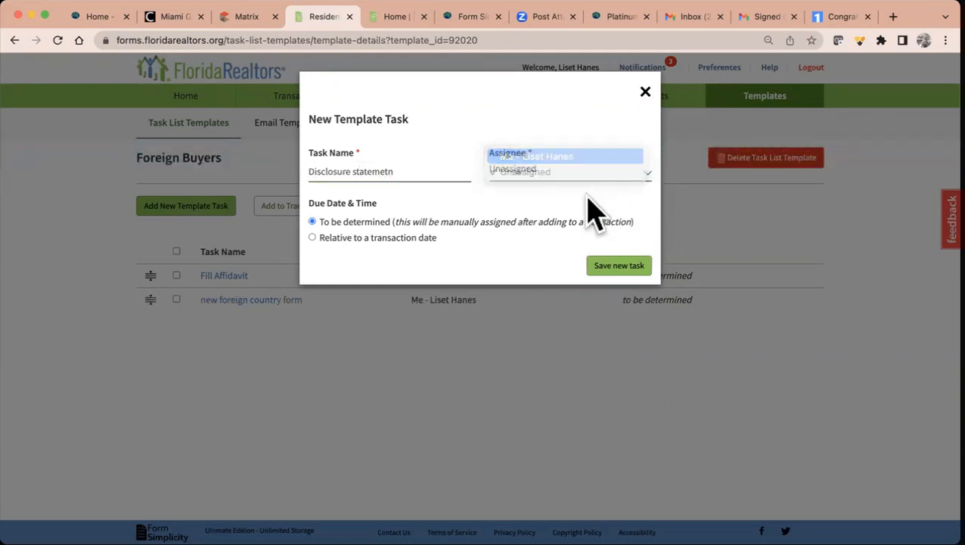
pyautogui.click(618, 266)
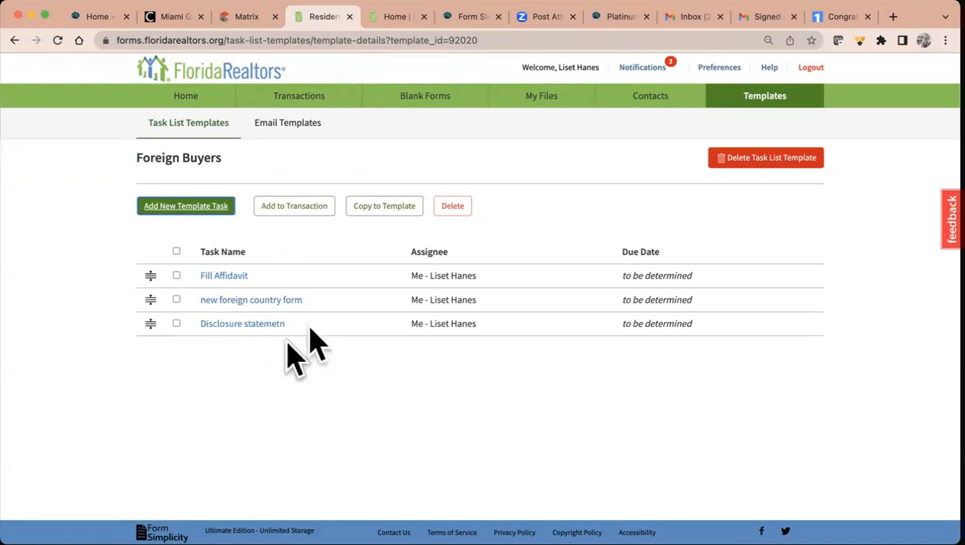
pyautogui.click(311, 212)
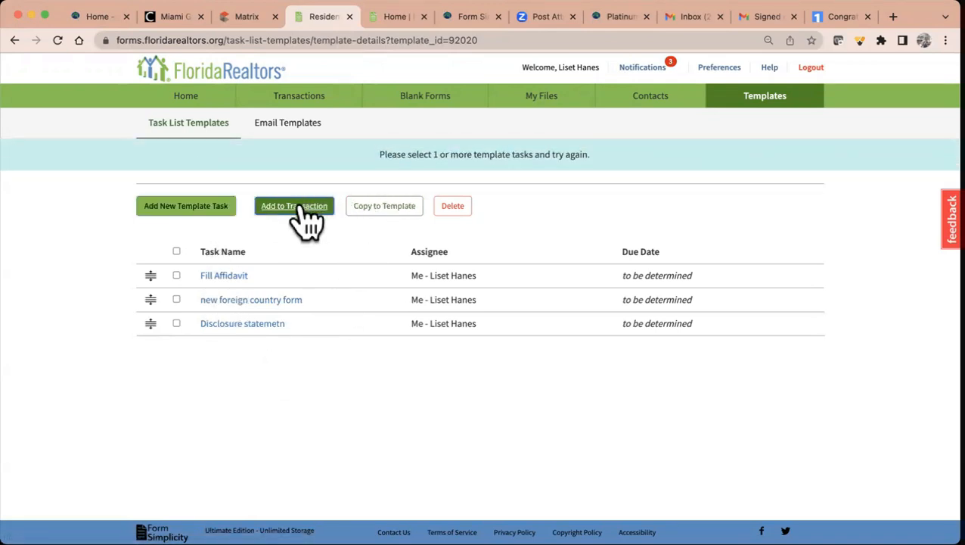
# - Copy all three Foreign Buyers tasks into the San Marino Dr transaction
pyautogui.click(382, 206)
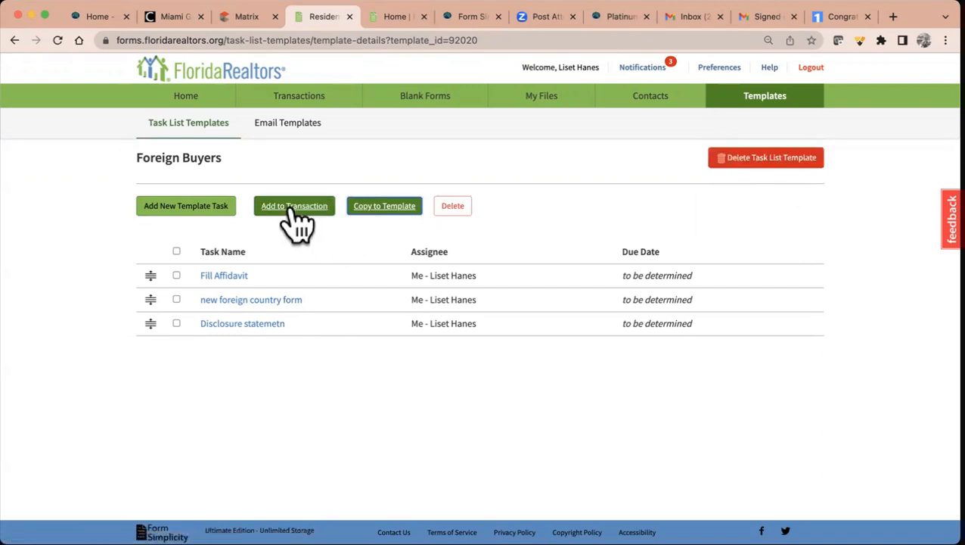
pyautogui.click(176, 251)
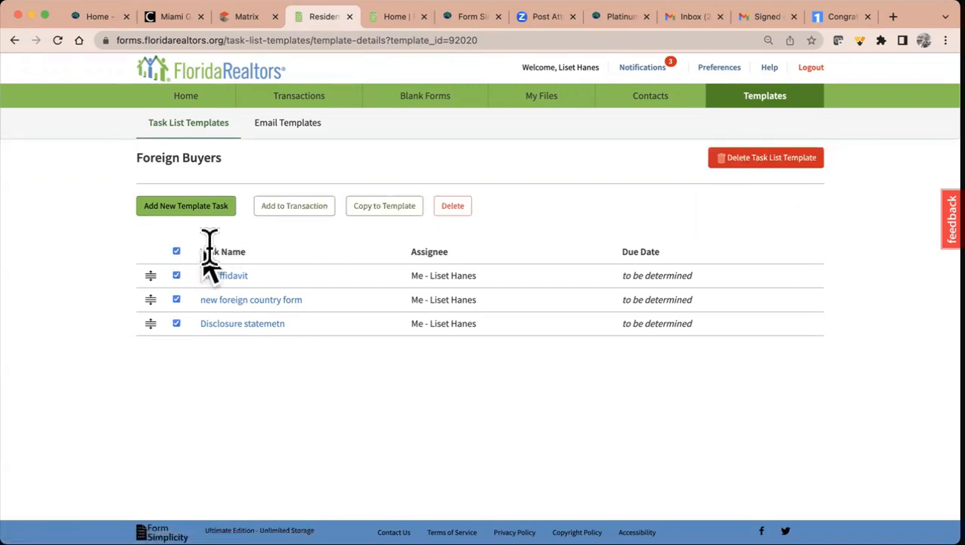
pyautogui.click(305, 207)
pyautogui.click(492, 171)
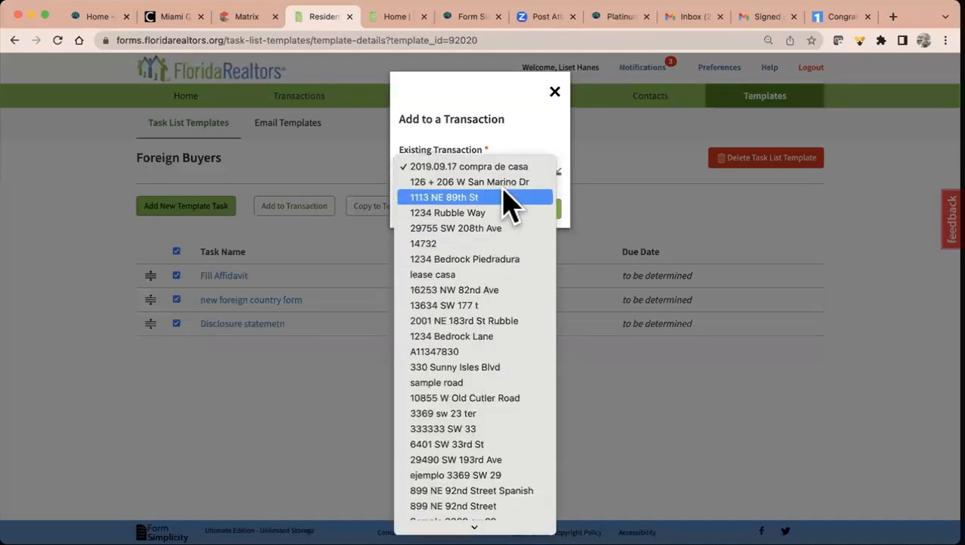
pyautogui.click(504, 184)
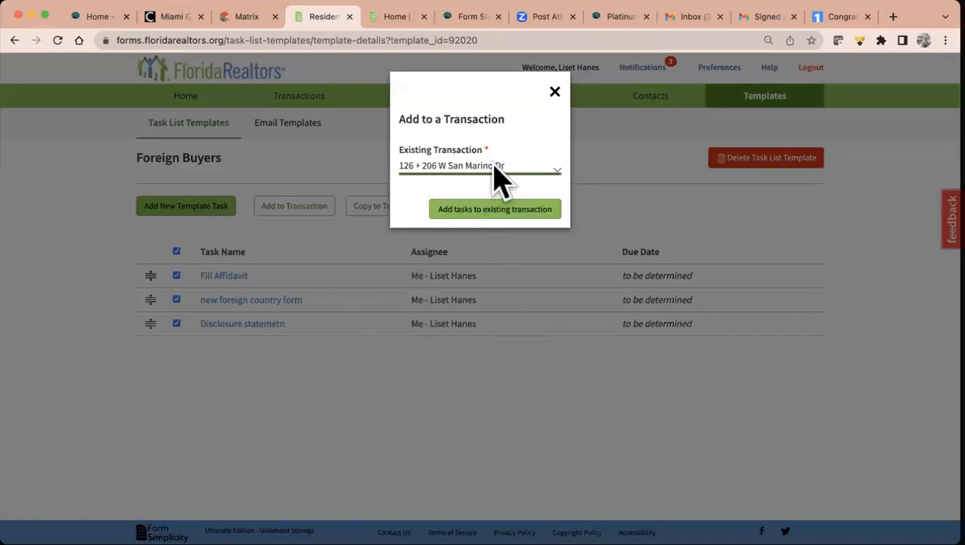
pyautogui.click(499, 213)
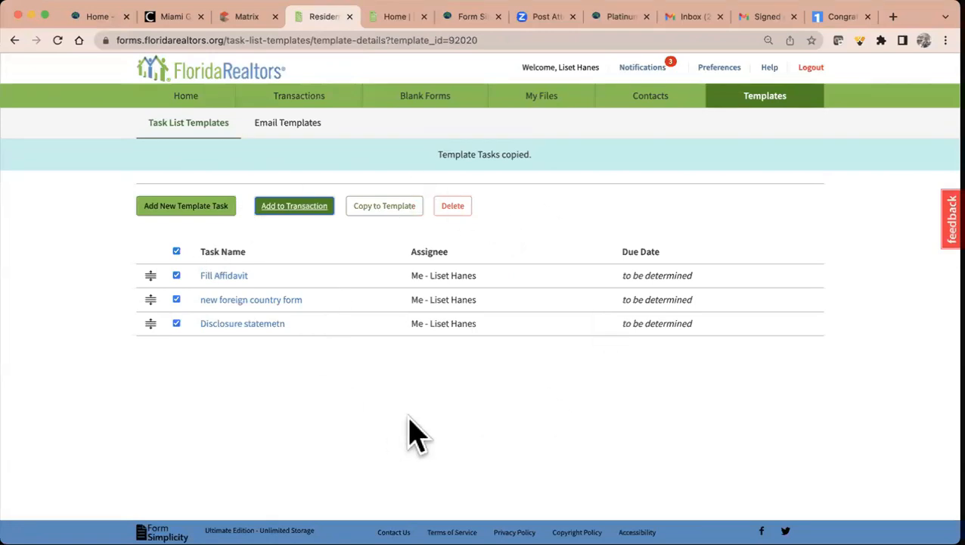
# - Open the San Marino Dr transaction from Home and expand its Tasks section
pyautogui.click(208, 98)
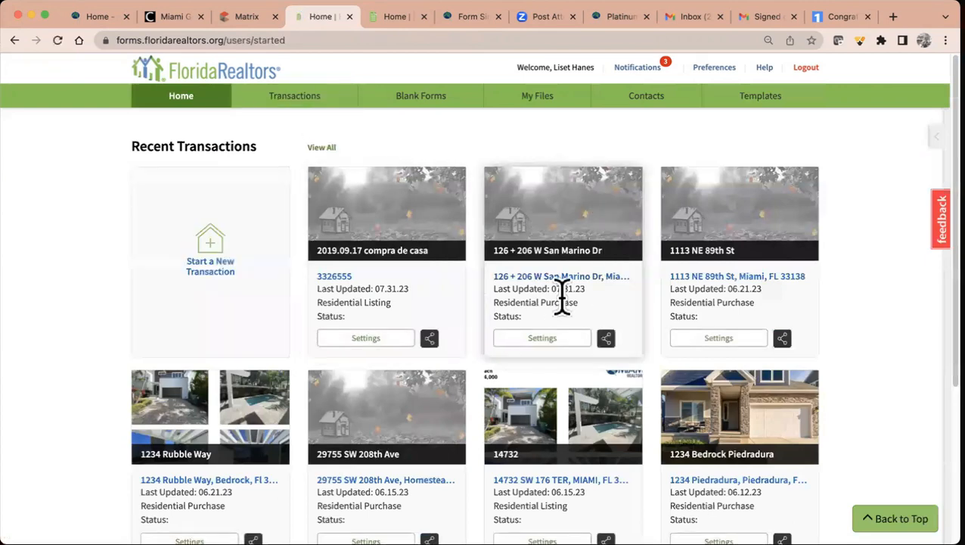
pyautogui.click(573, 279)
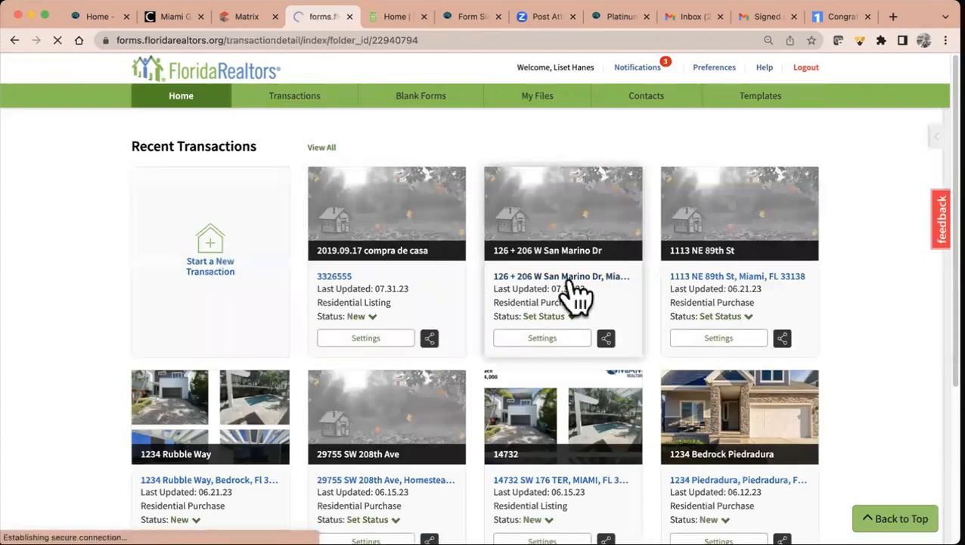
pyautogui.scroll(-5, 578, 295)
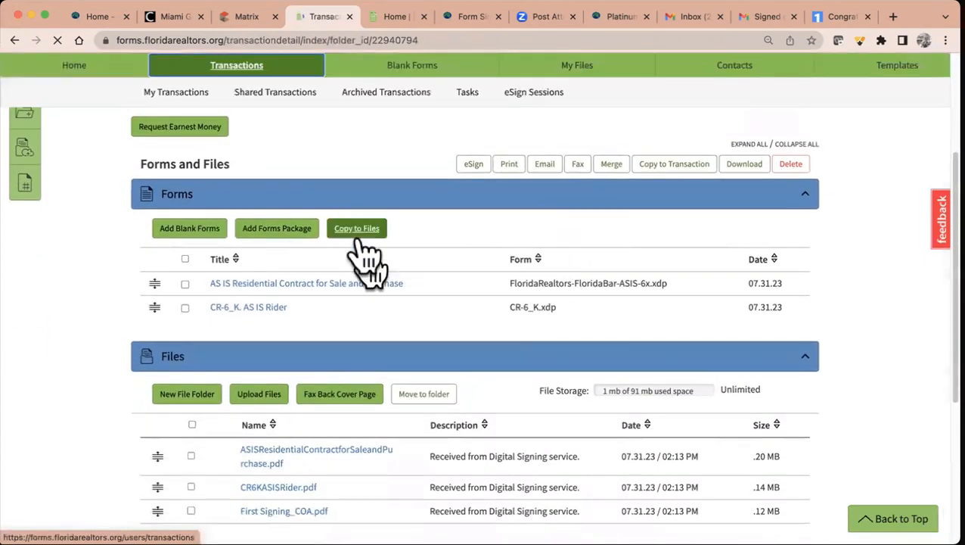
pyautogui.scroll(-3, 394, 319)
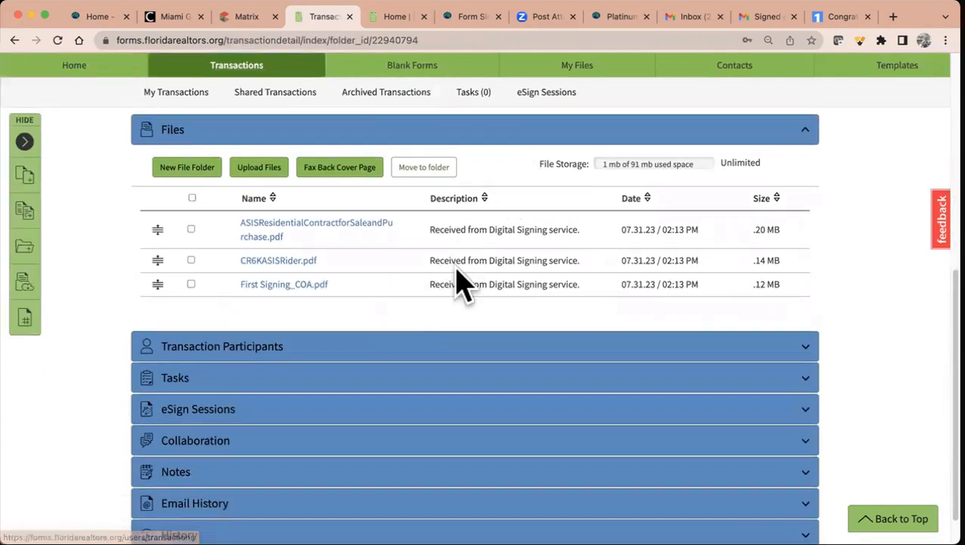
pyautogui.scroll(-1, 458, 265)
pyautogui.click(412, 340)
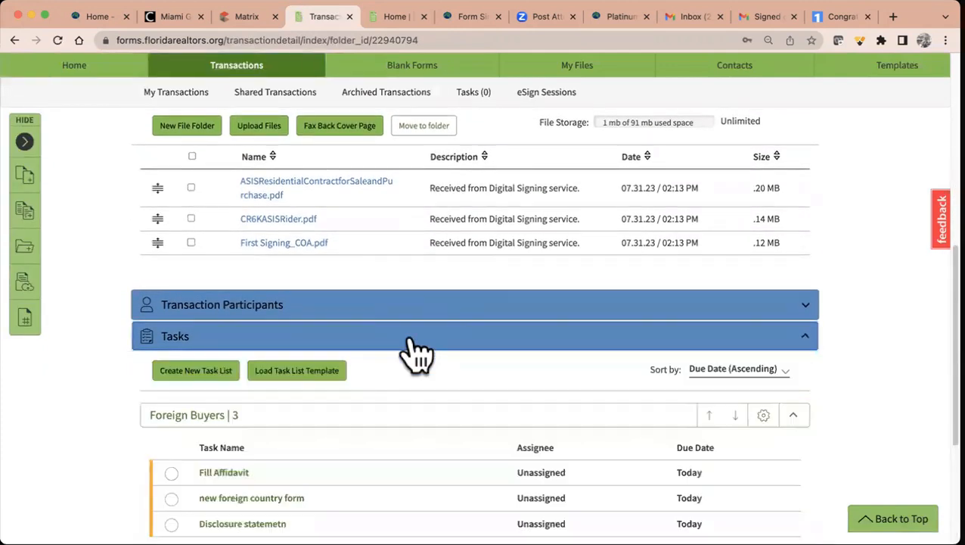
pyautogui.scroll(-4, 415, 350)
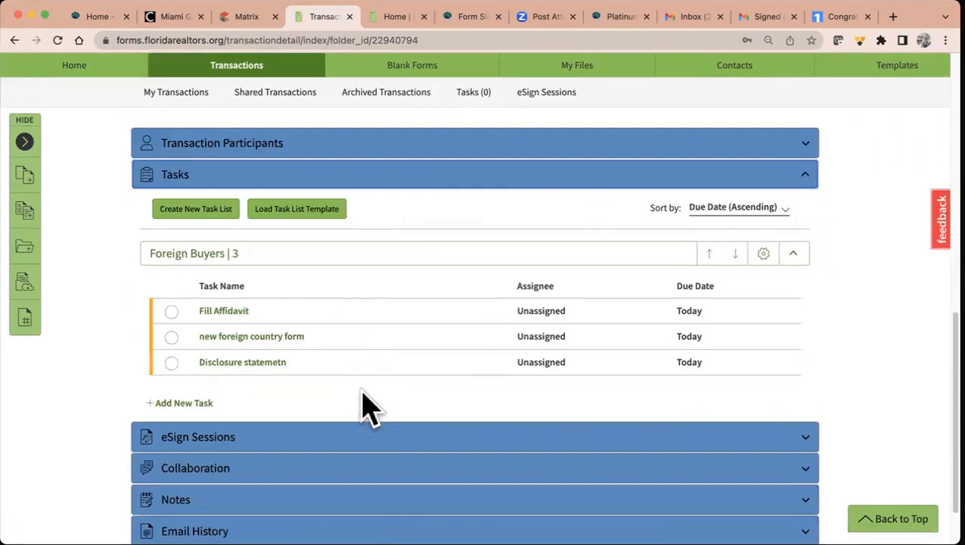
pyautogui.scroll(7, 371, 393)
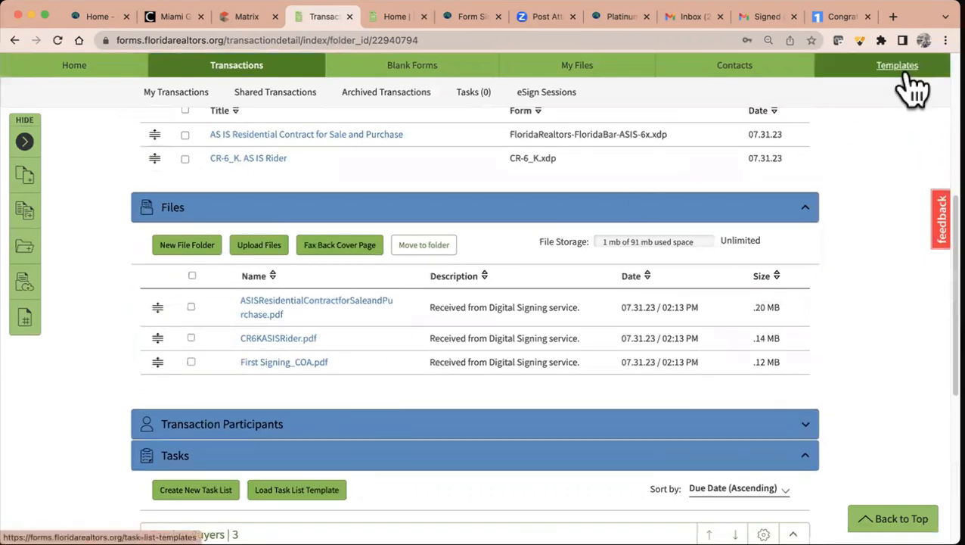
pyautogui.click(907, 73)
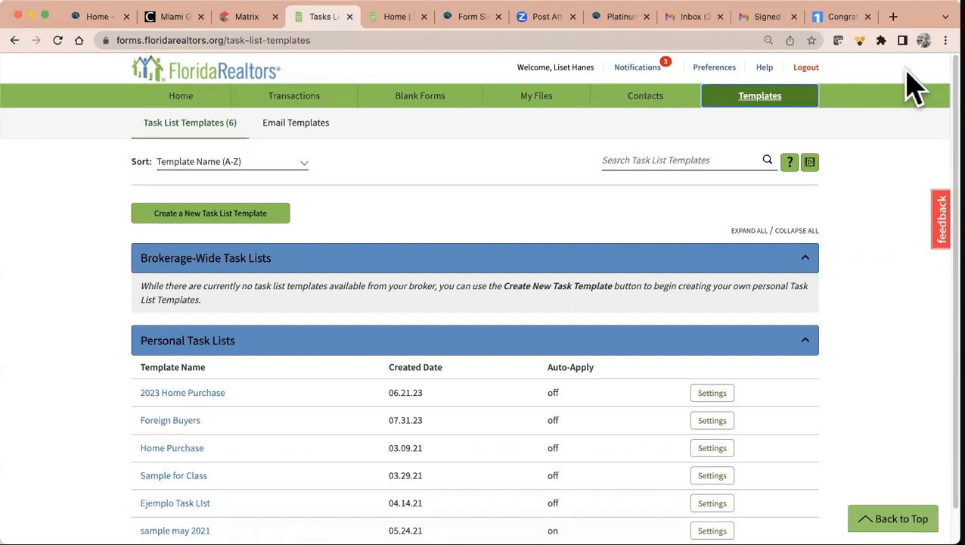
# - Open the Comp Only Sale Reporting form from the Miami Association Of Realtors board forms
pyautogui.click(413, 97)
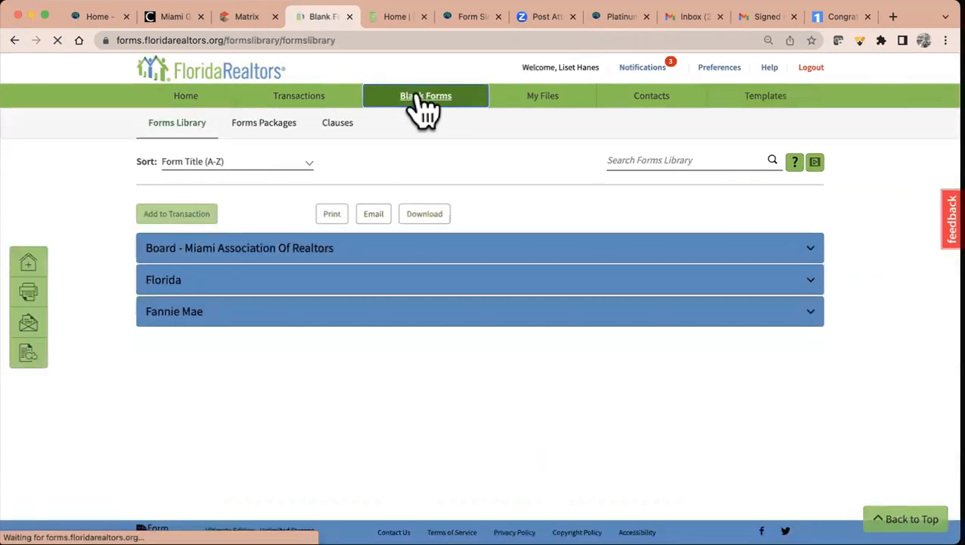
pyautogui.click(317, 253)
pyautogui.scroll(-3, 303, 340)
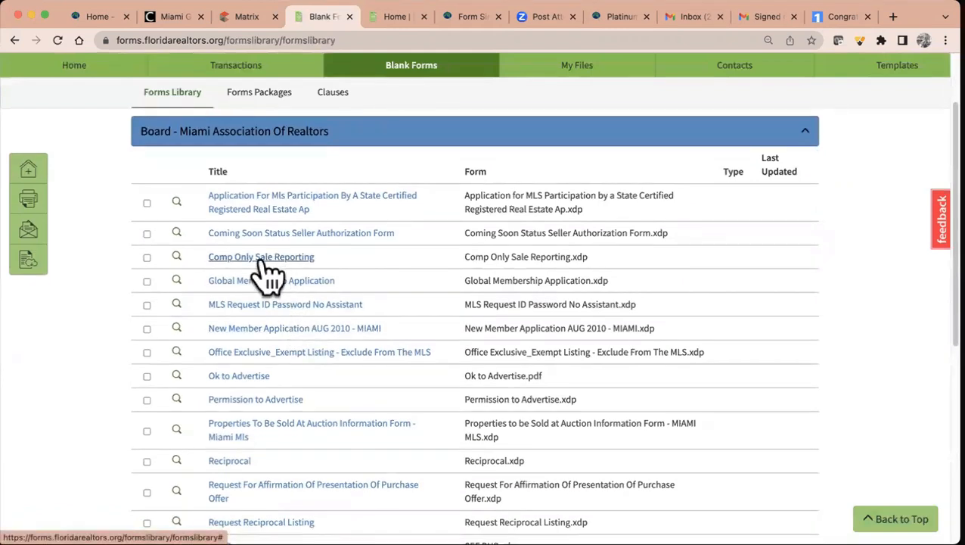
pyautogui.click(266, 274)
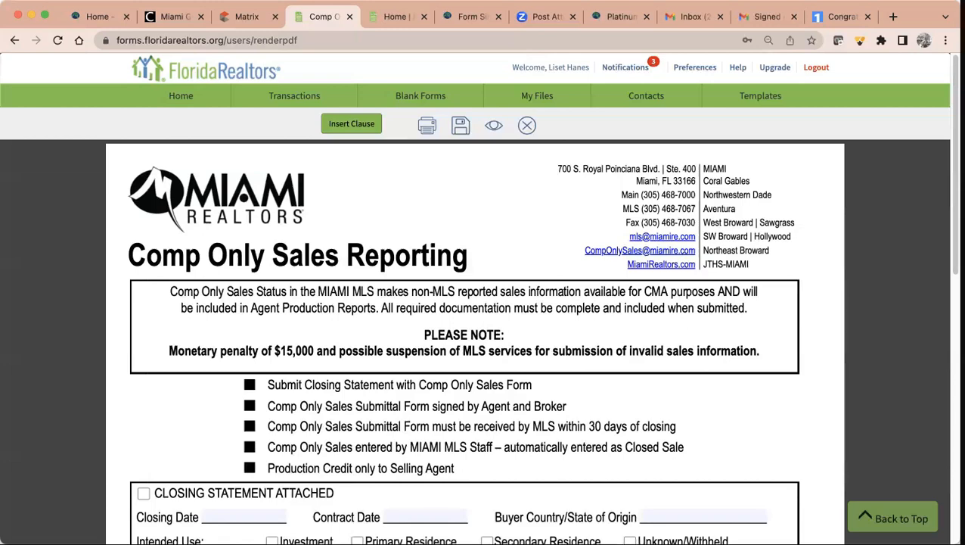
pyautogui.scroll(-2, 466, 322)
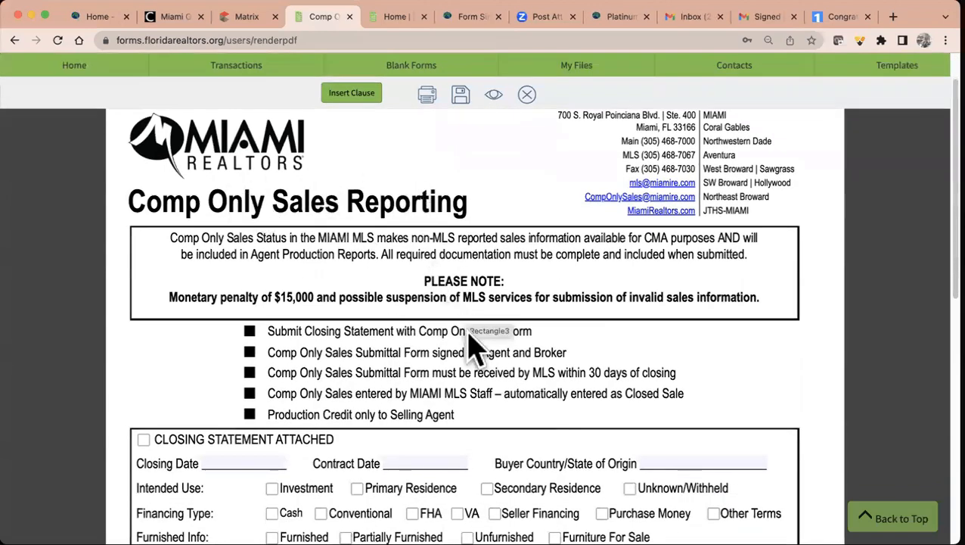
pyautogui.scroll(-4, 465, 331)
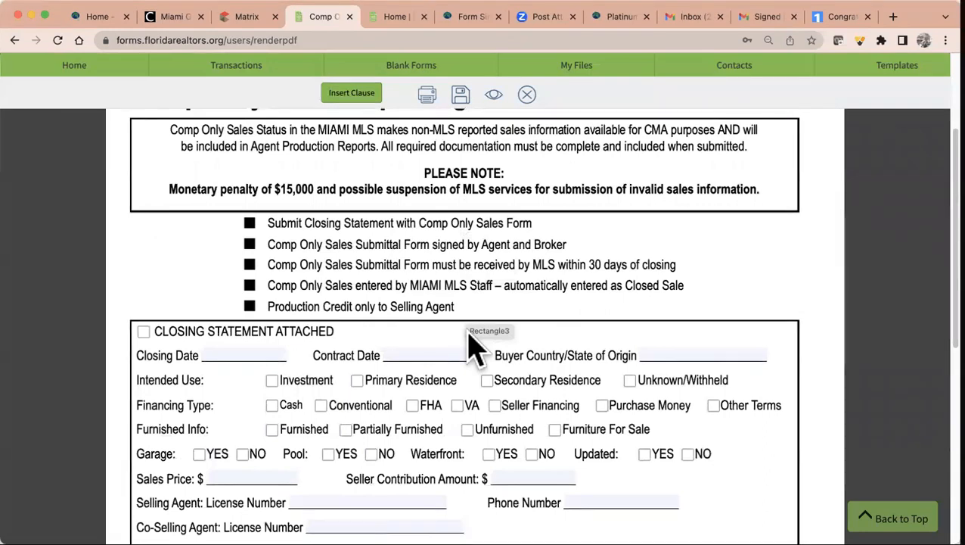
pyautogui.scroll(2, 469, 344)
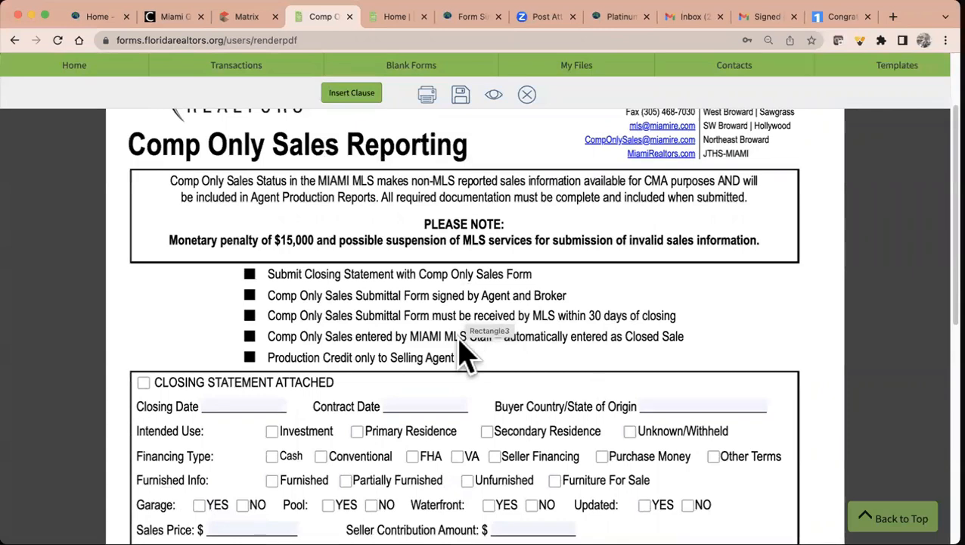
pyautogui.scroll(-2, 457, 348)
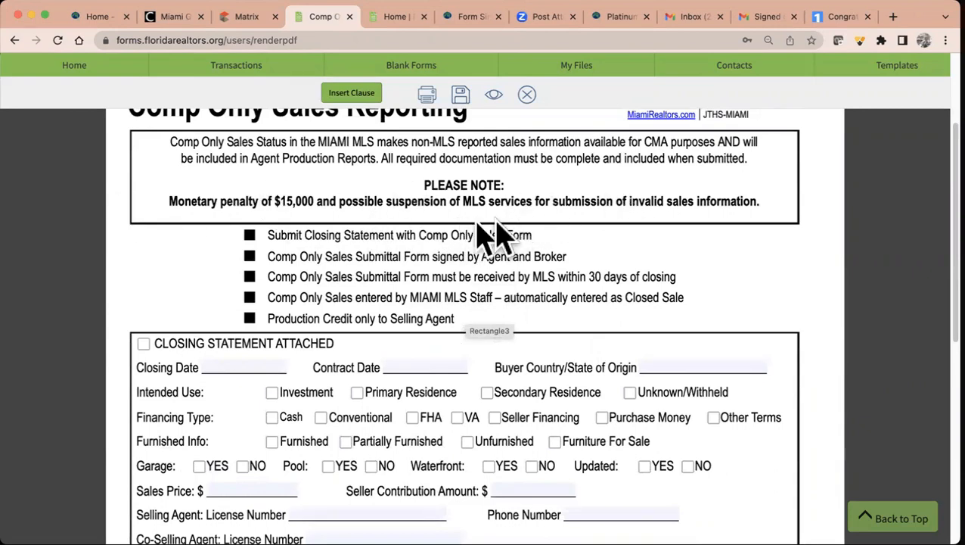
pyautogui.scroll(-2, 513, 310)
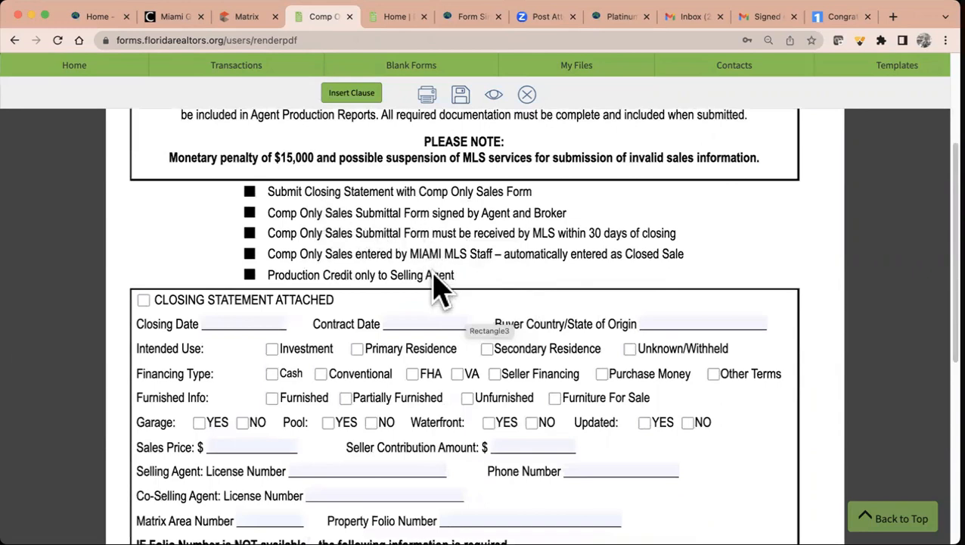
pyautogui.scroll(-3, 437, 284)
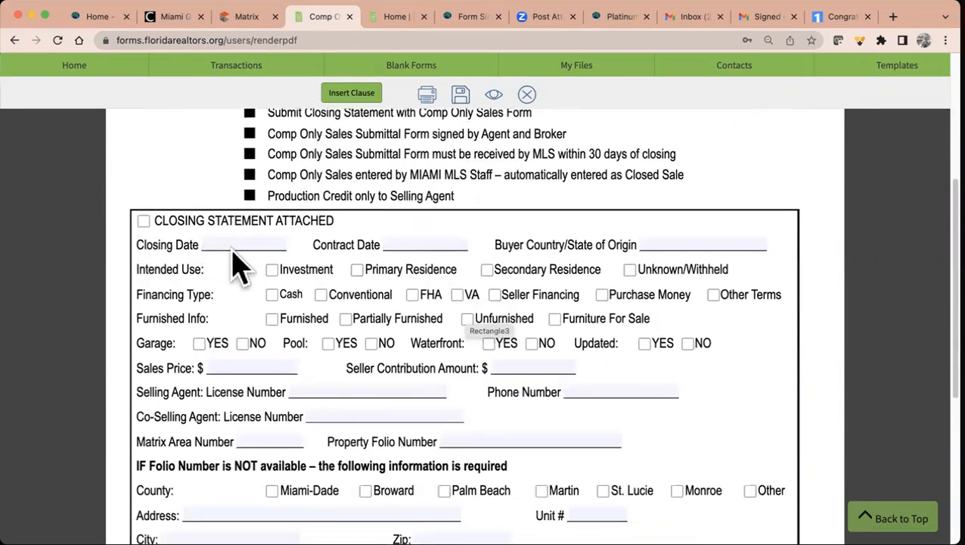
pyautogui.scroll(-1, 639, 221)
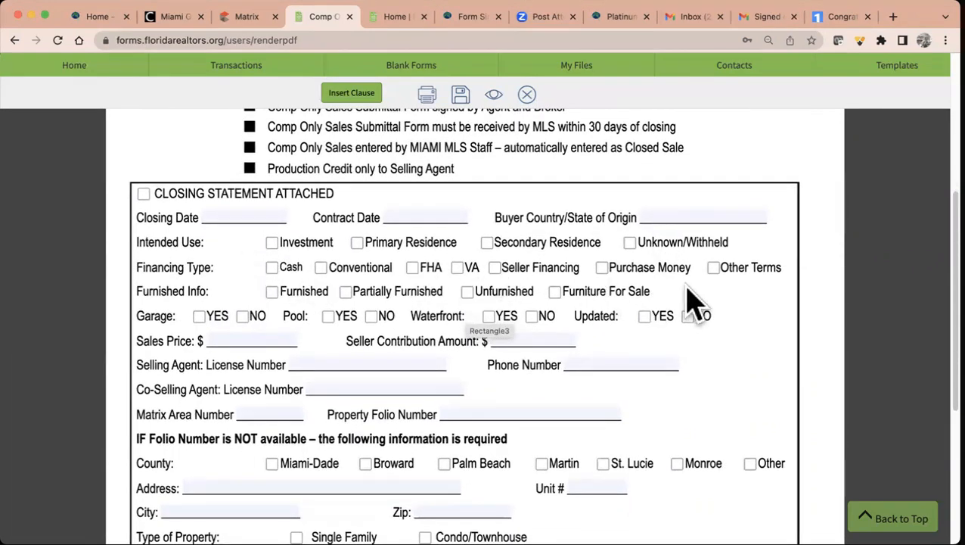
pyautogui.scroll(-10, 657, 322)
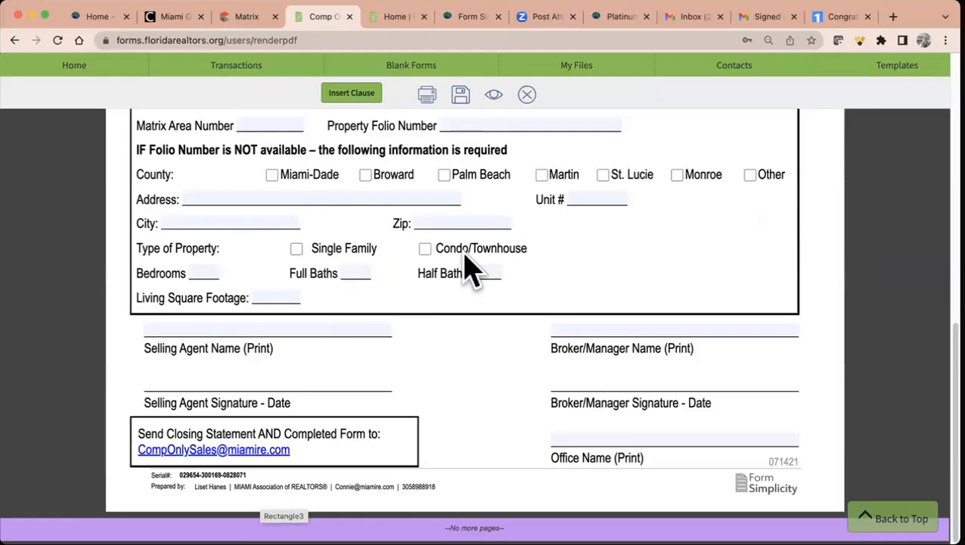
pyautogui.scroll(10, 465, 255)
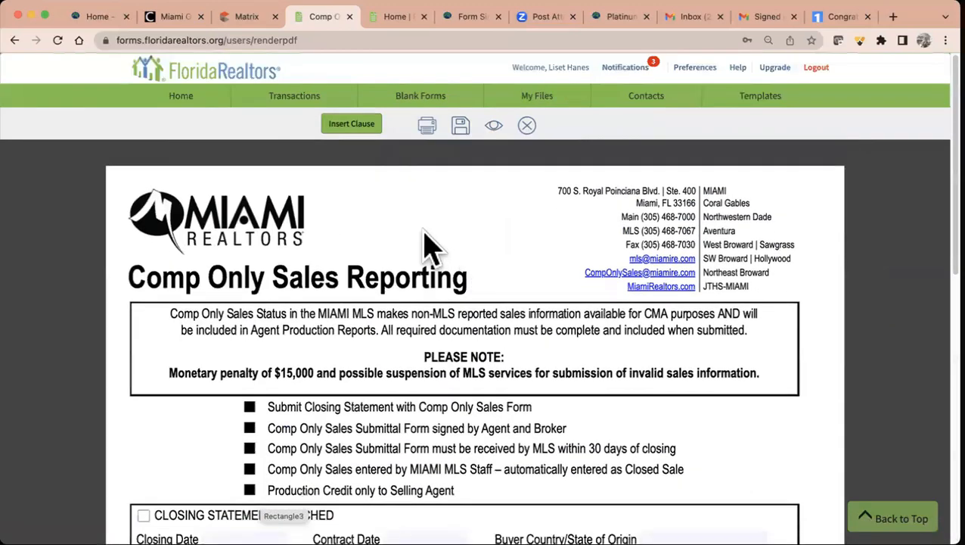
# - Return to the Form Simplicity Home page, then switch to the Matrix MLS listing
pyautogui.click(193, 92)
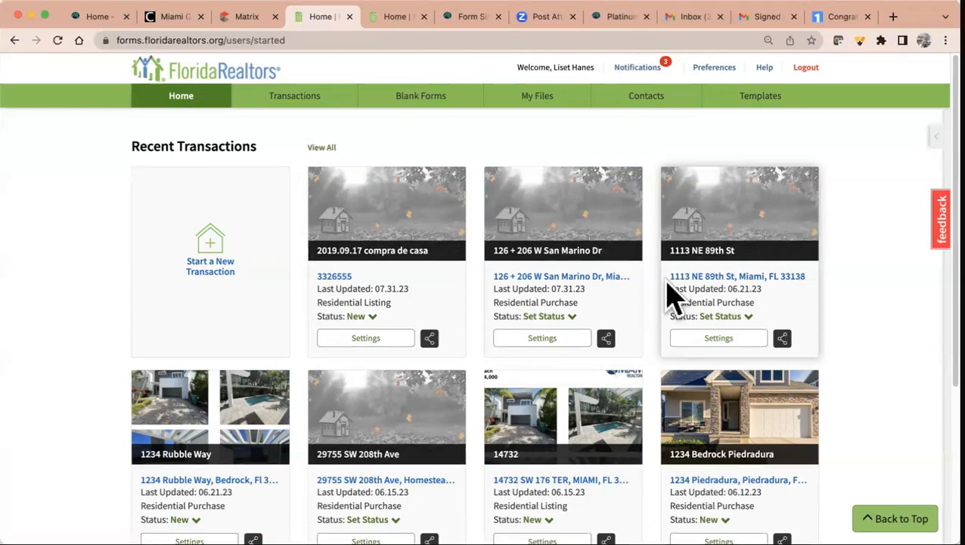
pyautogui.click(249, 18)
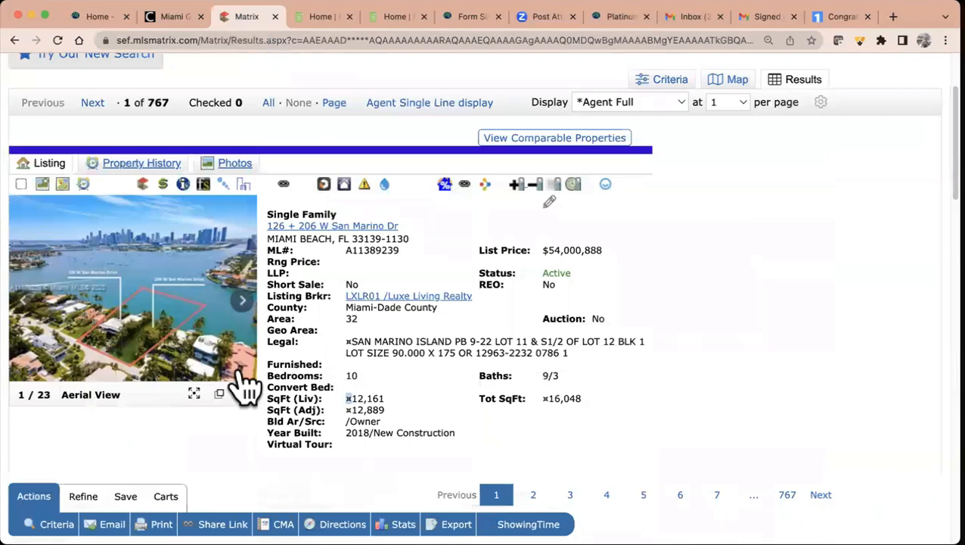
# - Go back to the Matrix home dashboard and scroll down to its External Links list
pyautogui.click(205, 189)
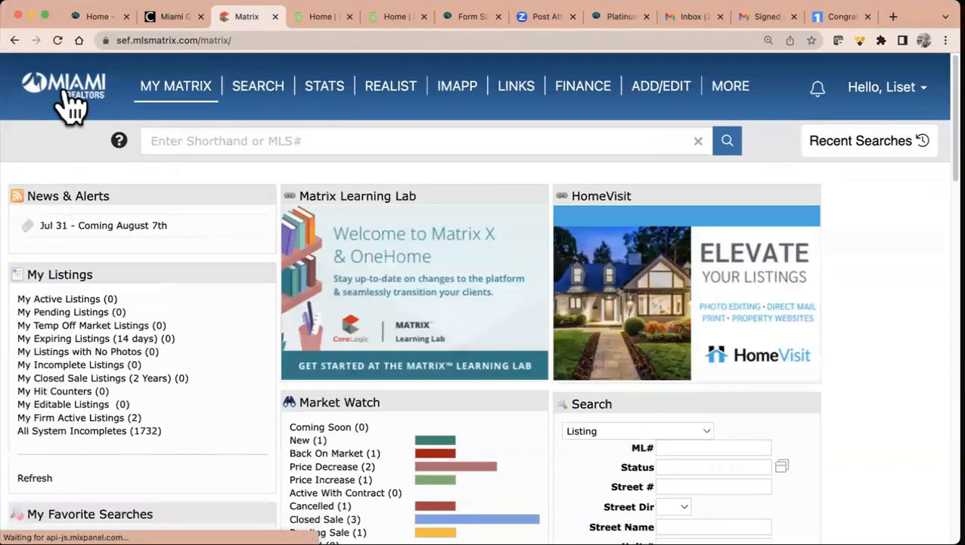
pyautogui.scroll(-10, 475, 366)
pyautogui.scroll(-4, 474, 367)
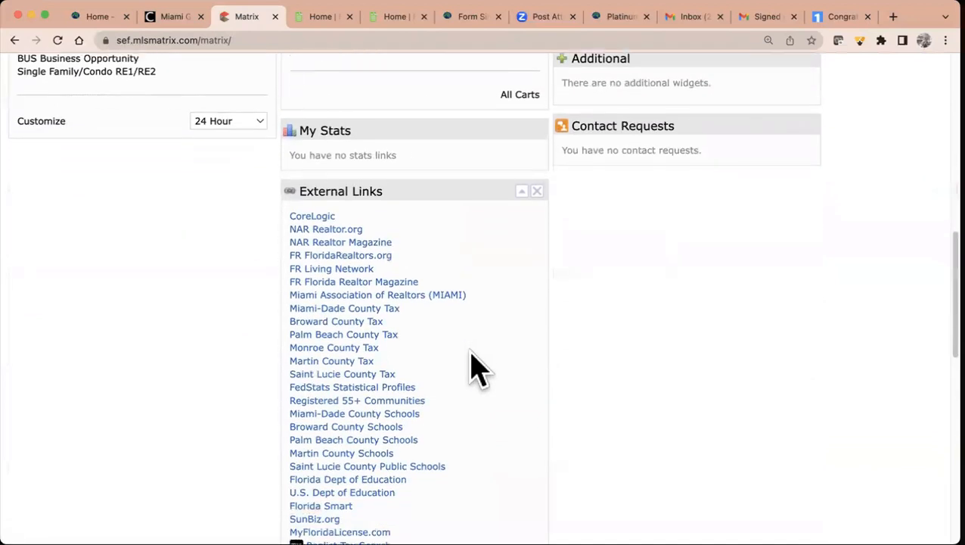
pyautogui.scroll(-2, 380, 373)
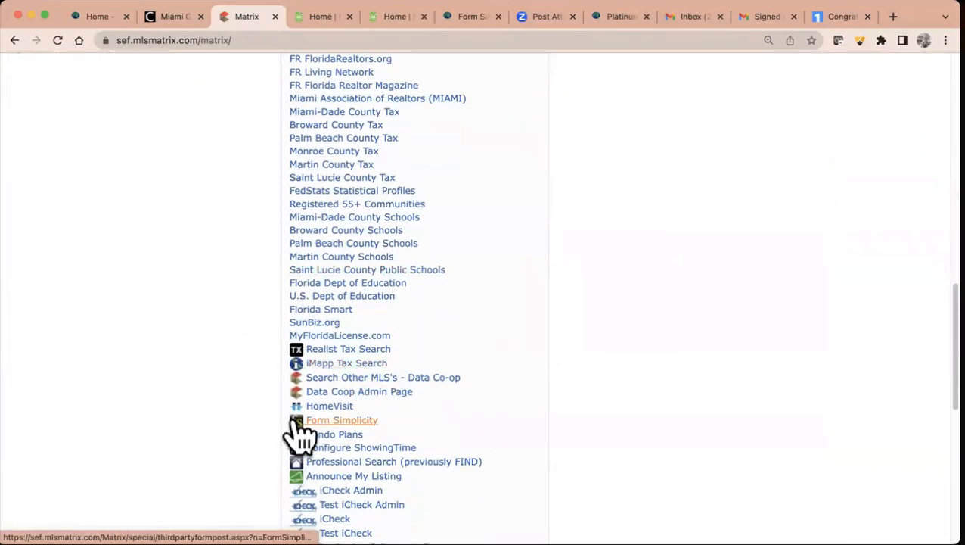
# - Switch to the Miami Realtors Clareity dashboard, scroll down to the Form Simplicity tile, and open a new tab
pyautogui.click(174, 16)
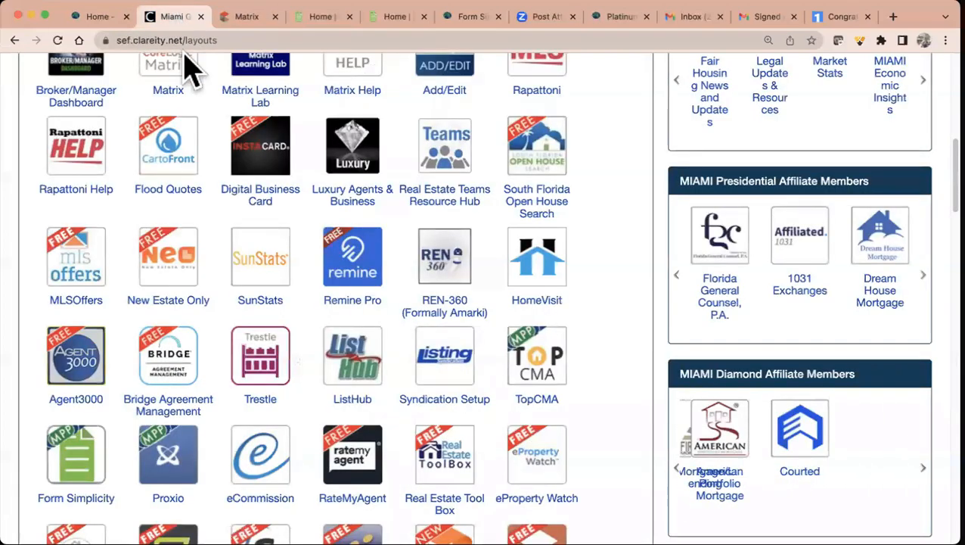
pyautogui.scroll(7, 420, 280)
pyautogui.scroll(-3, 474, 340)
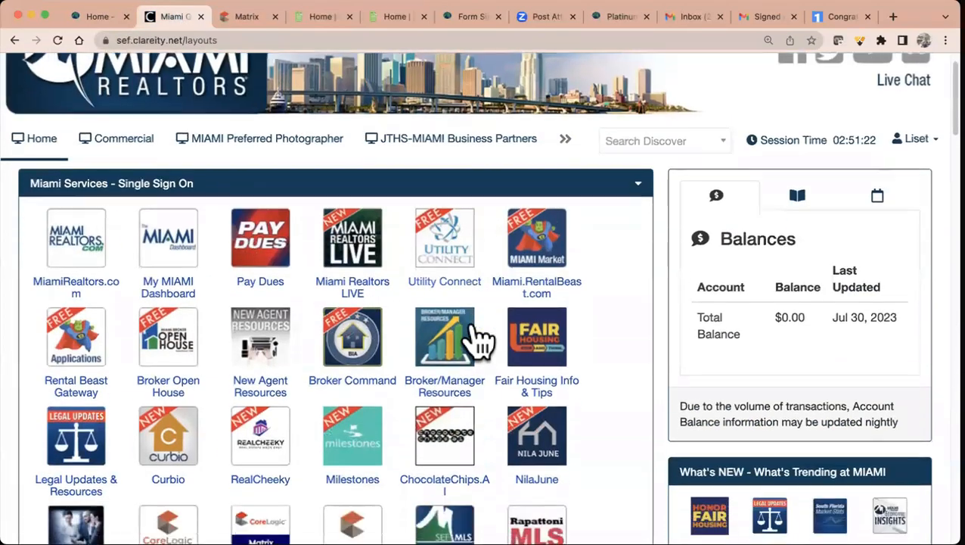
pyautogui.scroll(-2, 470, 340)
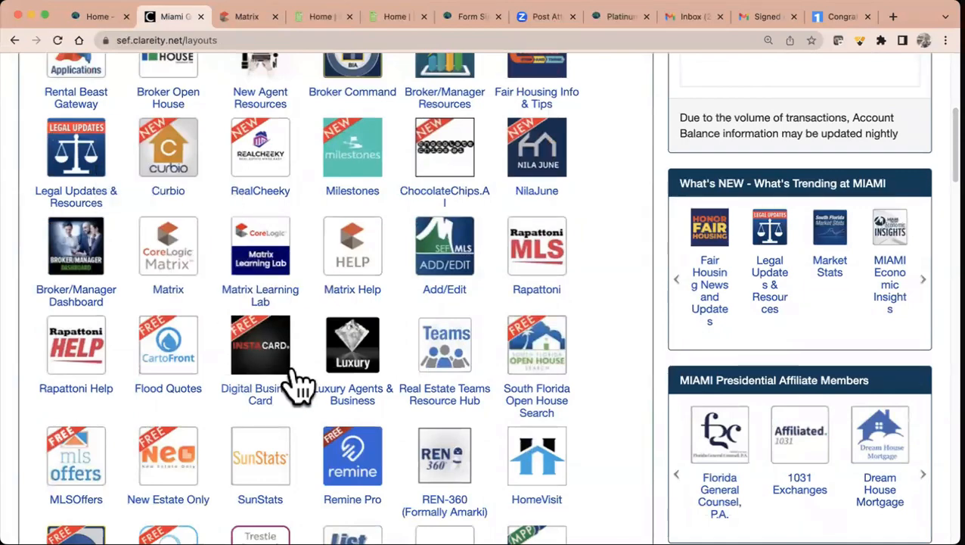
pyautogui.scroll(-5, 299, 386)
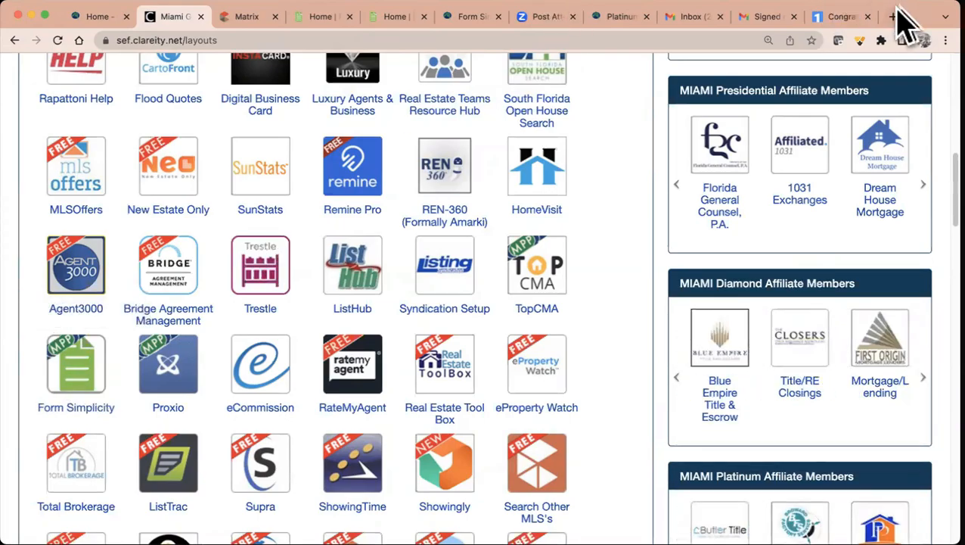
pyautogui.click(895, 16)
# - Load the MIAMI Trainers YouTube channel at youtube.com/miamitrainers
pyautogui.write('you')
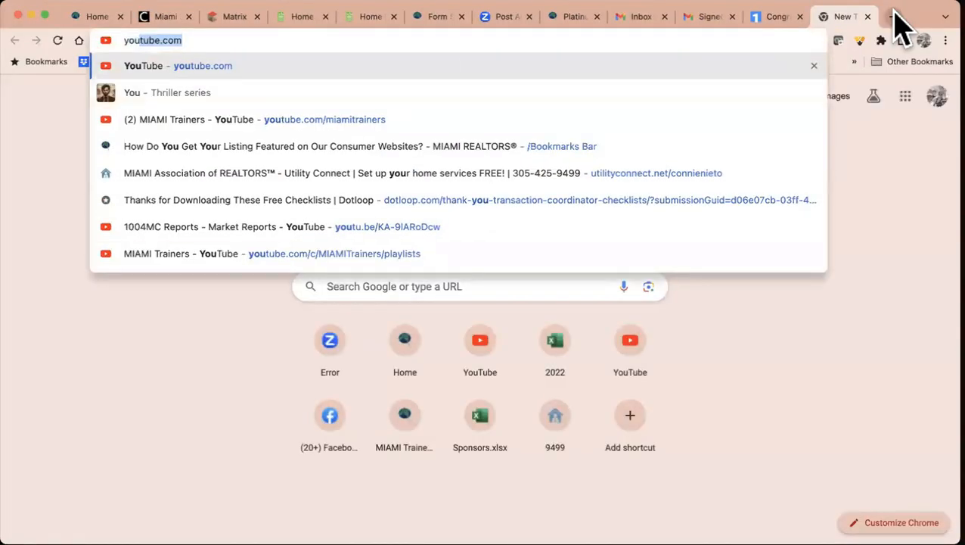
pyautogui.click(595, 119)
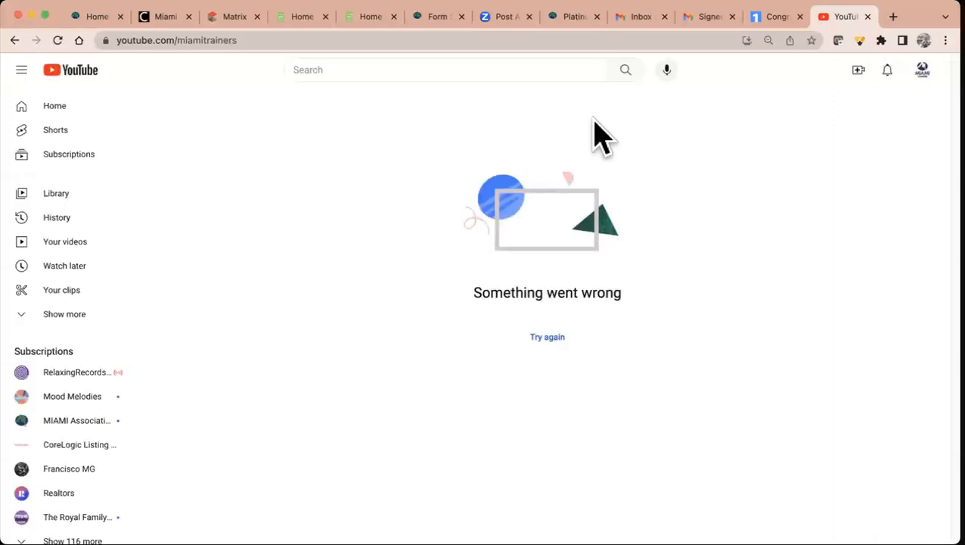
pyautogui.click(361, 38)
pyautogui.write('yiu')
pyautogui.press('BackSpace')
pyautogui.press('BackSpace')
pyautogui.write('it')
pyautogui.press('BackSpace')
pyautogui.press('BackSpace')
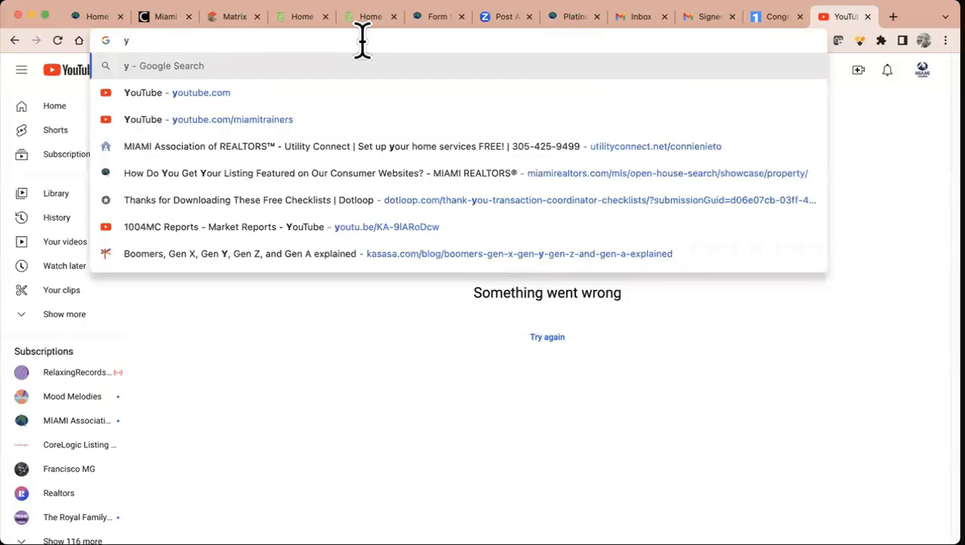
pyautogui.write('outube.com/')
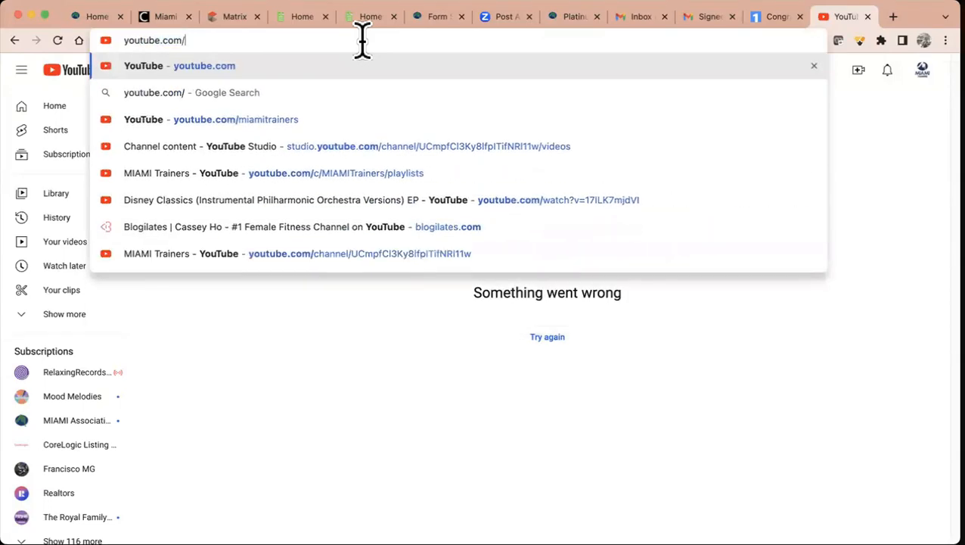
pyautogui.write('miamitrain')
pyautogui.press('BackSpace')
pyautogui.press('BackSpace')
pyautogui.write('ainers')
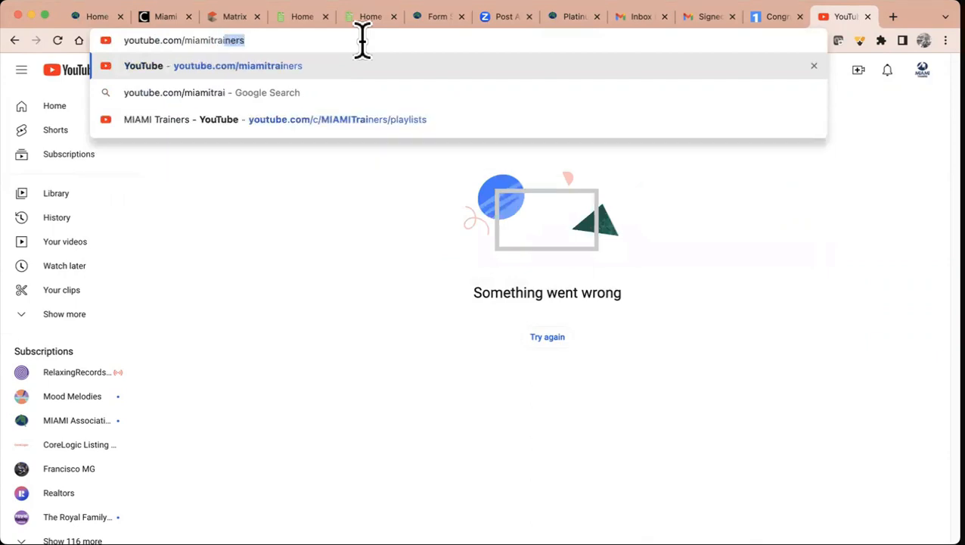
pyautogui.press('Return')
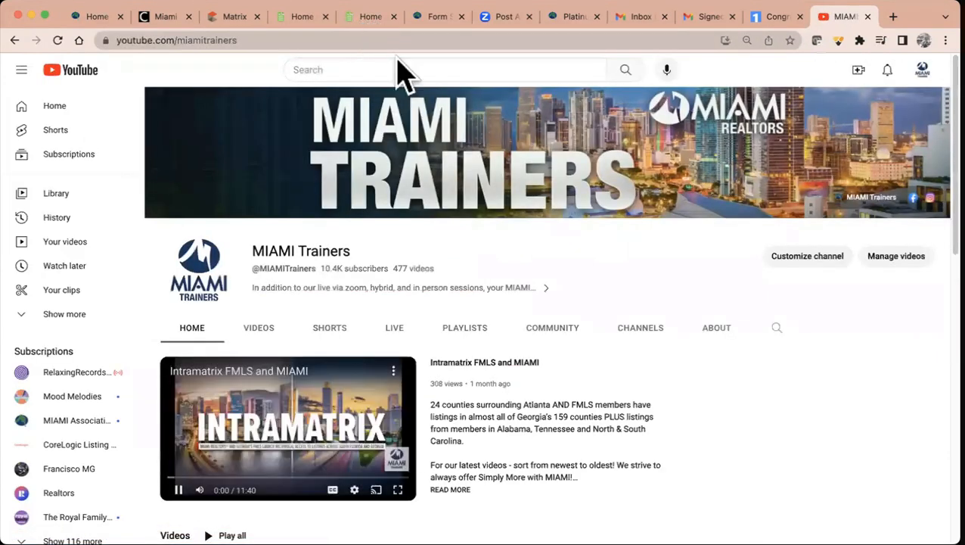
# - Check the Clareity dashboard again, then return to the MIAMI Trainers channel
pyautogui.click(163, 19)
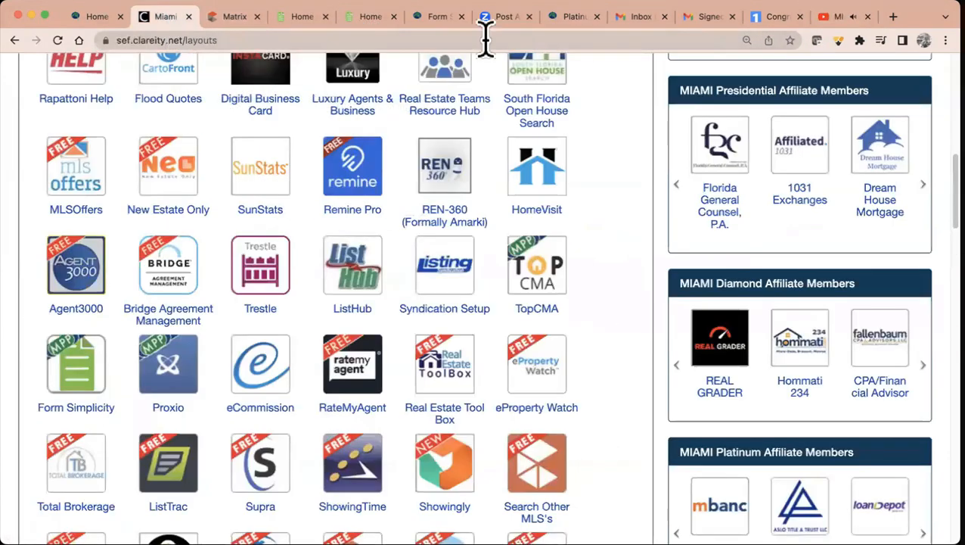
pyautogui.click(858, 20)
pyautogui.moveTo(194, 491)
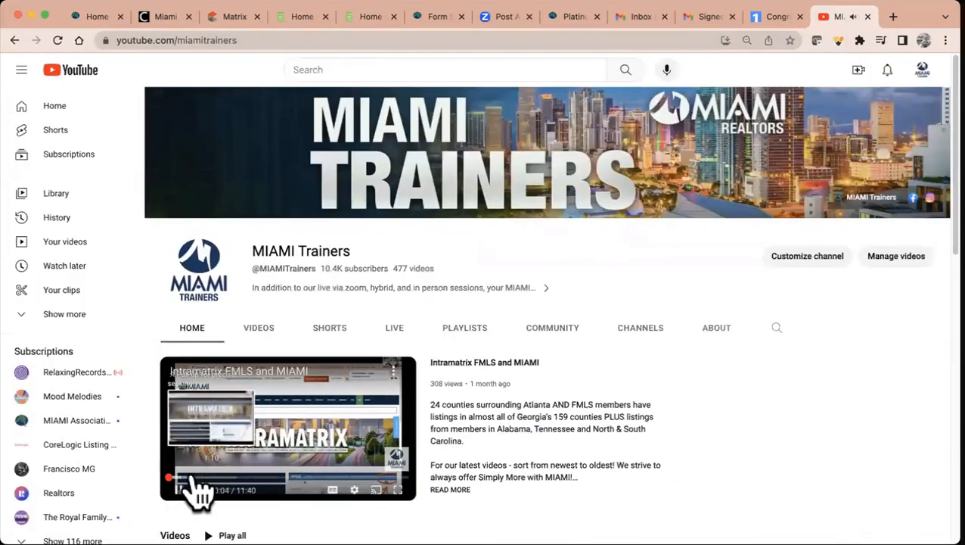
pyautogui.click(160, 17)
pyautogui.scroll(10, 377, 222)
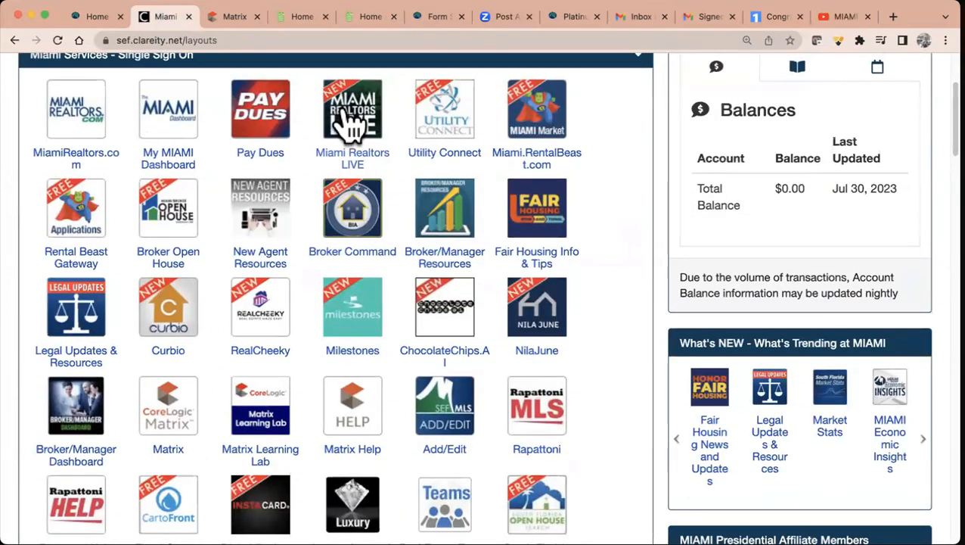
pyautogui.click(846, 18)
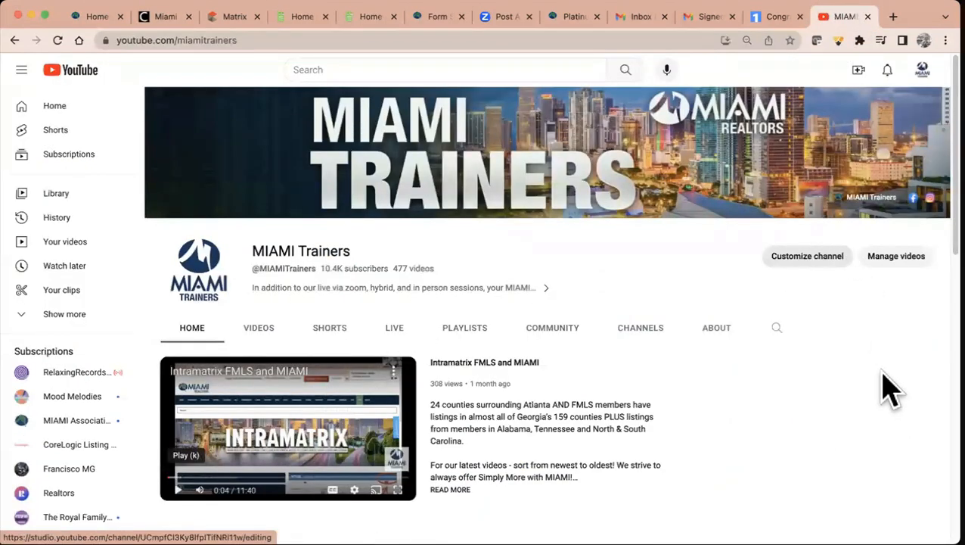
# - Search the channel's videos for 'form simplicity' and scroll through the results
pyautogui.click(778, 330)
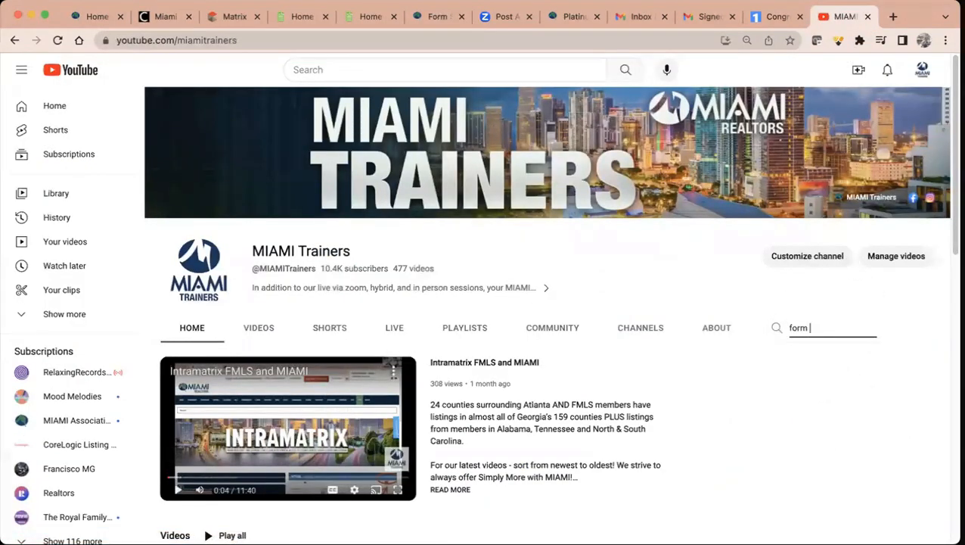
pyautogui.write('form simplicity')
pyautogui.press('Return')
pyautogui.scroll(-2, 628, 341)
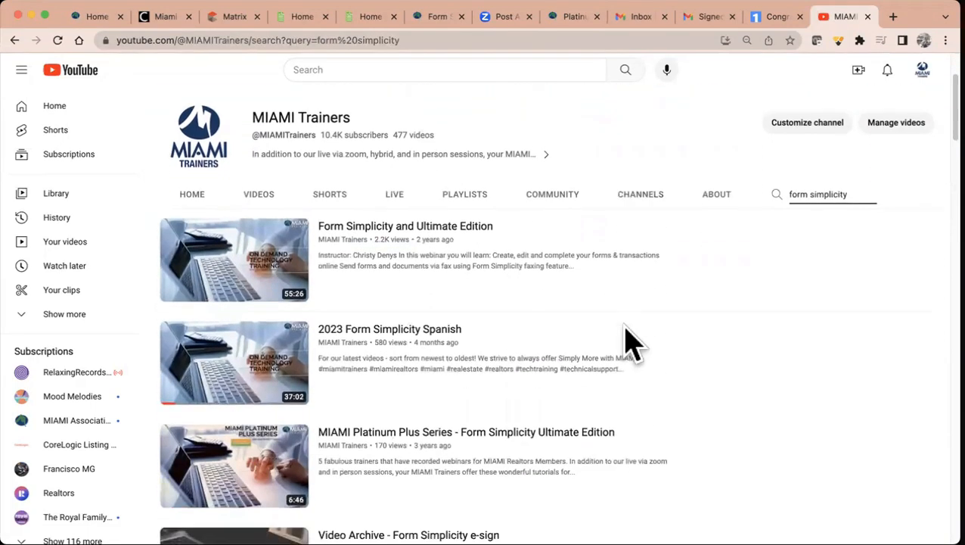